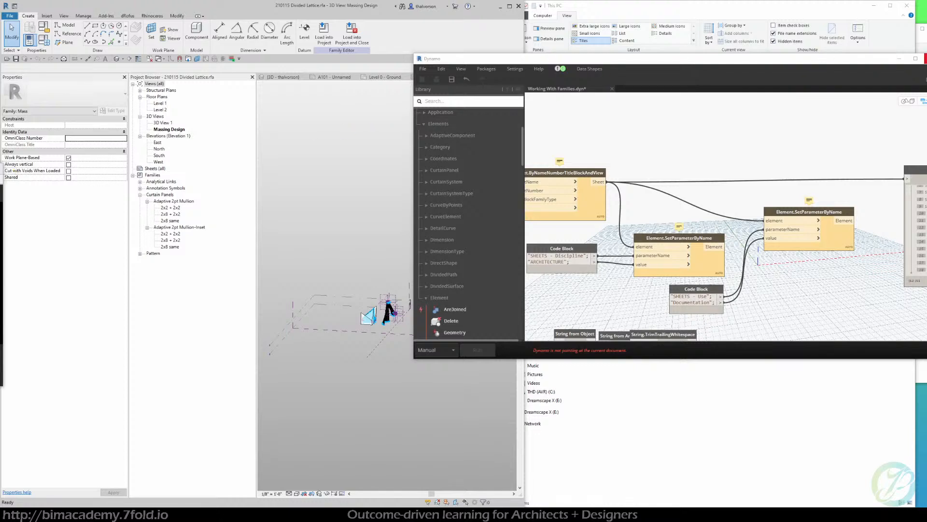
- Save and close the Working With Families.dyn graph, and enlarge the Revit window to fill the screen
click(451, 79)
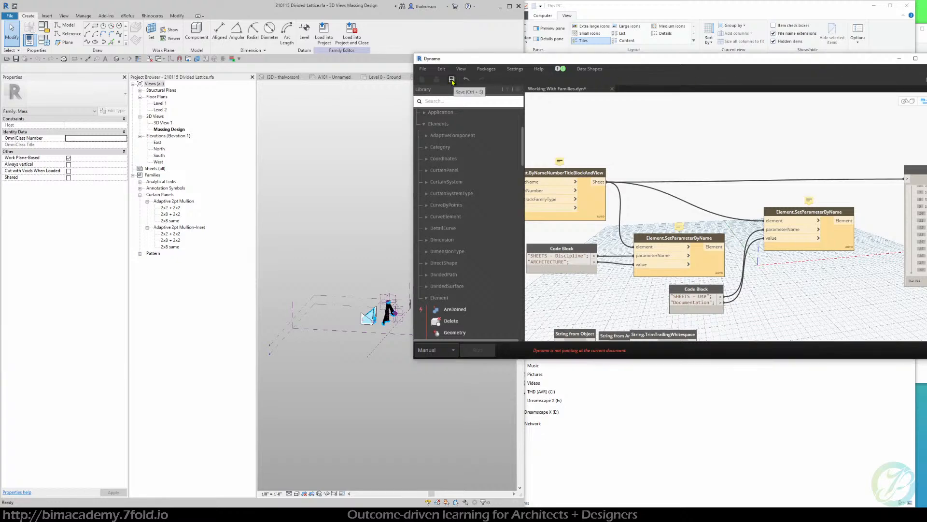
click(923, 59)
drag(524, 38, 926, 6)
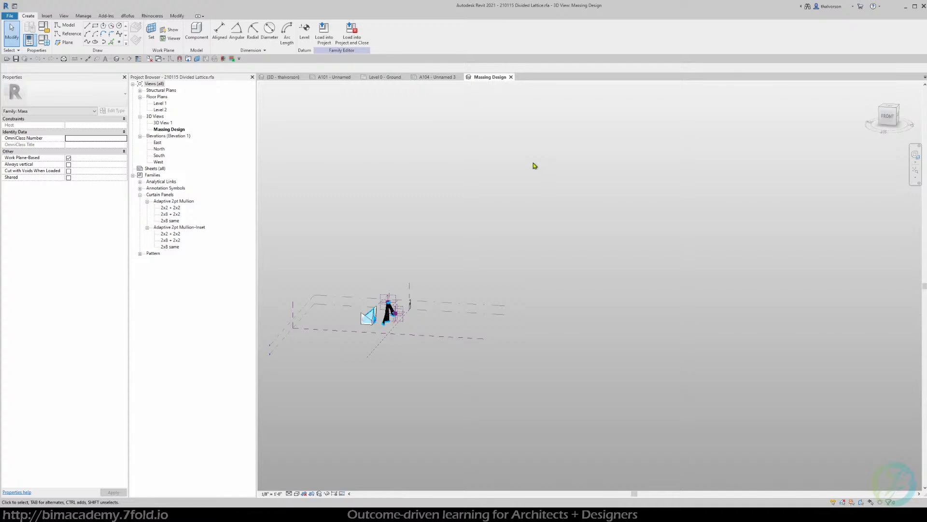
middle_drag(412, 290, 449, 304)
scroll(482, 278, up, 2)
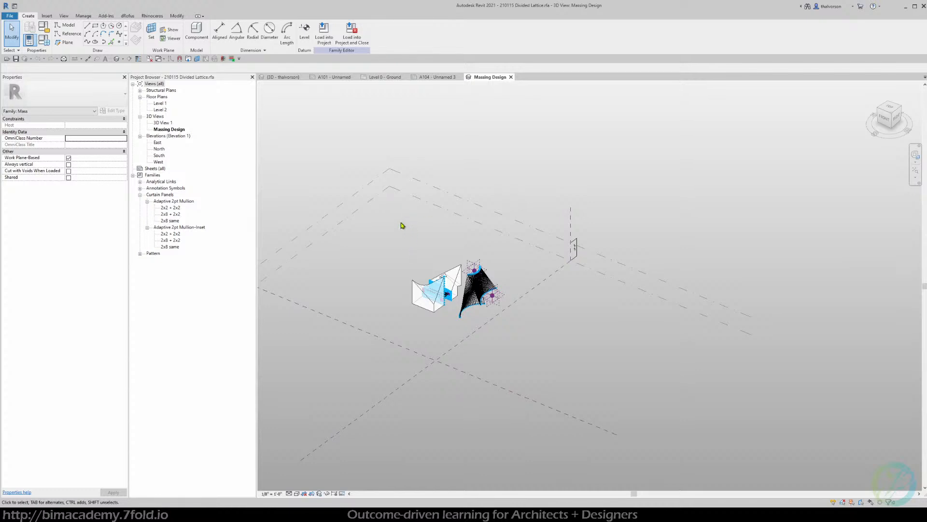
middle_drag(401, 226, 427, 221)
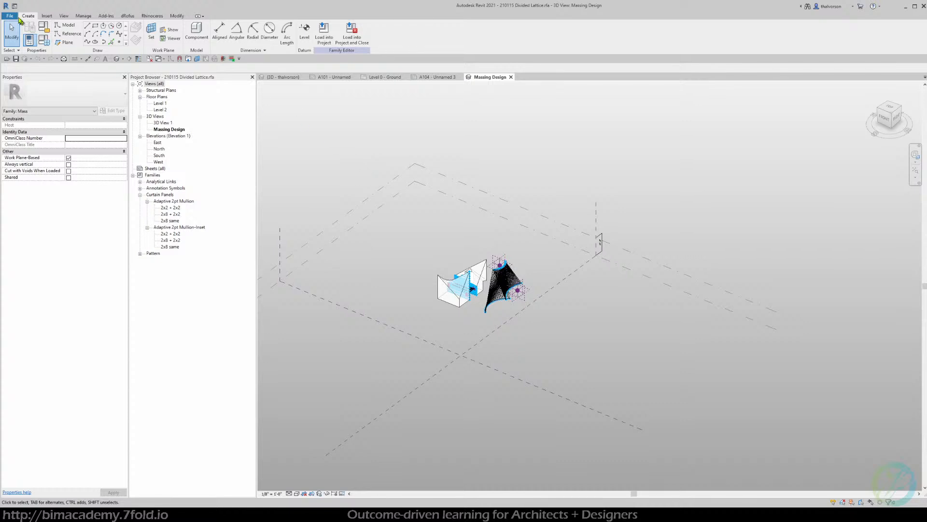
click(9, 17)
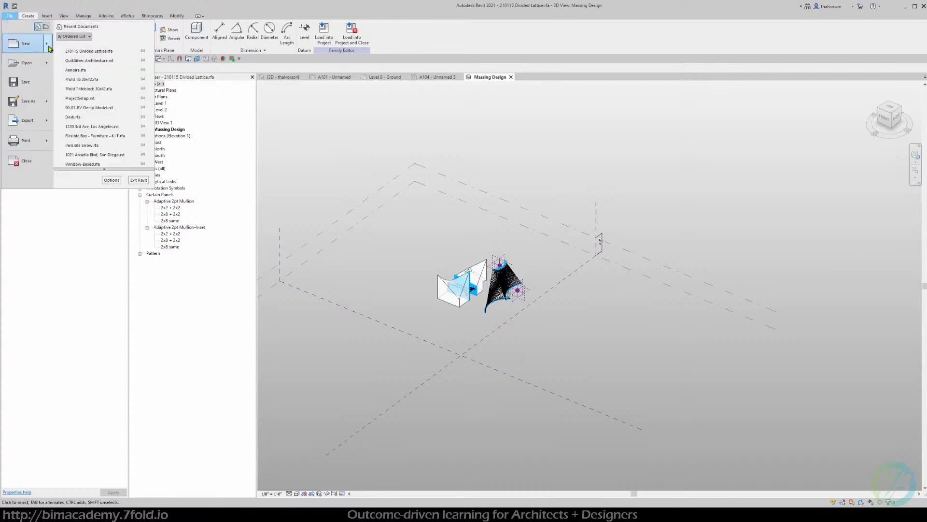
mouse_move(29, 44)
key(Escape)
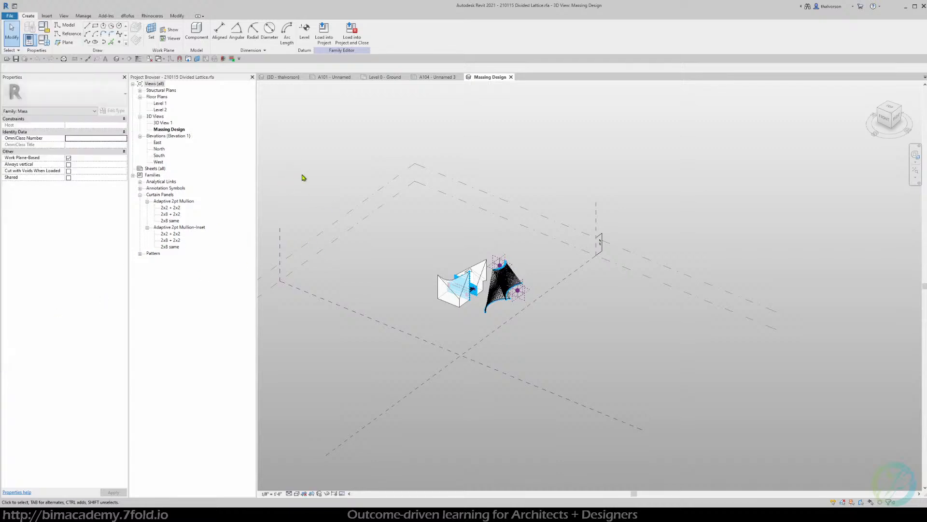
middle_drag(327, 176, 349, 172)
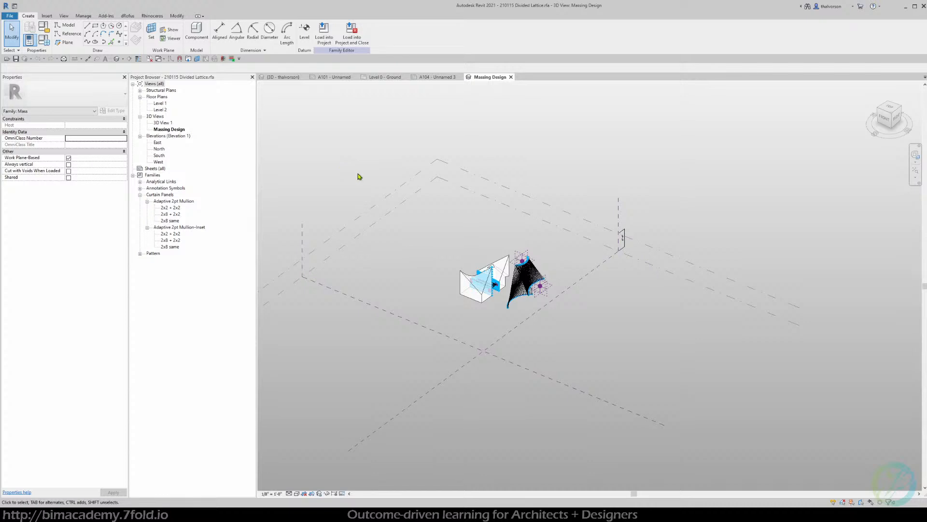
- Create a new family from the English-Imperial Conceptual Mass template Mass.rft
click(10, 16)
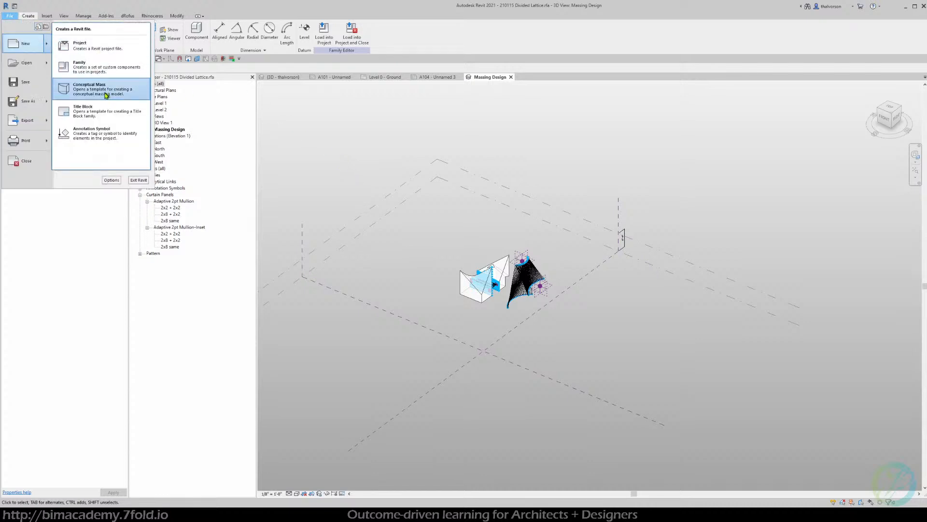
click(106, 68)
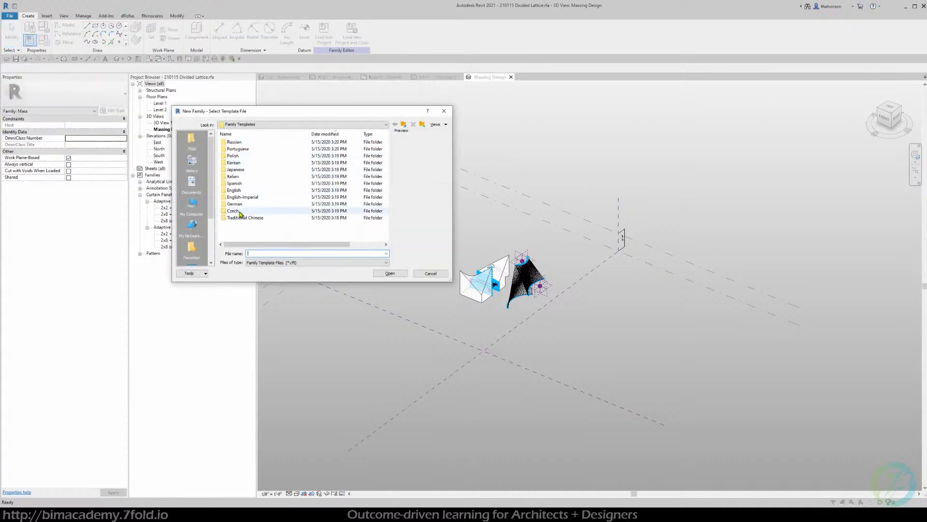
click(250, 198)
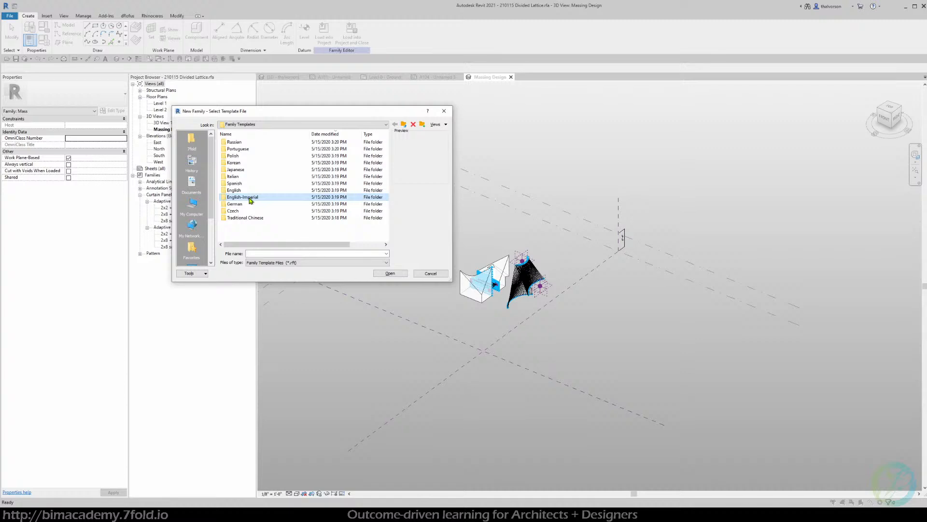
double_click(250, 198)
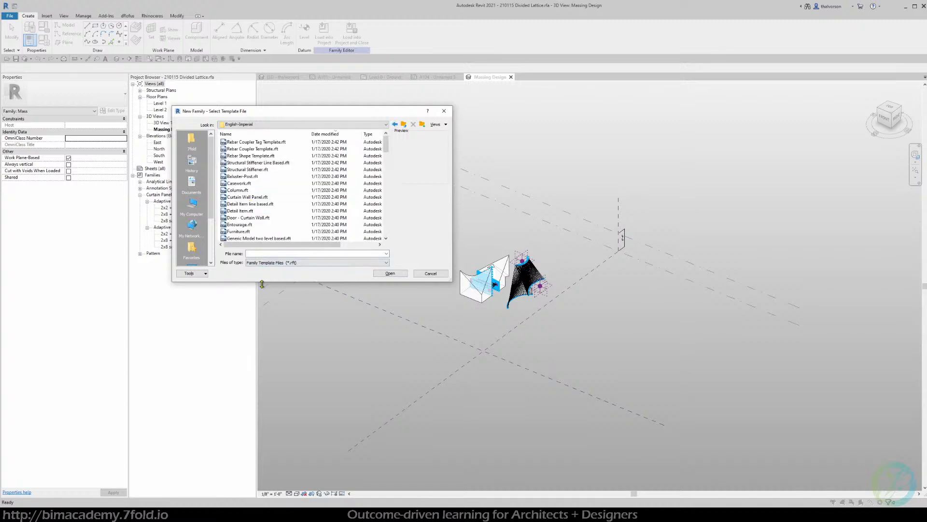
double_click(262, 283)
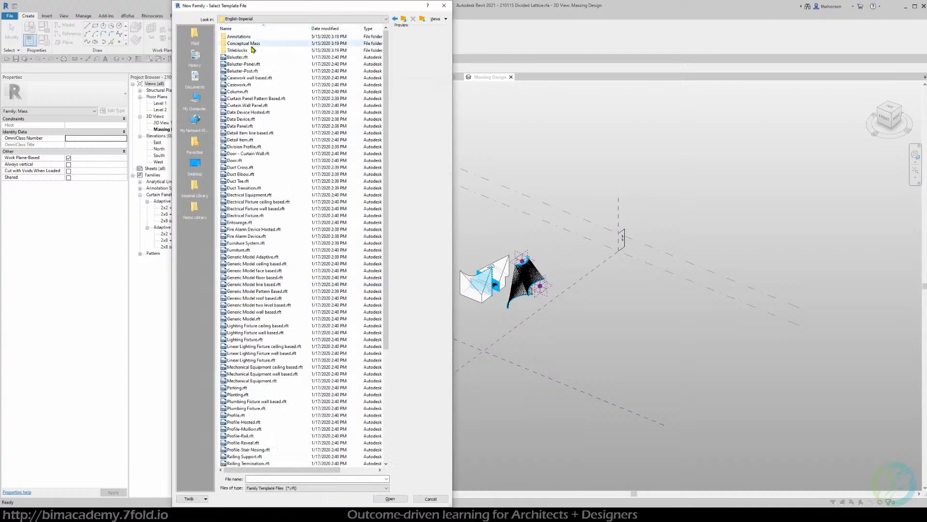
double_click(240, 44)
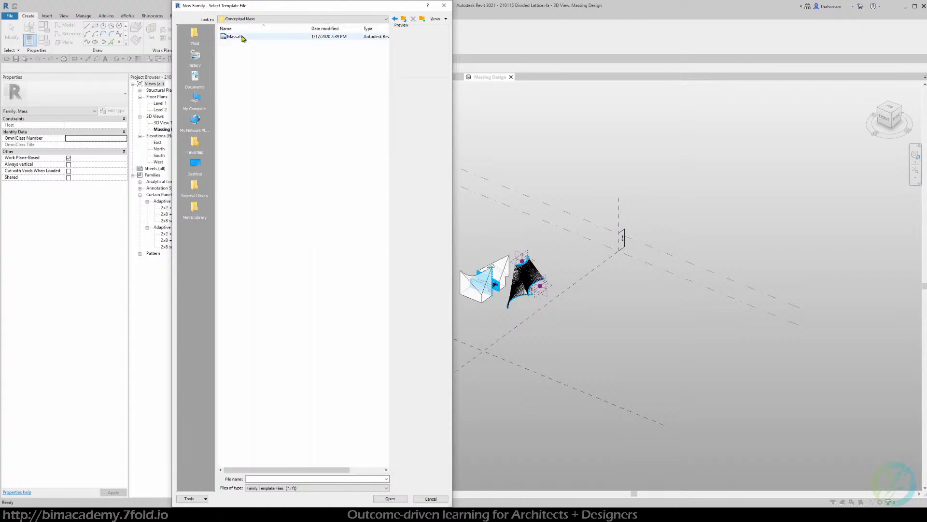
click(236, 37)
click(396, 500)
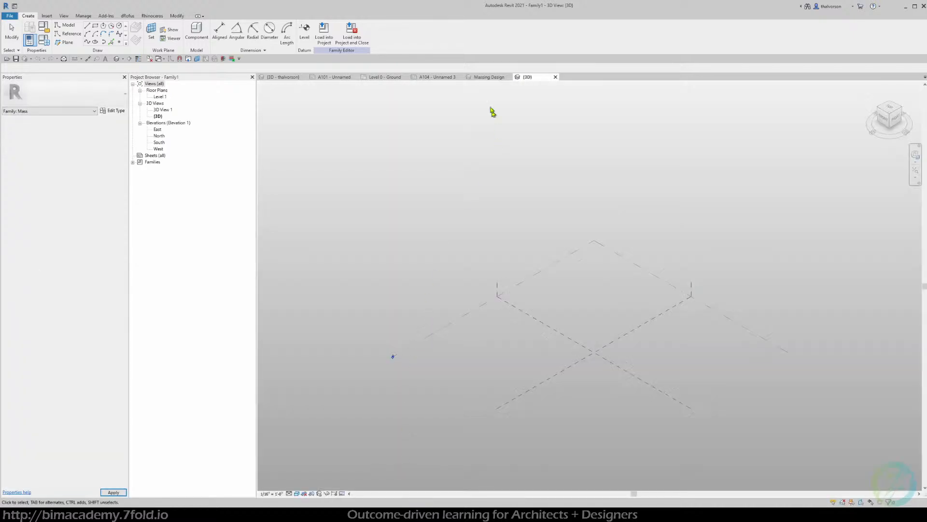
- Return to the Massing Design view and examine the twisted lattice's reference point and its mullion repeater type
click(487, 76)
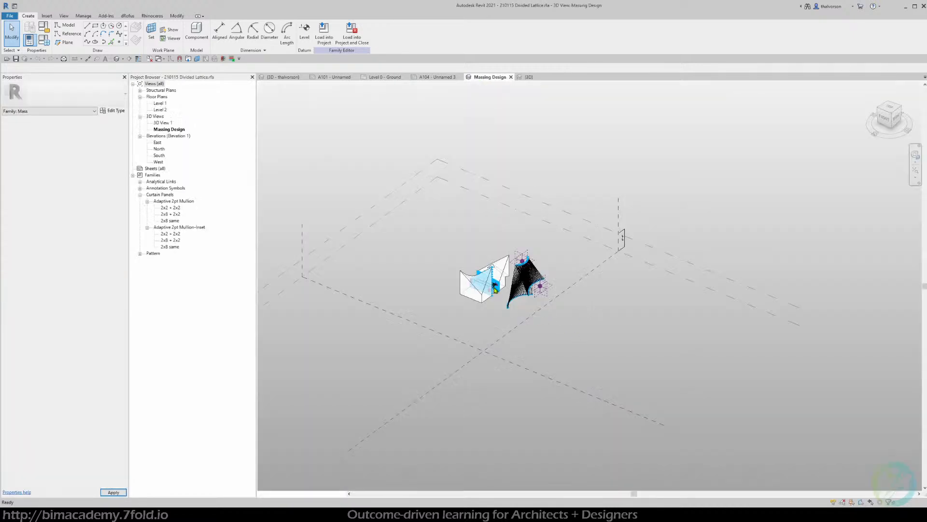
scroll(507, 323, up, 6)
shift+middle_drag(678, 265, 693, 246)
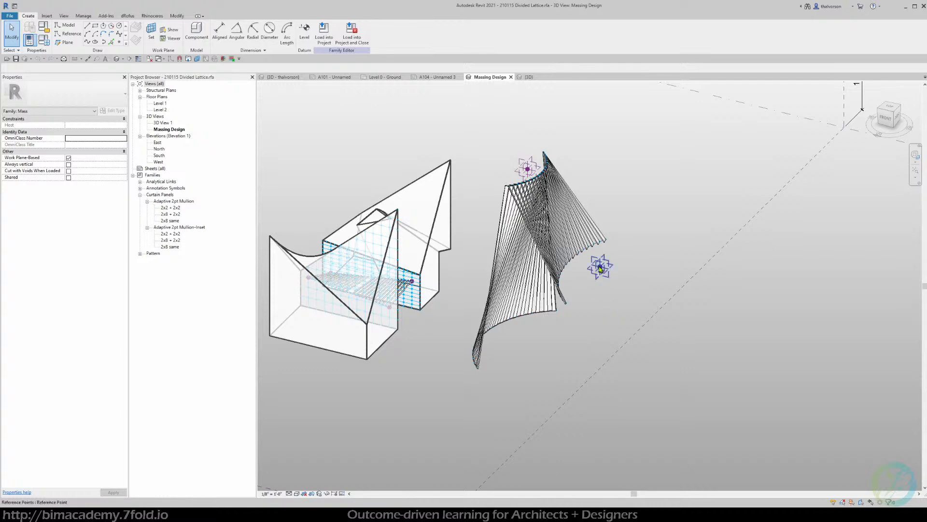
click(590, 292)
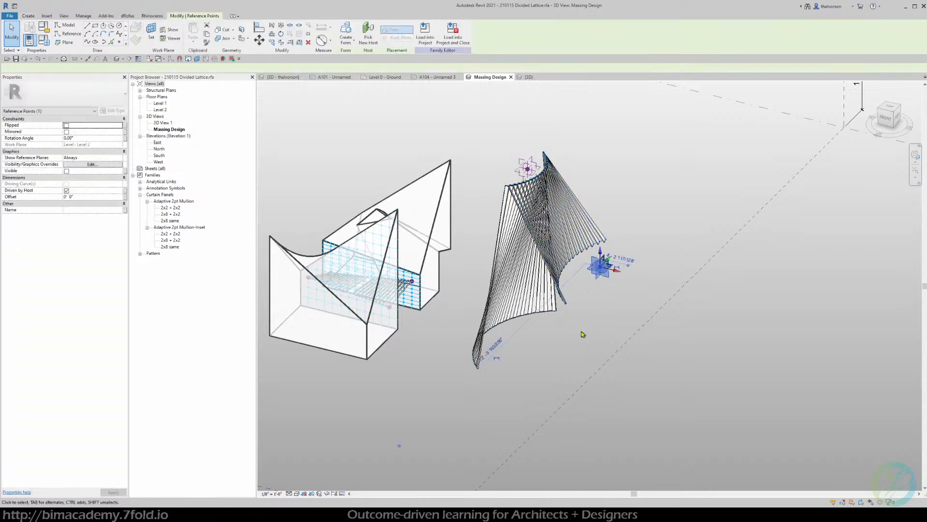
shift+middle_drag(586, 330, 644, 301)
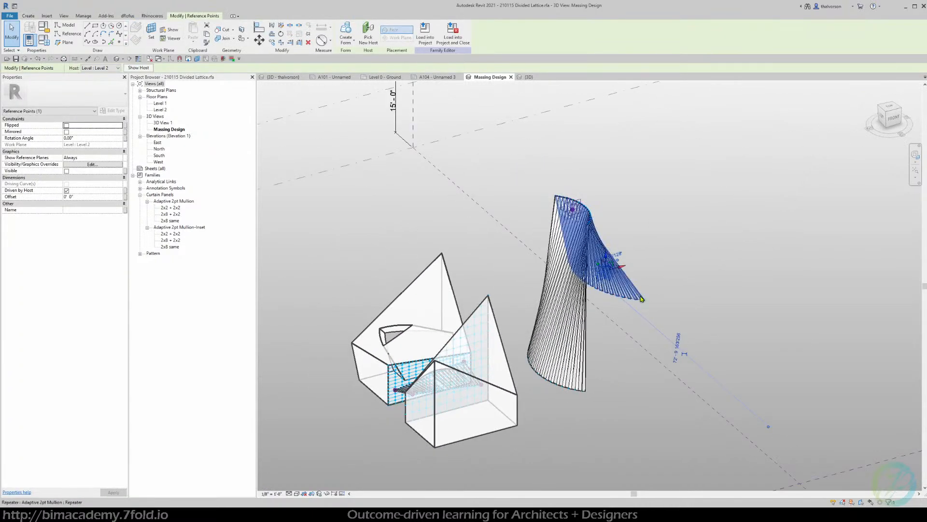
click(644, 299)
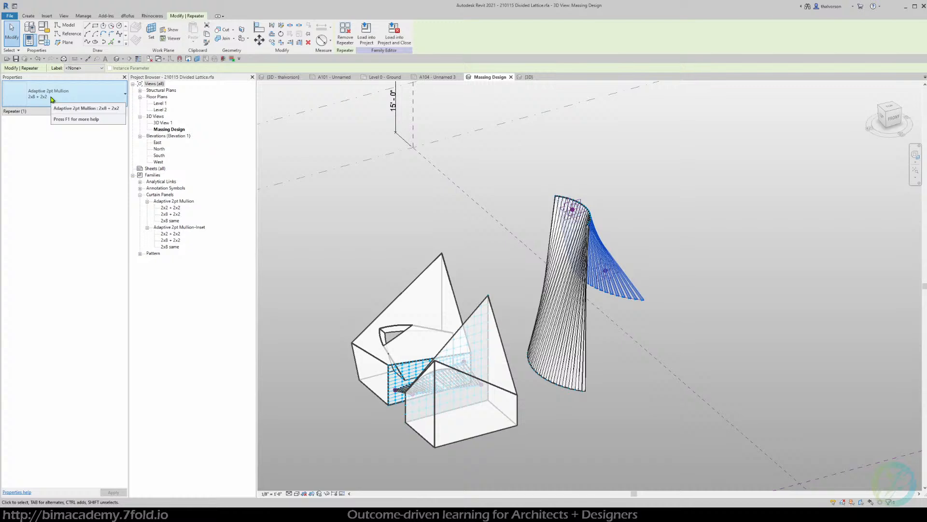
- Try raising the lattice's upper reference point vertically to an offset of about 28', and undo the move
click(573, 209)
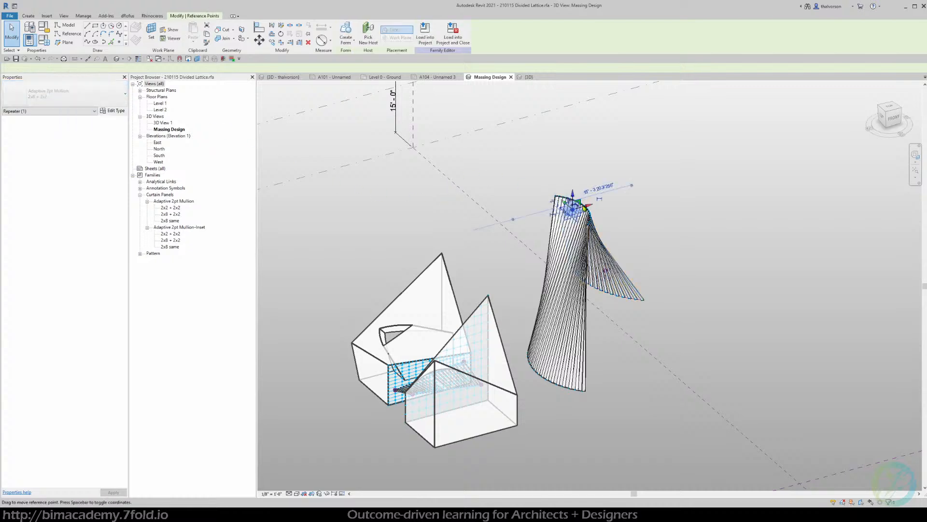
drag(573, 194, 575, 160)
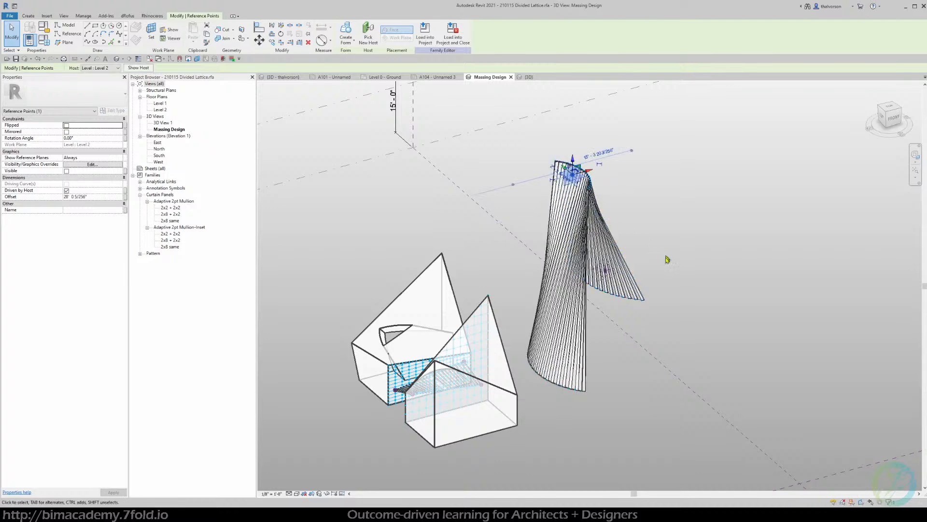
shift+middle_drag(708, 311, 635, 303)
shift+middle_drag(579, 285, 534, 288)
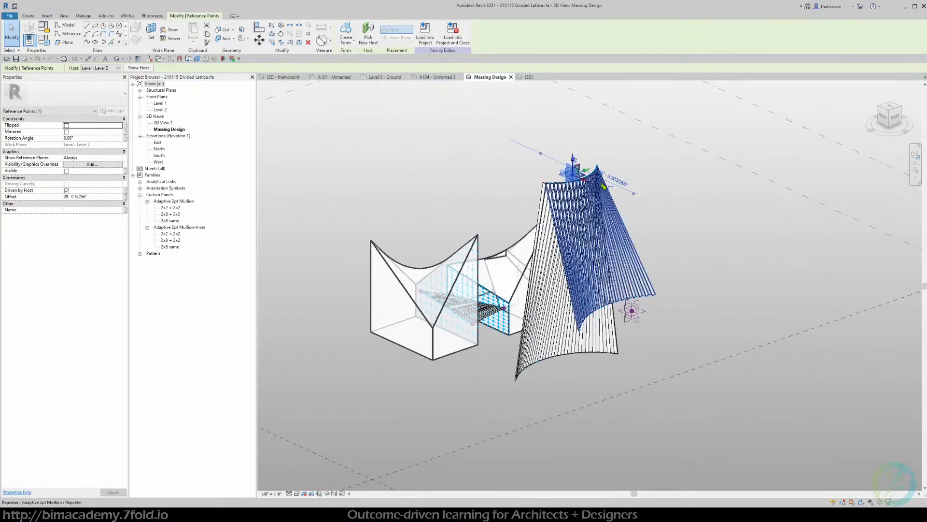
key(ctrl+z)
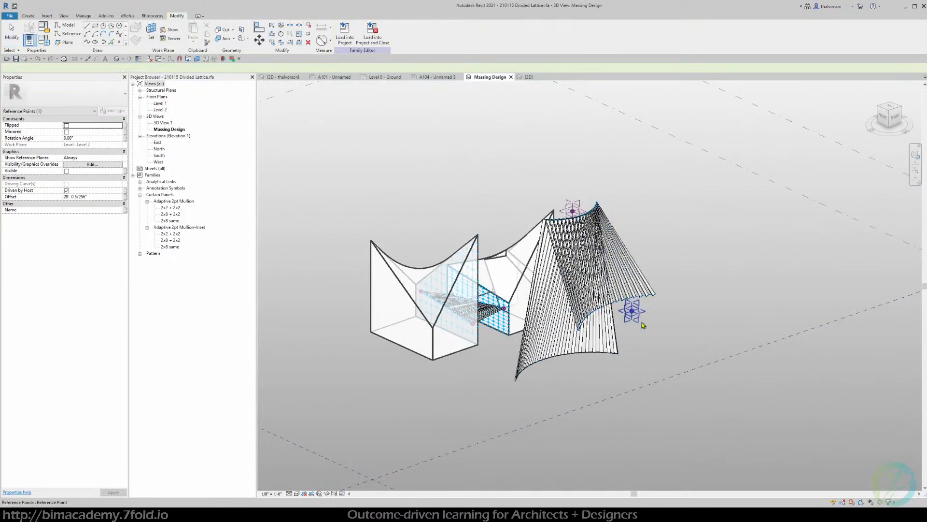
- Change the outer lattice repeater's type to Adaptive 2pt Mullion 2x2 + 2x2
click(643, 302)
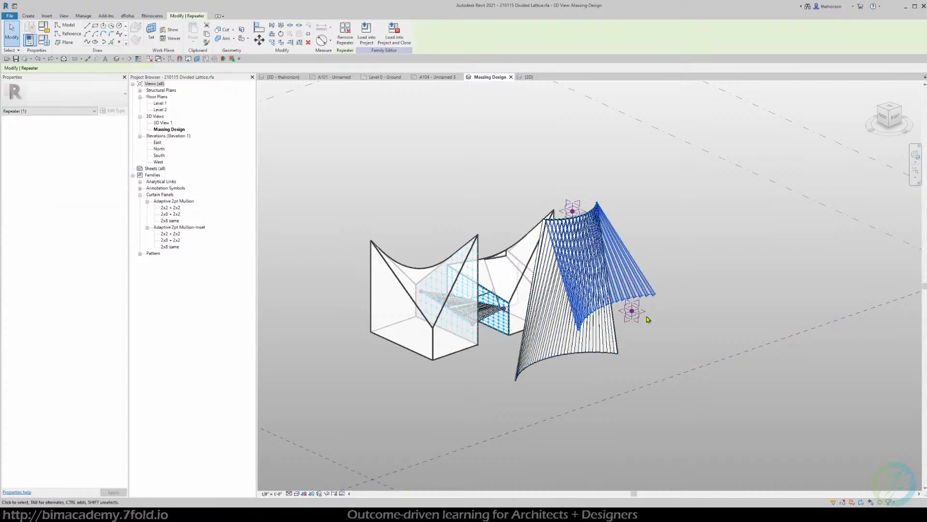
scroll(651, 309, up, 3)
shift+middle_drag(691, 305, 773, 357)
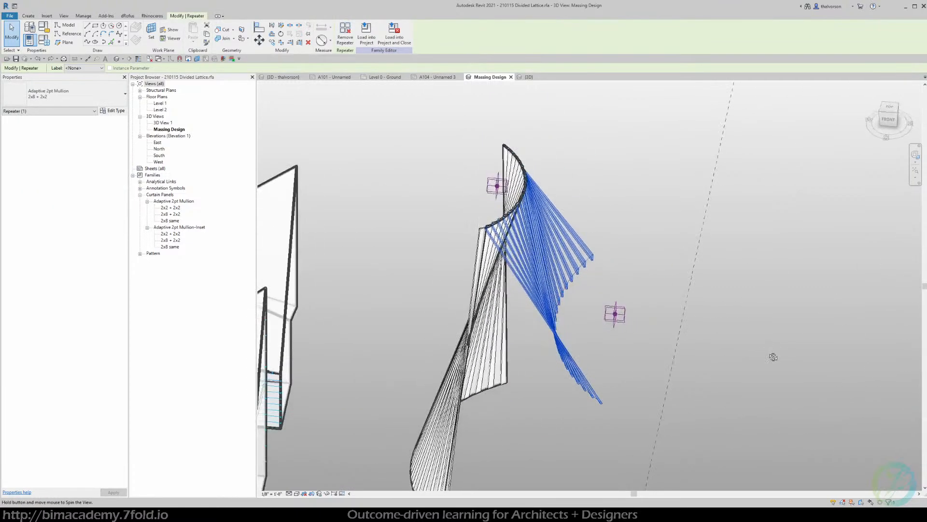
click(50, 105)
click(34, 133)
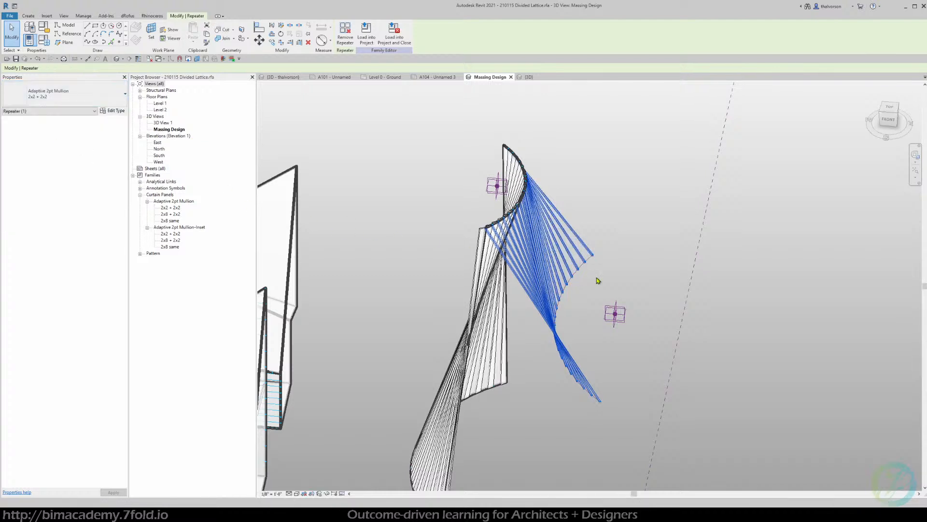
- Reduce the radius of the outer lattice's lower reference arc, keeping it concentric with its reference point
scroll(597, 264, up, 5)
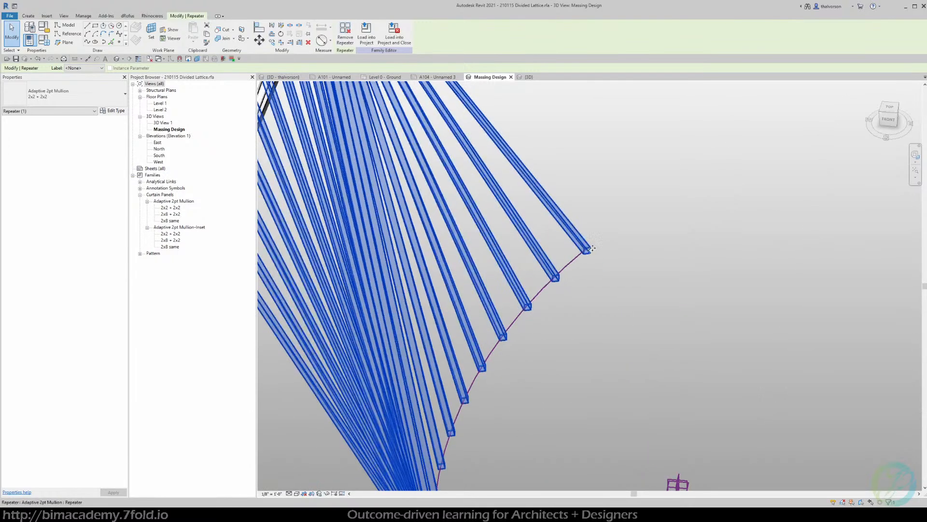
scroll(596, 251, down, 3)
middle_drag(589, 257, 598, 292)
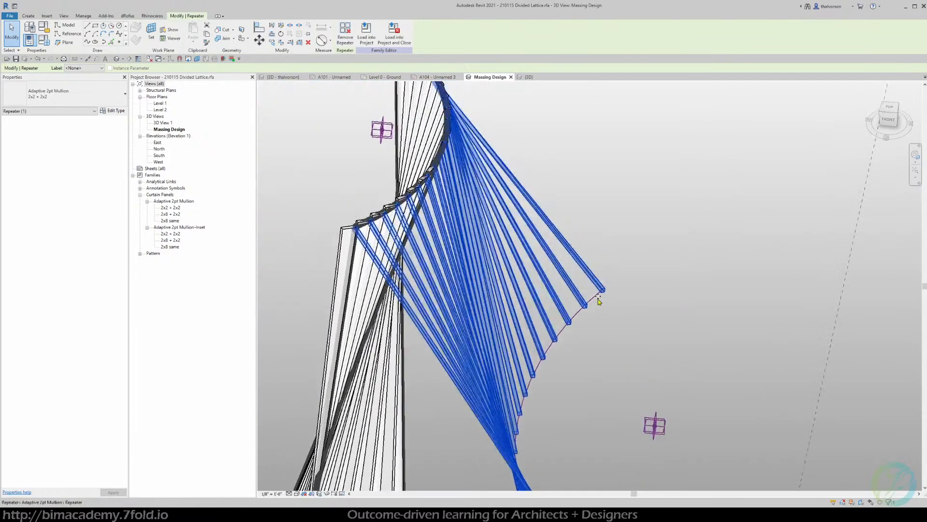
middle_drag(483, 122, 497, 169)
shift+middle_drag(436, 161, 546, 368)
scroll(546, 368, down, 3)
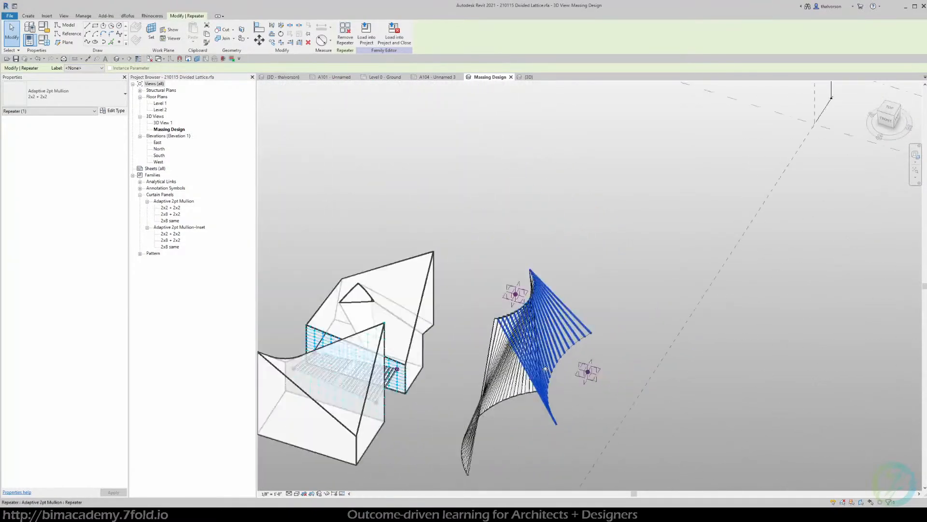
click(587, 369)
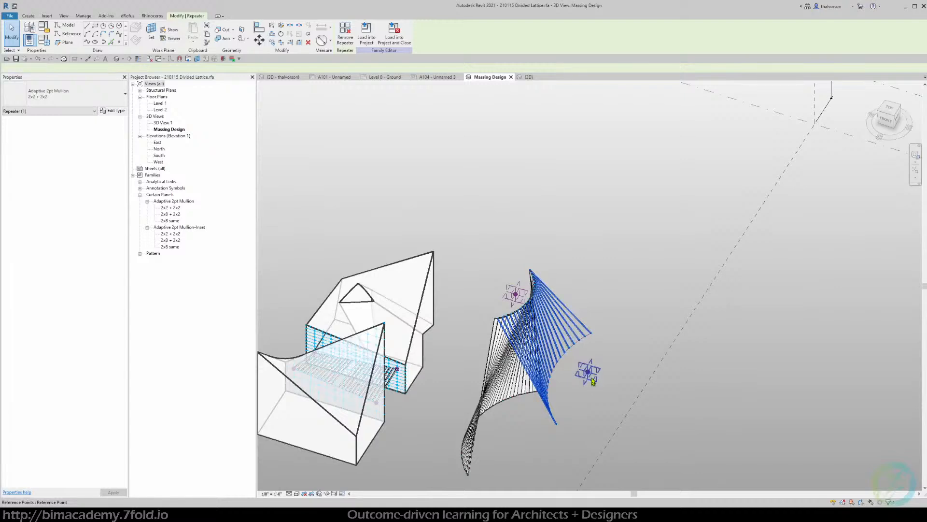
click(565, 363)
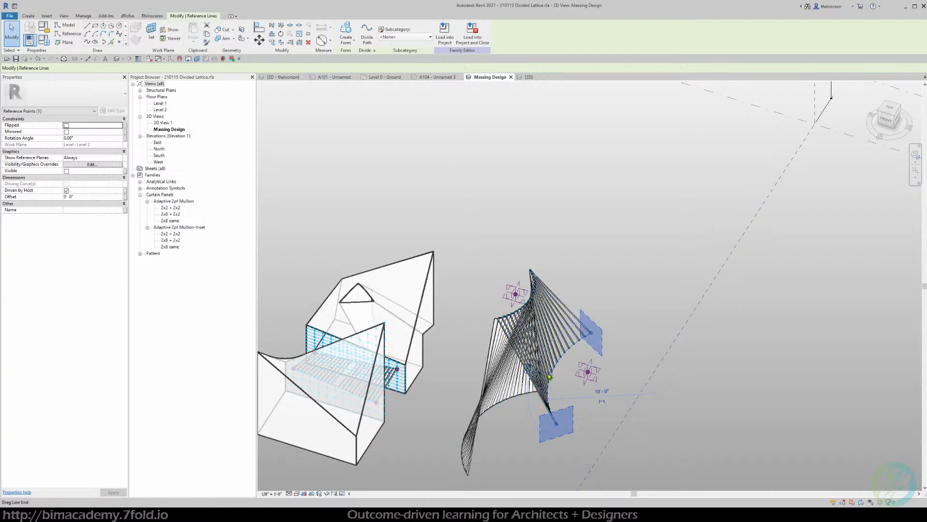
mouse_move(551, 374)
mouse_down()
mouse_move(570, 377)
mouse_move(580, 355)
mouse_up()
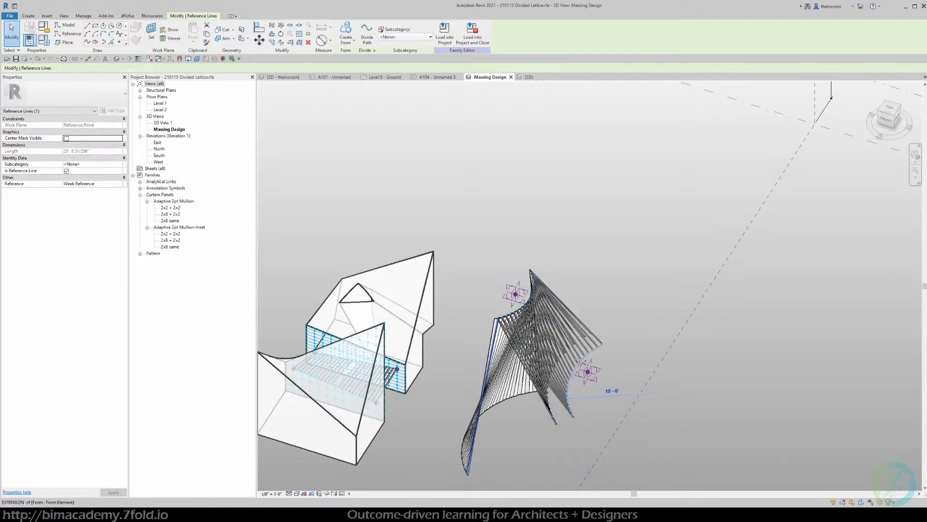
shift+middle_drag(637, 397, 615, 427)
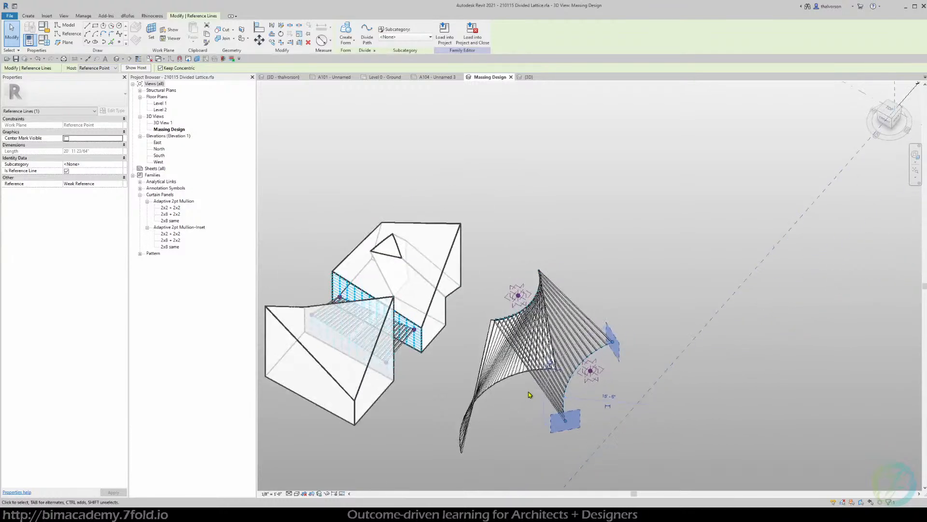
middle_drag(525, 394, 577, 380)
- Select the outer lattice's mullion repeater and examine both twisted lattices and the bridge between the two masses, then clear the selection
click(638, 310)
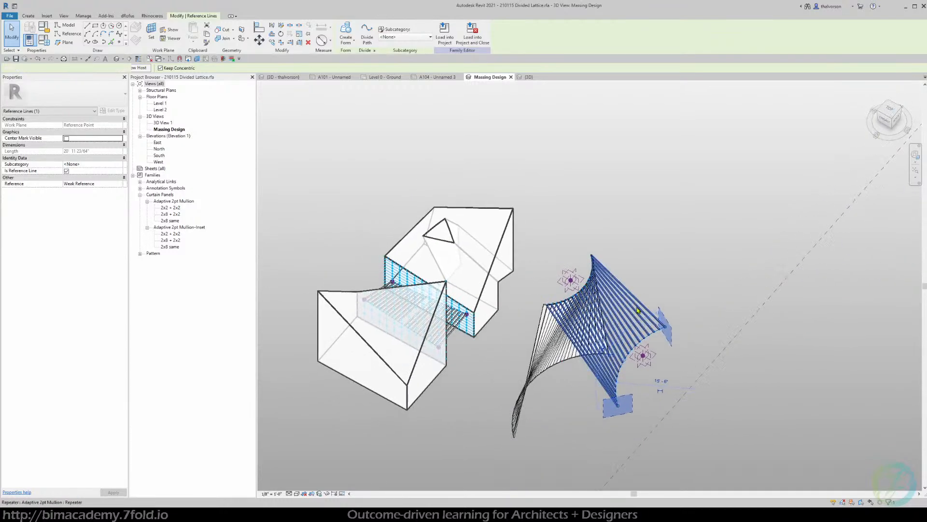
mouse_move(637, 310)
shift+middle_down()
mouse_move(721, 259)
mouse_move(628, 295)
shift+middle_up()
scroll(481, 330, up, 6)
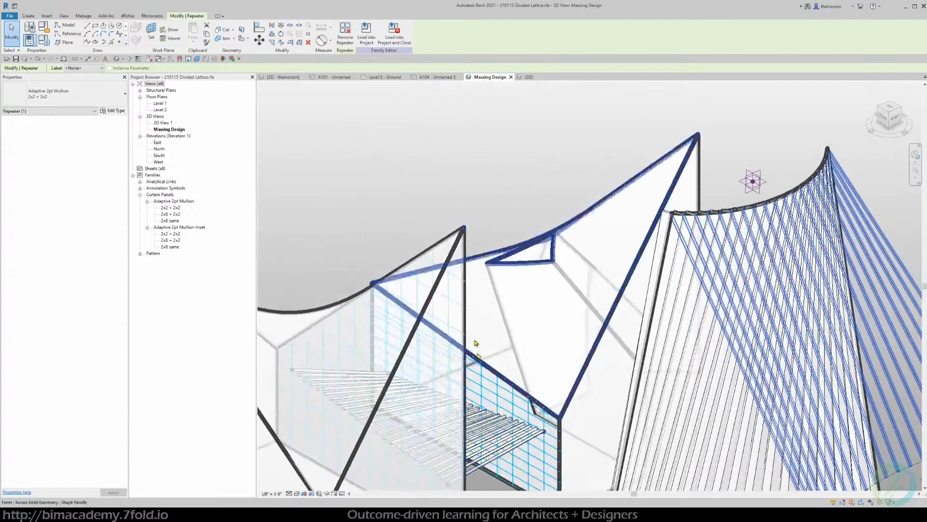
middle_drag(501, 435, 526, 341)
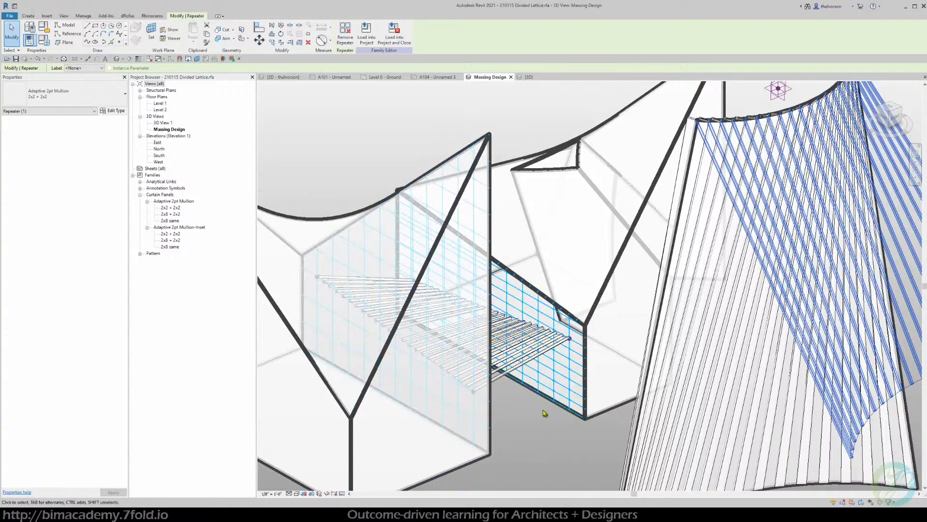
scroll(544, 413, down, 4)
click(540, 435)
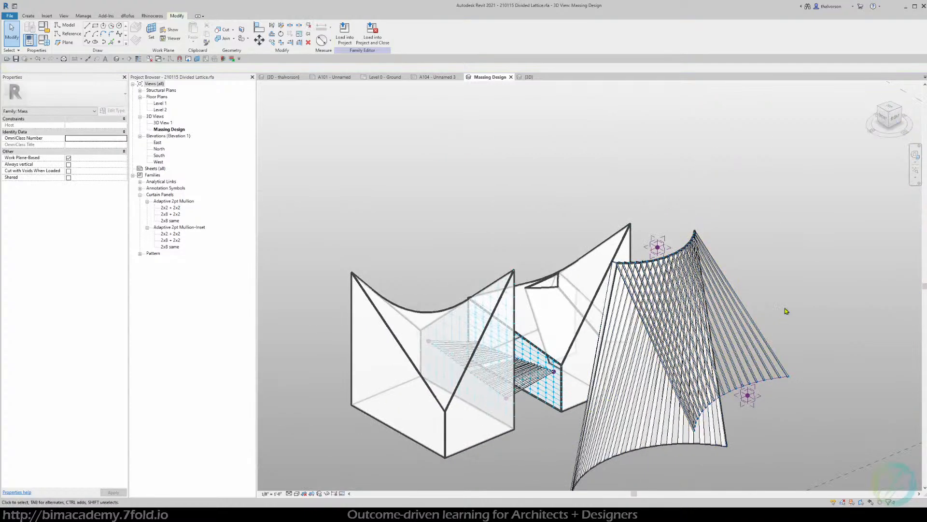
middle_drag(756, 308, 835, 315)
scroll(636, 270, down, 2)
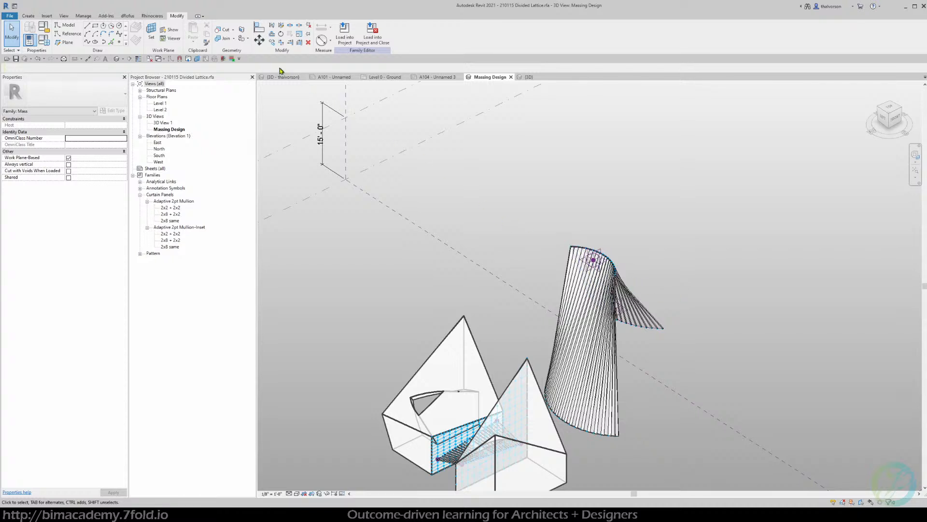
- Switch to the QuikSilver-Architecture project's 3D view and examine sheet A101's properties, the furniture families and the surrounding site massing
click(289, 79)
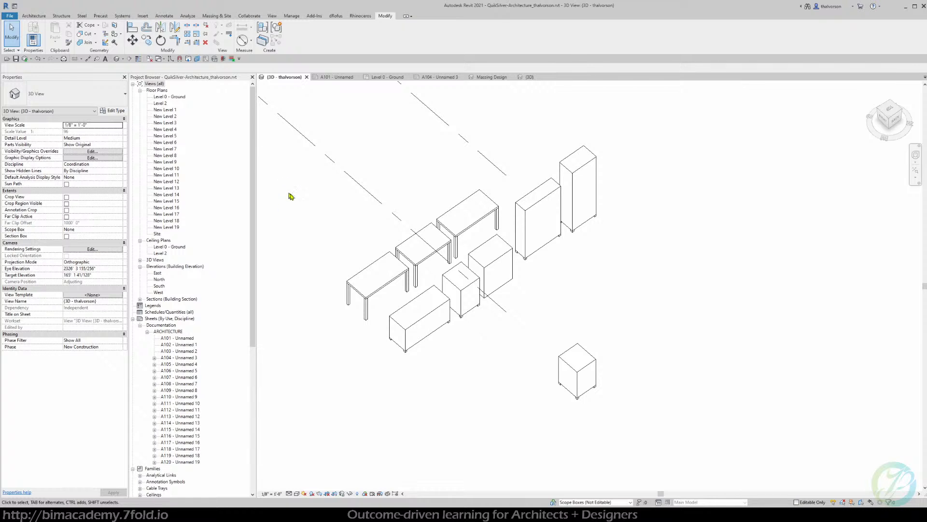
mouse_move(290, 196)
middle_down()
mouse_move(306, 201)
mouse_move(284, 197)
middle_up()
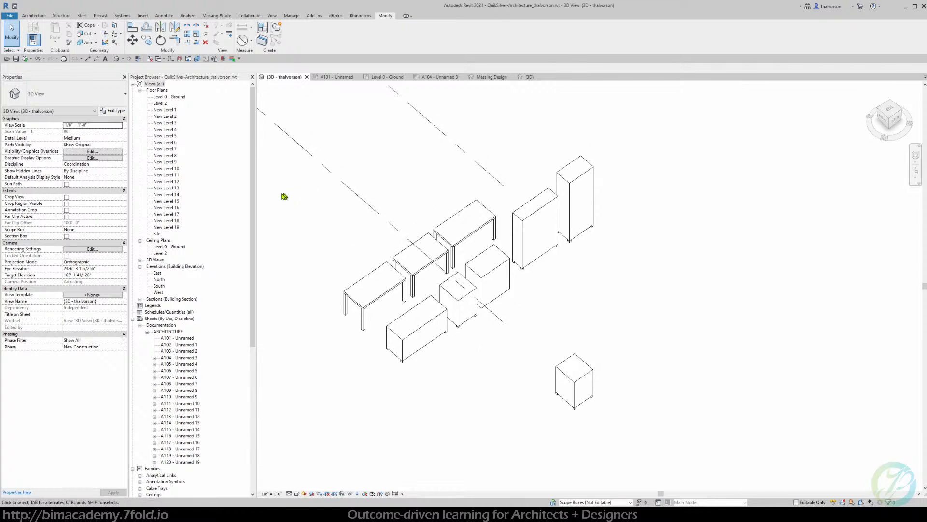
click(180, 339)
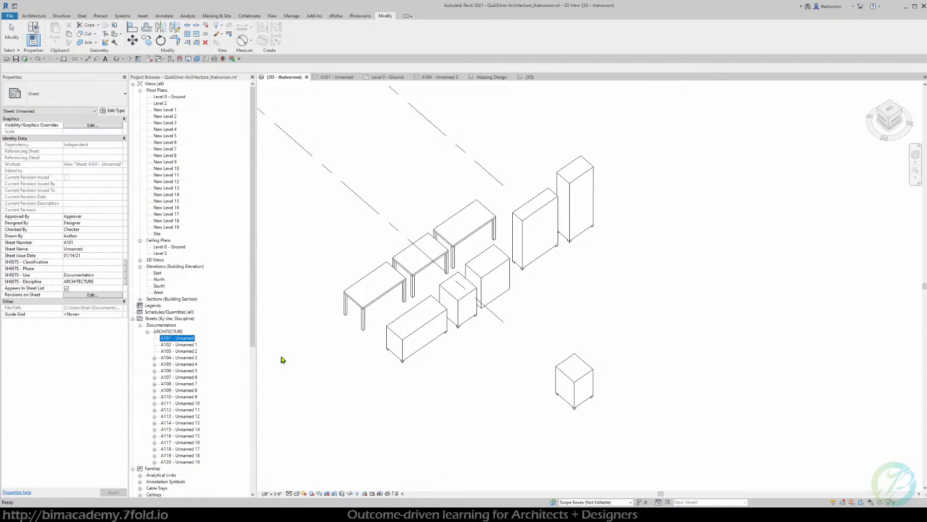
click(332, 358)
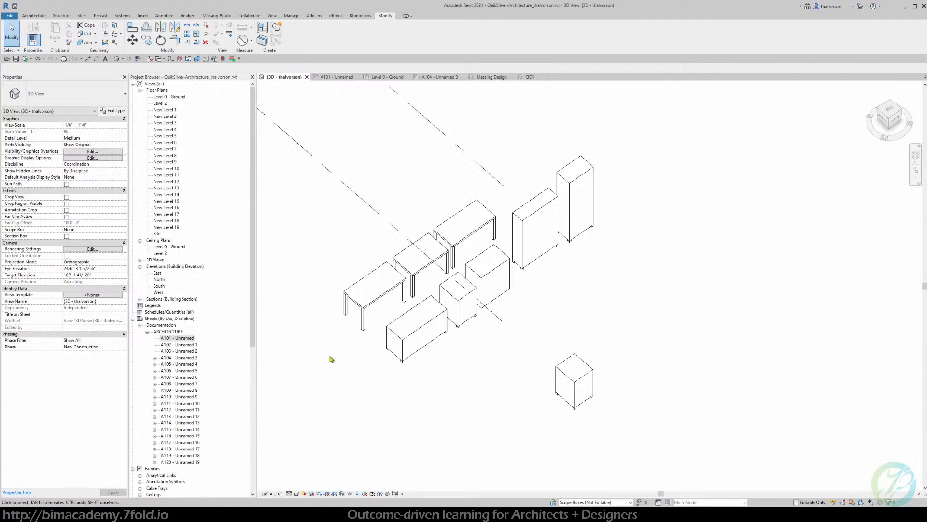
scroll(362, 269, down, 3)
middle_drag(362, 269, 373, 321)
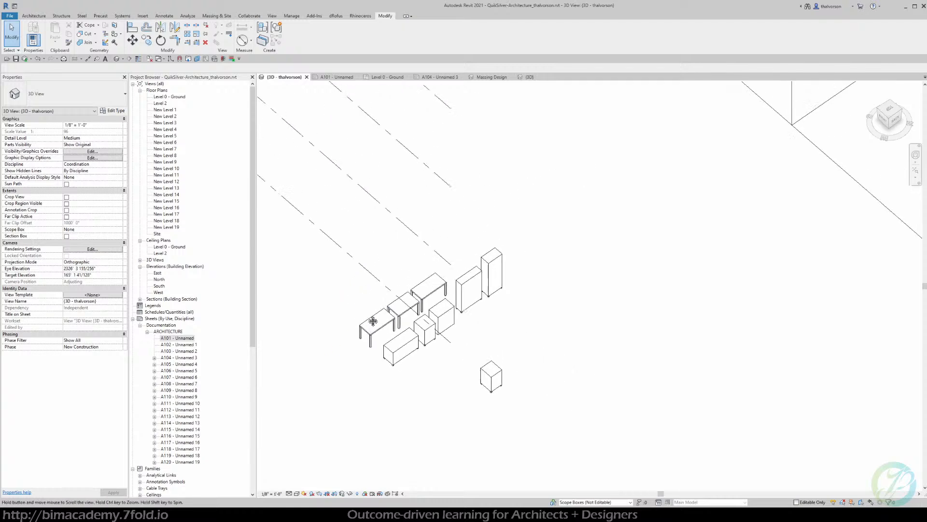
scroll(371, 324, down, 5)
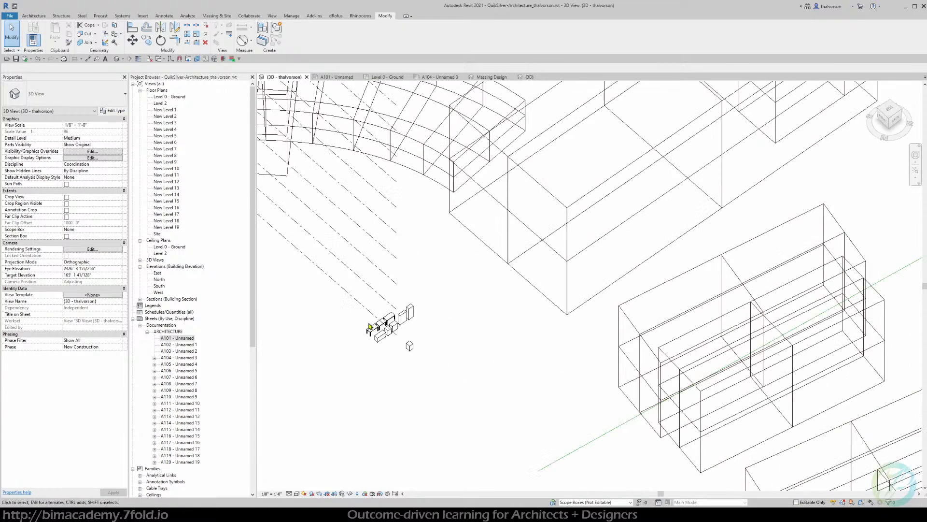
scroll(370, 328, down, 5)
middle_drag(370, 328, 526, 314)
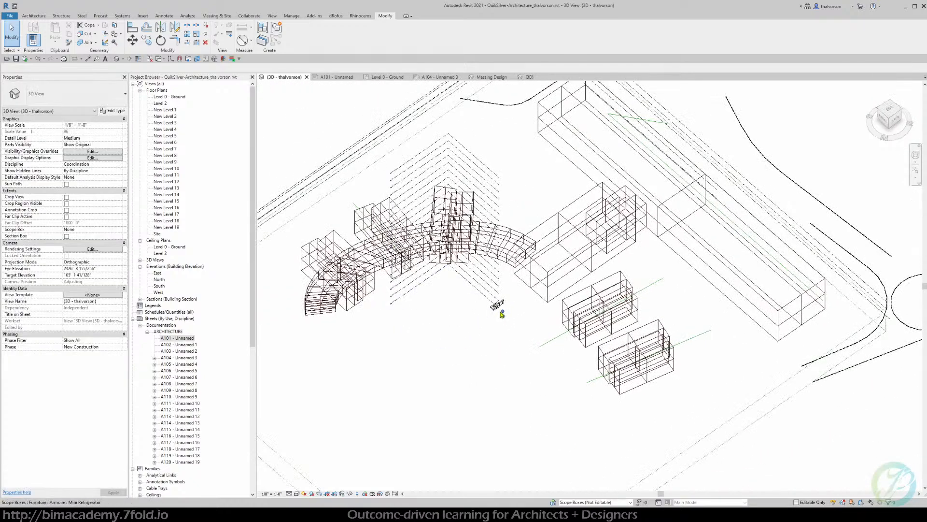
scroll(511, 312, up, 6)
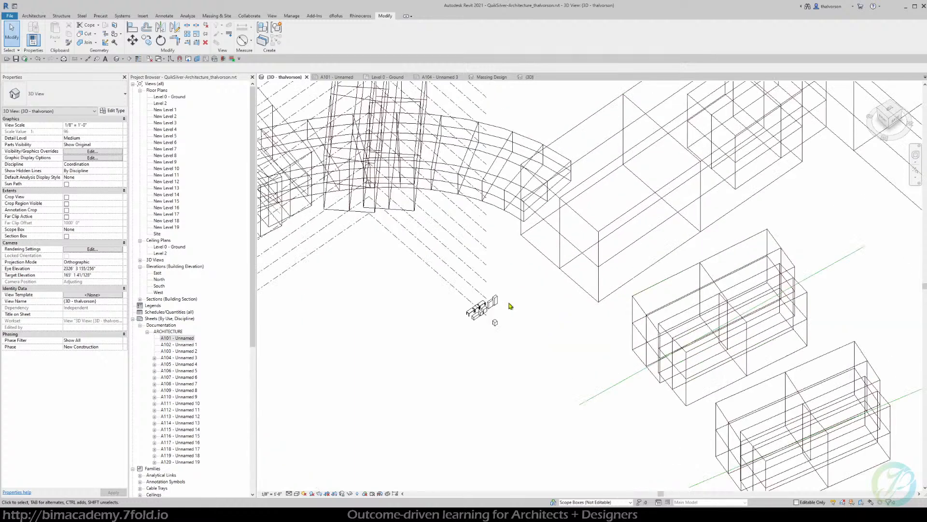
middle_drag(499, 314, 534, 303)
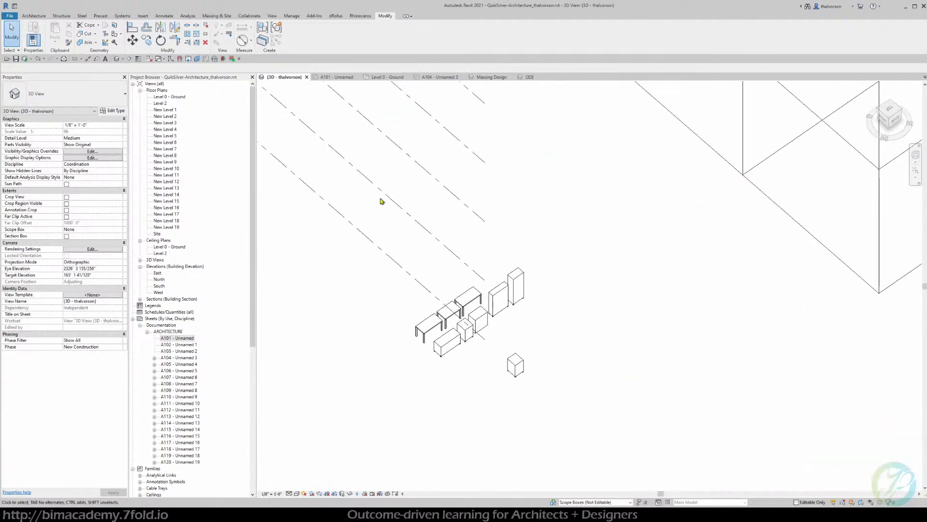
- Return to the Massing Design view, open the lattice's repeated Adaptive 2pt Mullion family for editing, and examine its two placement points
click(493, 77)
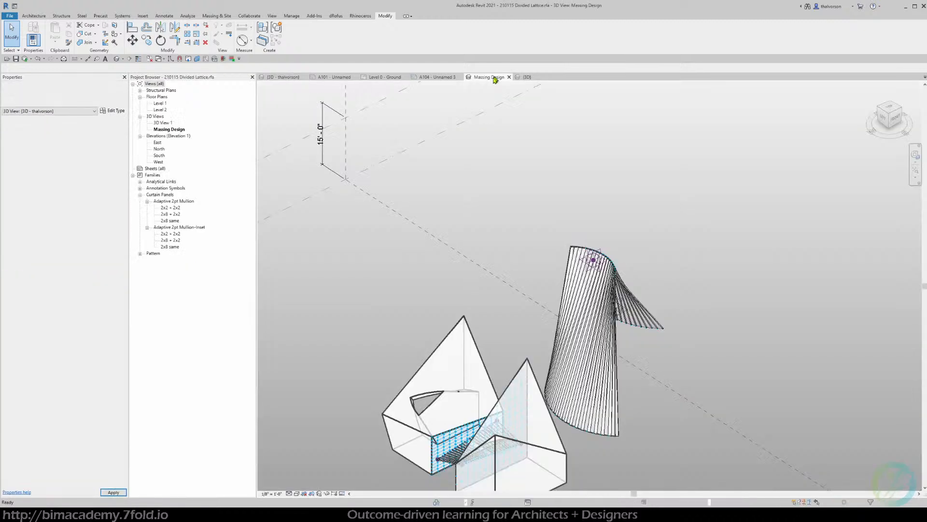
scroll(628, 233, down, 2)
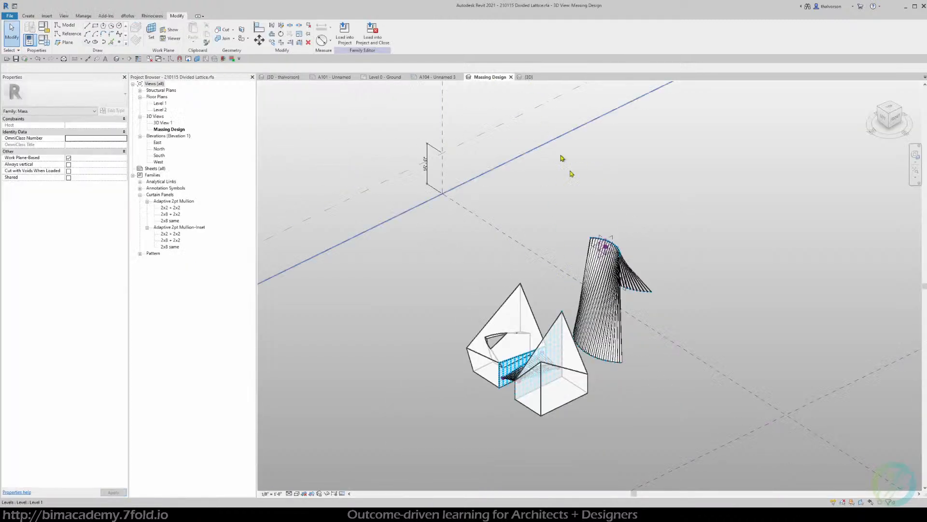
click(646, 288)
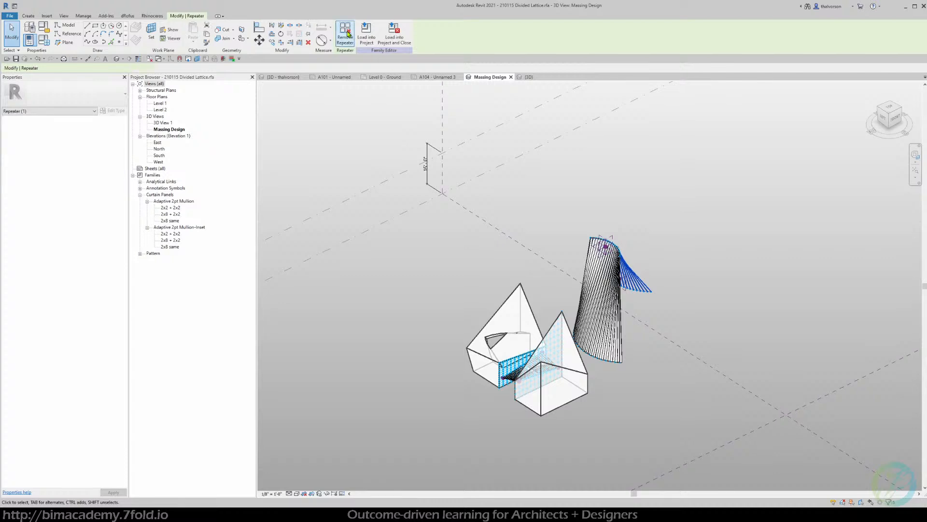
key(Escape)
scroll(655, 293, up, 3)
key(Tab)
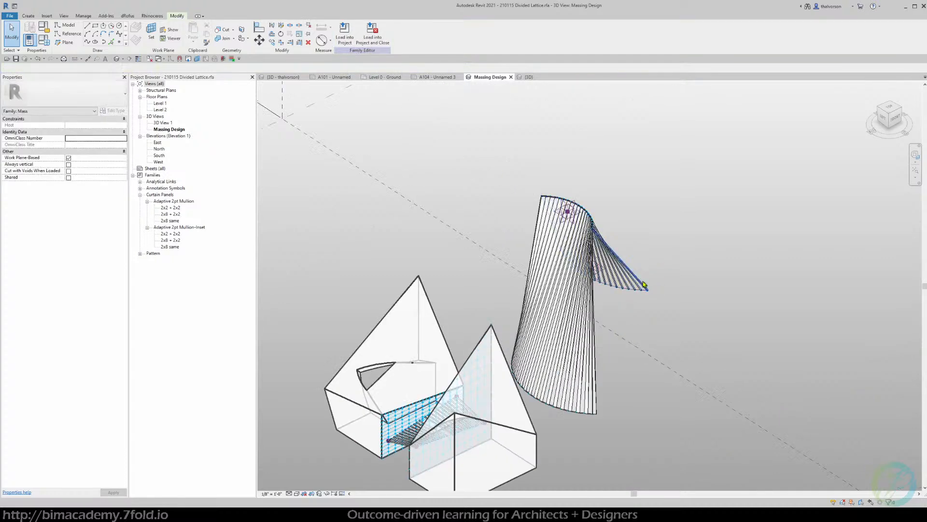
click(643, 281)
click(343, 34)
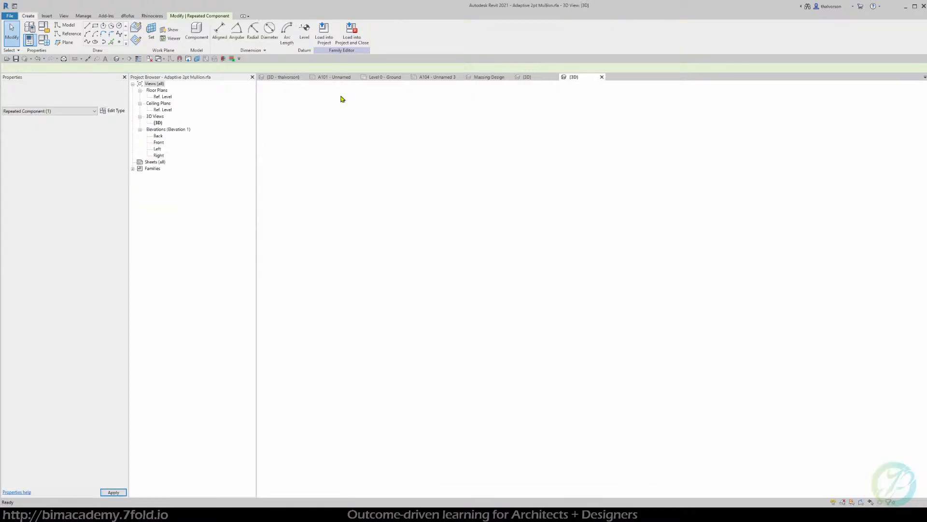
scroll(637, 358, up, 6)
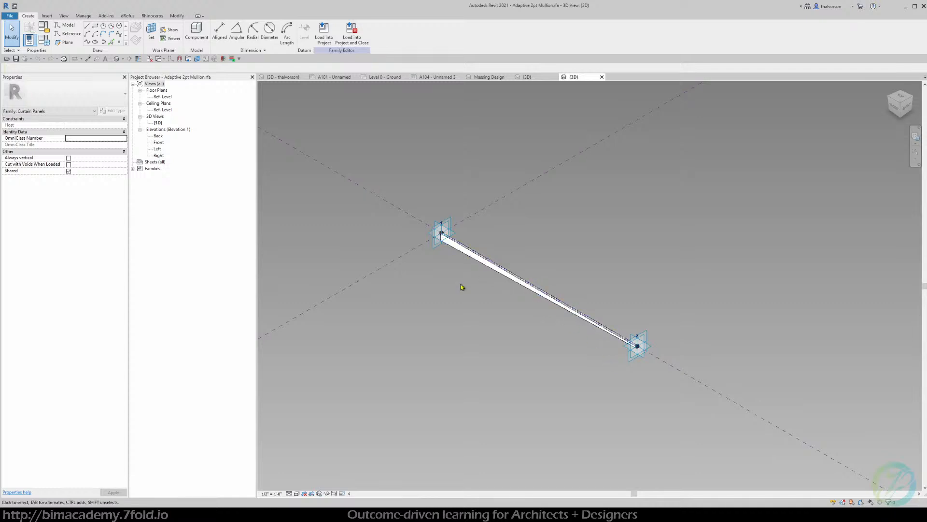
scroll(461, 287, down, 5)
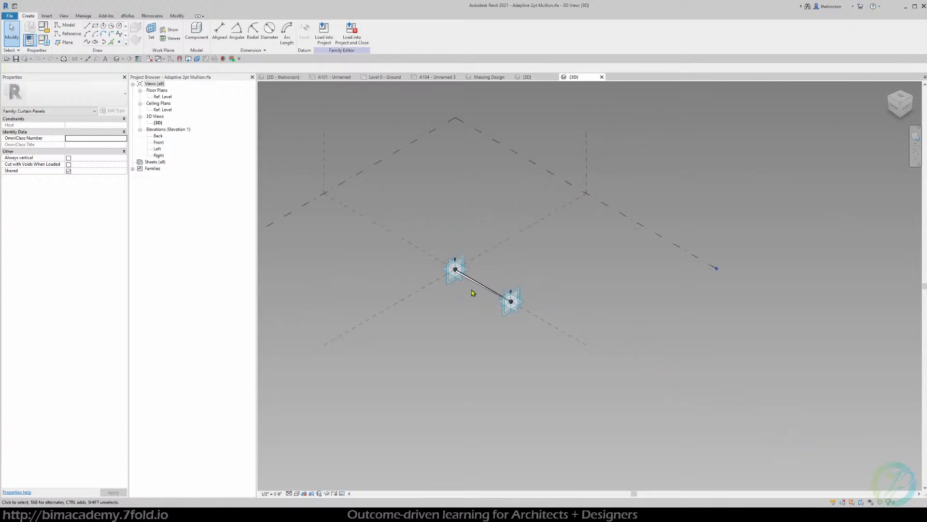
middle_drag(471, 292, 510, 321)
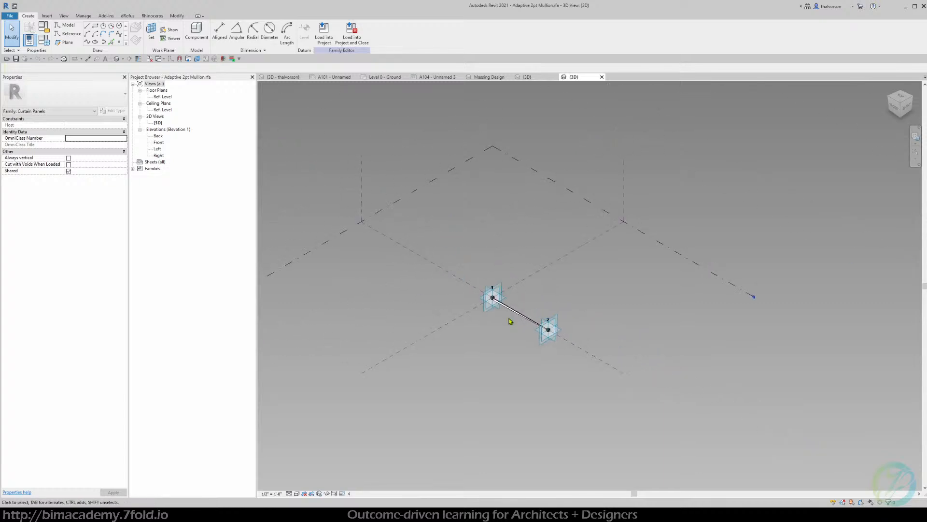
- Switch to the 3D view of the empty Family1 mass family
click(526, 76)
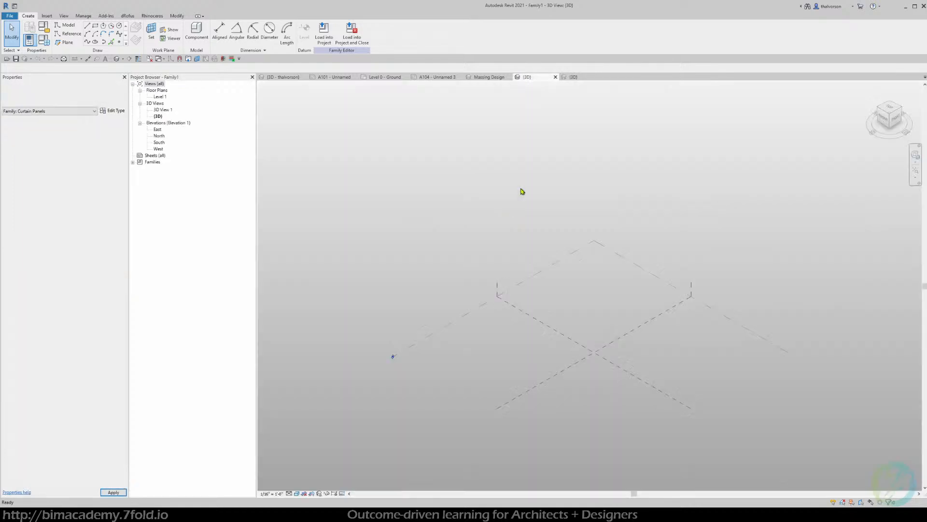
middle_drag(600, 302, 546, 269)
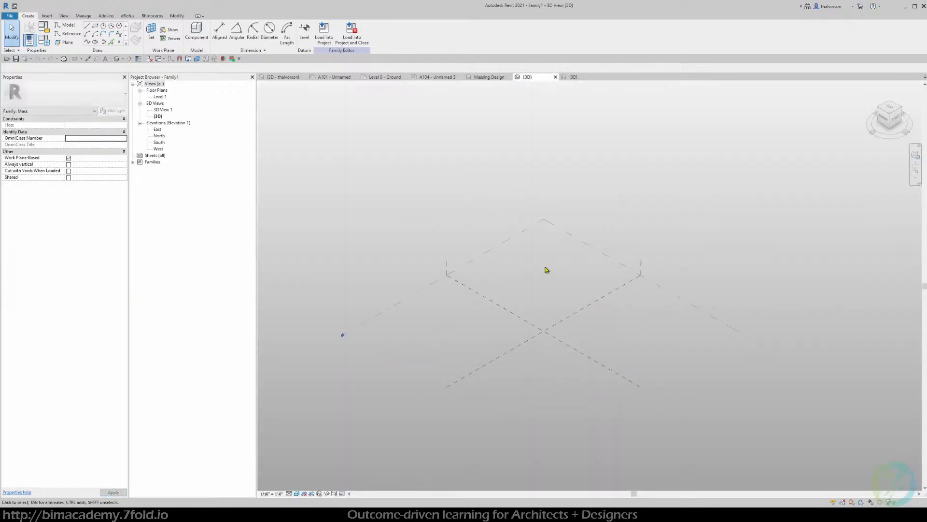
middle_drag(560, 284, 550, 271)
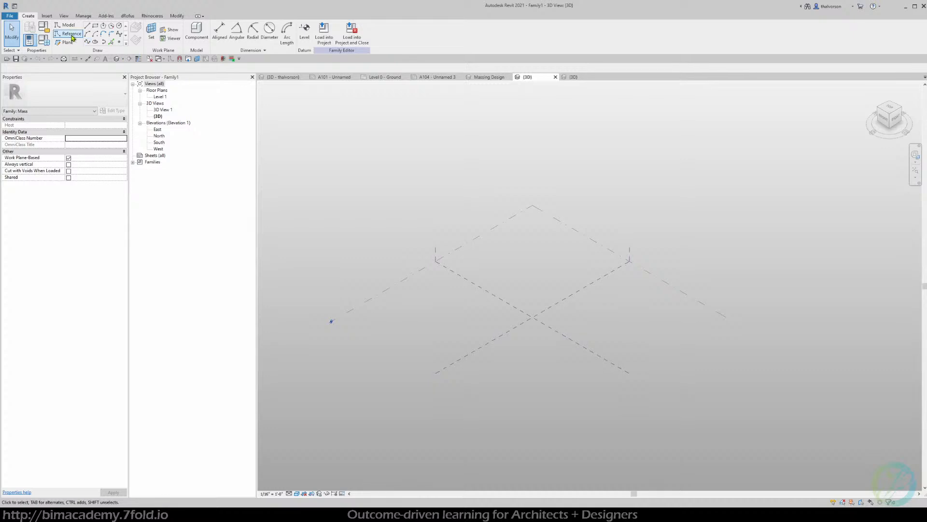
- Draw a model-line rectangle about 76' by 60' on the Level 1 work plane, around the intersection of the center reference planes
click(95, 28)
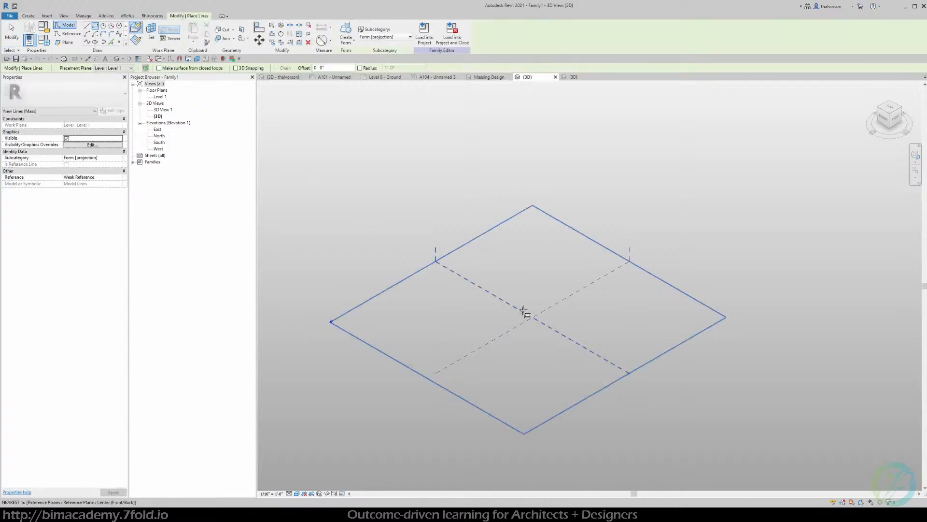
click(137, 41)
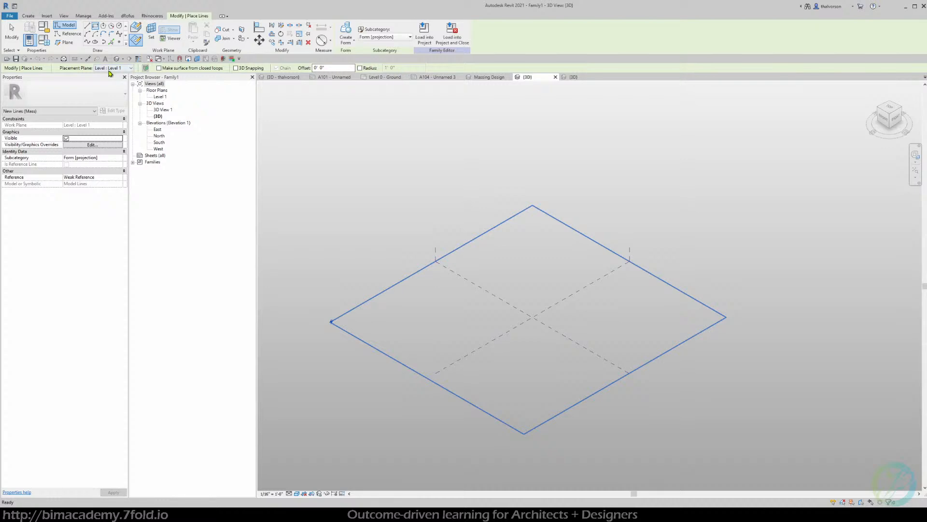
click(123, 70)
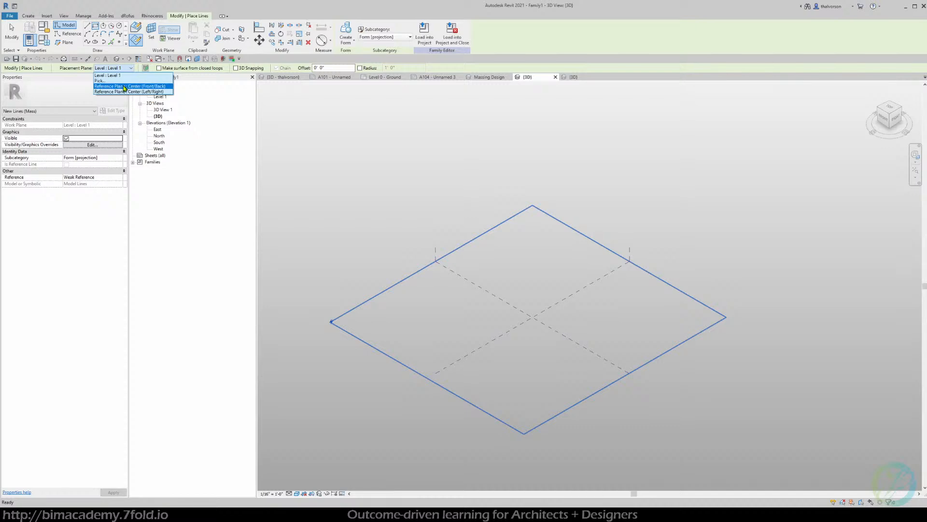
click(123, 75)
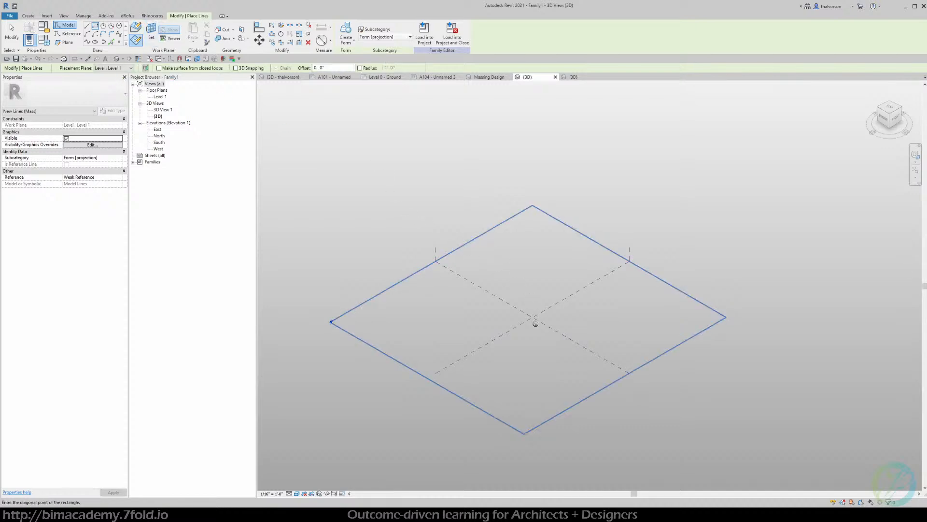
click(532, 296)
click(541, 346)
scroll(541, 345, up, 4)
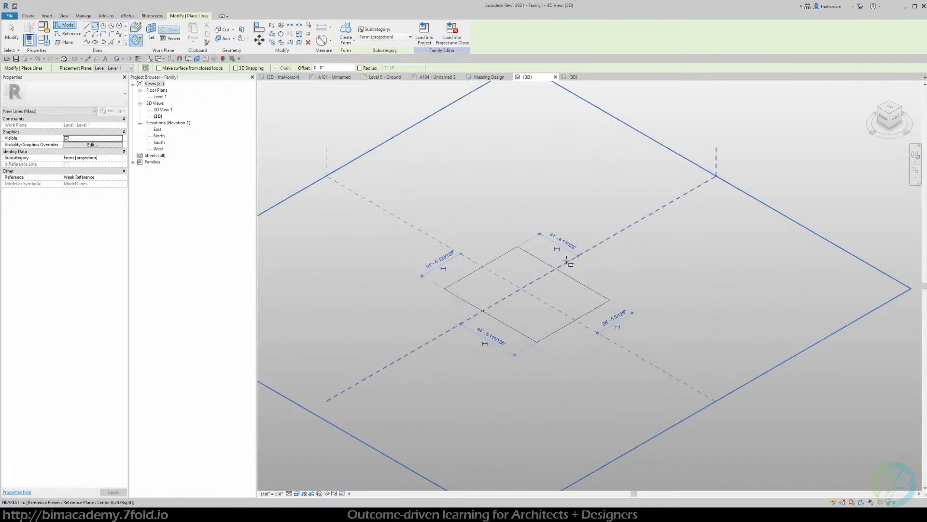
key(Escape)
key(Escape)
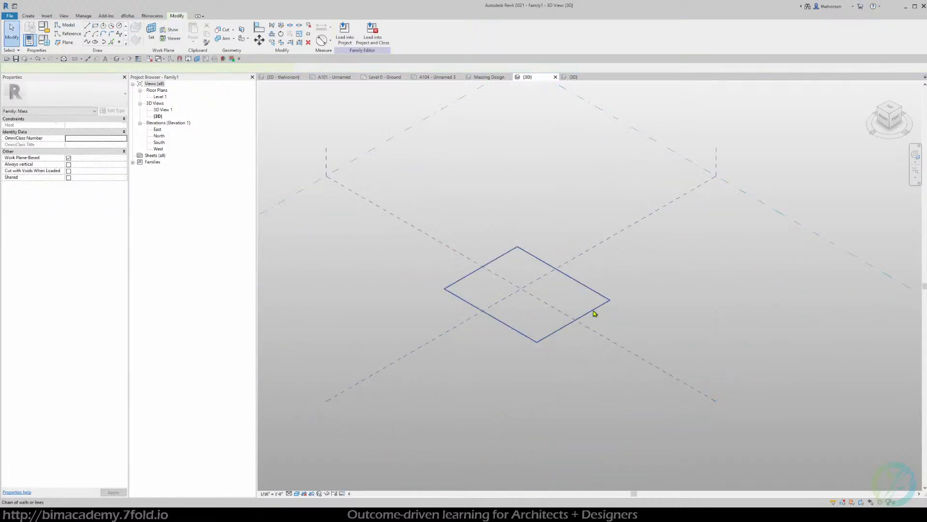
- Create a solid form 30' high from the rectangle's line chain and clear the selection
middle_drag(553, 214, 498, 223)
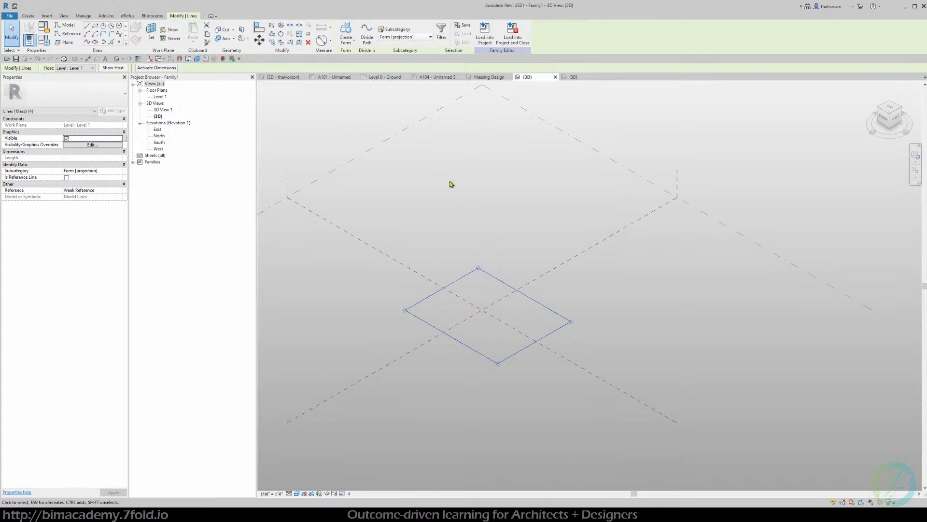
click(346, 34)
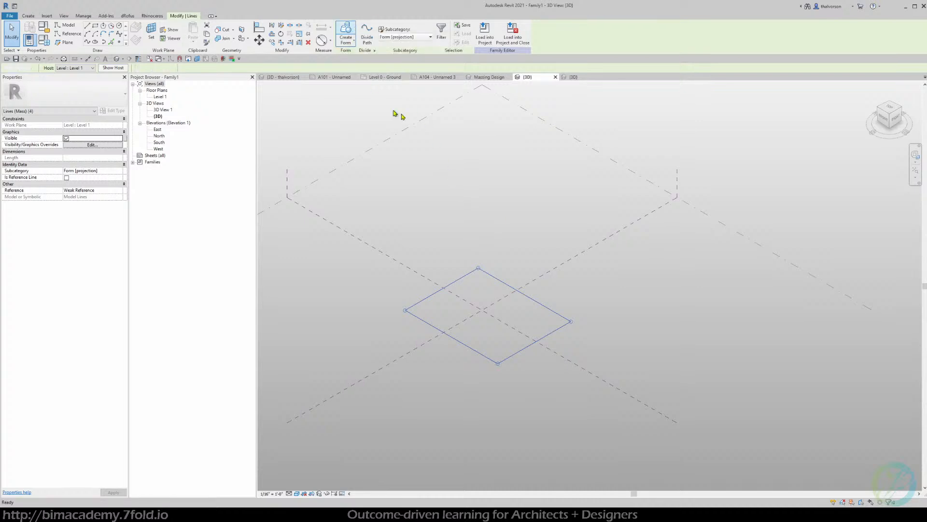
click(566, 214)
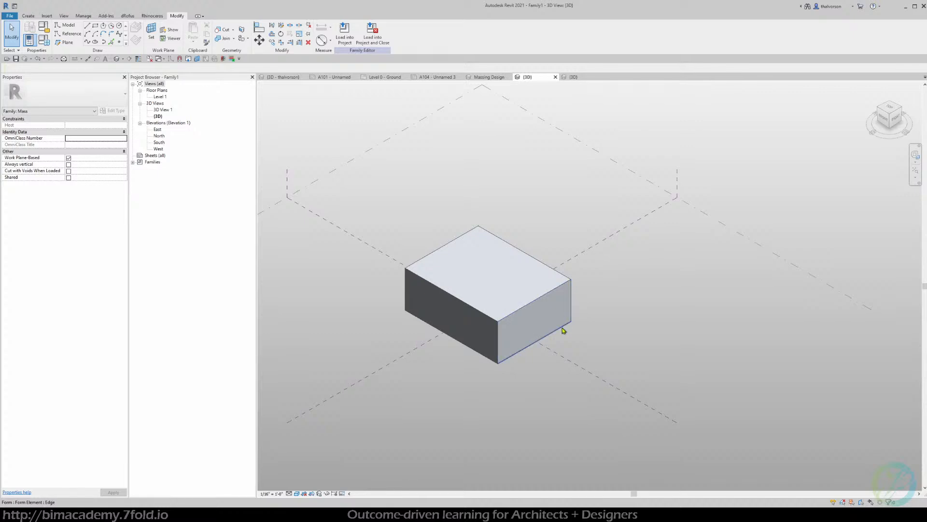
- Reshape the solid by lowering one top corner nearly to its base and raising the adjacent rear top corner to about 54'
click(571, 281)
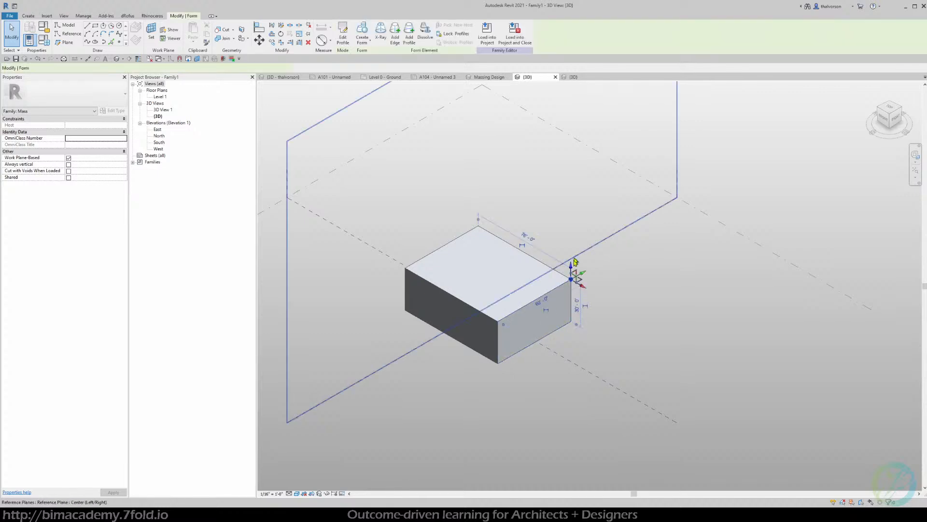
drag(572, 265, 575, 309)
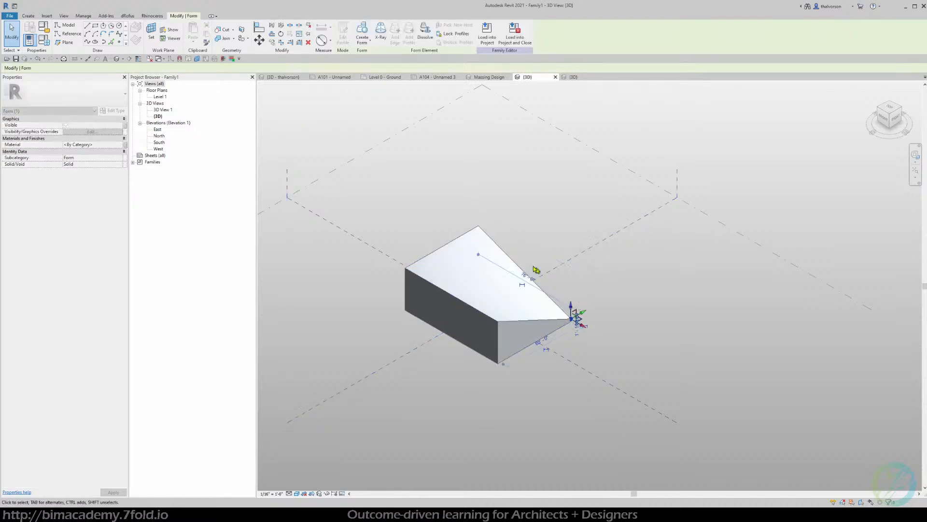
click(479, 222)
drag(481, 218, 478, 180)
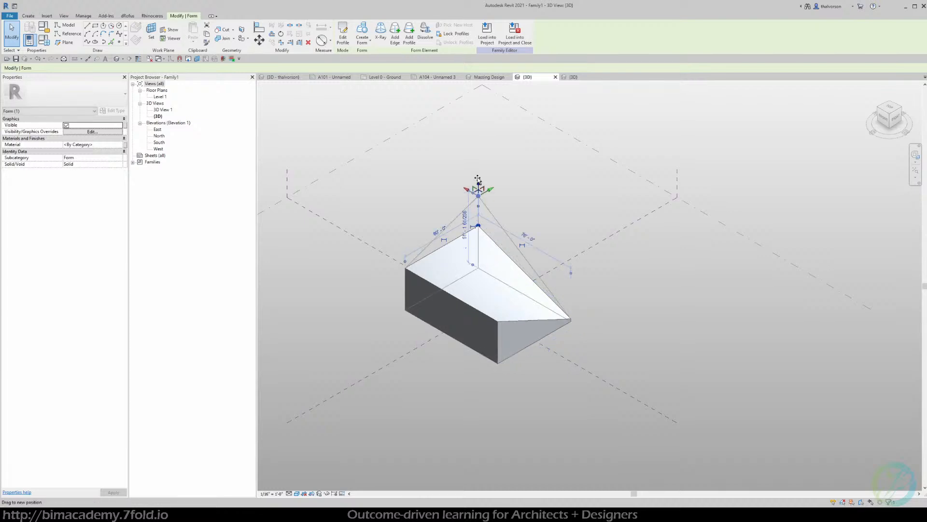
shift+middle_drag(532, 259, 449, 258)
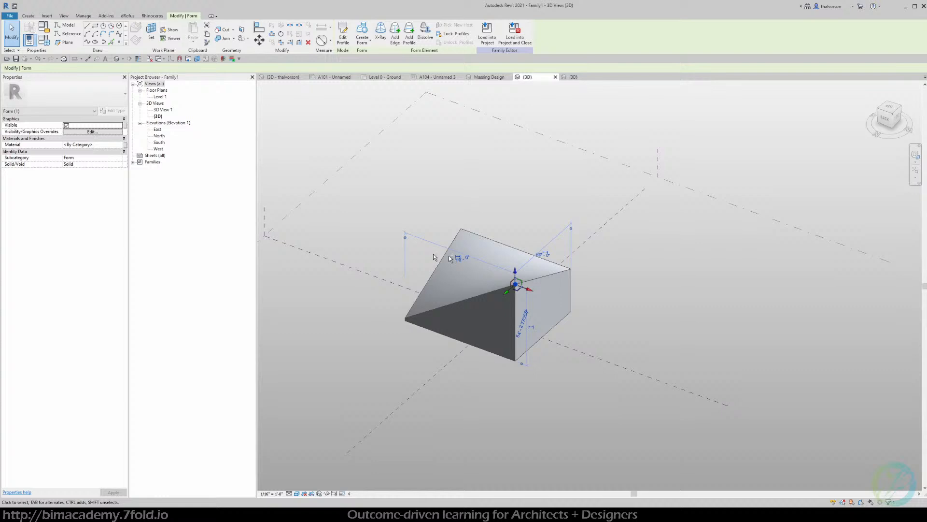
click(631, 303)
middle_drag(632, 302, 603, 279)
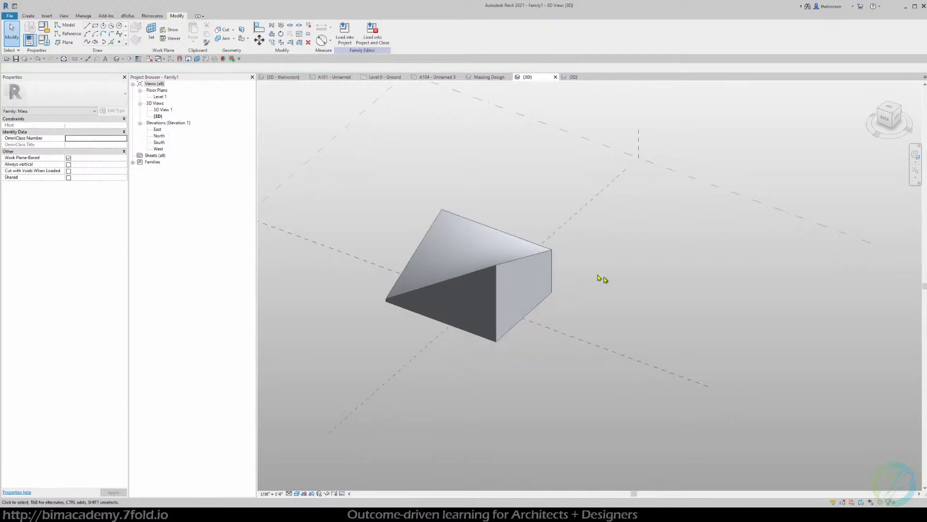
- Draw a reference-line rectangle about 43' 6" by 23' overlapping the solid's tall corner, on the Reference Point placement plane
click(70, 35)
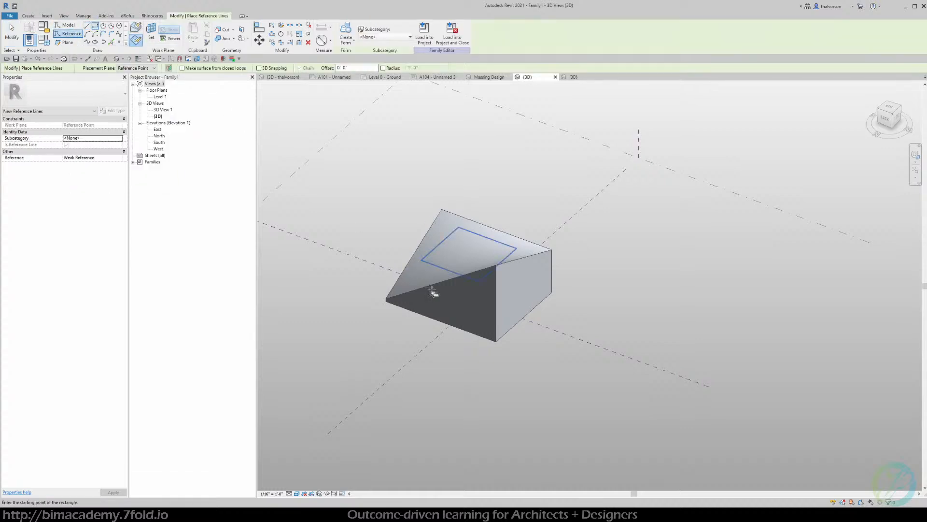
click(519, 361)
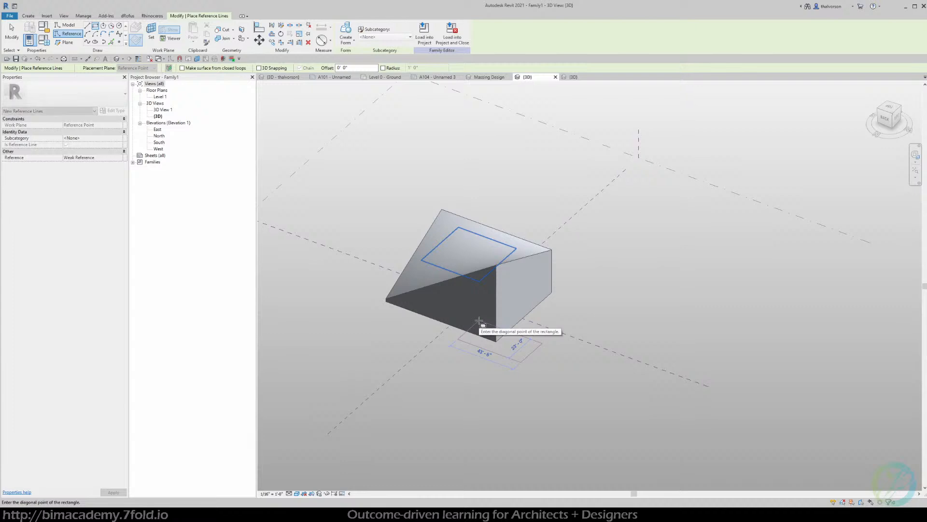
click(480, 322)
key(Escape)
key(Escape)
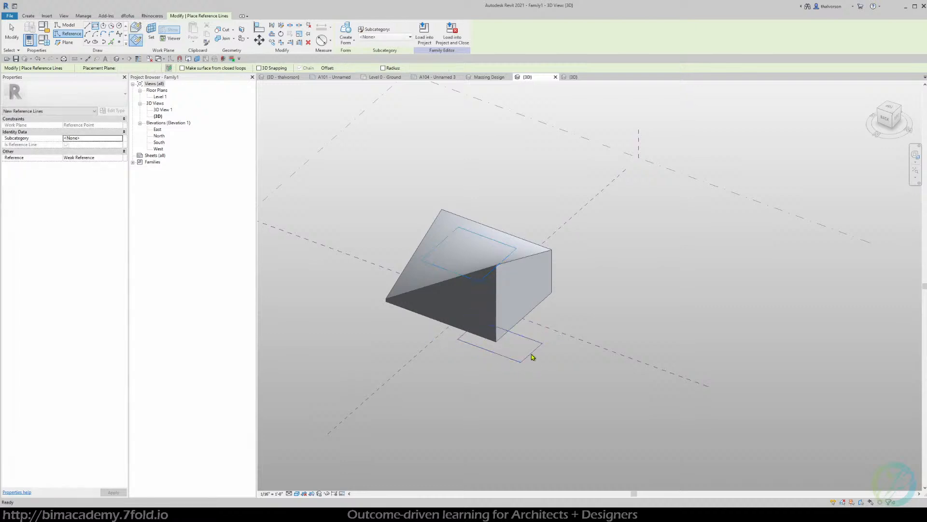
- Create a solid box form 10' high from the reference-line rectangle and clear the selection
click(527, 360)
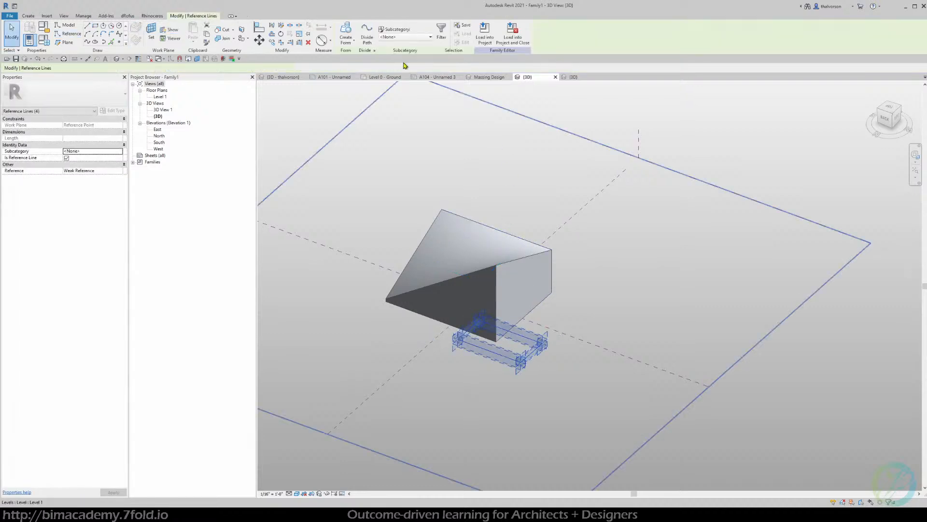
click(346, 32)
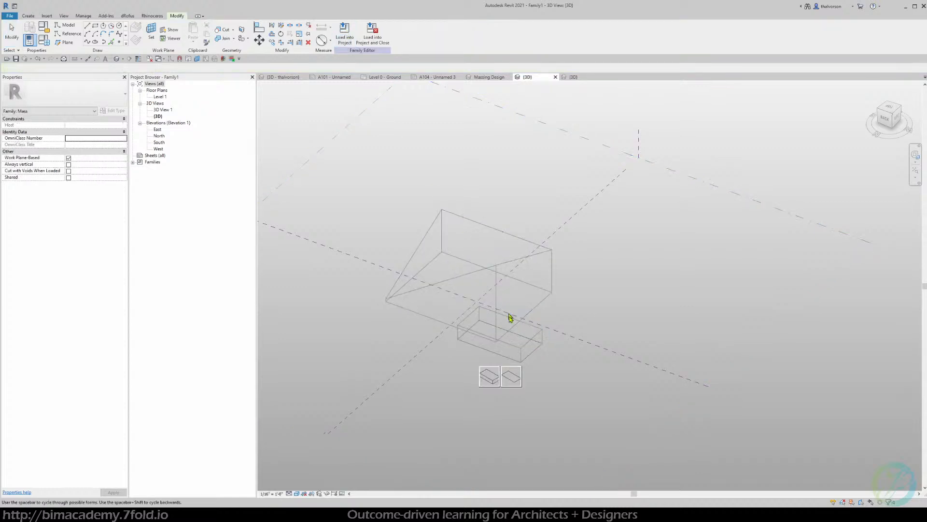
click(491, 384)
click(536, 369)
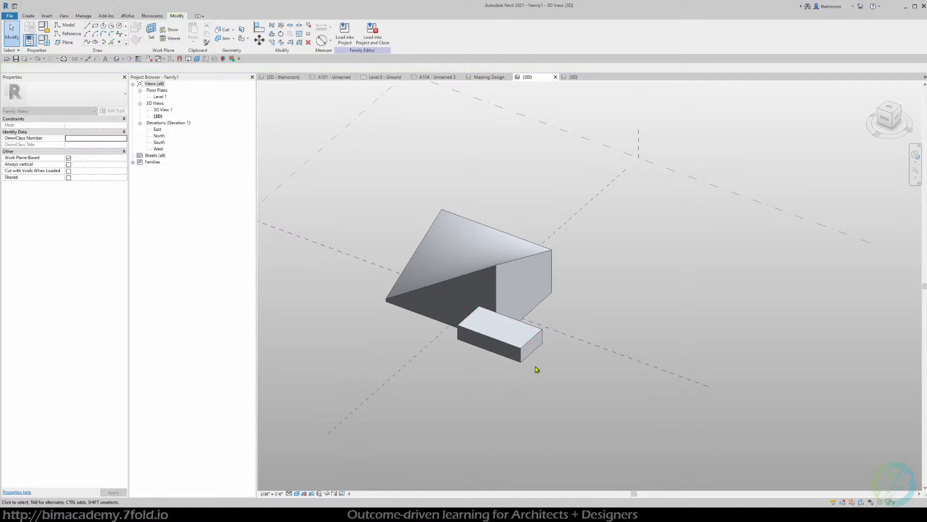
- Change the 10' high box form from Solid to Void
scroll(536, 370, up, 3)
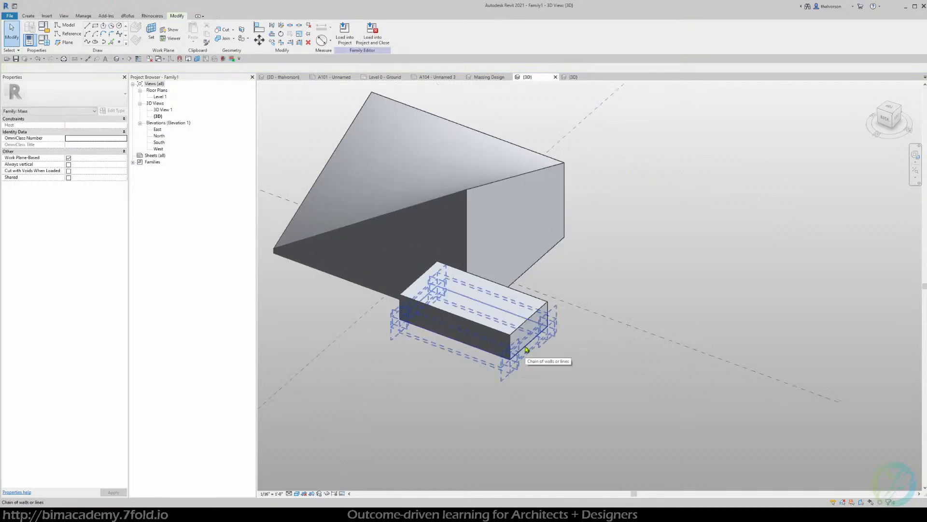
click(411, 307)
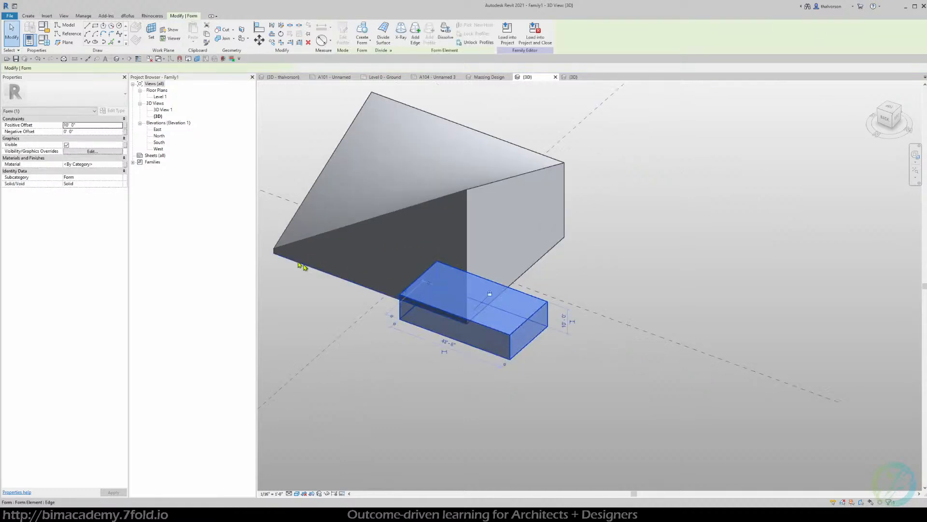
click(121, 187)
click(94, 198)
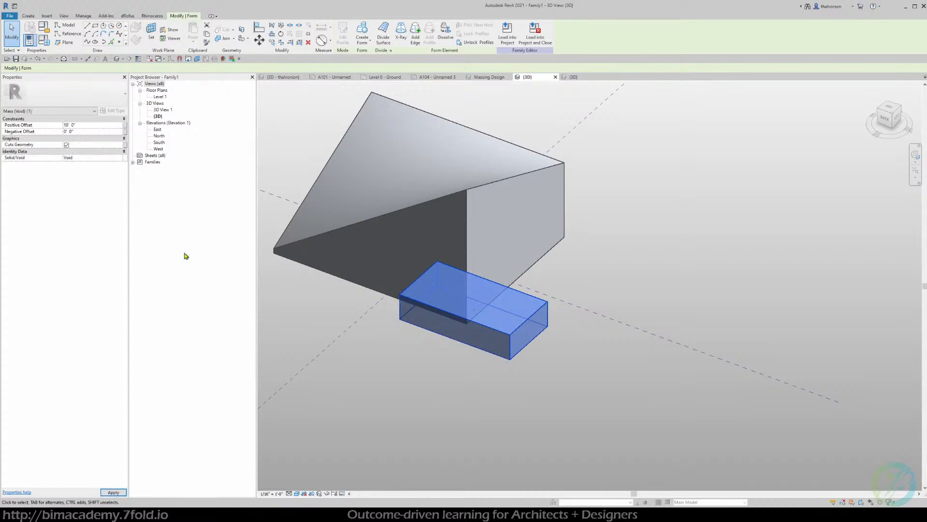
click(598, 389)
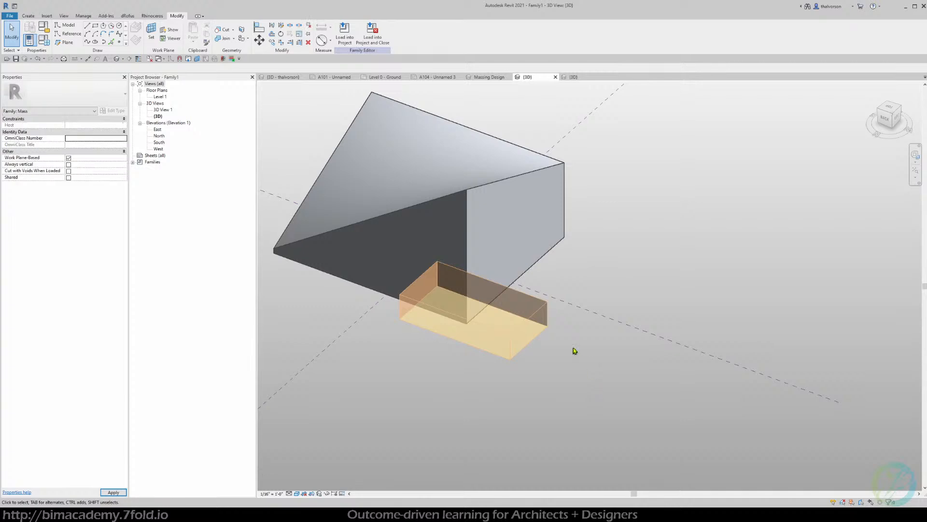
- Rehost the void's chain of reference lines from Reference Point to Level 1
shift+middle_drag(574, 408, 652, 320)
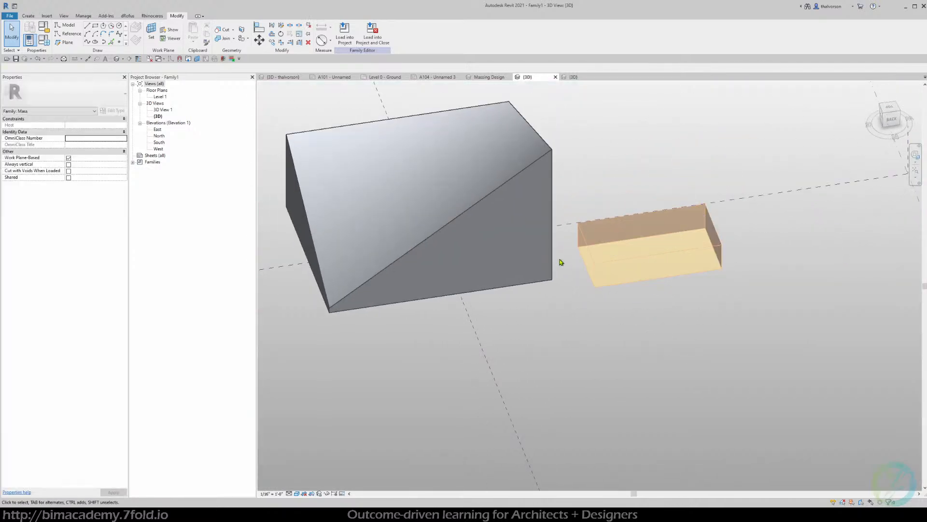
scroll(539, 261, down, 3)
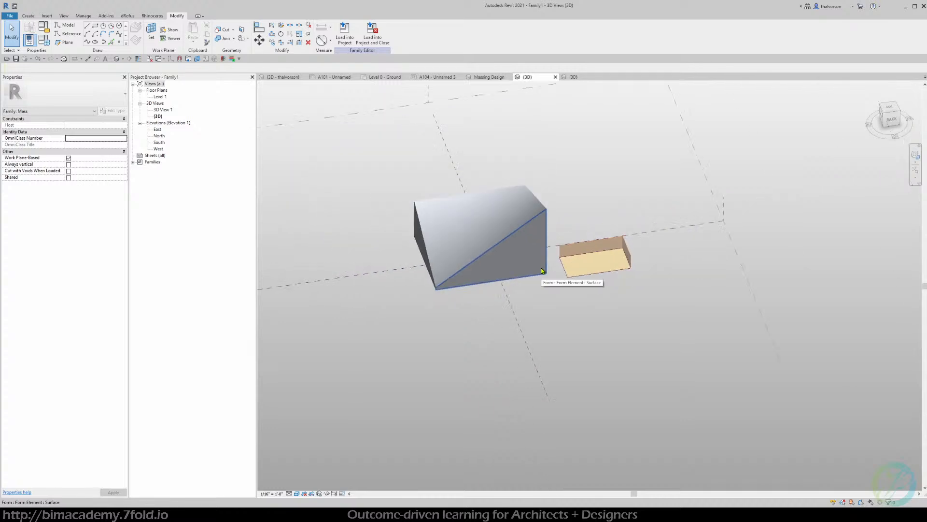
click(605, 277)
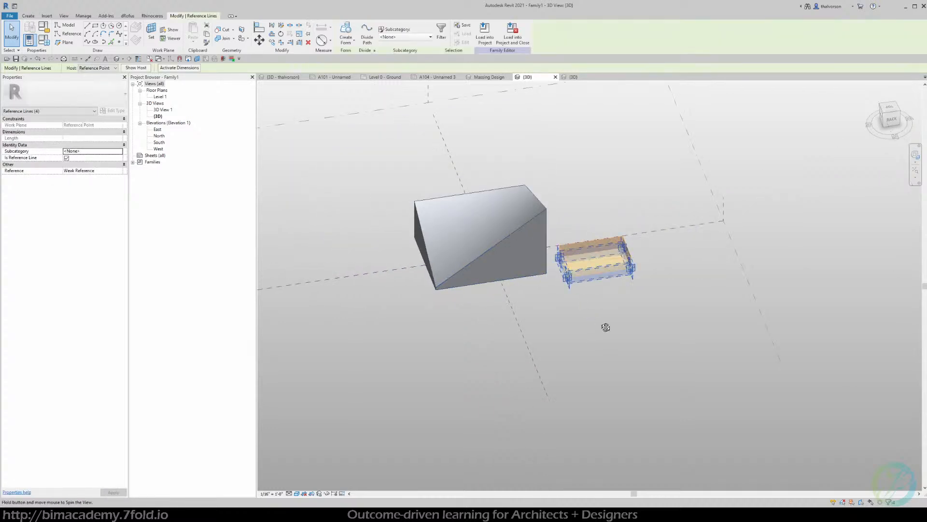
shift+middle_drag(607, 325, 701, 265)
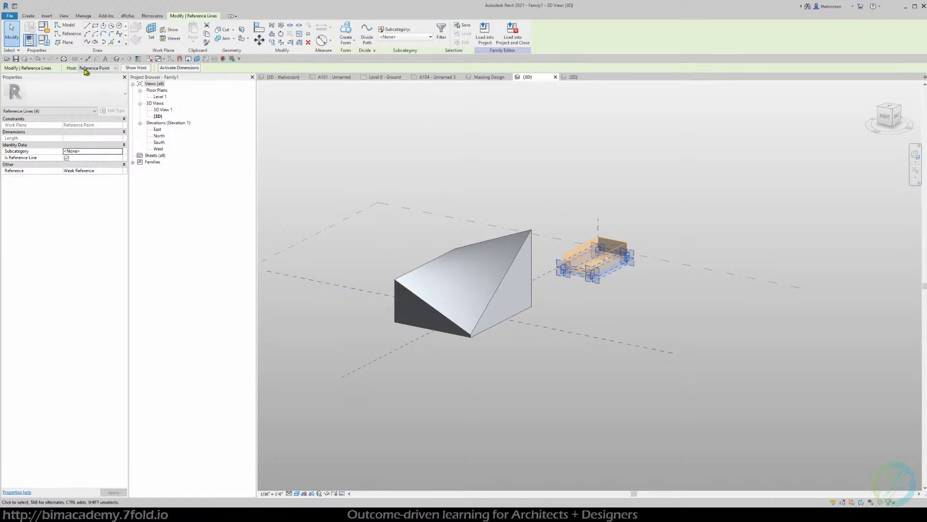
click(110, 70)
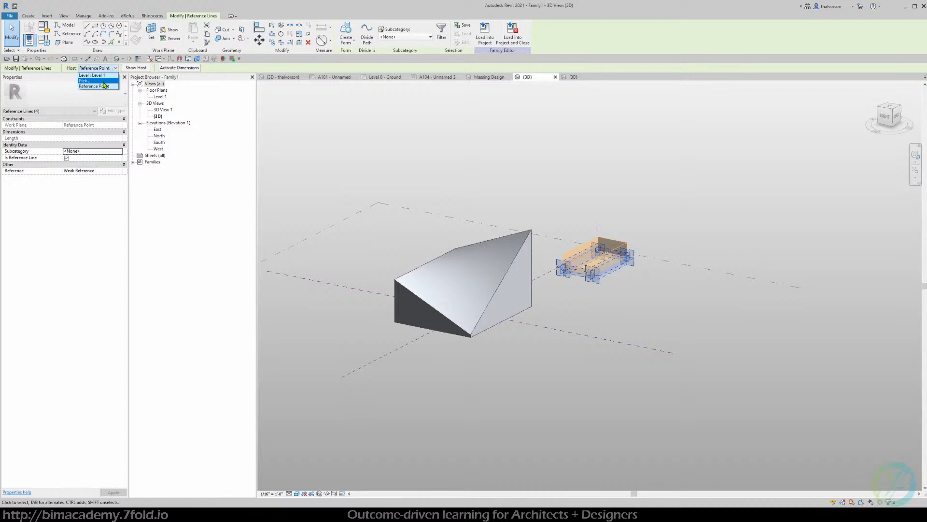
click(93, 80)
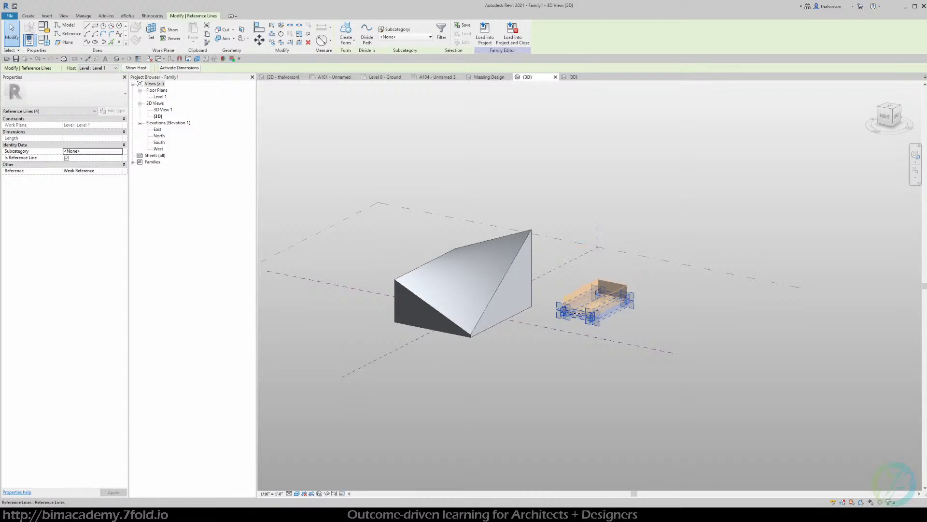
- Move the void's reference-line rectangle across Level 1 until the void overlaps the solid's tall corner
shift+middle_drag(580, 319, 608, 325)
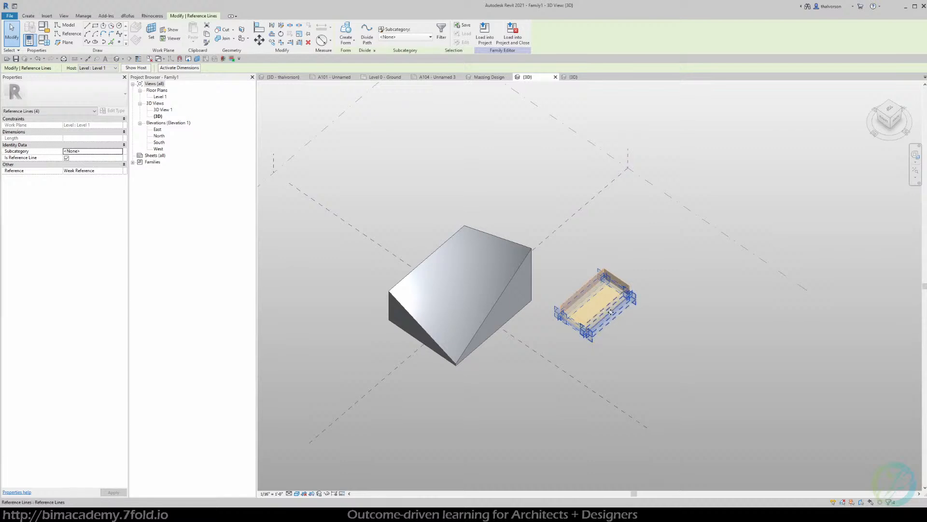
drag(608, 312, 540, 312)
shift+middle_drag(573, 314, 336, 137)
click(544, 341)
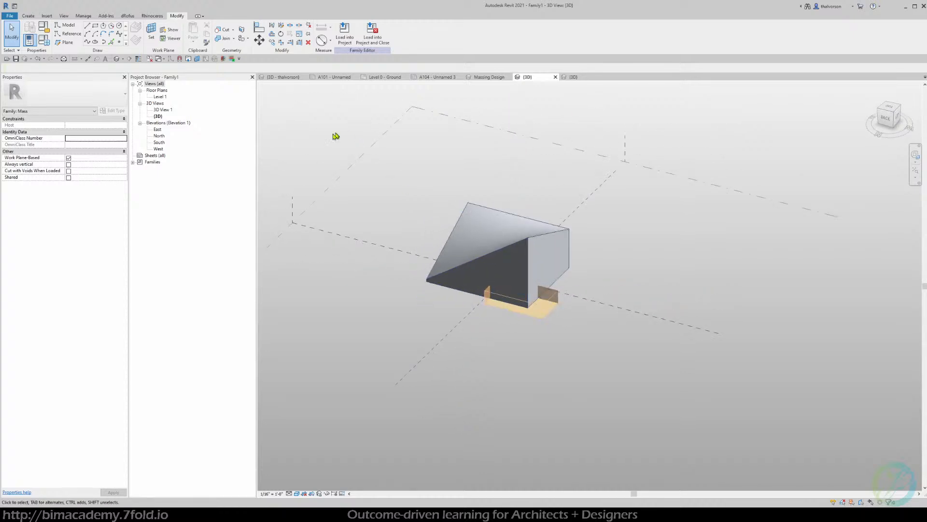
- Cut the solid mass with the void box at its tall corner using Cut Geometry
click(229, 30)
click(549, 300)
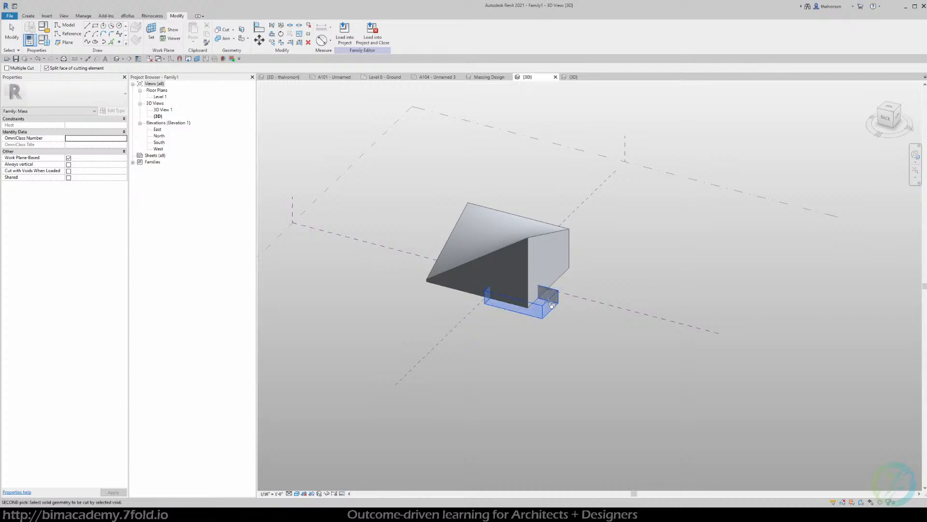
click(528, 256)
key(Escape)
key(Escape)
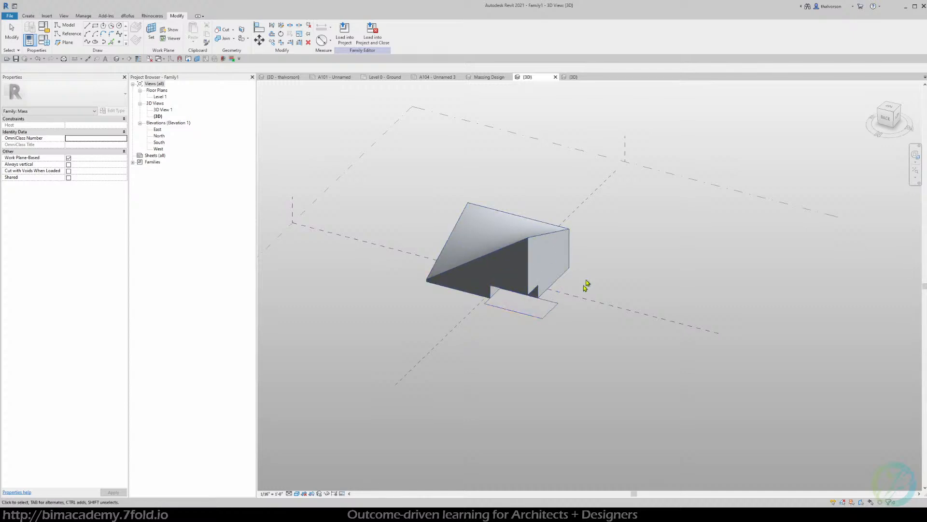
- Move the void's long inner reference line deeper under the solid to enlarge the corner cut
mouse_move(586, 286)
shift+middle_down()
mouse_move(555, 317)
mouse_move(563, 181)
mouse_move(488, 159)
mouse_move(439, 162)
mouse_move(539, 298)
mouse_move(523, 321)
mouse_move(524, 298)
shift+middle_up()
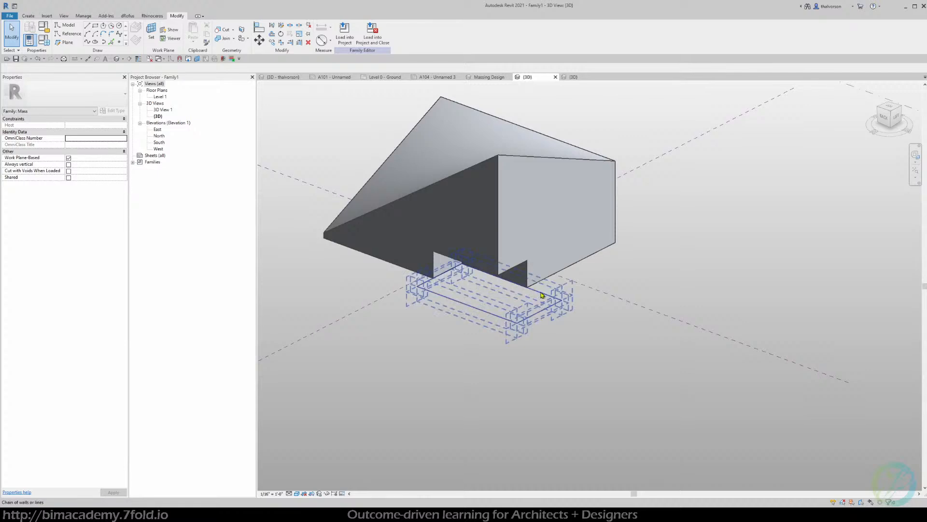
click(546, 293)
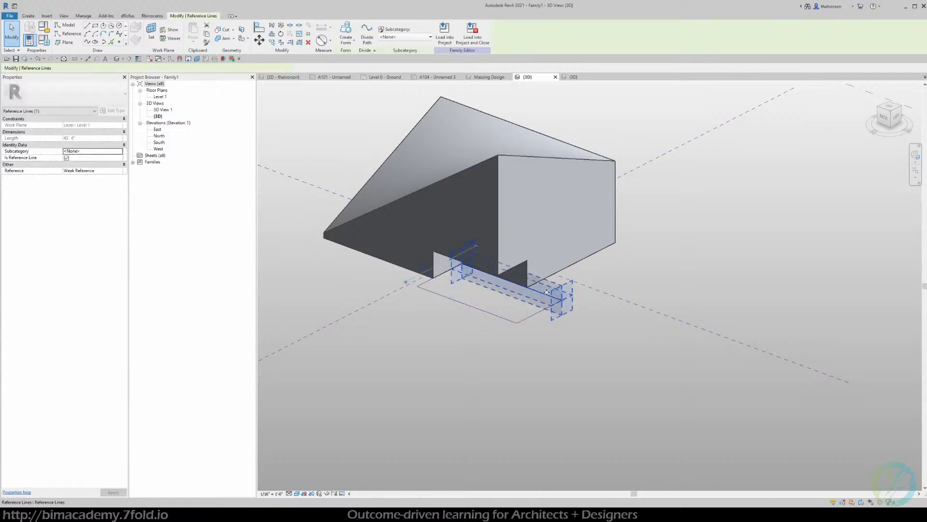
drag(550, 291, 574, 281)
click(558, 332)
- Examine the cutting void and its chain of reference lines from several angles, and clear the selection
key(Tab)
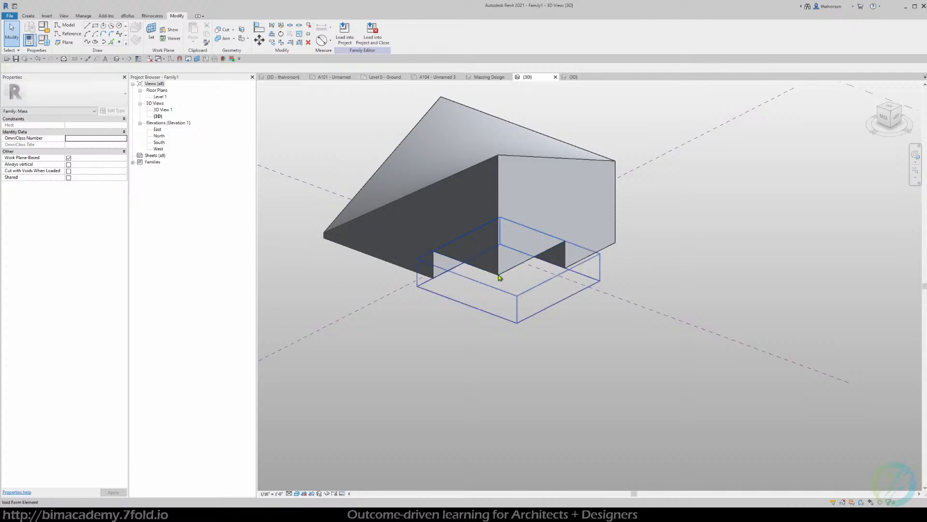
shift+middle_drag(536, 356, 541, 301)
key(Tab)
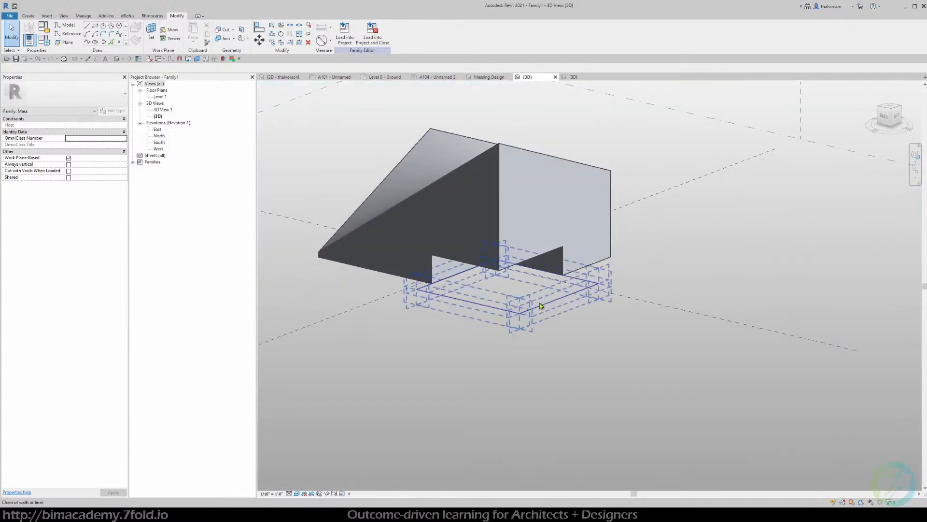
click(541, 304)
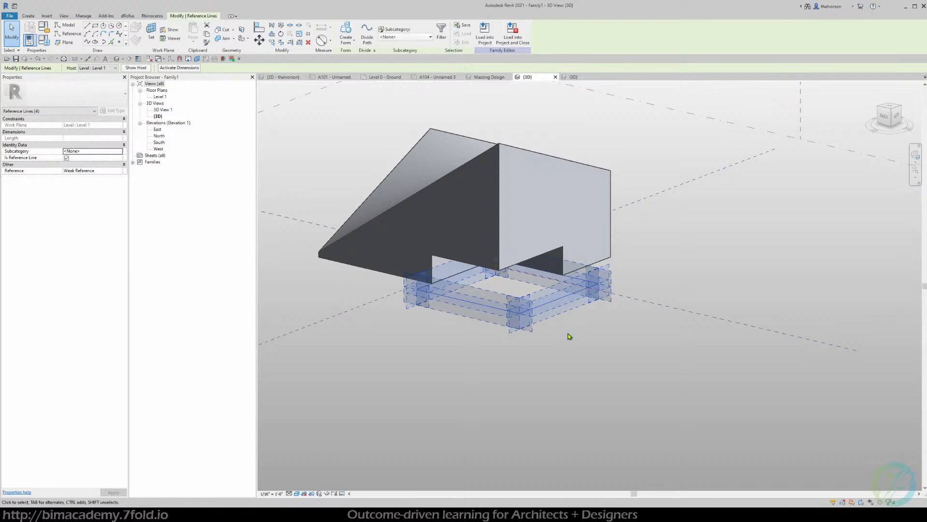
shift+middle_drag(579, 365, 581, 370)
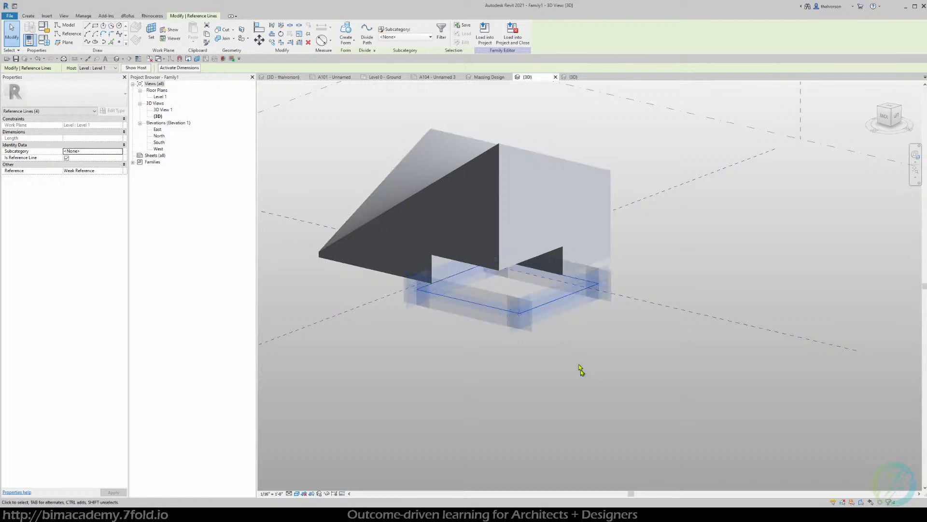
click(580, 361)
shift+middle_drag(555, 338, 377, 238)
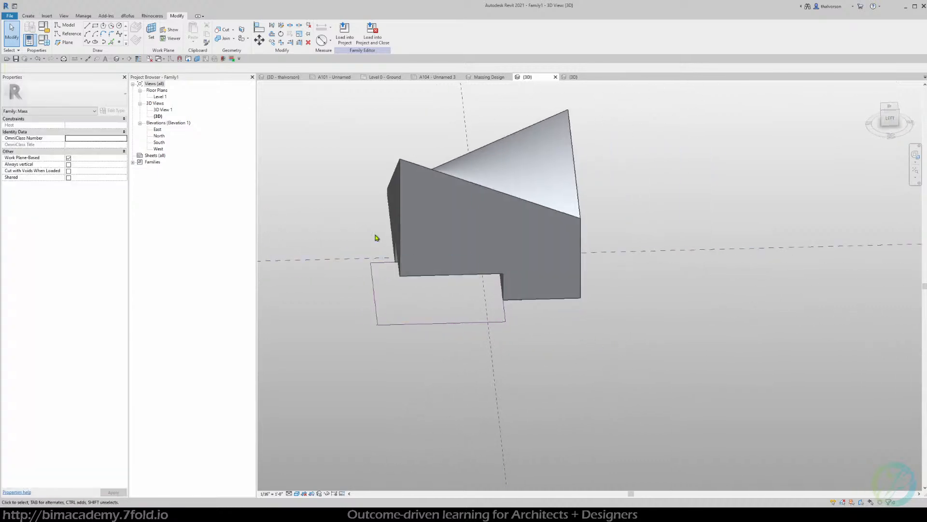
click(70, 27)
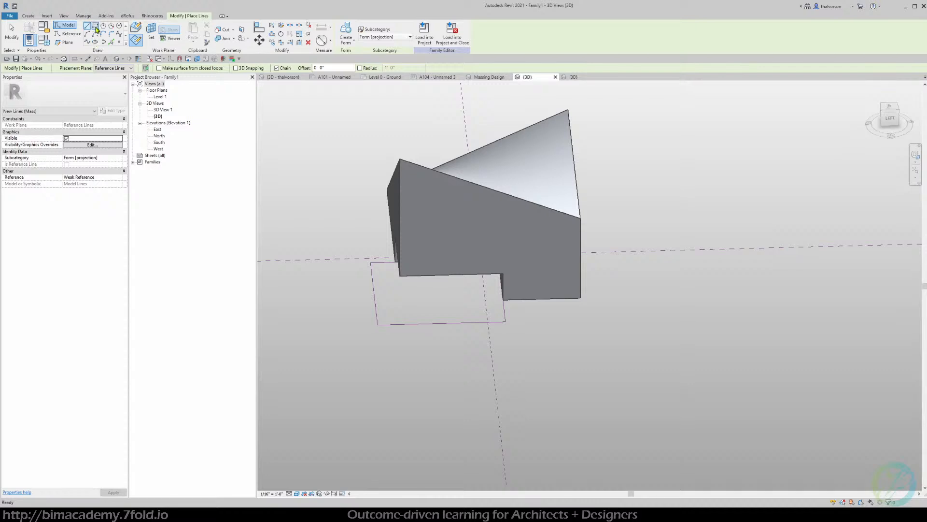
click(95, 27)
key(Escape)
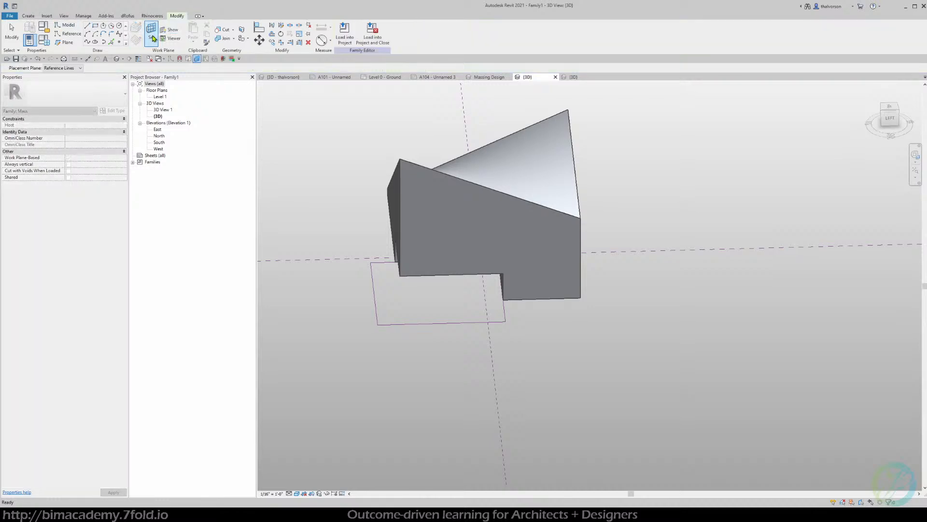
- Sketch a model-line rectangle on Level 1 overlapping the solid's uncut front corner and create a solid box form from it
click(71, 70)
click(75, 75)
click(549, 260)
click(641, 276)
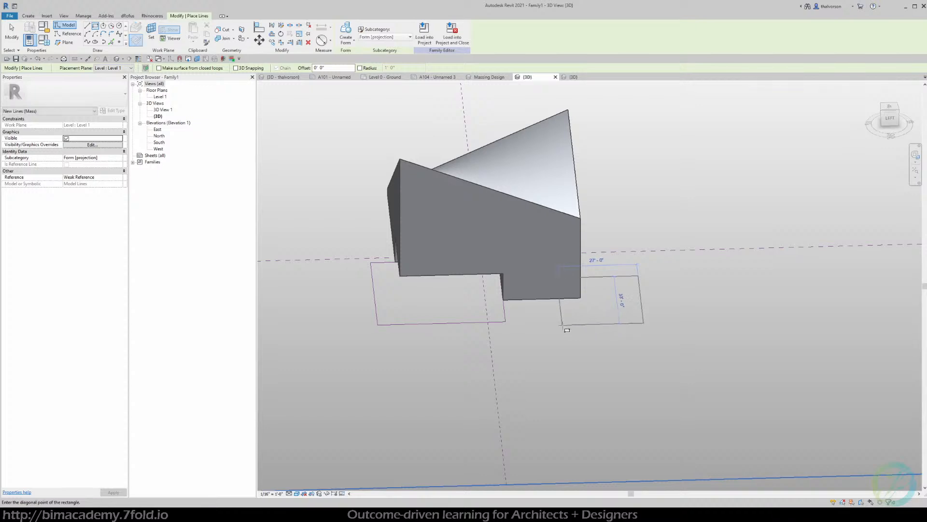
click(562, 323)
key(Escape)
key(Escape)
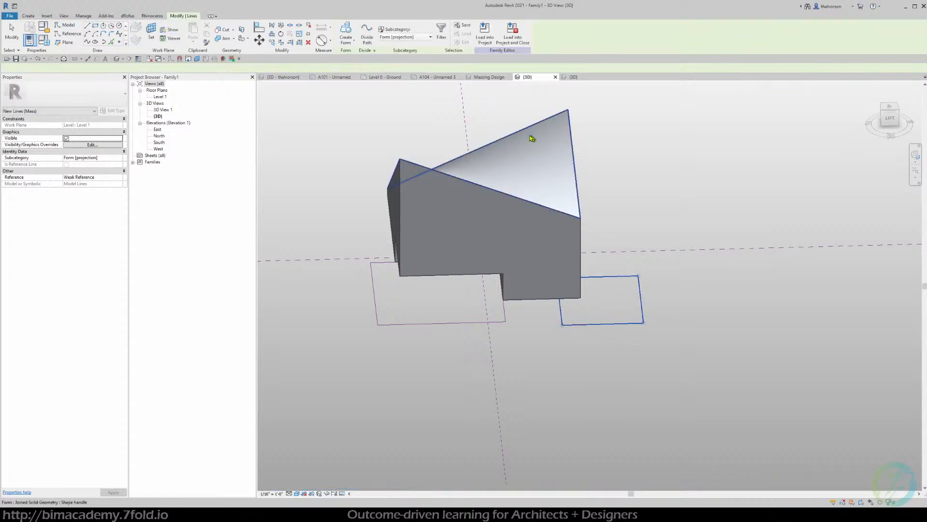
click(346, 32)
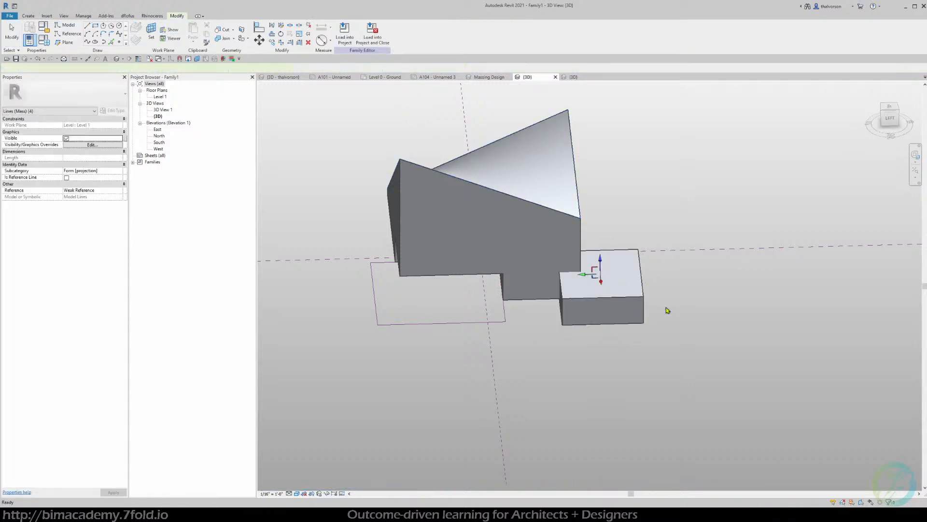
- Set the shaded view's model transparency to 20 in the graphic display options
click(643, 297)
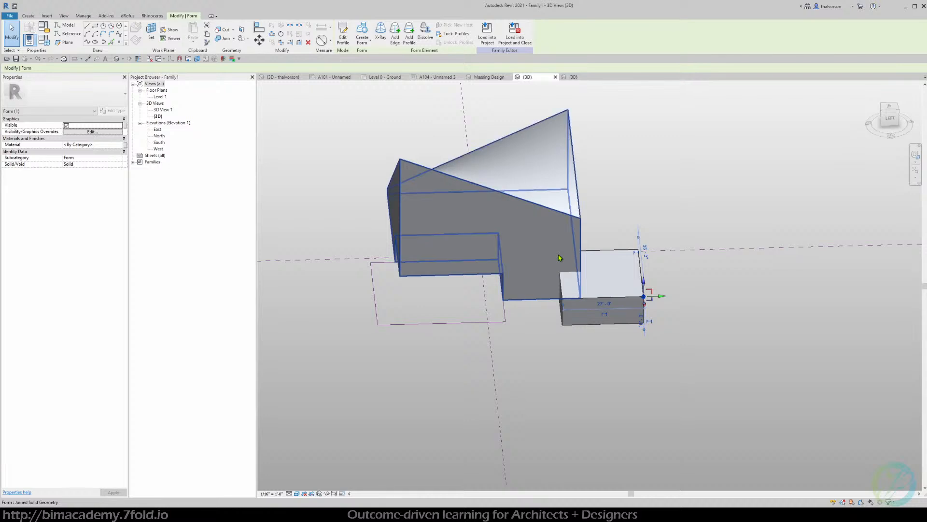
click(297, 494)
click(310, 447)
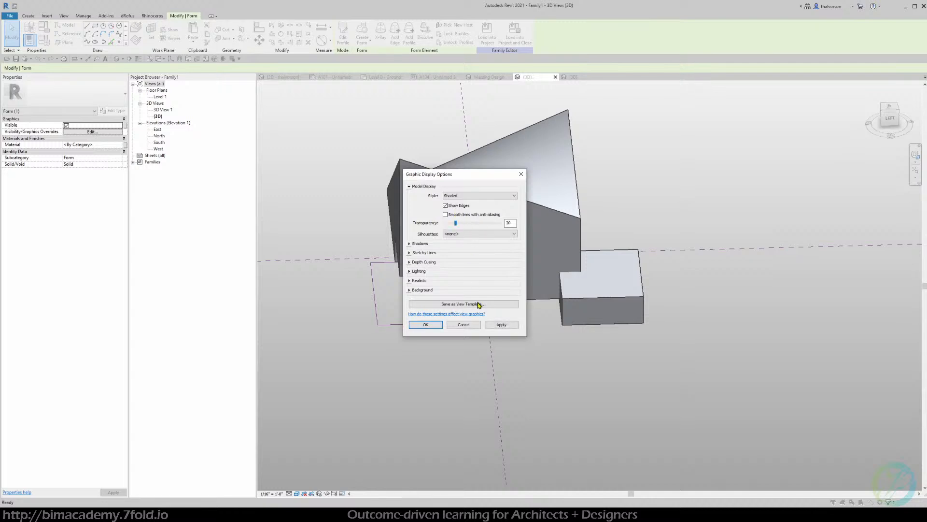
click(496, 327)
click(425, 324)
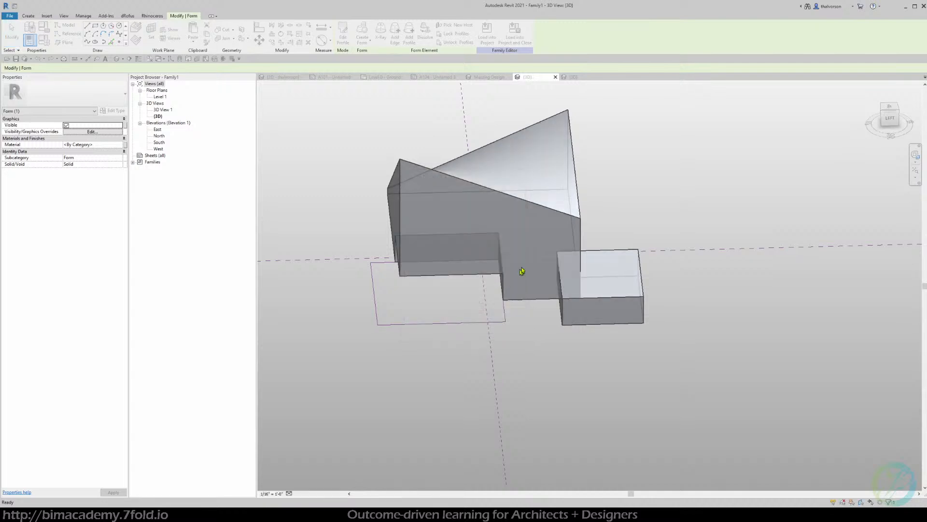
key(Escape)
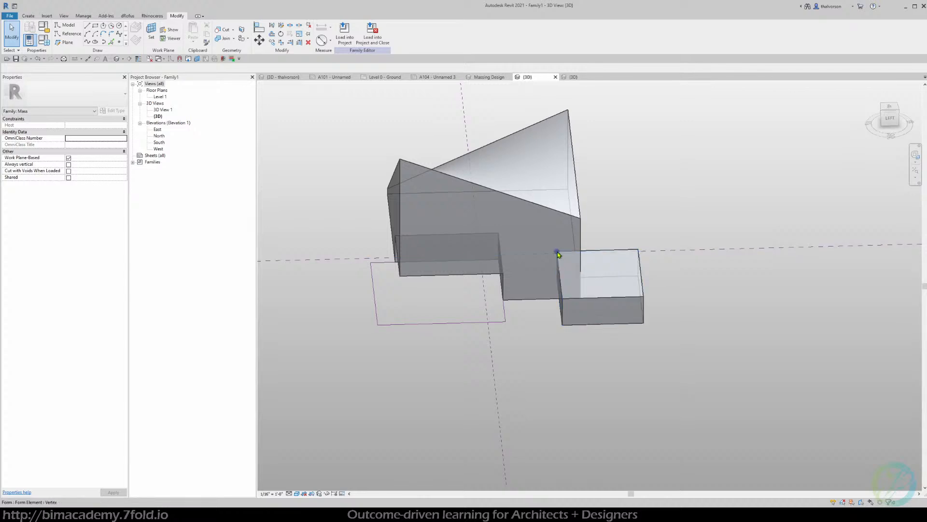
- Raise the new box's inner top corner vertex inside the main solid so its top slopes upward
click(555, 276)
shift+middle_drag(555, 258, 548, 251)
click(582, 282)
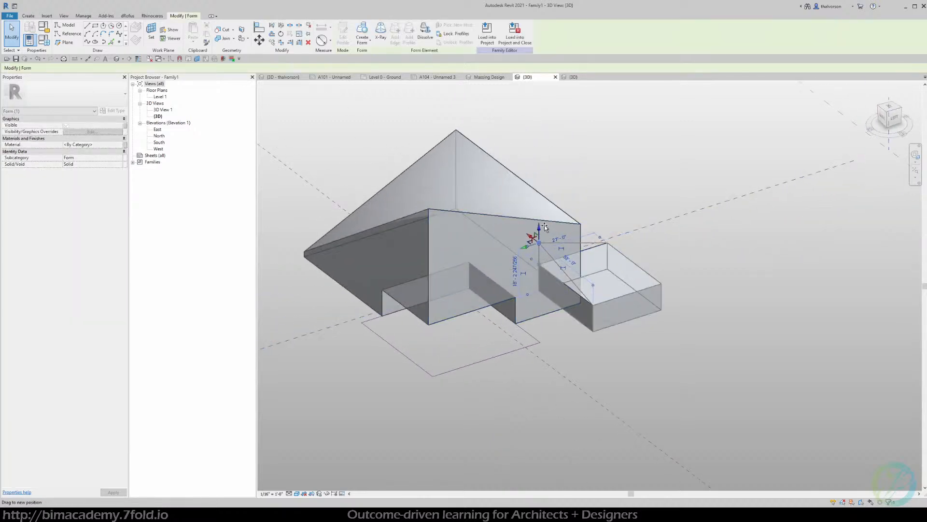
key(Escape)
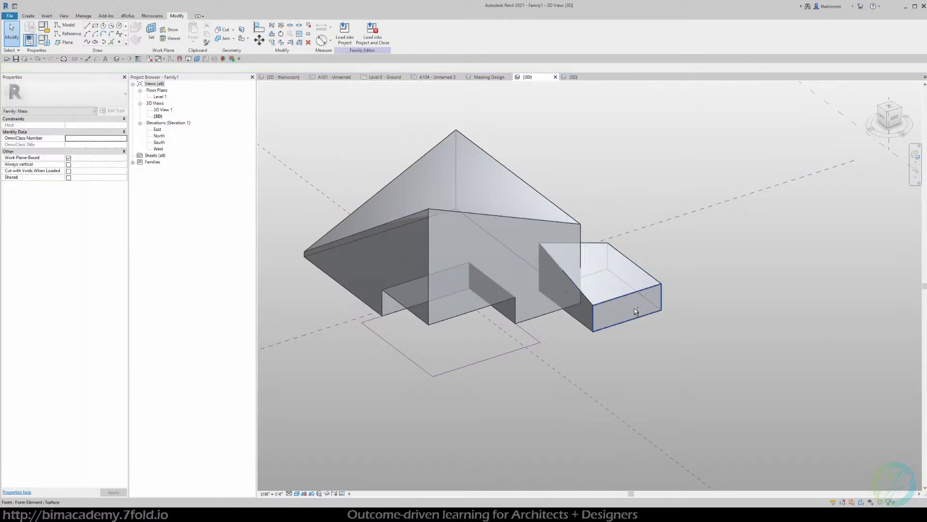
- Change the reshaped box form from solid to void so it cuts the main mass
mouse_move(634, 308)
shift+middle_down()
mouse_move(631, 214)
mouse_move(621, 315)
shift+middle_up()
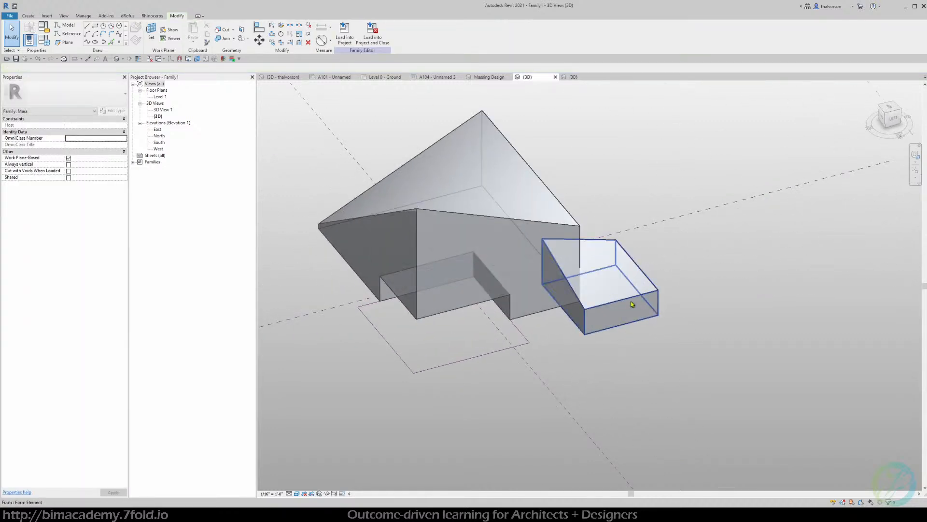
mouse_move(641, 300)
mouse_down()
mouse_move(636, 291)
mouse_move(630, 308)
mouse_up()
shift+middle_drag(602, 307, 424, 256)
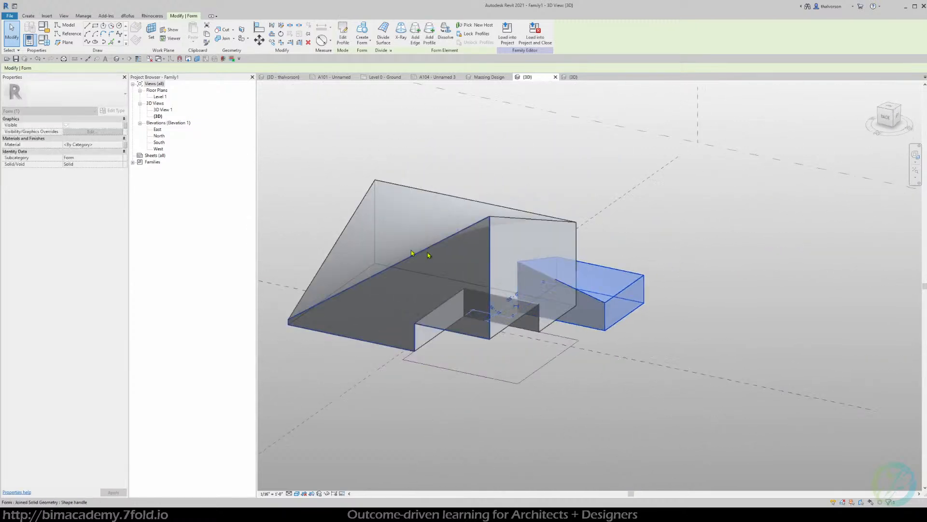
click(121, 165)
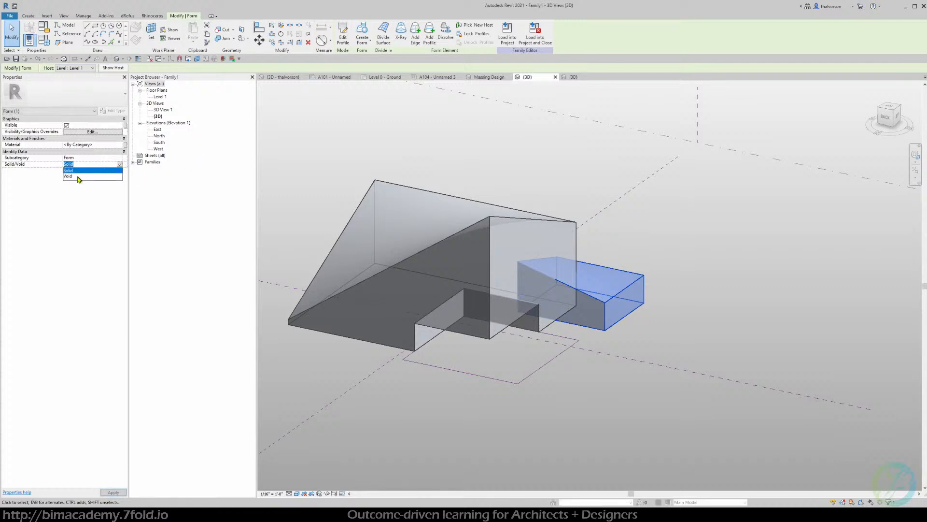
click(73, 178)
click(664, 284)
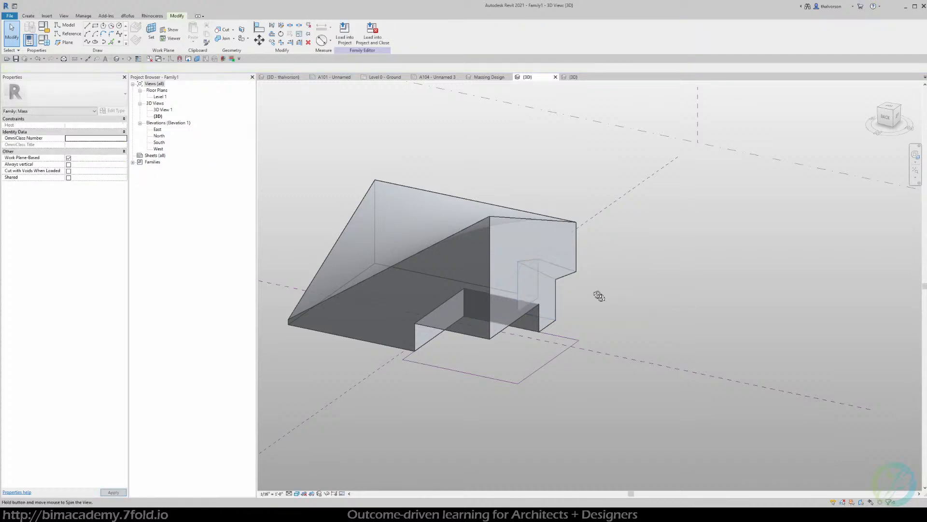
- Try to pull the new void's raised corner vertex sideways inside the mass, and undo the move
shift+middle_drag(598, 294, 531, 248)
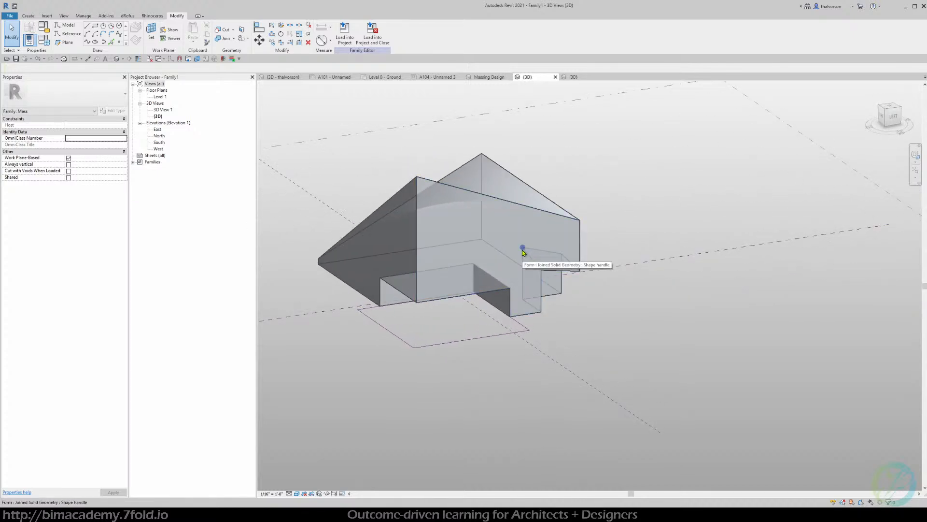
click(523, 248)
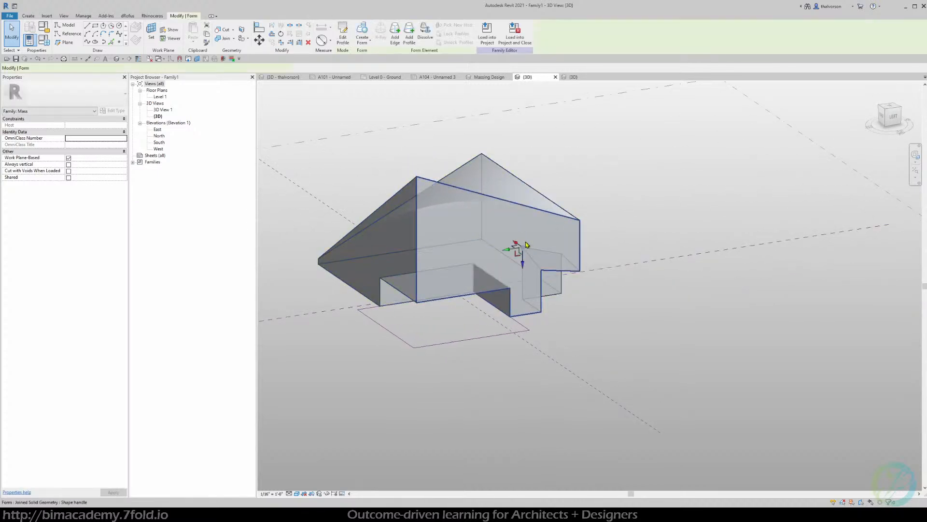
drag(506, 251, 483, 255)
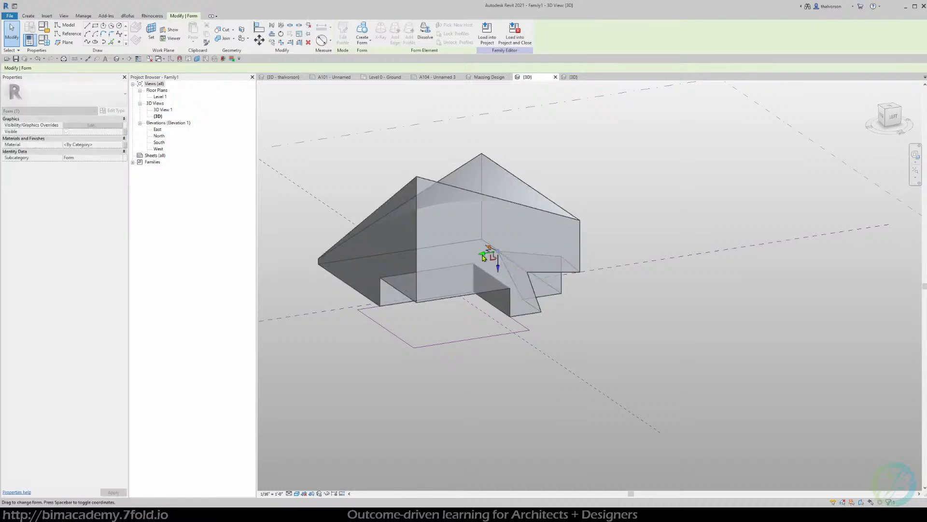
mouse_move(484, 256)
shift+middle_down()
mouse_move(467, 230)
mouse_move(493, 266)
shift+middle_up()
key(ctrl+z)
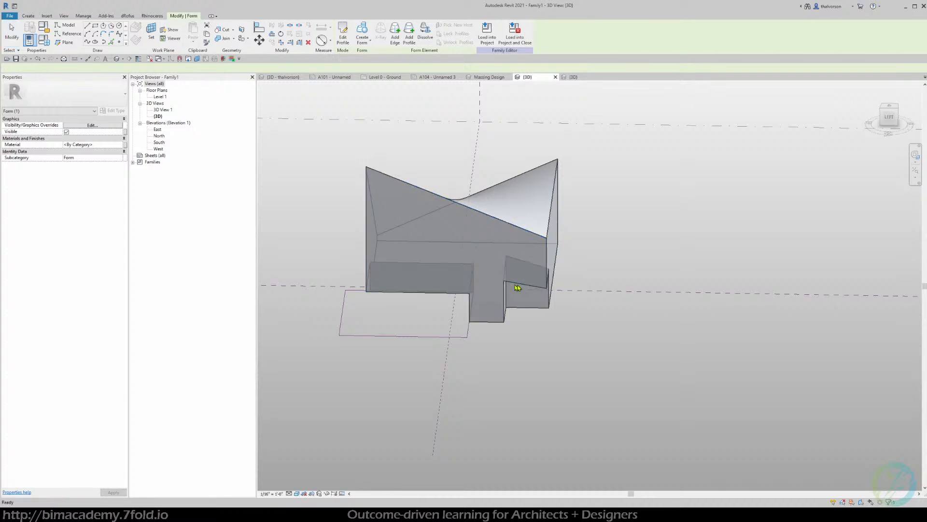
- Move the new void's raised corner vertex deeper into the mass to slant the cut, and clear the selection
click(509, 258)
shift+middle_drag(510, 262, 535, 367)
click(489, 243)
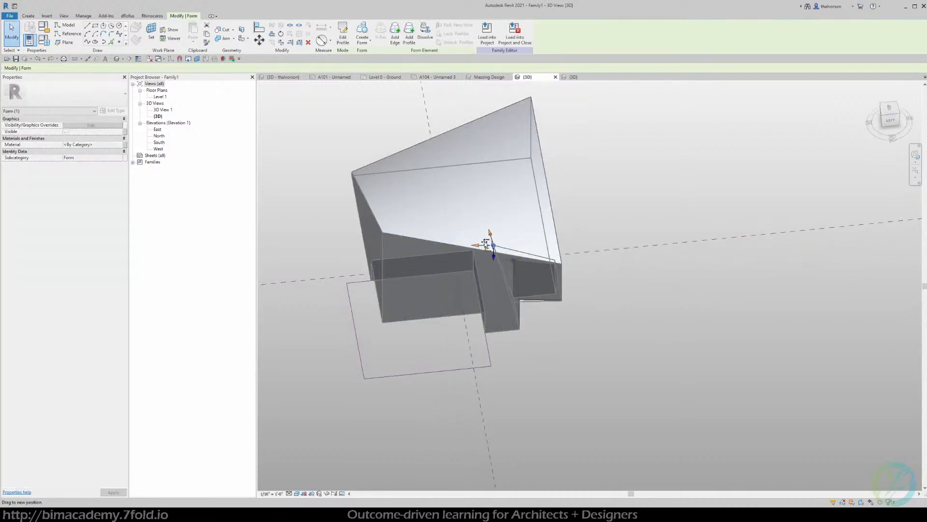
shift+middle_drag(538, 259, 597, 170)
click(598, 170)
shift+middle_drag(598, 209, 637, 265)
scroll(636, 266, down, 2)
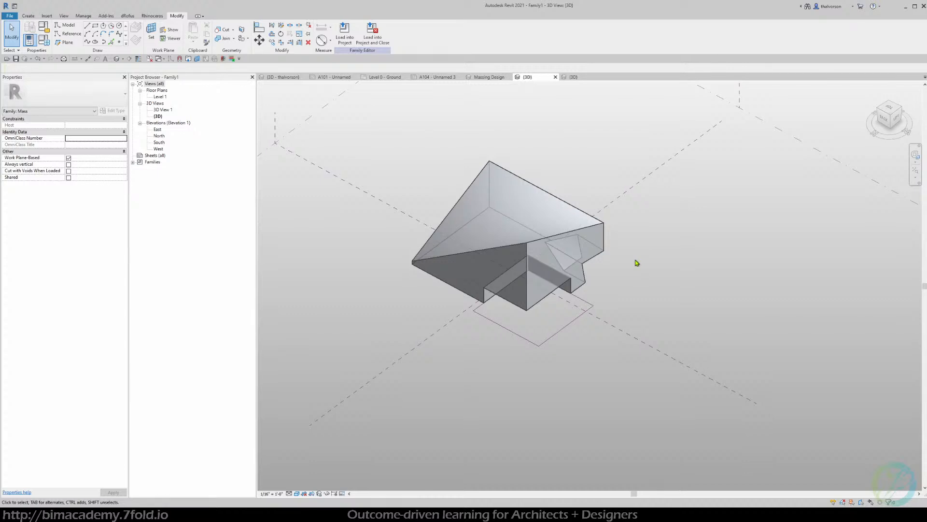
click(604, 250)
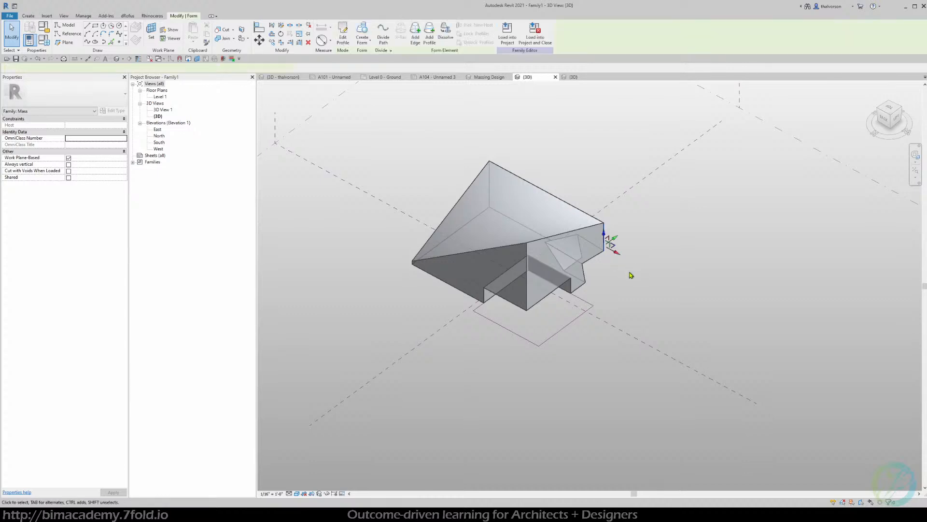
click(632, 275)
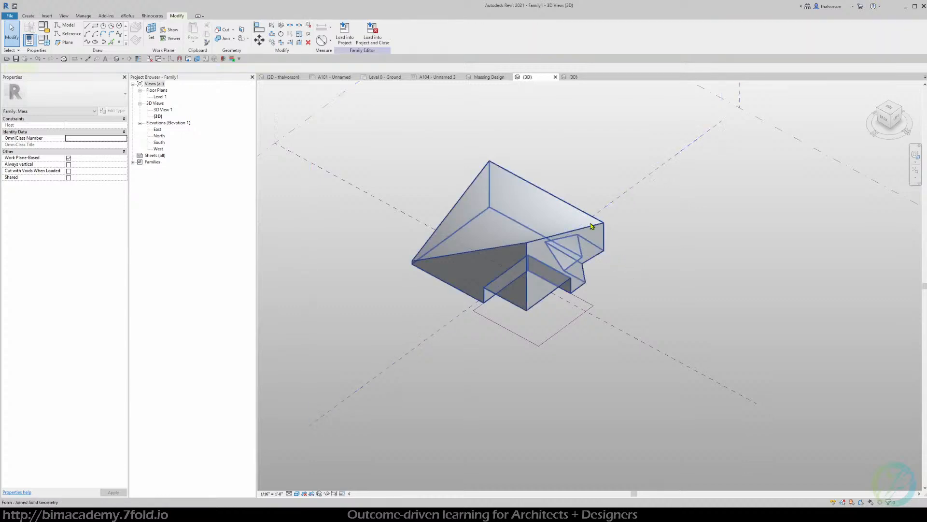
click(592, 227)
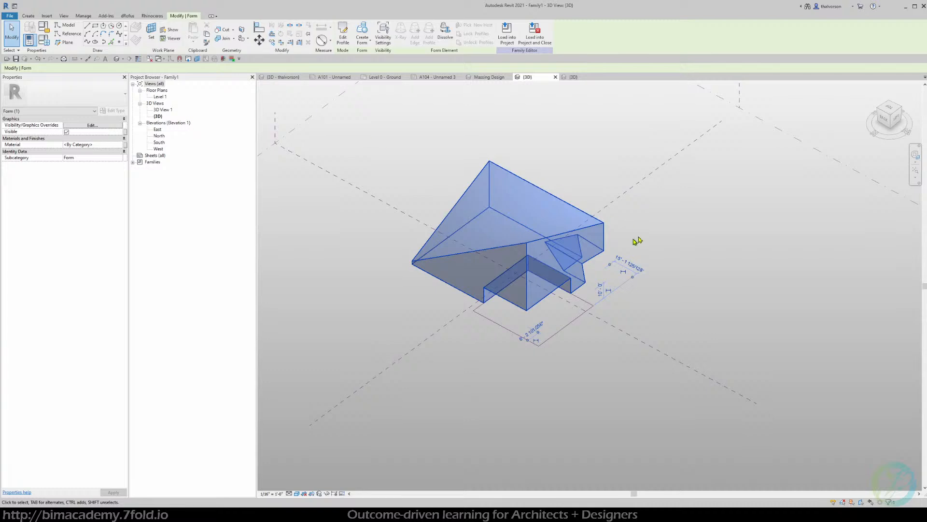
click(716, 238)
- Mirror the whole mass with its voids and reference lines about a drawn axis beside it, keeping the original
drag(361, 111, 702, 409)
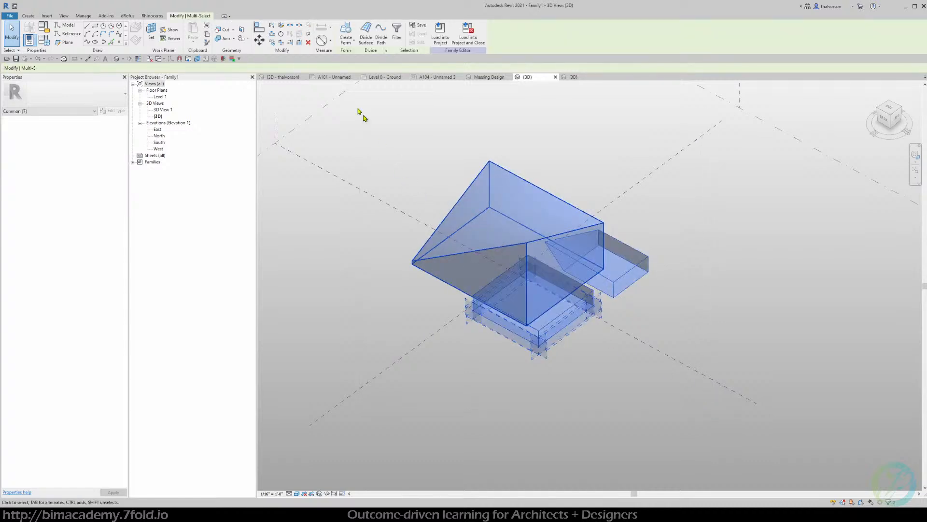
click(282, 26)
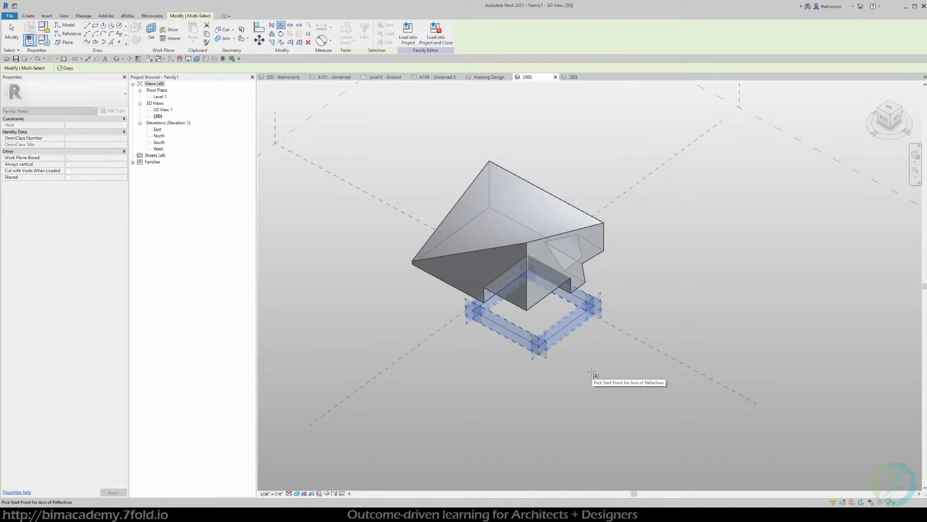
click(591, 371)
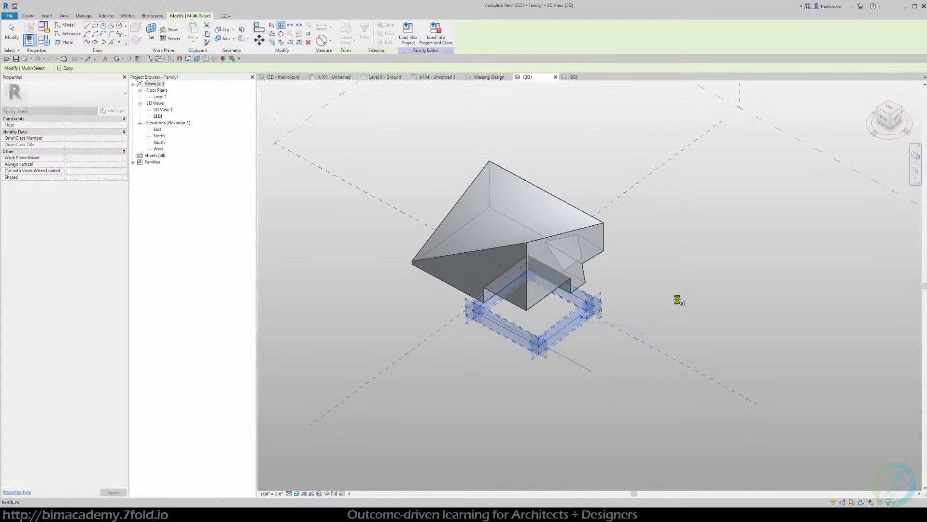
- Move the mirrored mass with its voids and reference lines closer to the original mass, and clear the selection
shift+middle_drag(647, 290, 797, 275)
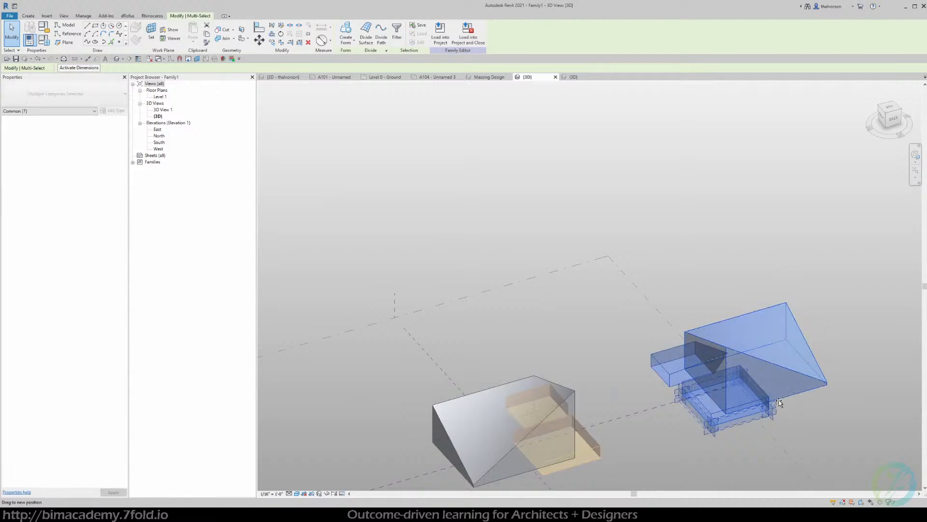
drag(817, 388, 762, 357)
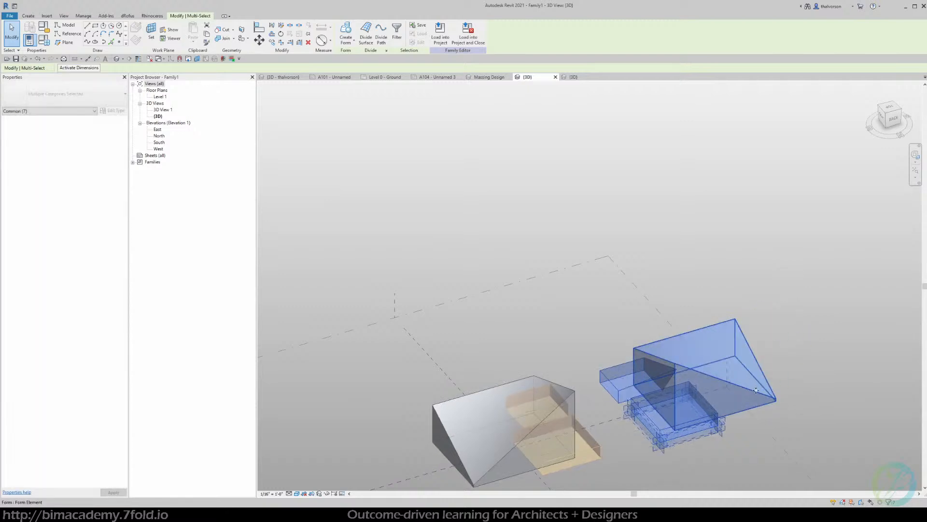
drag(737, 396, 724, 401)
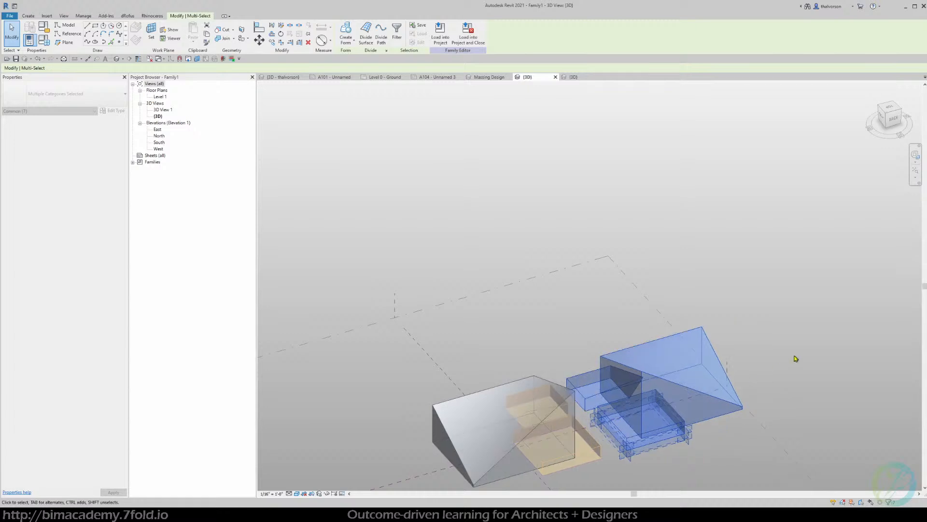
click(795, 358)
- Cut the saddle-roofed mass with the uncut void at its lower corner using Cut Geometry
shift+middle_drag(711, 377, 438, 437)
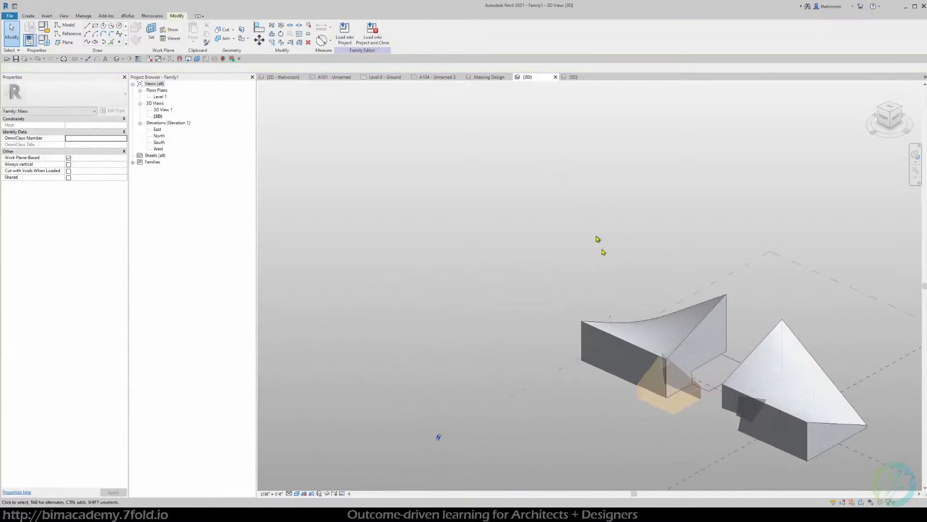
scroll(701, 403, up, 4)
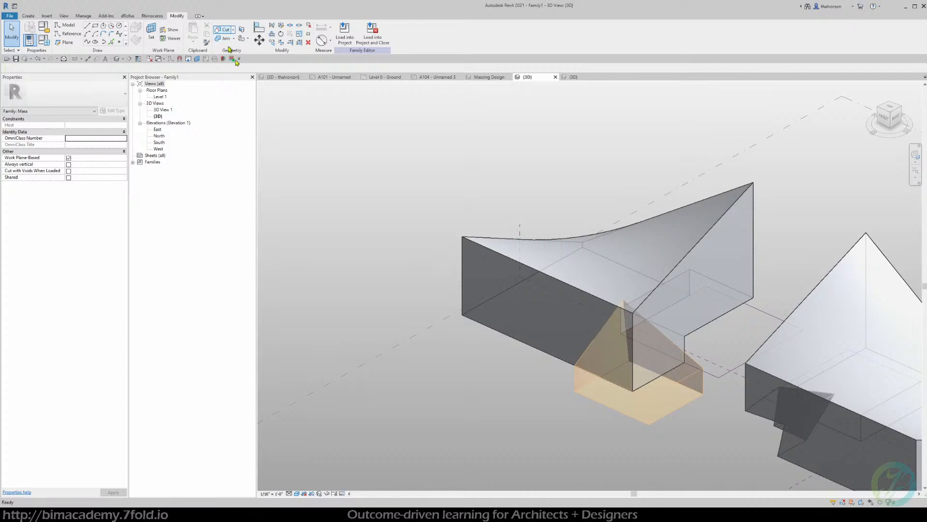
click(225, 30)
click(589, 400)
click(548, 352)
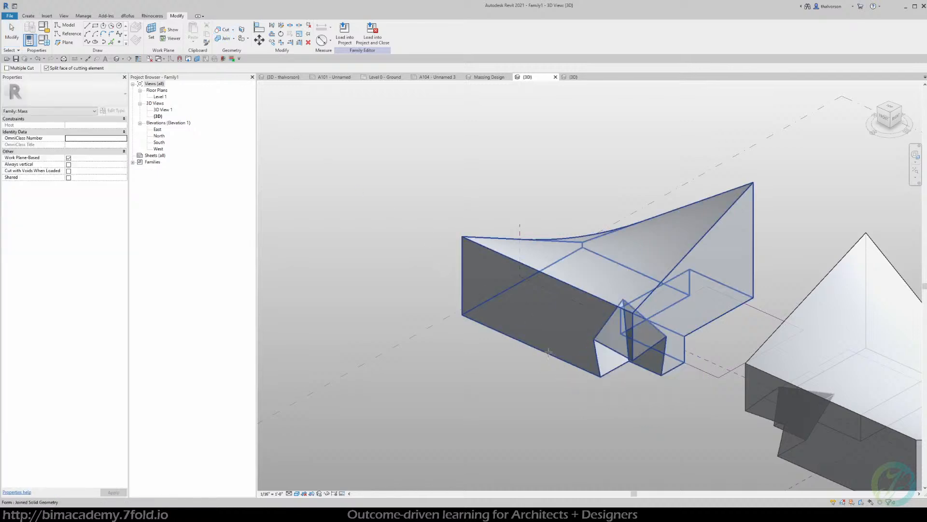
shift+middle_drag(548, 352, 521, 358)
scroll(629, 369, down, 2)
key(Escape)
- Set the shaded view's model transparency to 0 in the graphic display options
click(299, 493)
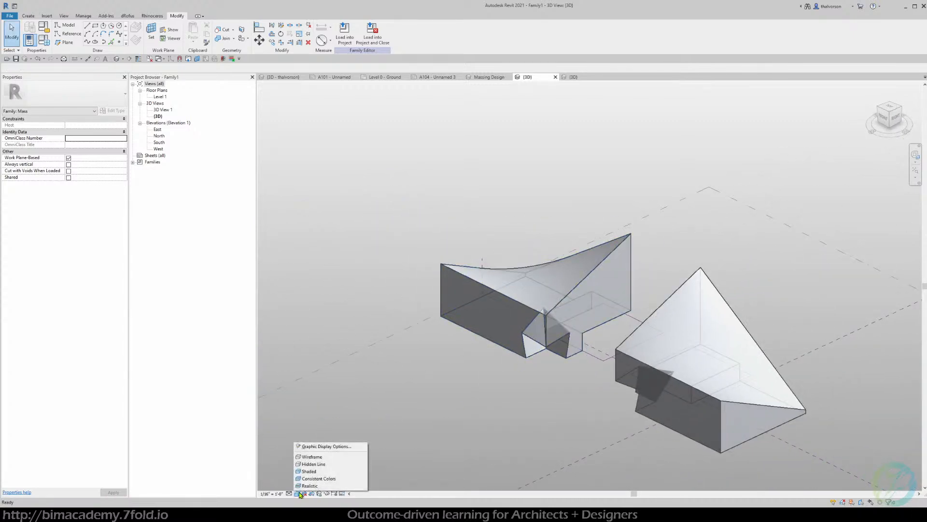
click(309, 447)
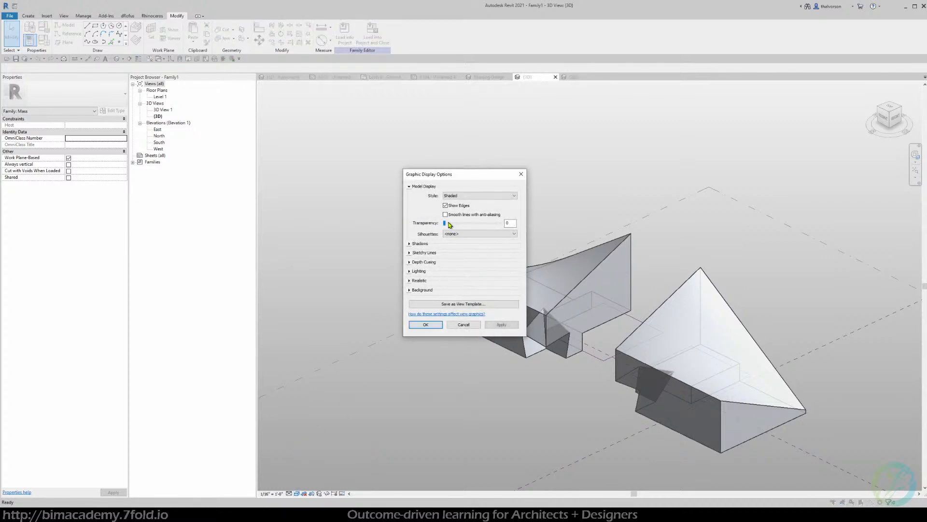
click(494, 328)
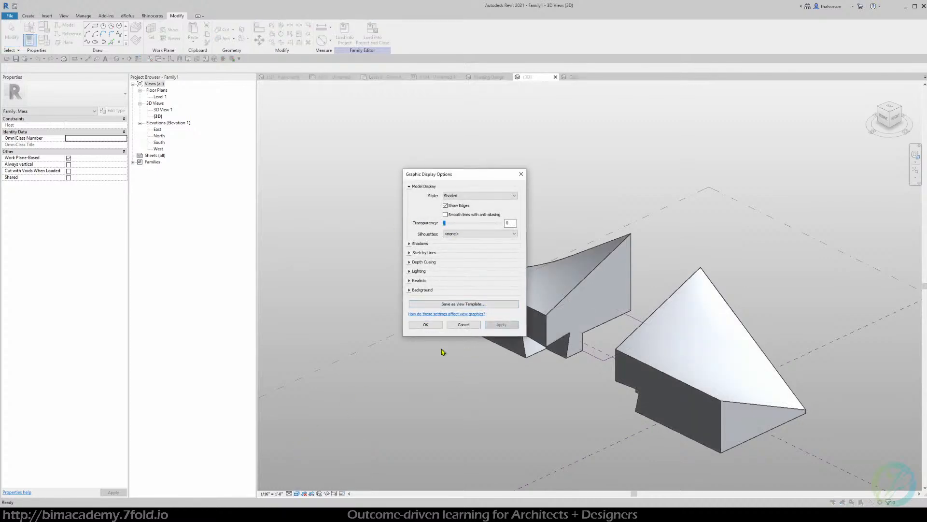
click(432, 324)
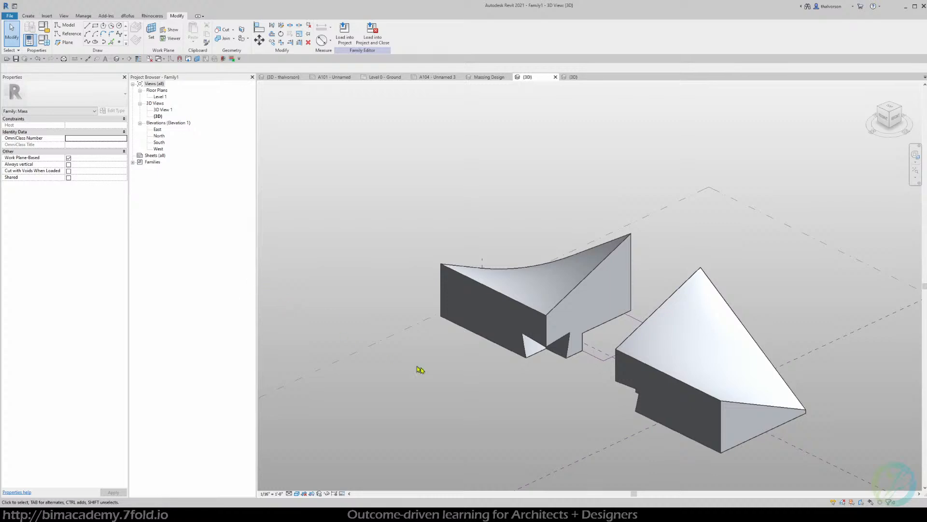
- Place two reference points on the first mass's inner side wall, the wall facing the mirrored mass, drawing on the face
shift+middle_drag(439, 364, 437, 334)
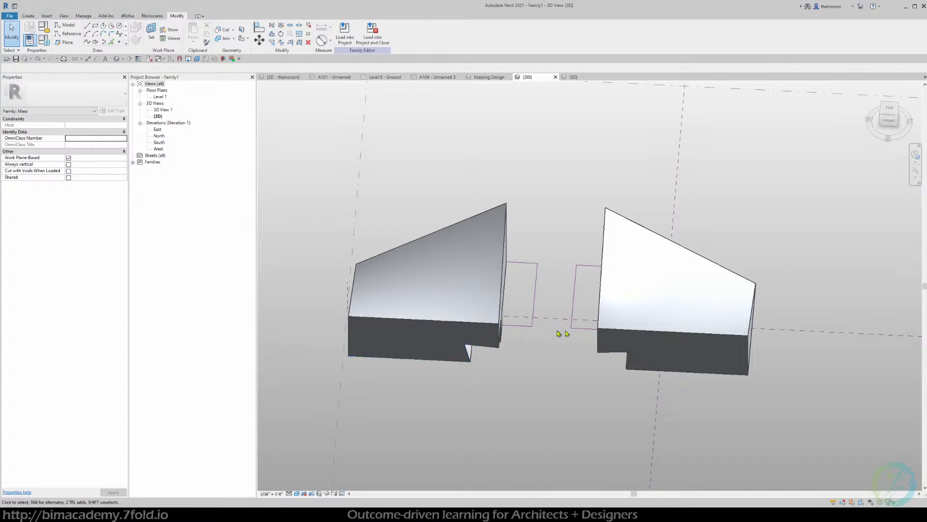
shift+middle_drag(559, 331, 621, 352)
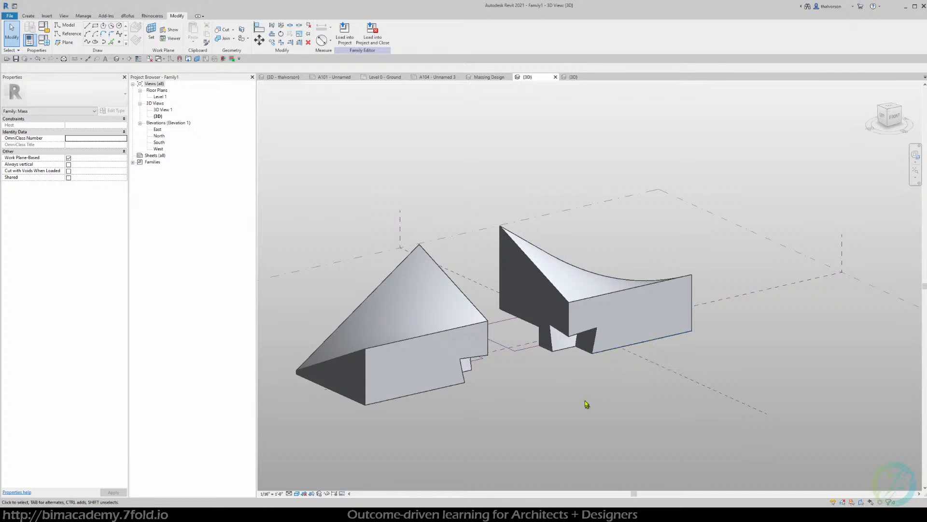
shift+middle_drag(589, 404, 511, 336)
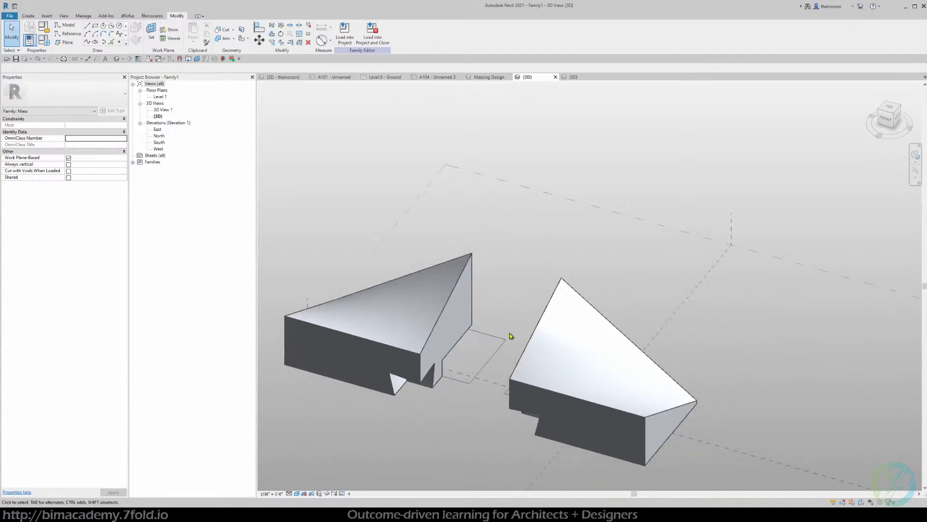
middle_drag(494, 298, 463, 277)
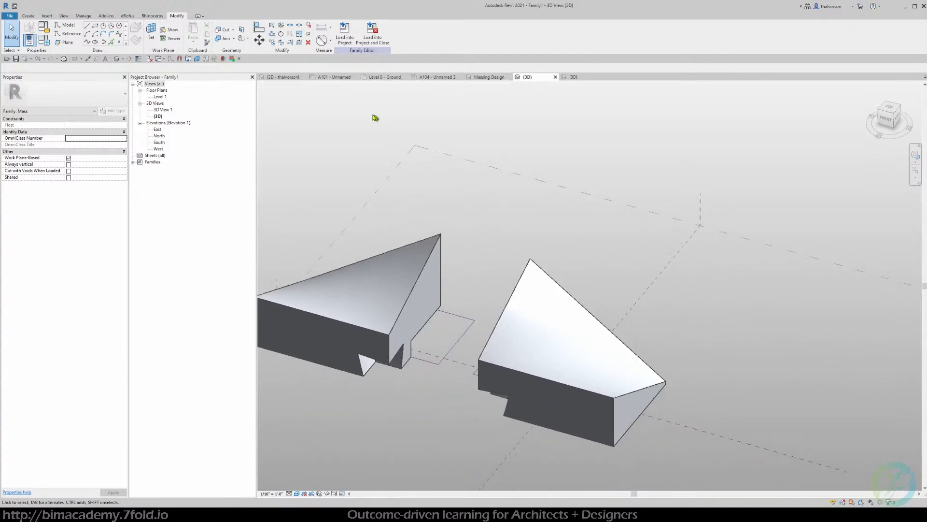
click(68, 36)
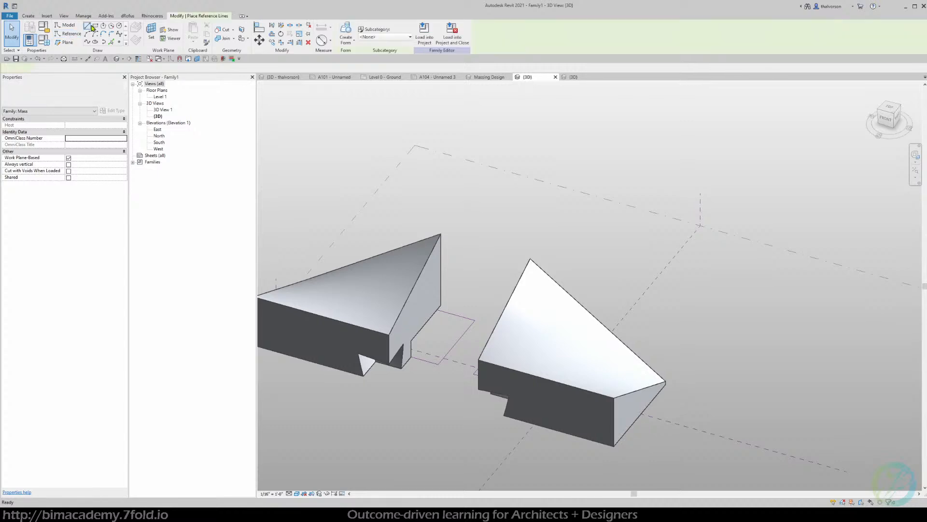
click(119, 43)
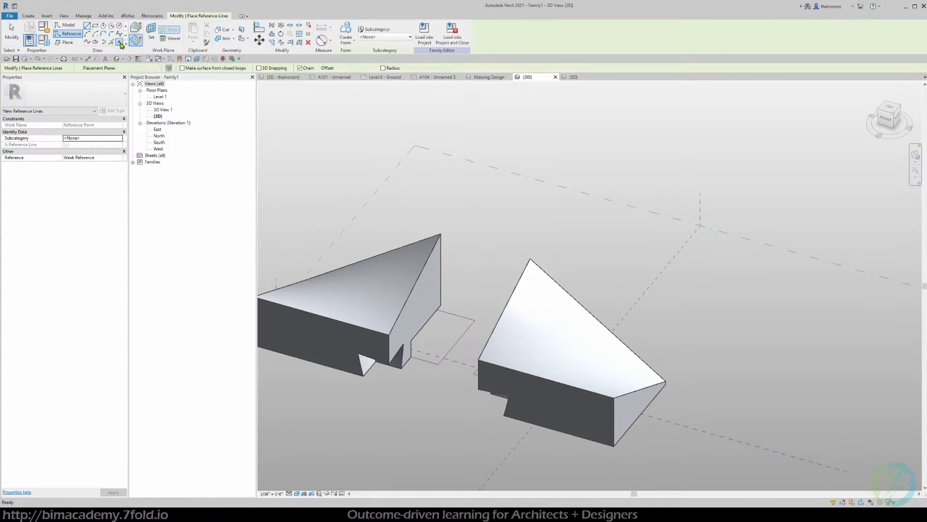
click(140, 27)
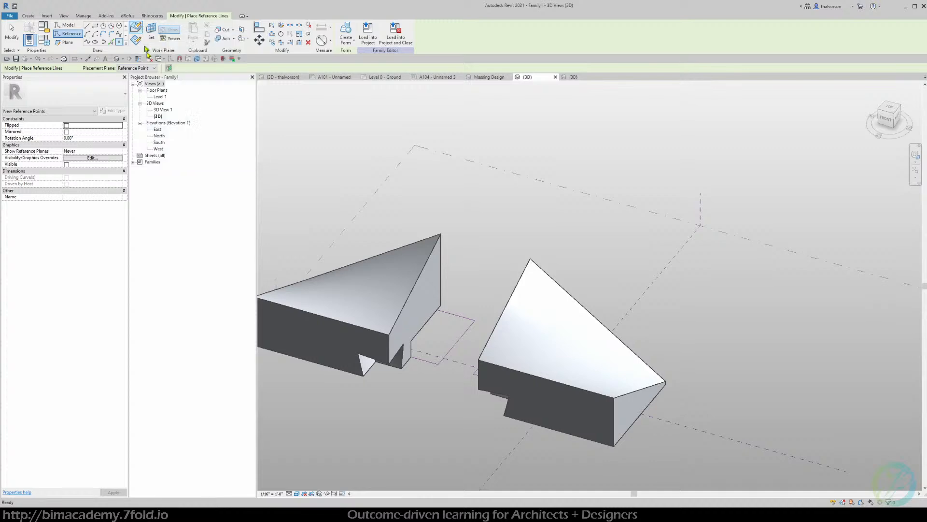
scroll(405, 328, up, 3)
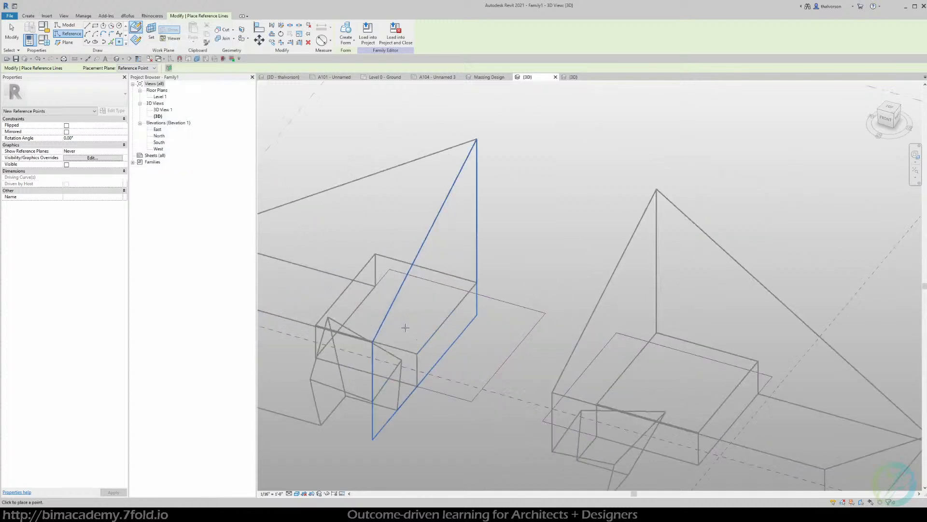
click(406, 322)
click(466, 229)
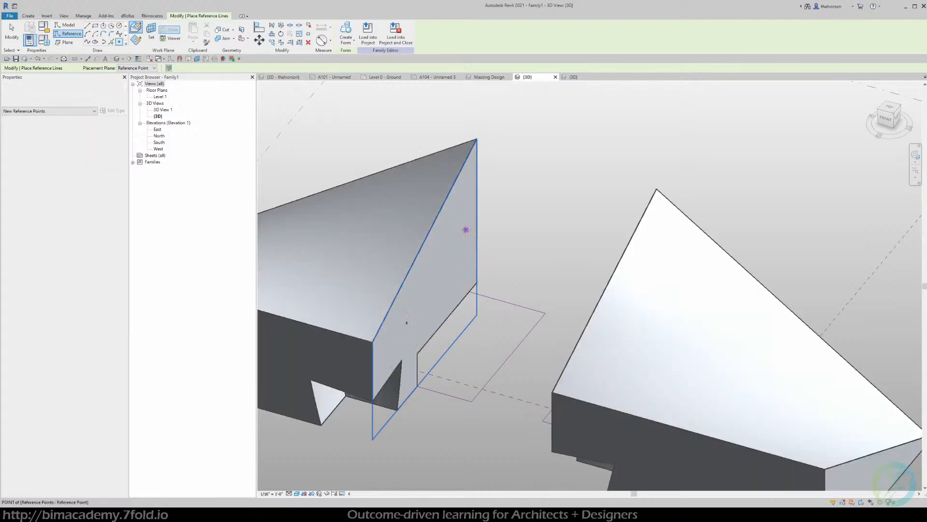
- Place two matching reference points on the opposite mass's facing wall and end point placement
scroll(451, 297, down, 2)
shift+middle_drag(459, 314, 556, 369)
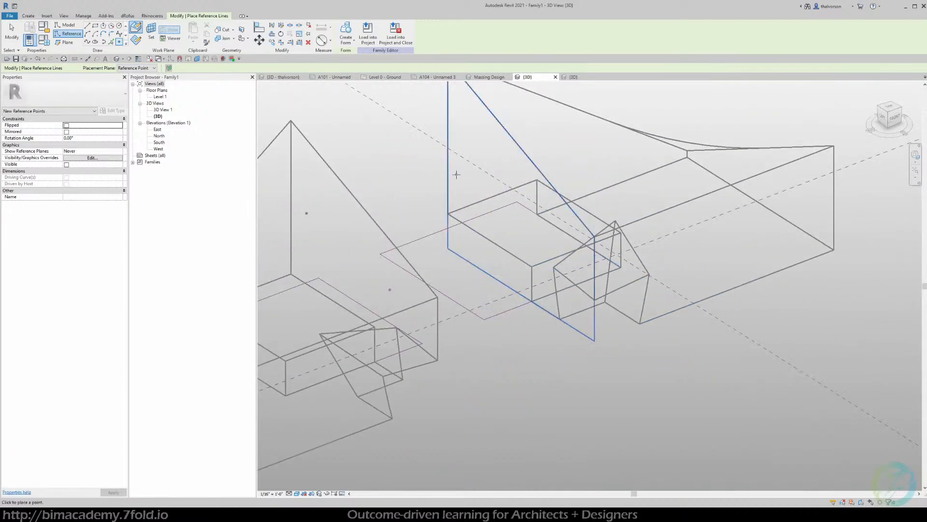
key(Escape)
key(Escape)
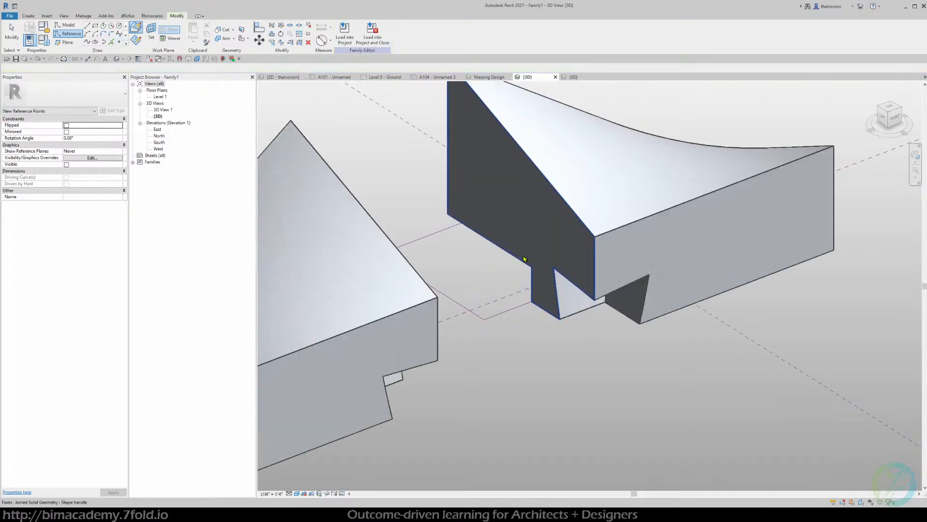
- Join the first wall's two reference points with Spline Through Points and make the resulting line a reference line
shift+middle_drag(465, 245, 421, 278)
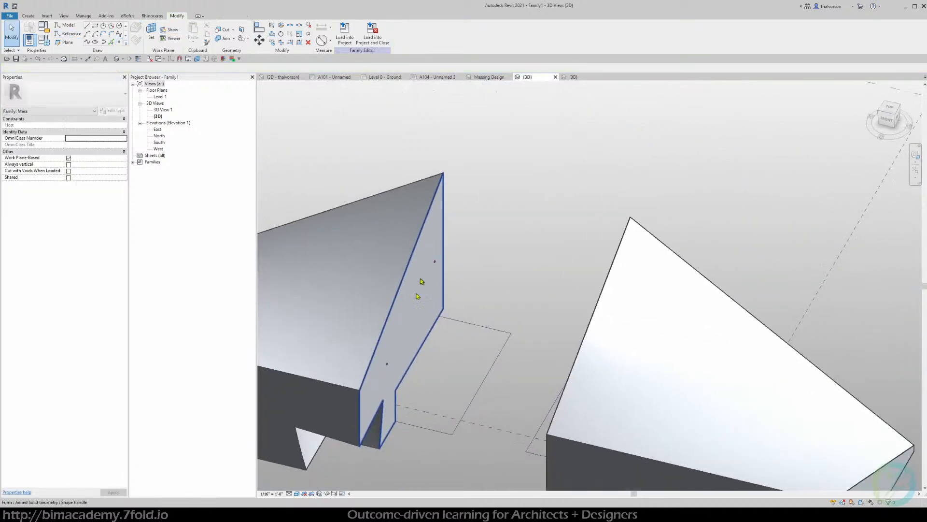
click(388, 363)
click(506, 285)
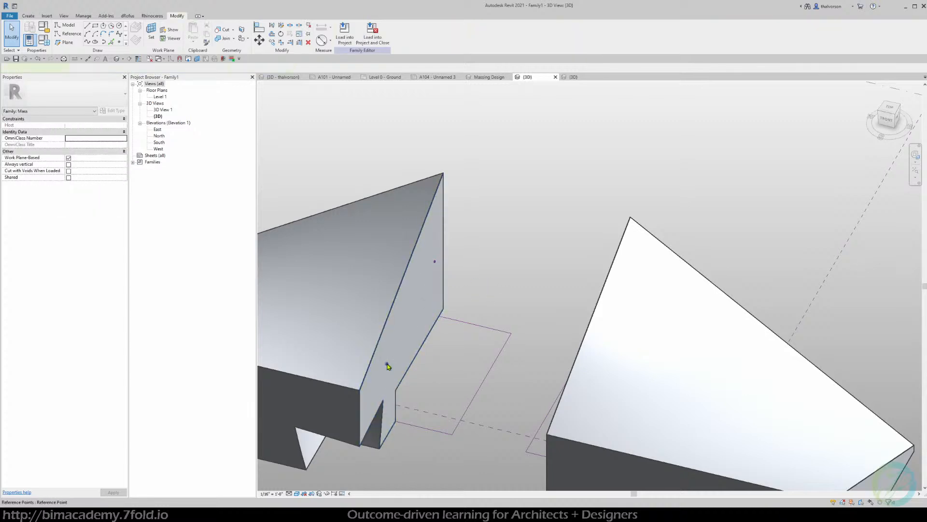
click(388, 365)
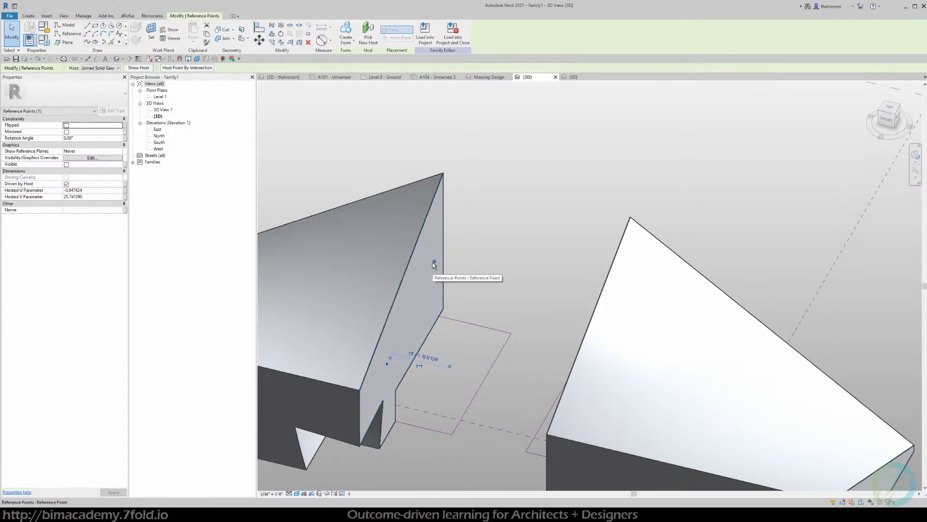
ctrl+click(434, 264)
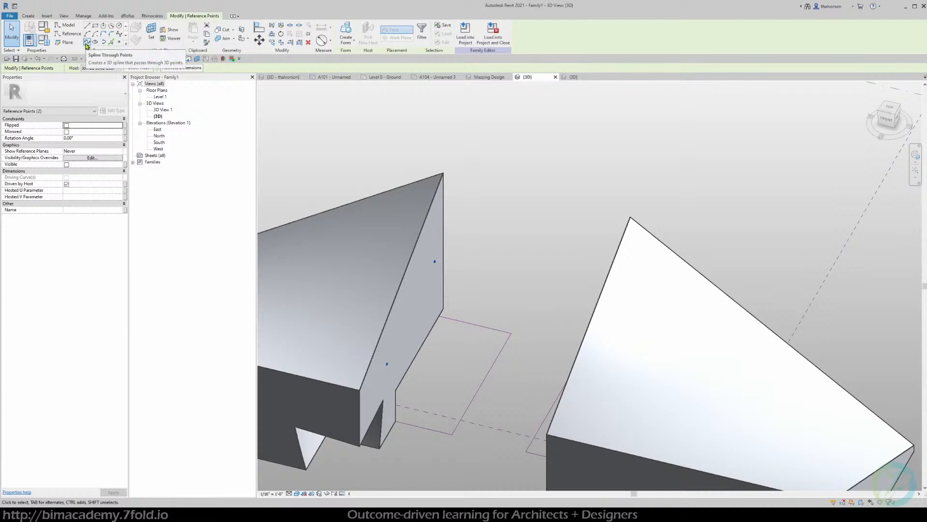
click(87, 45)
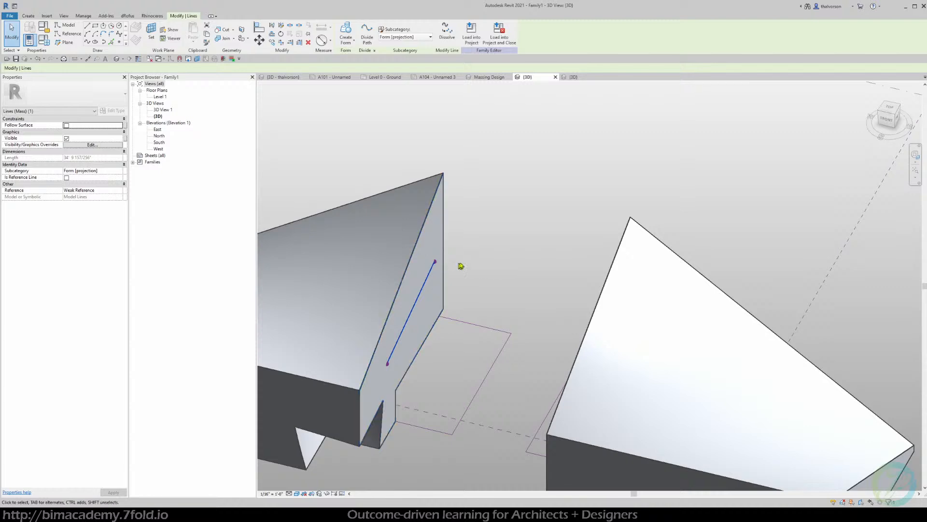
shift+middle_drag(464, 265, 430, 289)
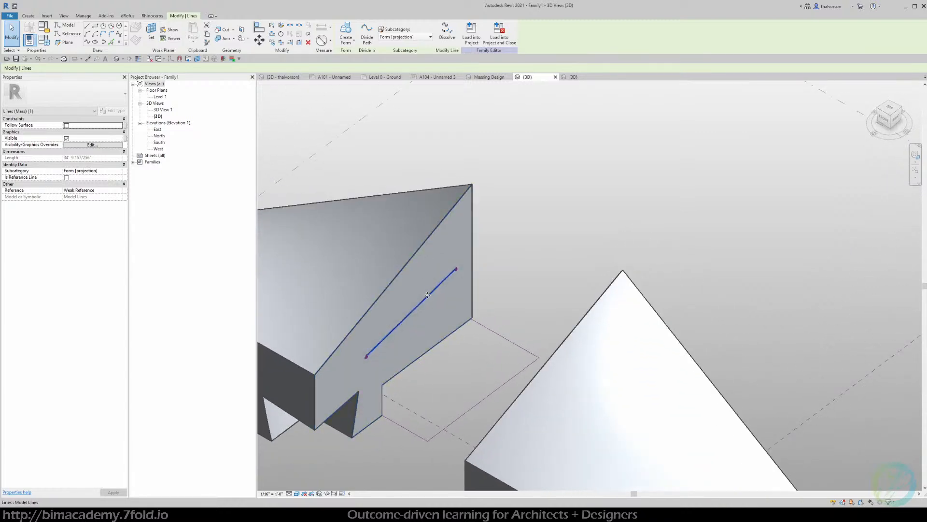
click(67, 178)
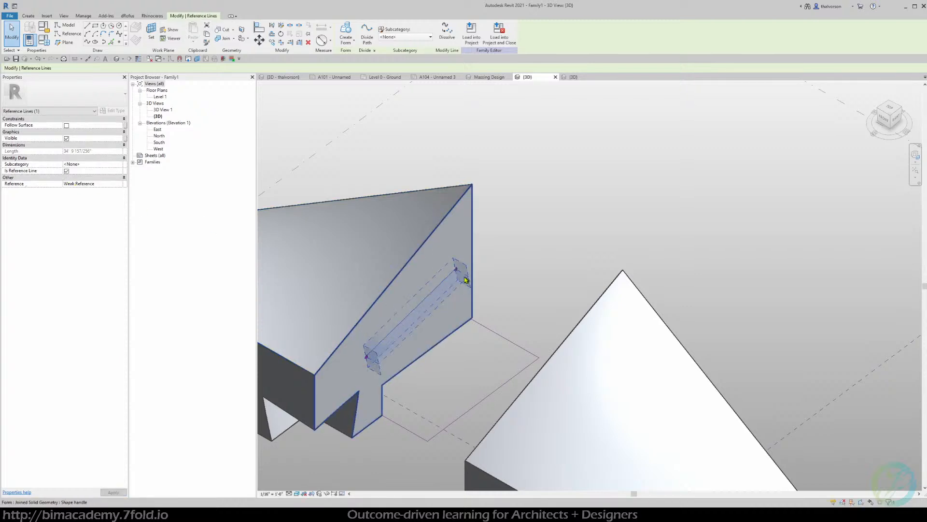
- Join the opposite wall's two reference points with a spline through points, turn it into a reference line, and clear the selection
shift+middle_drag(474, 296, 606, 296)
click(484, 260)
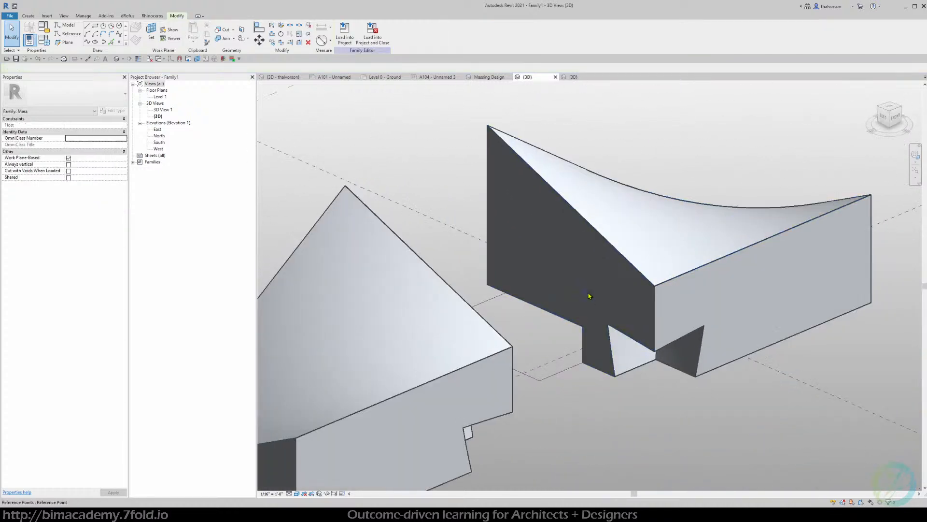
click(585, 295)
click(500, 238)
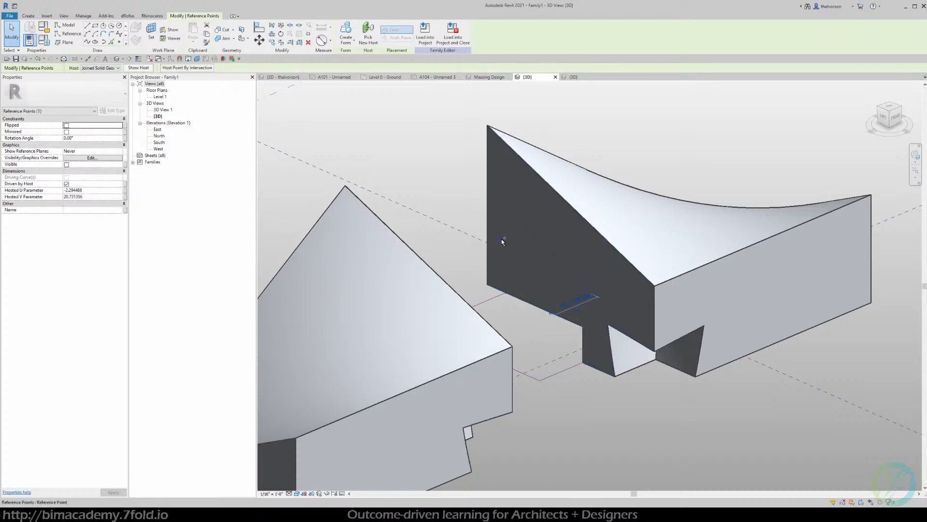
key(Escape)
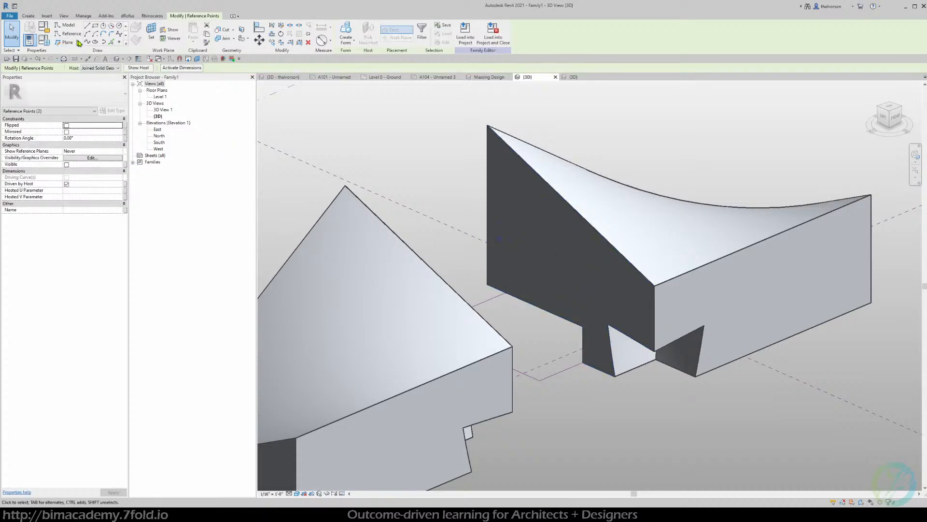
click(78, 41)
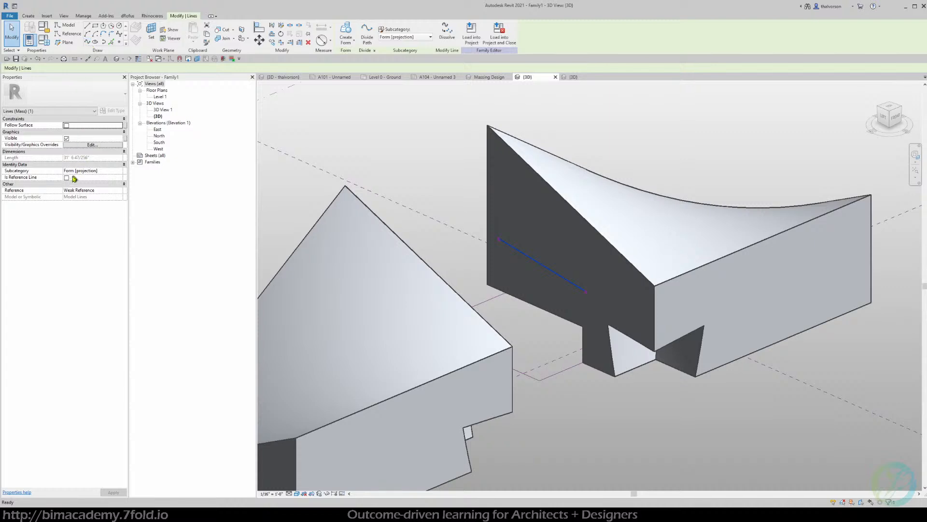
click(67, 178)
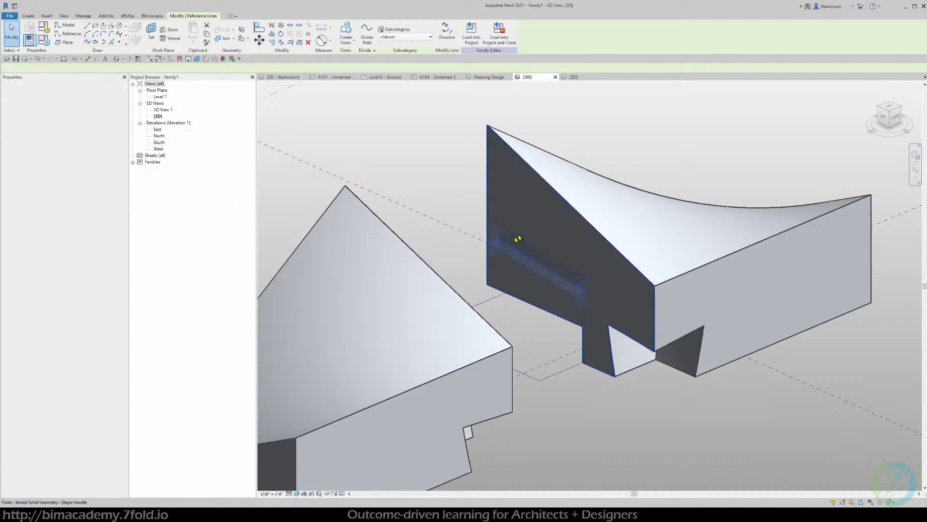
mouse_move(450, 212)
shift+middle_down()
mouse_move(434, 207)
mouse_move(438, 222)
shift+middle_up()
key(Escape)
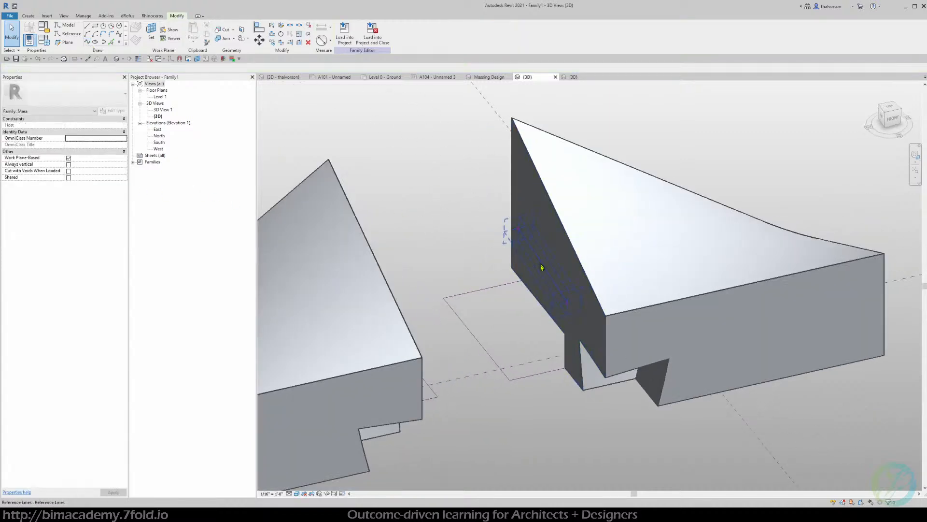
- Try Create Form between the two reference lines on the facing walls, and undo it
click(541, 270)
shift+middle_drag(486, 269, 362, 201)
click(362, 202)
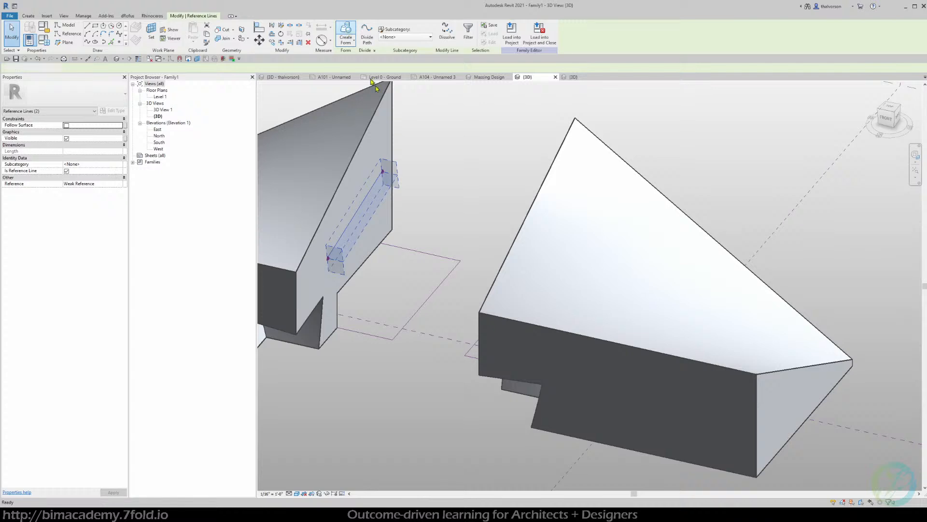
click(346, 30)
click(454, 178)
shift+middle_drag(454, 179, 474, 159)
key(ctrl+z)
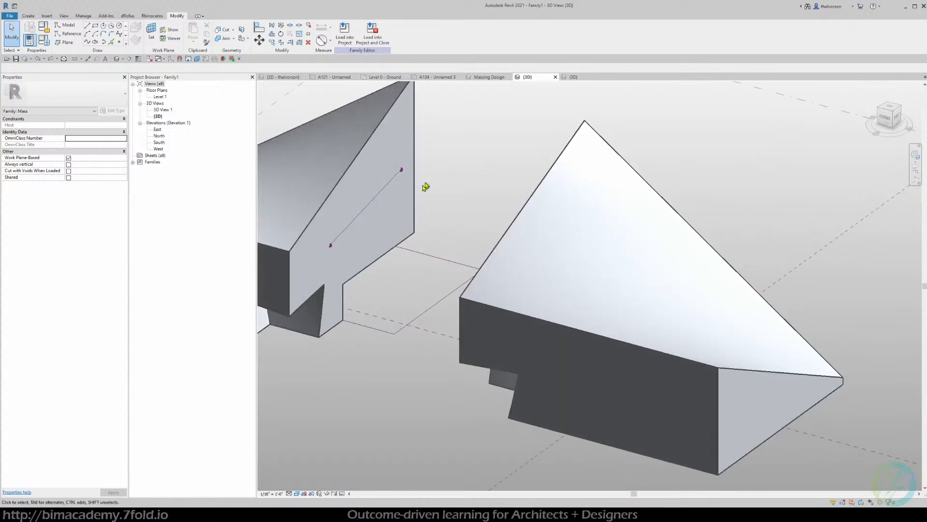
- Select the reference lines on both facing walls together and divide them with Divide Path
click(389, 180)
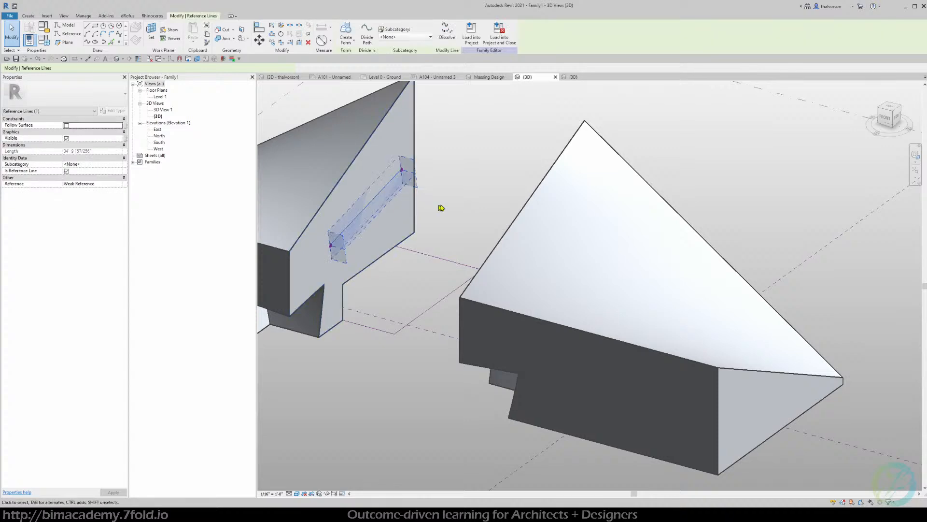
shift+middle_drag(442, 207, 558, 198)
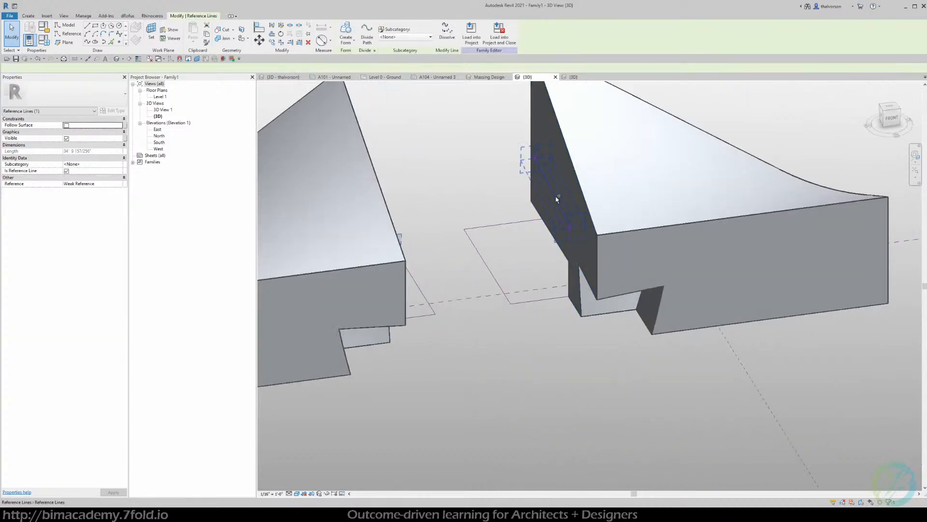
ctrl+click(557, 198)
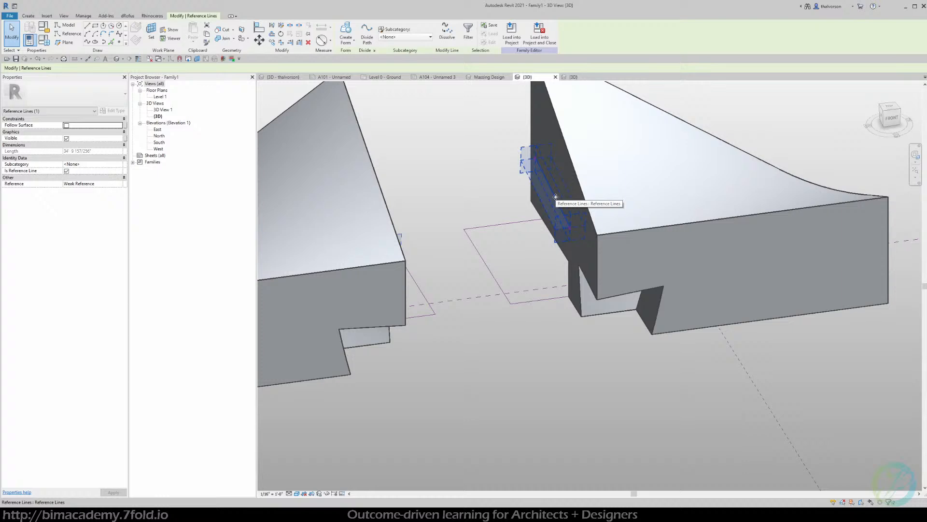
click(367, 34)
shift+middle_drag(475, 175, 384, 187)
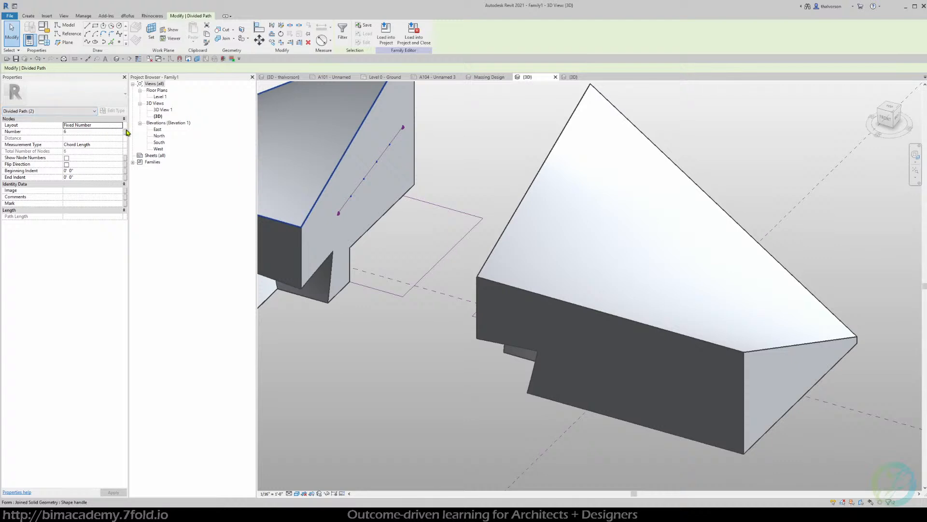
- Set the fixed number of nodes on both divided paths to 12
click(81, 132)
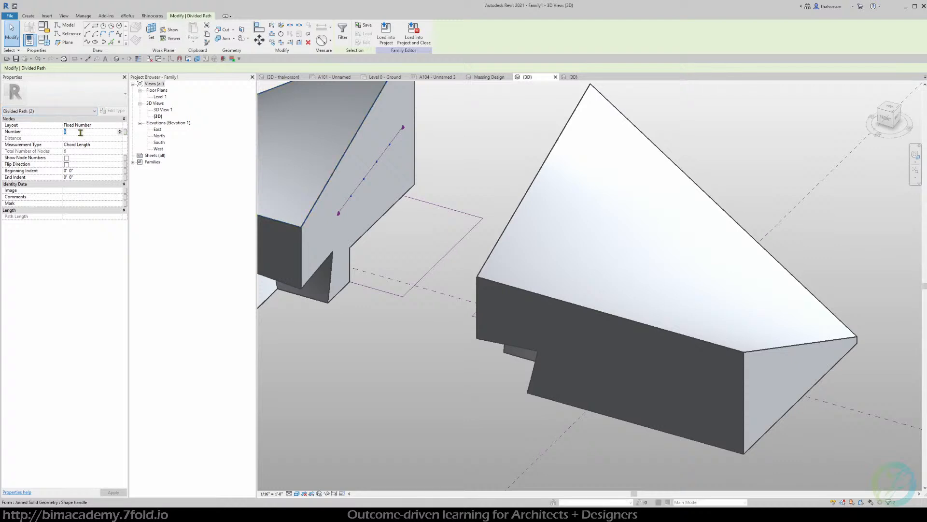
key(Tab)
key(Num_Lock)
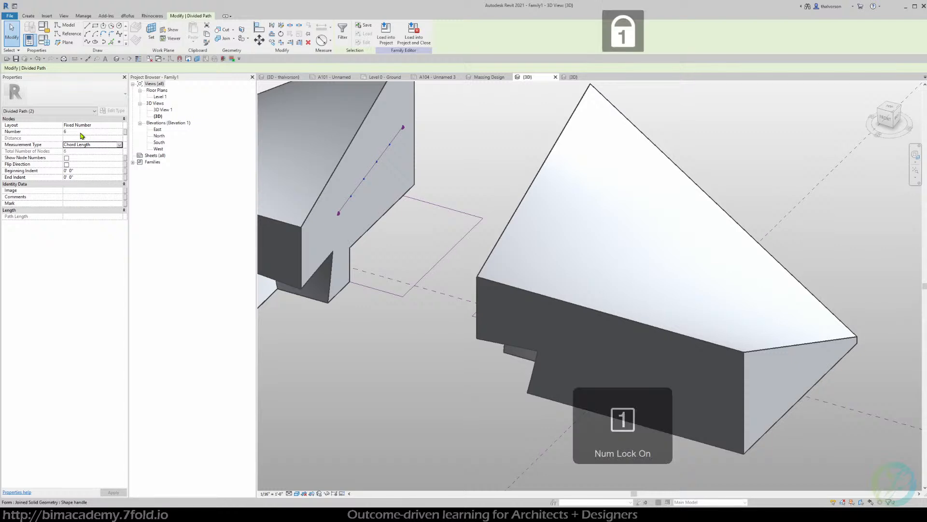
click(81, 133)
text(12)
key(Return)
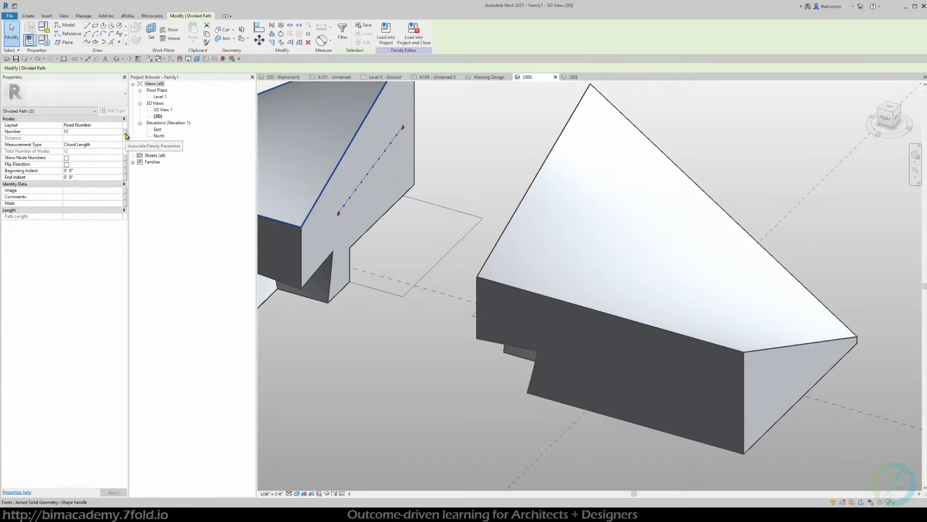
- Create an instance parameter named Number of Divisions, grouped under Data, and associate it with the divided paths' node number
click(126, 132)
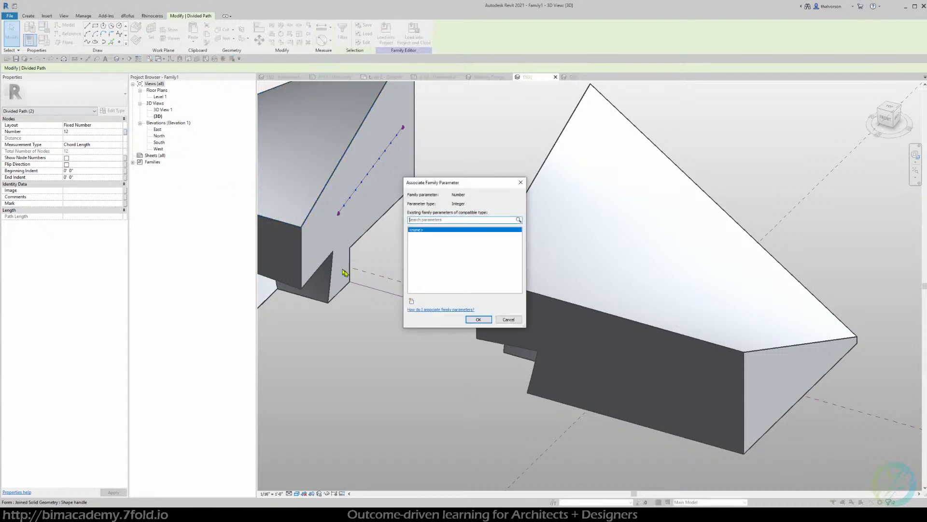
click(411, 302)
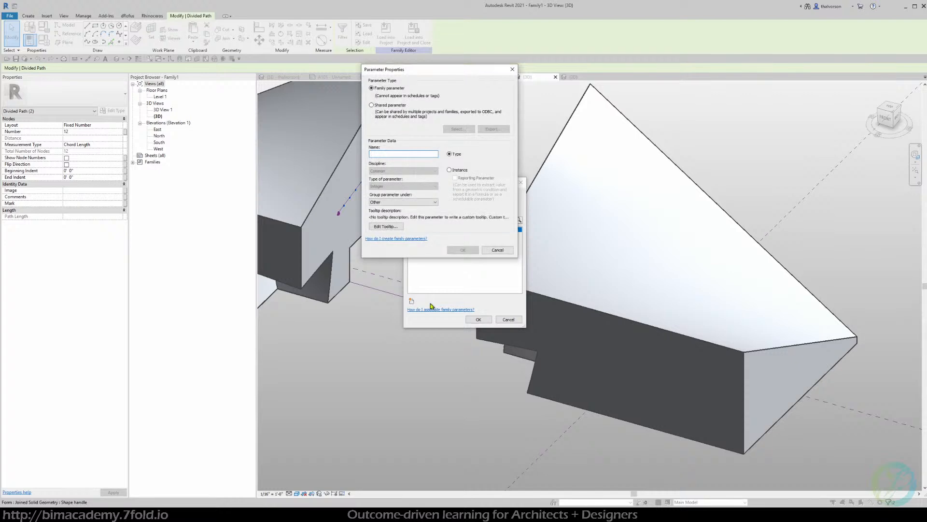
text(Number of Divisions)
click(414, 202)
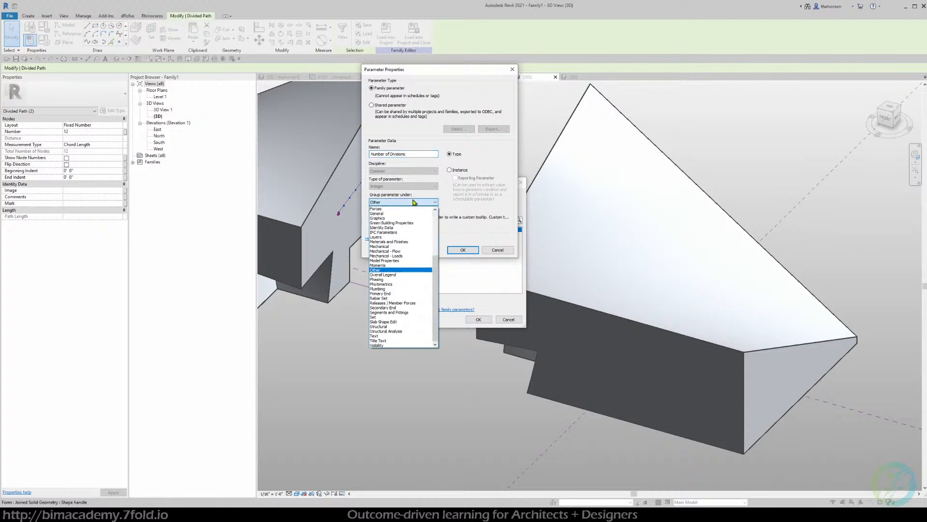
click(439, 218)
click(428, 202)
click(437, 220)
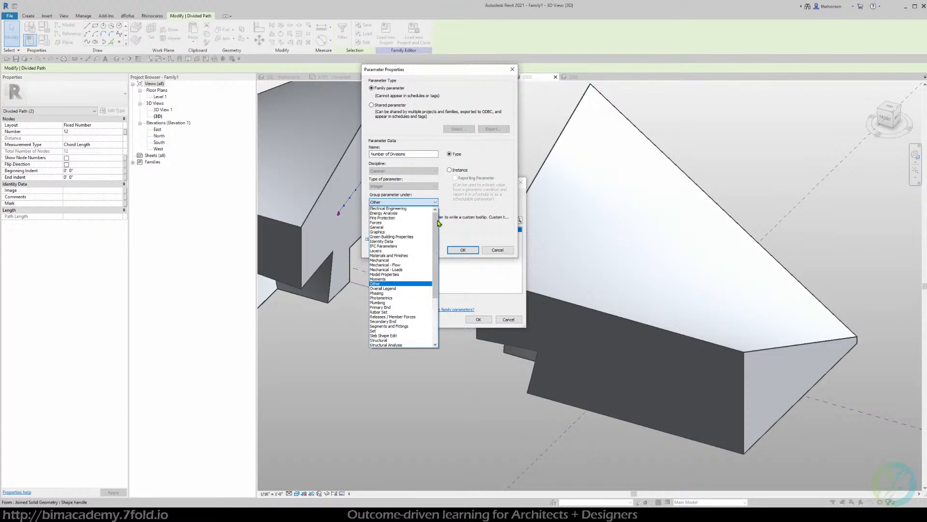
scroll(439, 221, up, 4)
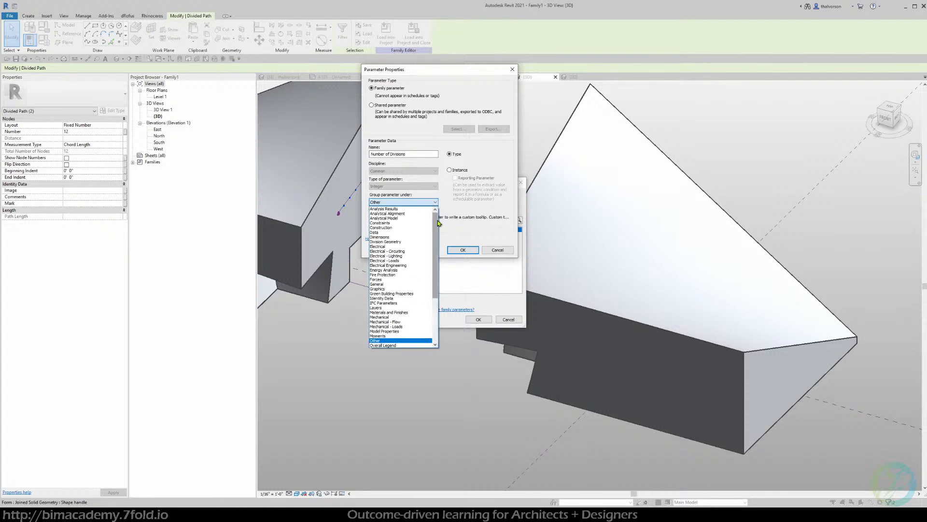
click(382, 232)
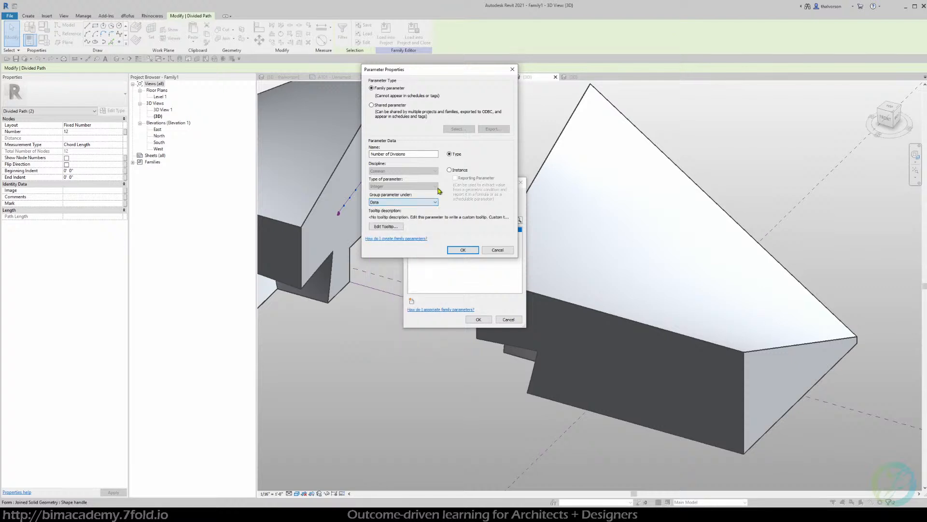
click(463, 249)
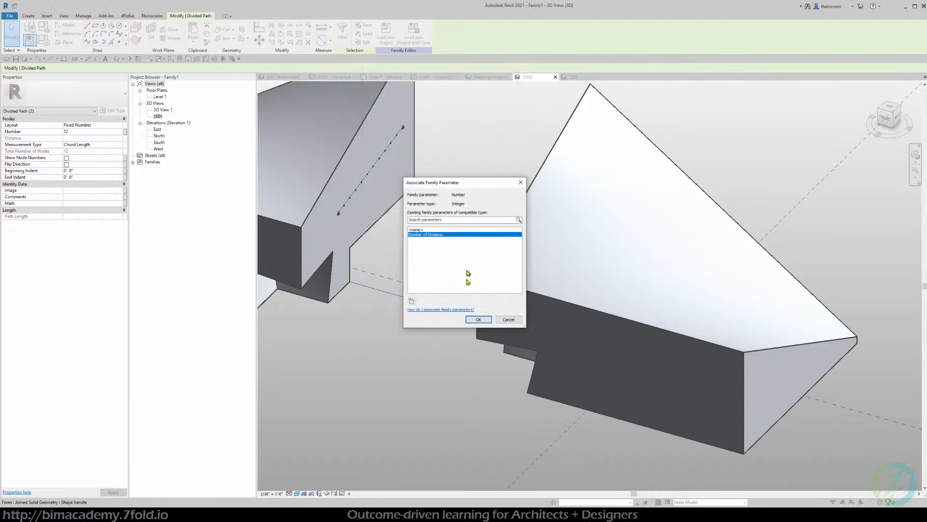
click(481, 320)
- Check the Number of Divisions parameter in Family Types, cancel without changes, and clear the divided path selection
mouse_move(424, 205)
shift+middle_down()
mouse_move(471, 212)
mouse_move(414, 201)
shift+middle_up()
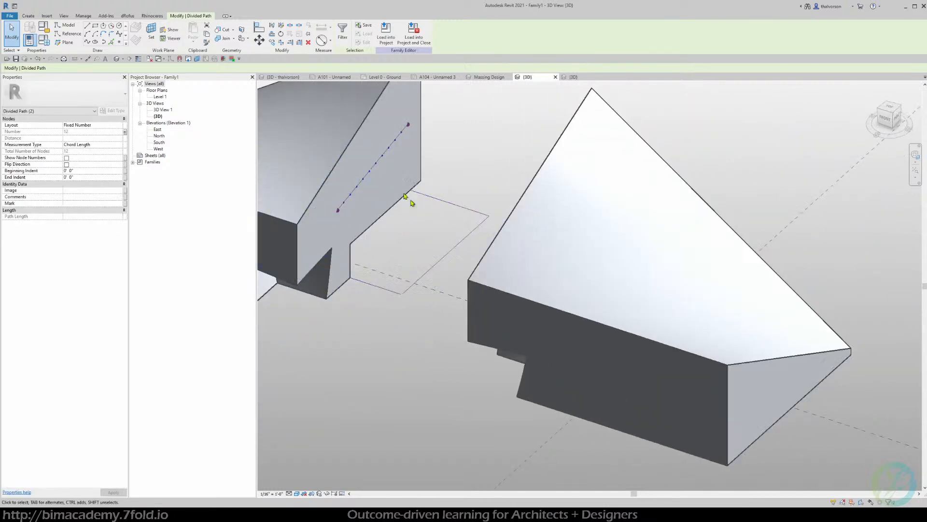
click(47, 43)
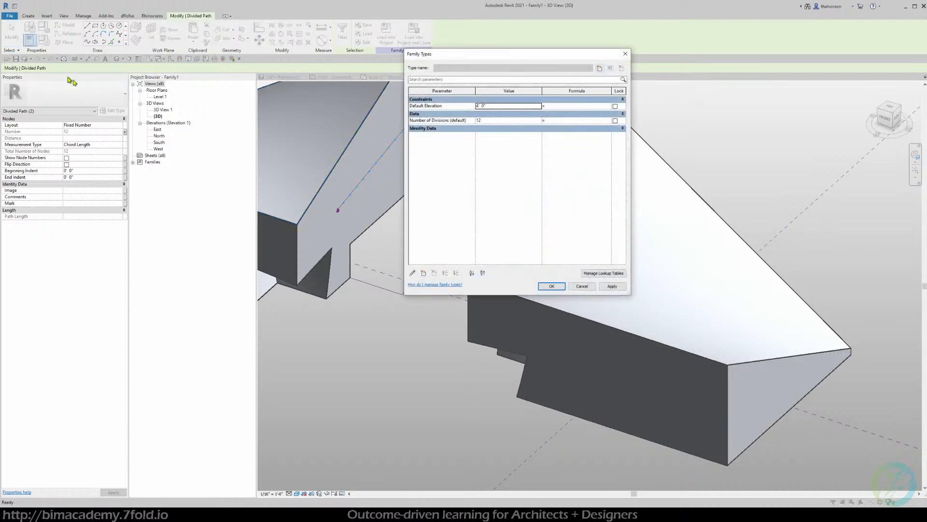
click(496, 120)
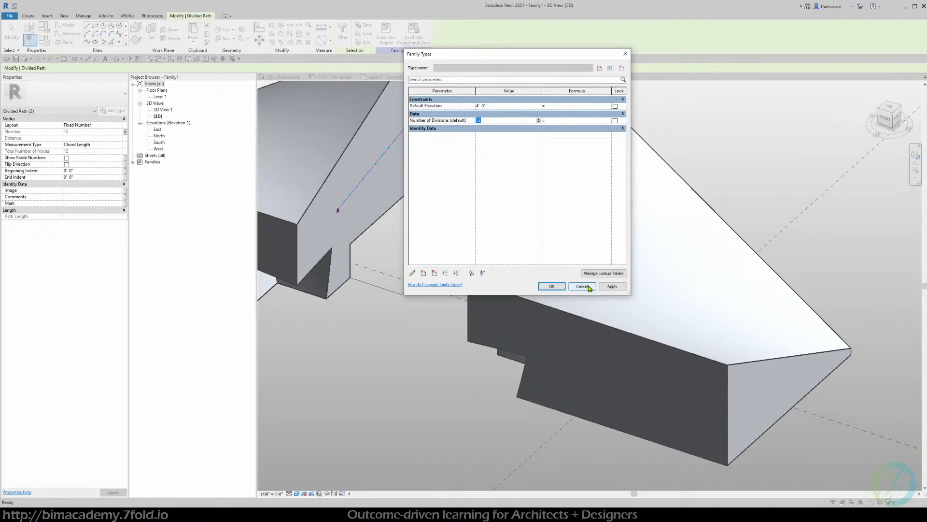
click(443, 128)
click(443, 128)
click(583, 288)
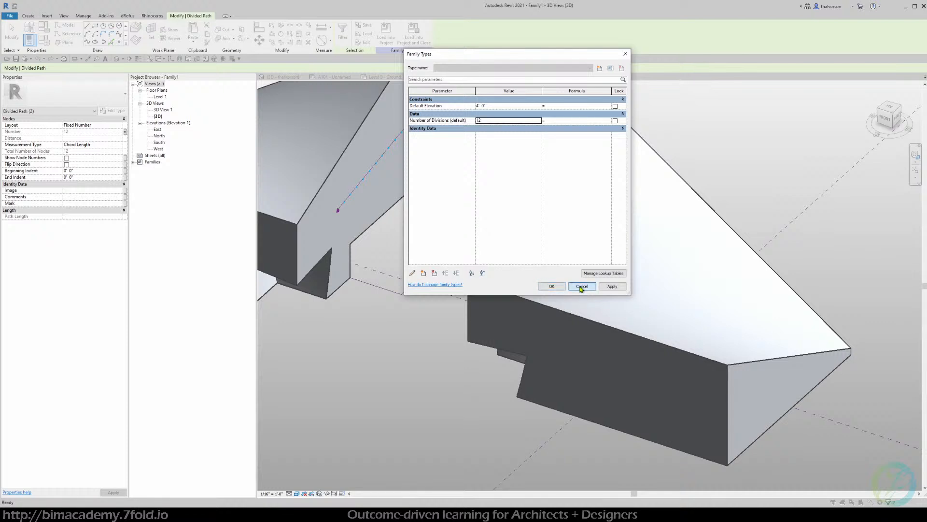
middle_drag(482, 155, 556, 230)
click(485, 206)
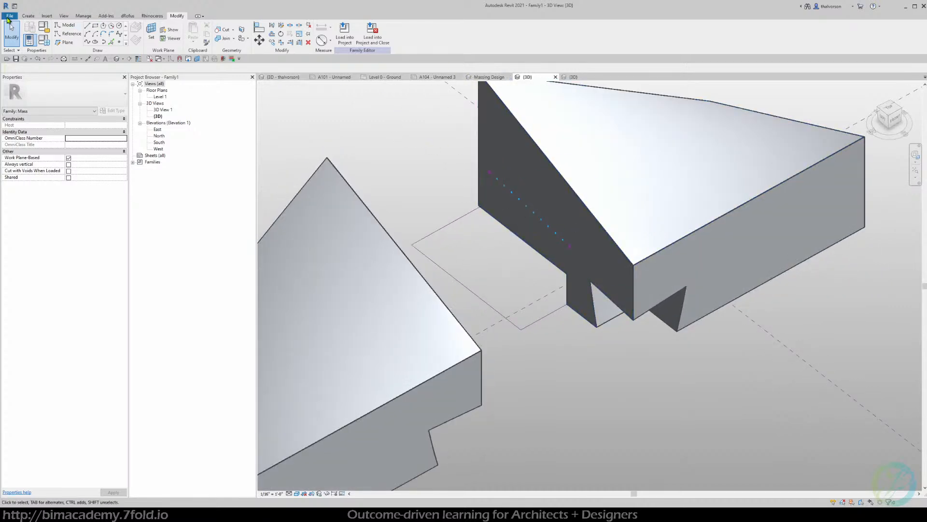
- Create a new family from the Generic Model Adaptive.rft template in the English-Imperial folder
click(7, 17)
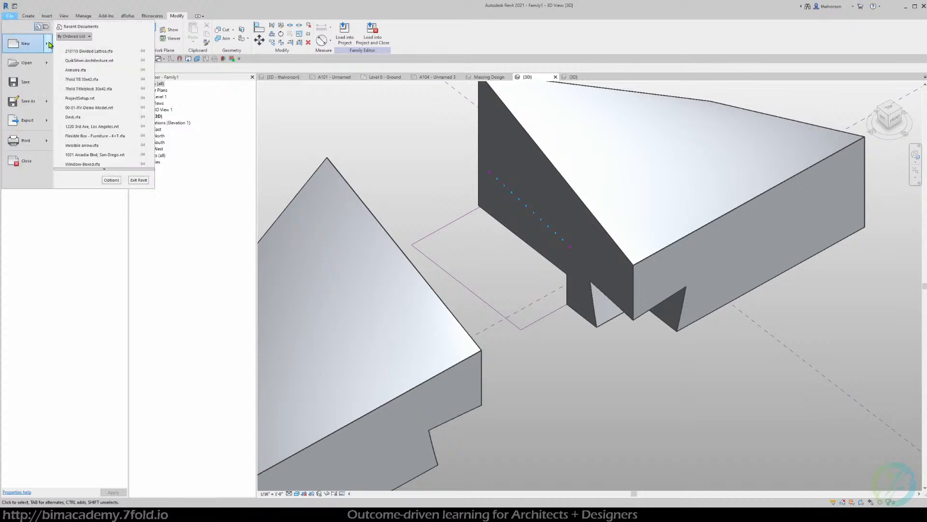
mouse_move(50, 45)
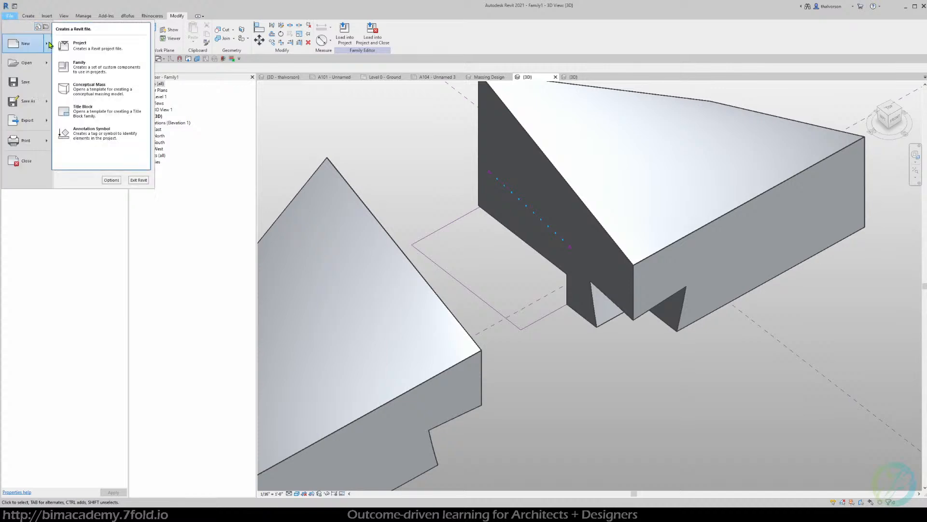
click(98, 67)
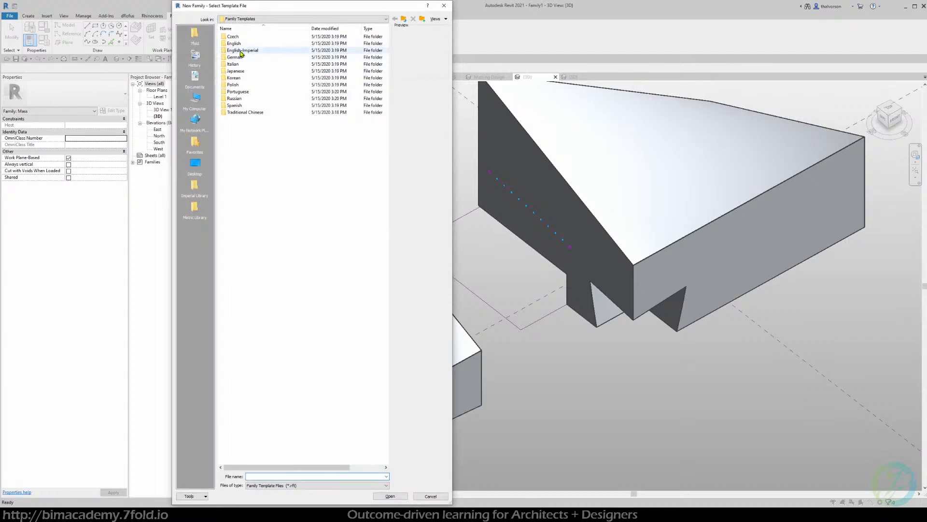
double_click(243, 51)
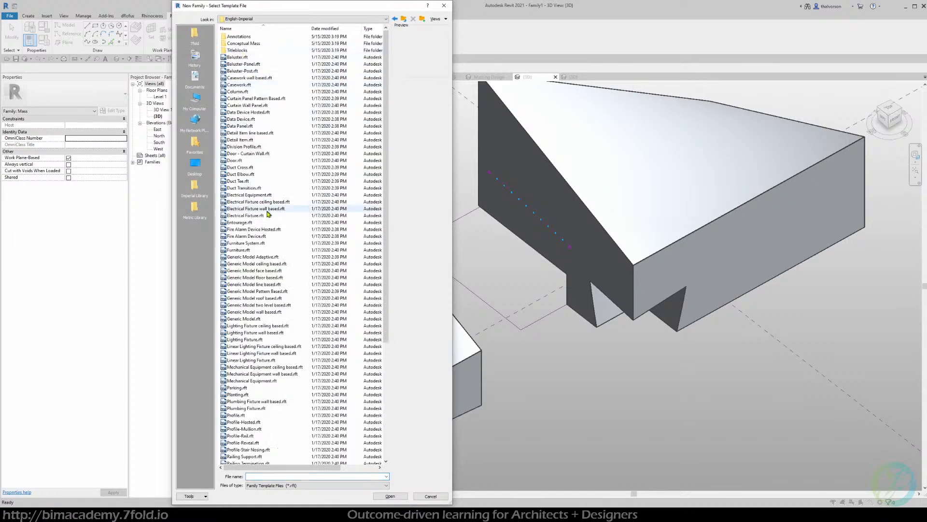
click(278, 258)
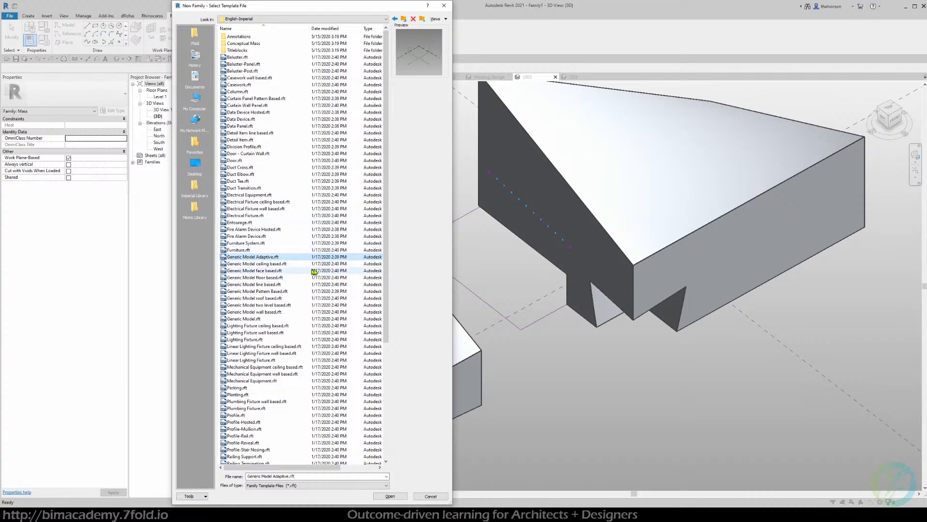
click(391, 496)
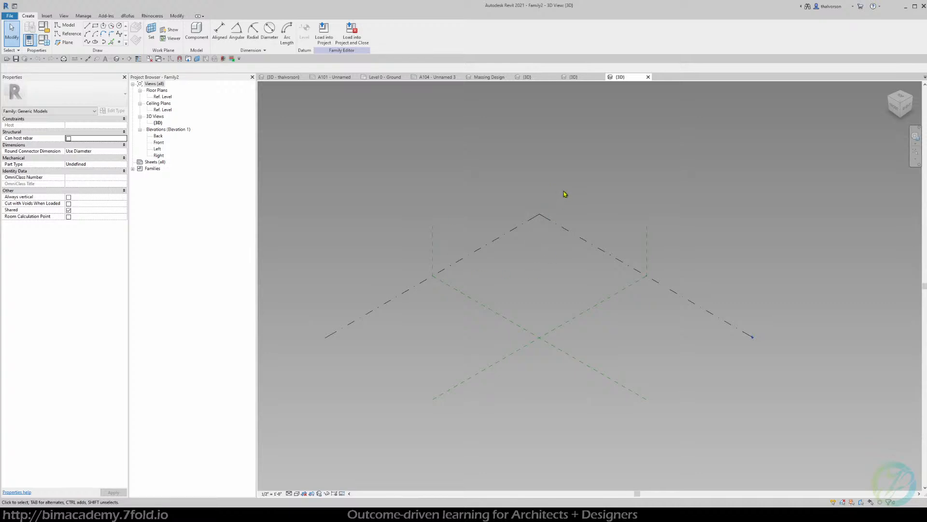
click(560, 229)
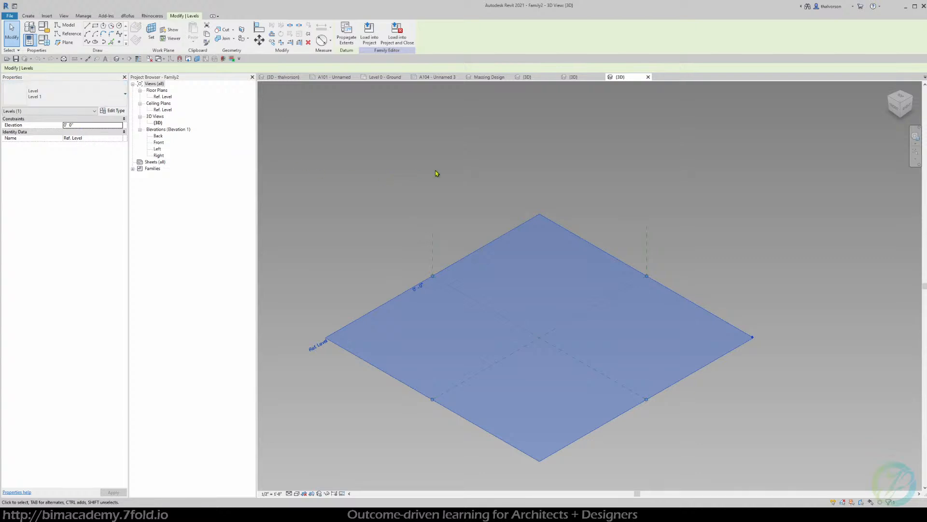
key(Escape)
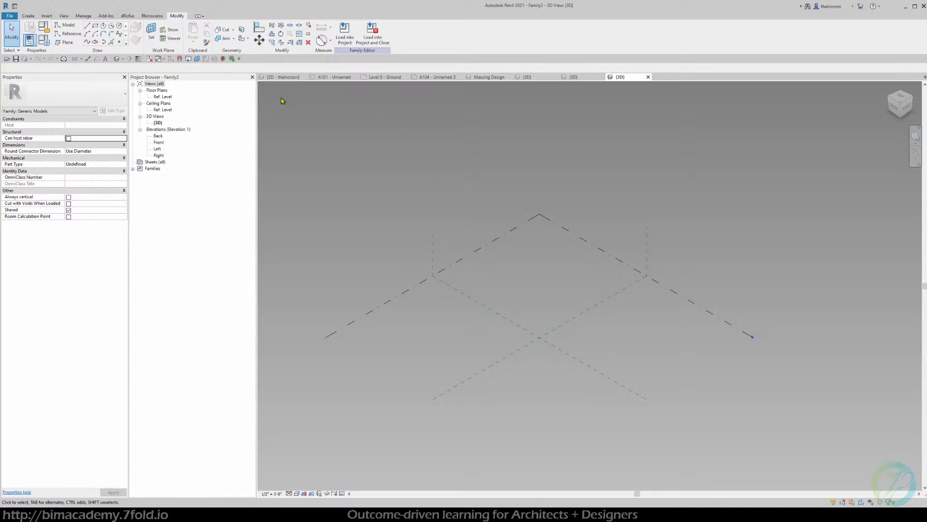
- Place two reference points on the Ref. Level plane, one on each side of the reference planes' intersection
click(120, 42)
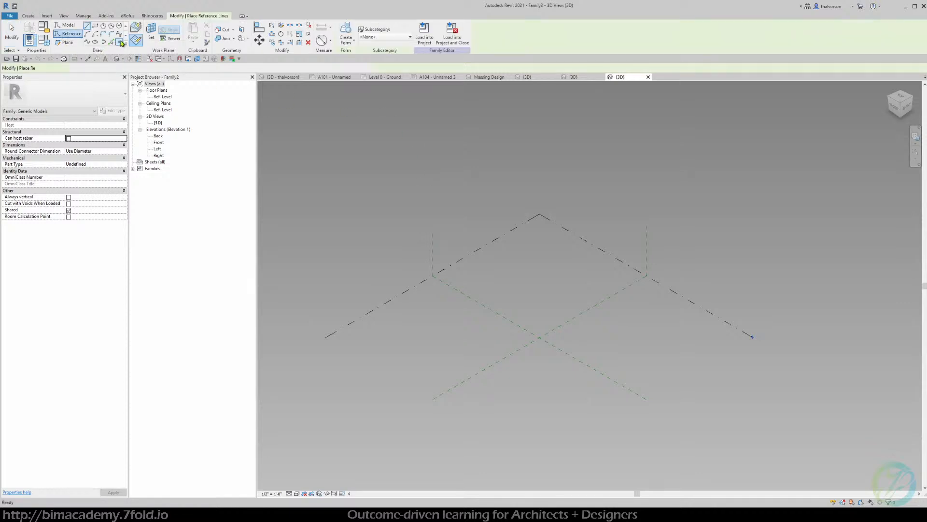
click(119, 42)
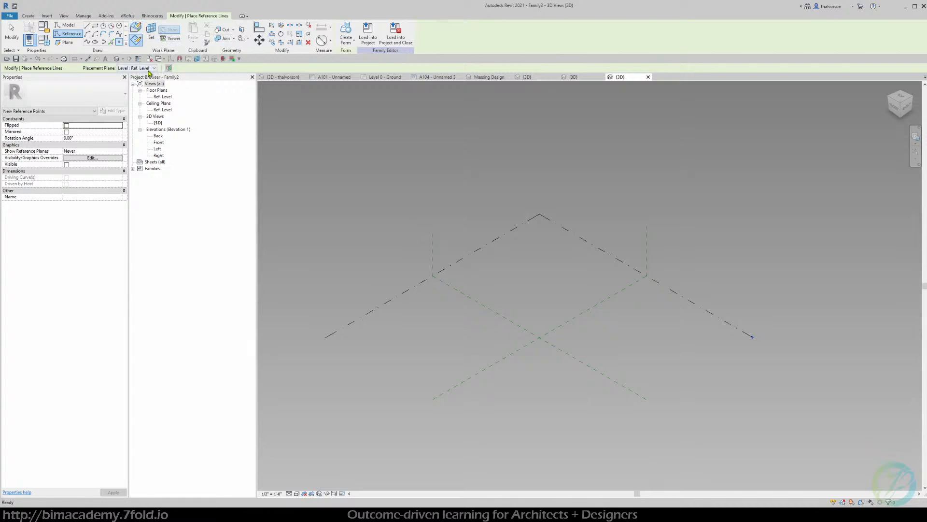
click(518, 306)
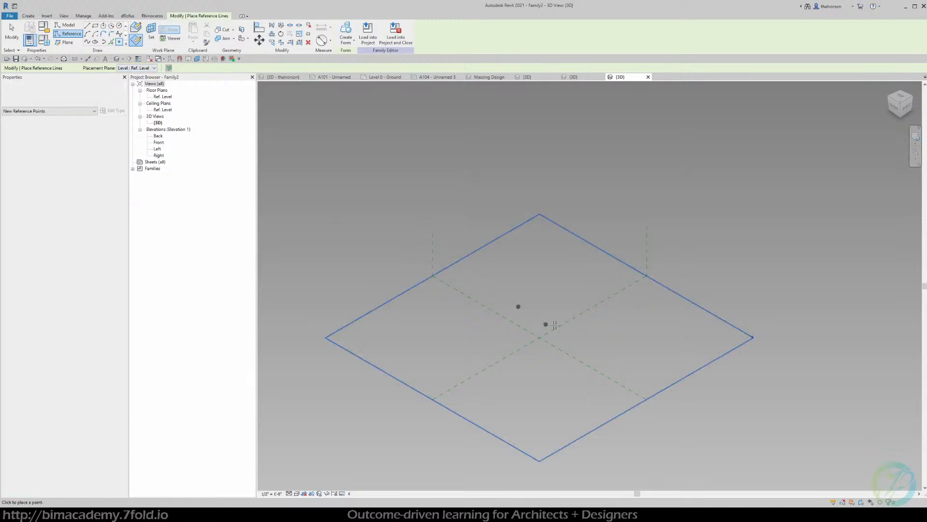
click(587, 339)
scroll(586, 355, up, 3)
scroll(586, 356, up, 1)
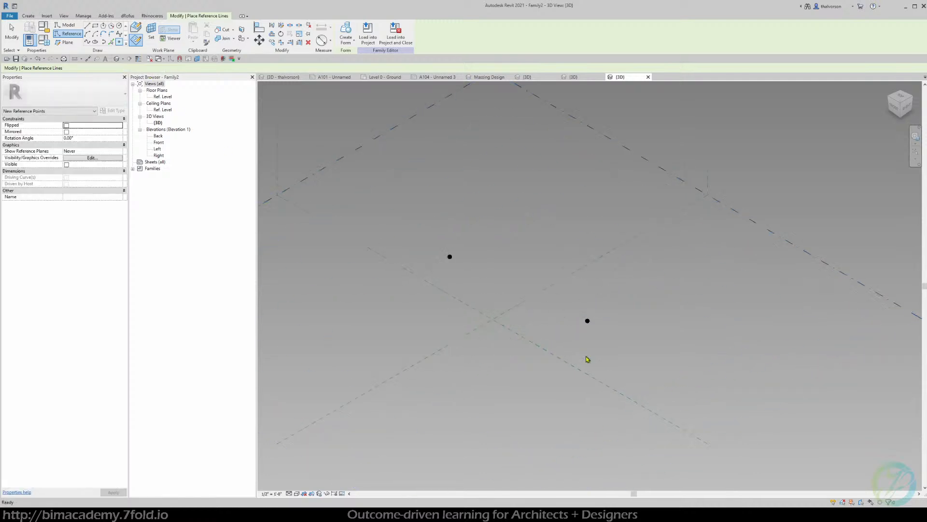
key(Escape)
key(Escape)
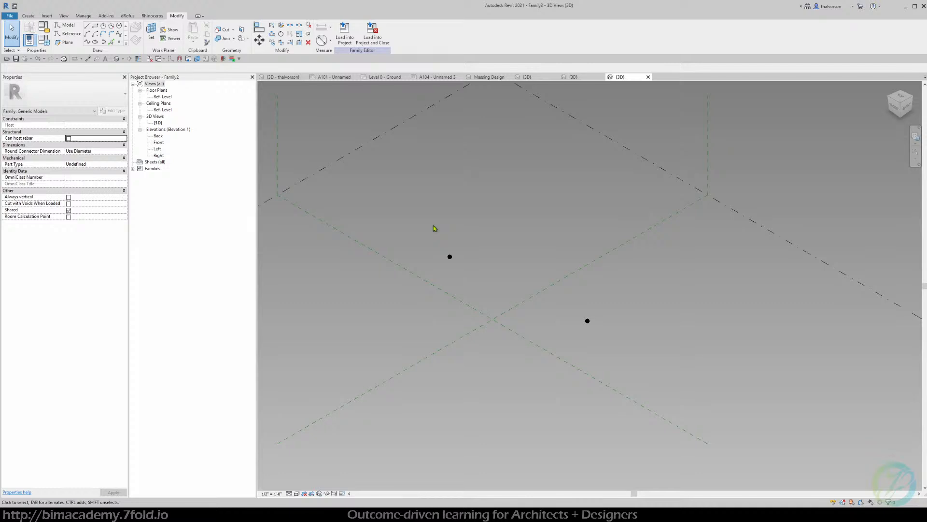
- Select both reference points, make them adaptive, and inspect the properties of adaptive point 1
drag(433, 228, 626, 362)
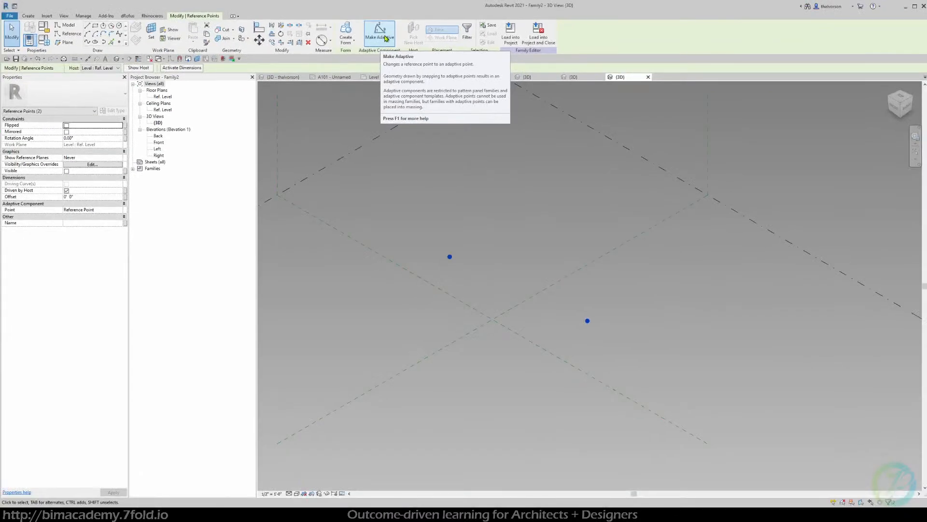
click(386, 38)
click(463, 235)
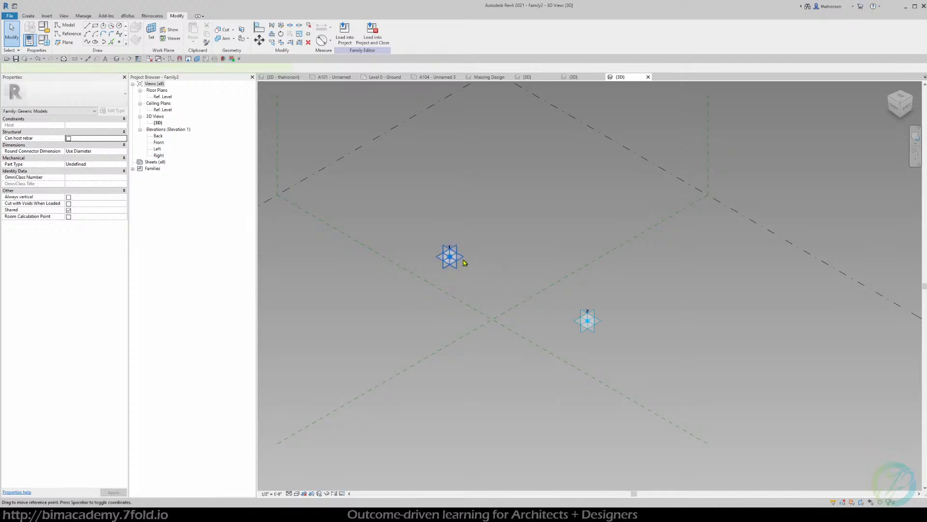
click(465, 262)
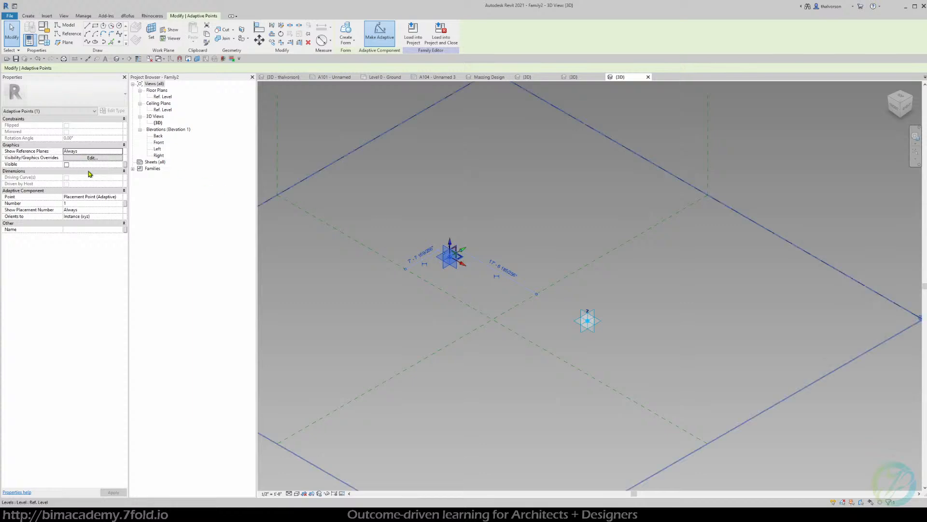
click(327, 133)
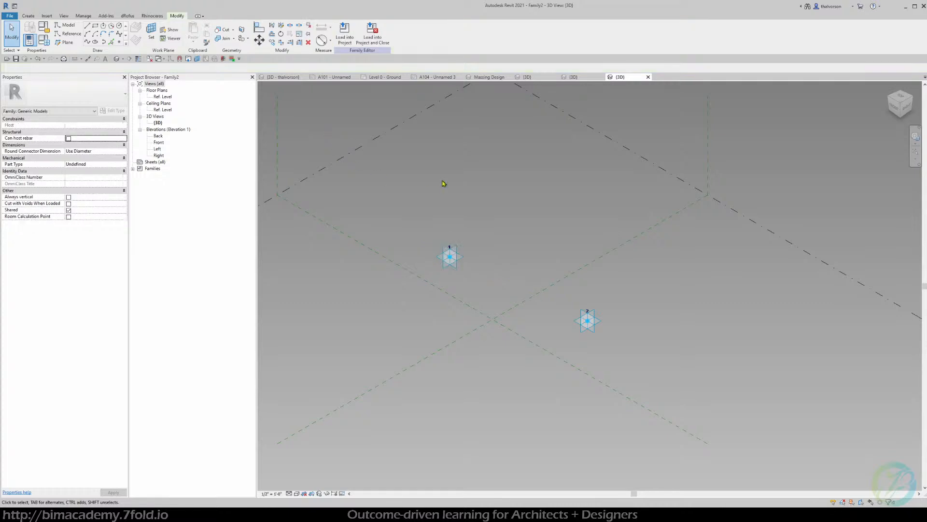
- Join adaptive points 1 and 2 with a spline through points and turn it into a reference line
drag(429, 230, 482, 284)
drag(571, 356, 617, 296)
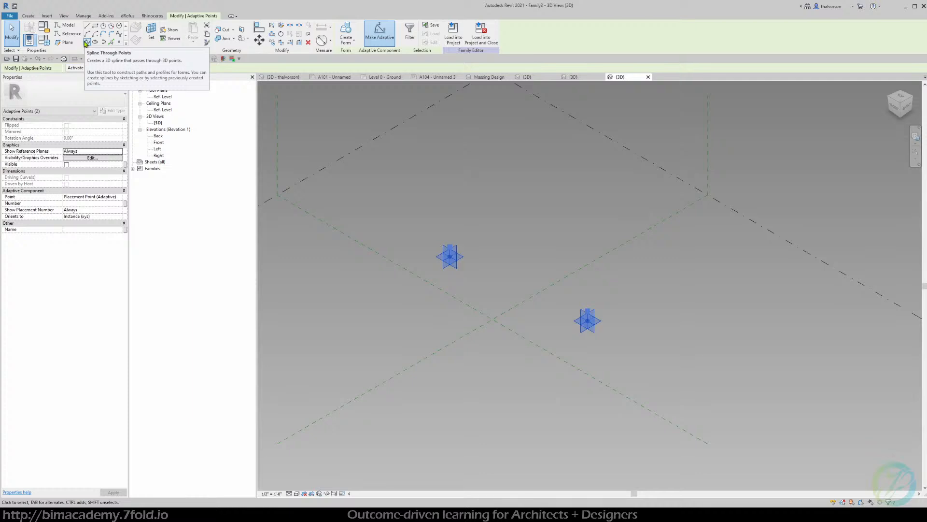
click(86, 43)
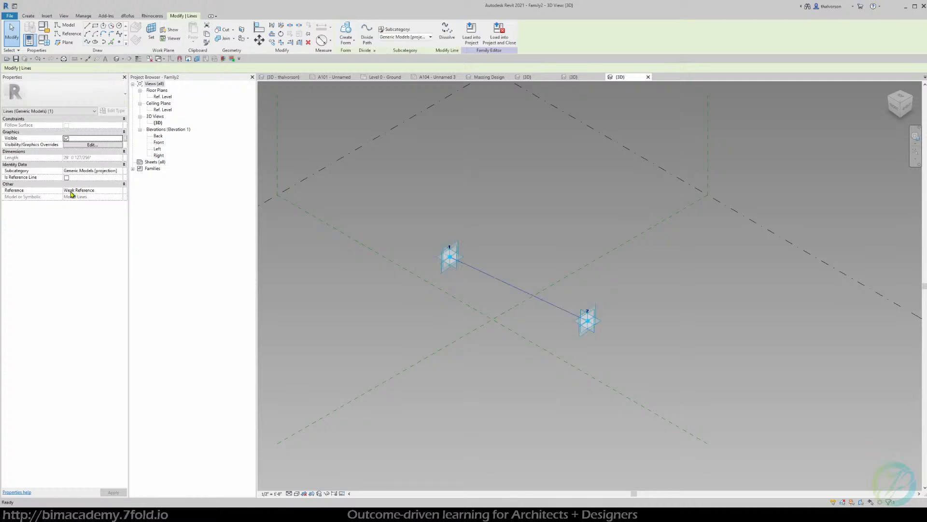
click(67, 178)
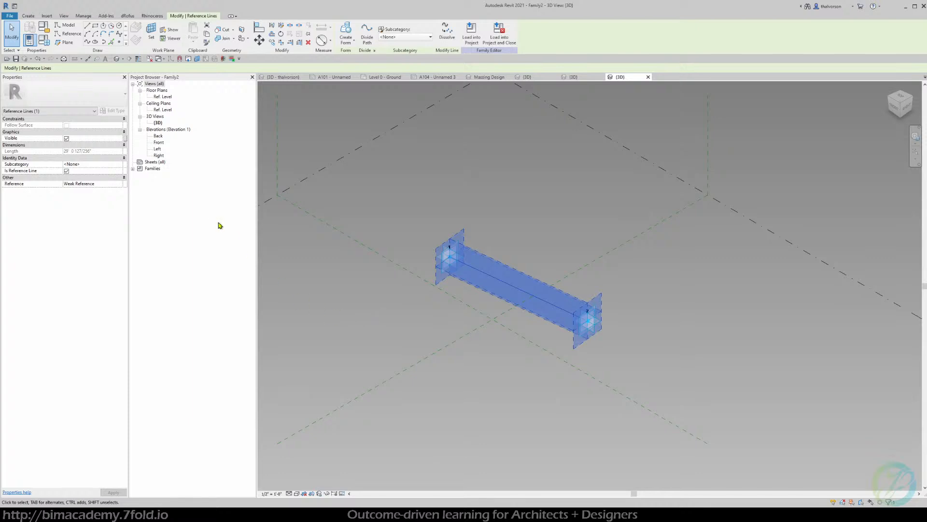
click(295, 266)
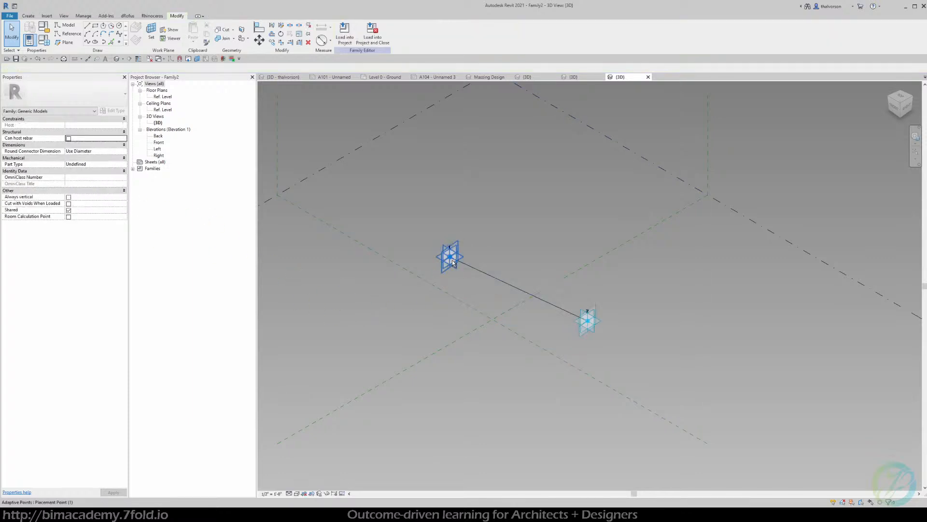
shift+middle_drag(450, 263, 470, 273)
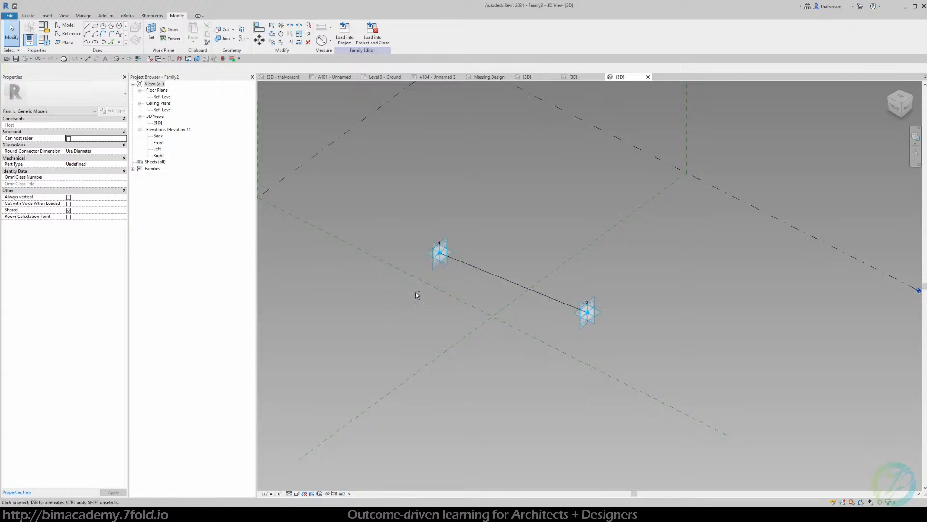
shift+middle_drag(418, 289, 277, 243)
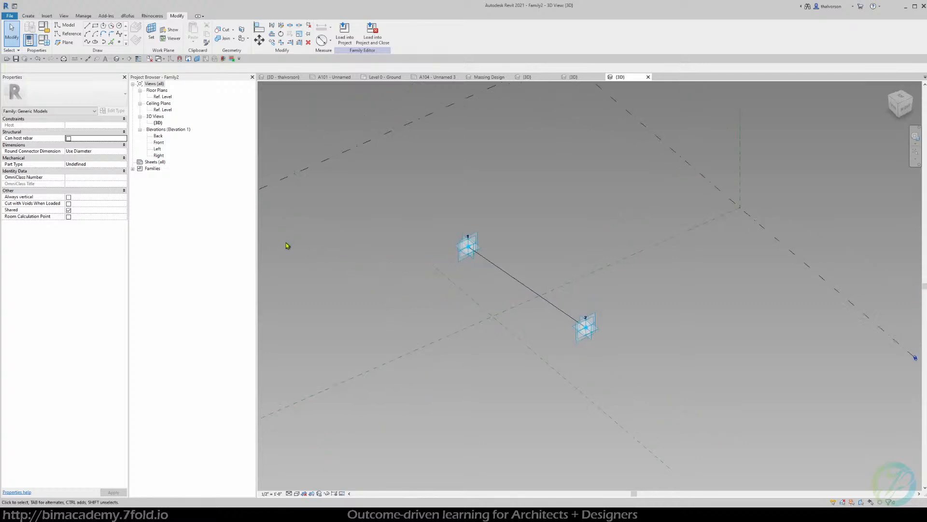
- Save the new adaptive family as Adaptive 2pt-demo in the Massing Environment folder, setting its maximum backups in the save options
click(17, 59)
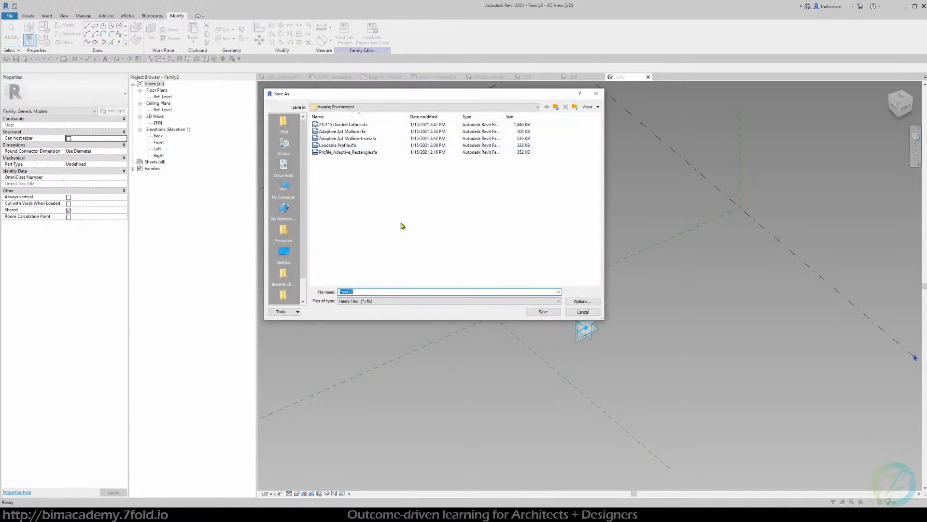
text(Ad)
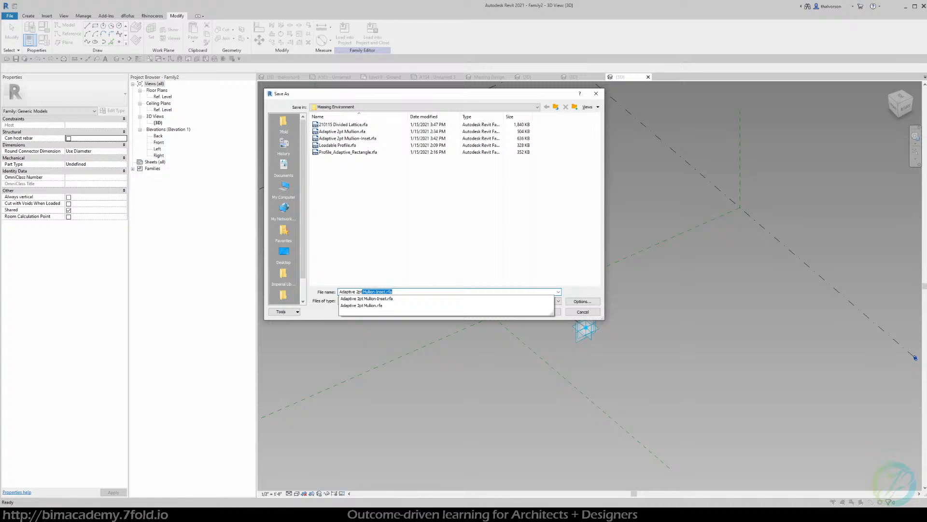
text(-demo)
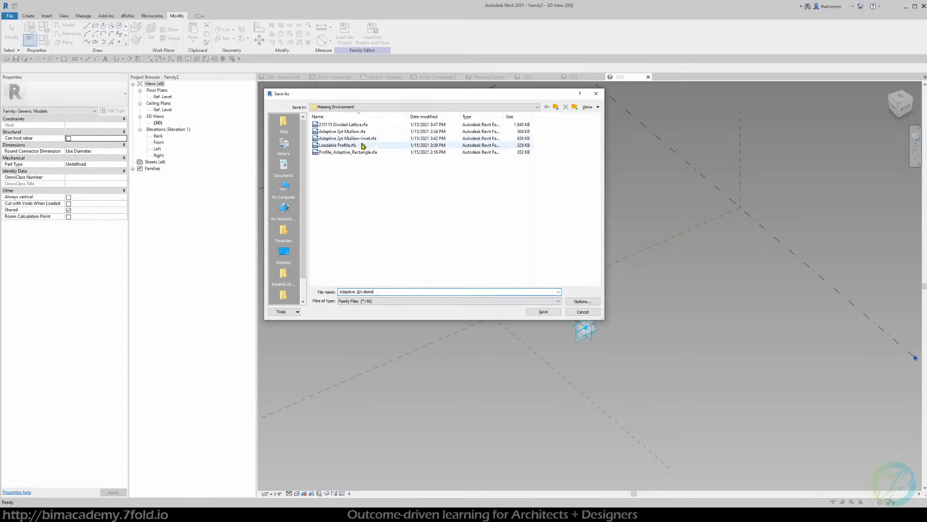
click(583, 301)
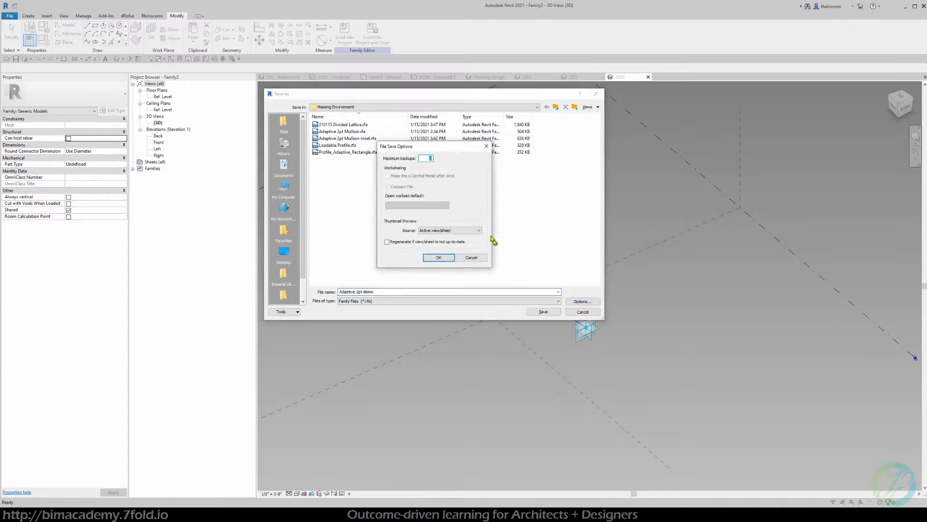
click(449, 259)
click(543, 311)
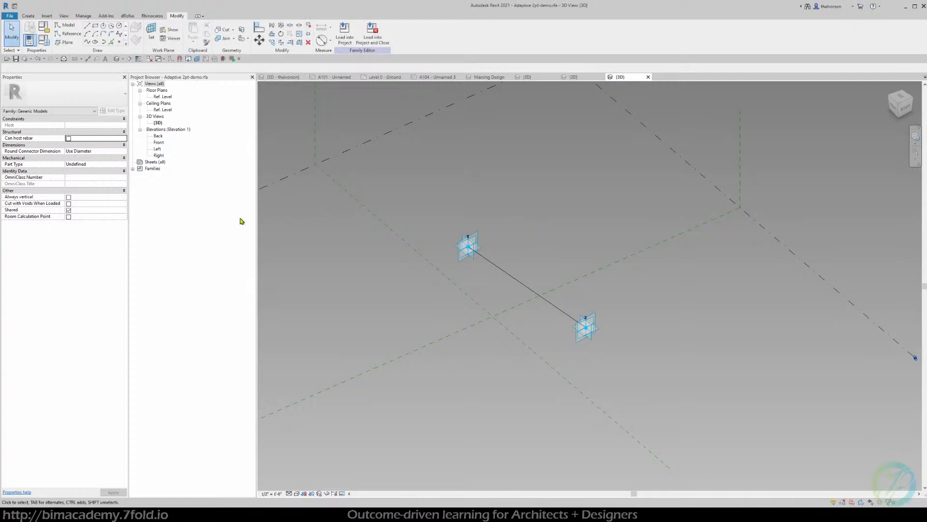
- Change the family category to Curtain Panels and save the family
click(47, 32)
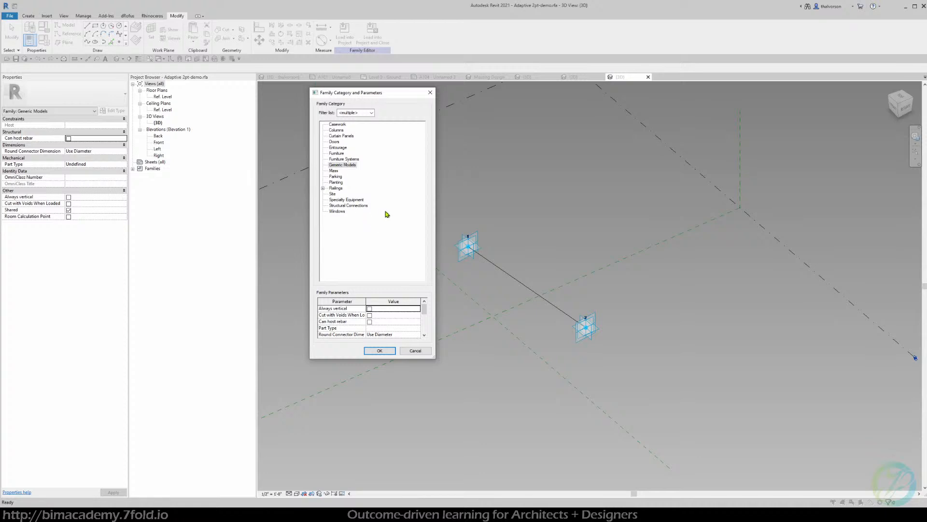
click(341, 165)
click(345, 136)
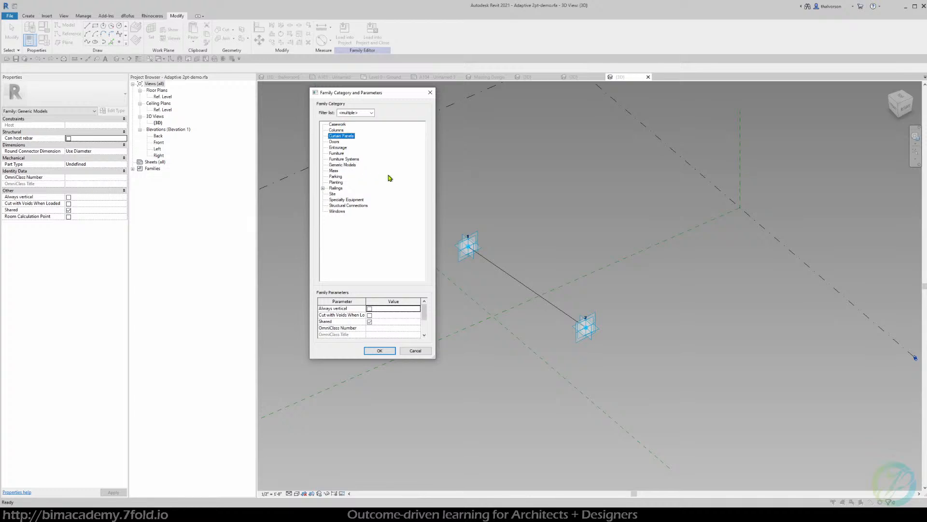
click(379, 351)
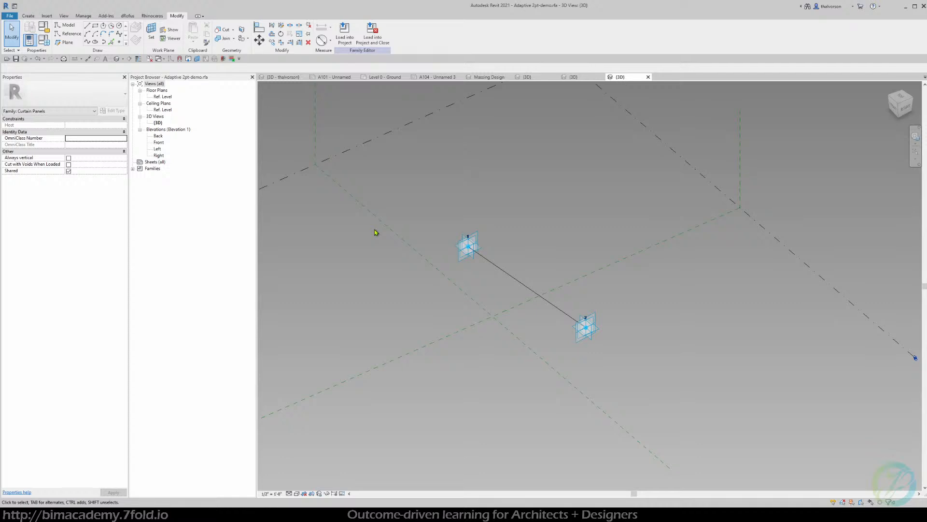
click(16, 59)
click(348, 40)
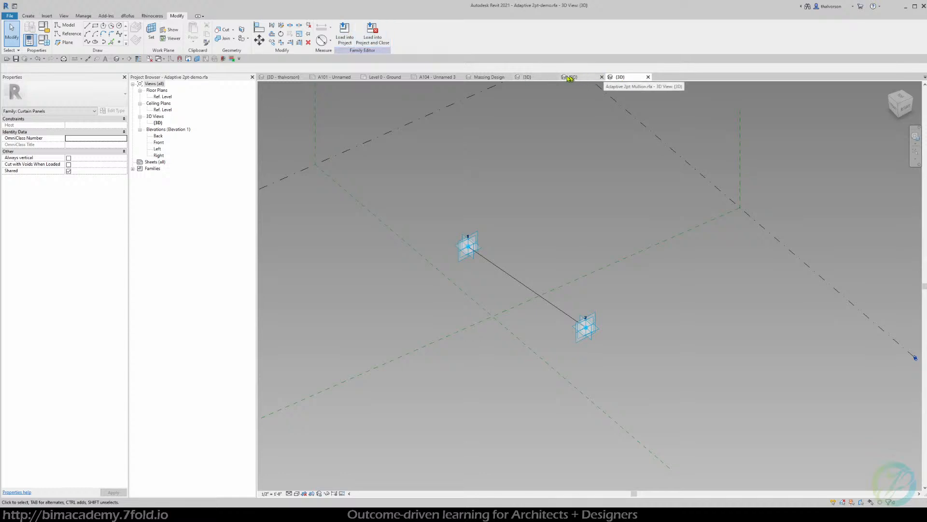
- Rename the family's {3D} view to Adaptive 2pt demo
right_click(158, 122)
click(188, 233)
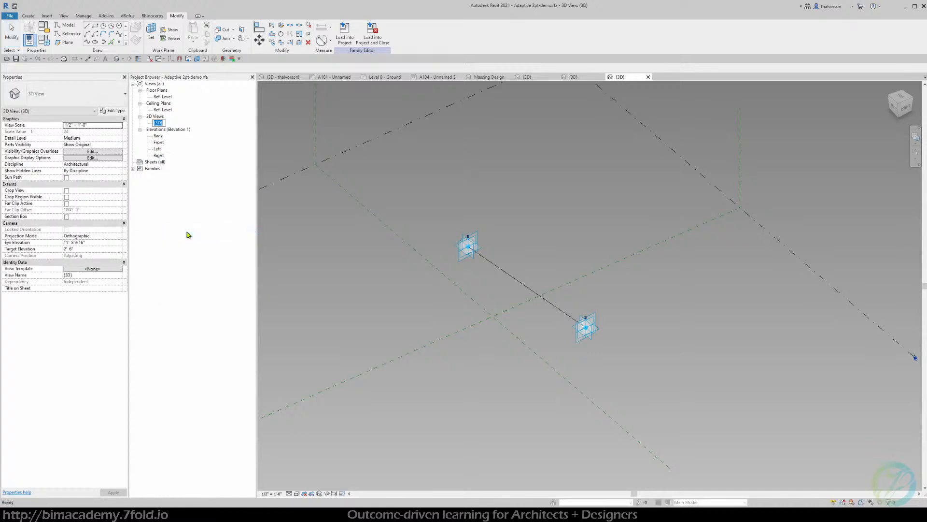
text(Adaptive 2pt demo)
key(Return)
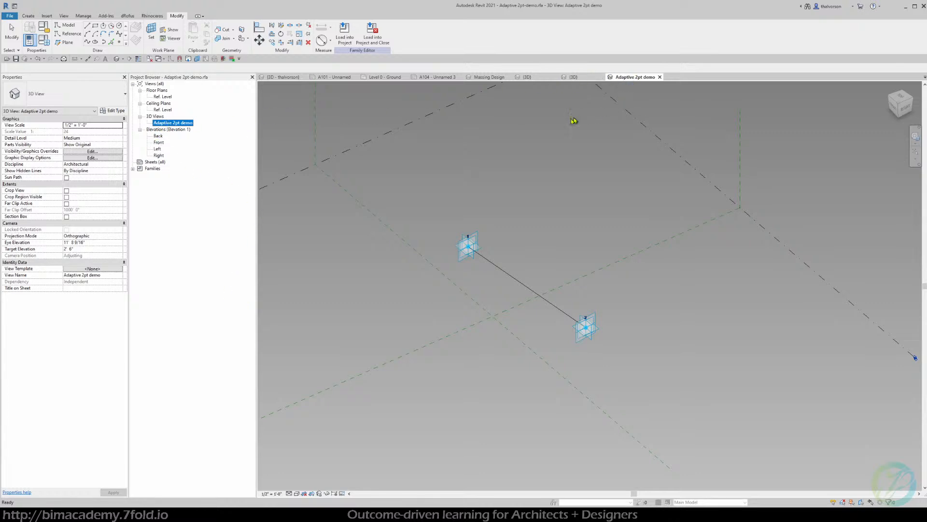
- Load the Adaptive 2pt-demo family into the open mass family Family1 only
click(352, 41)
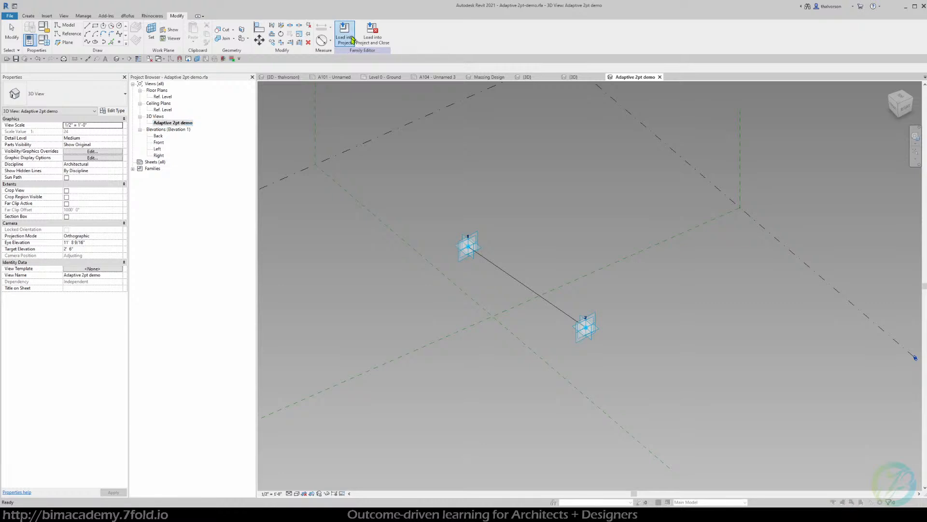
click(418, 236)
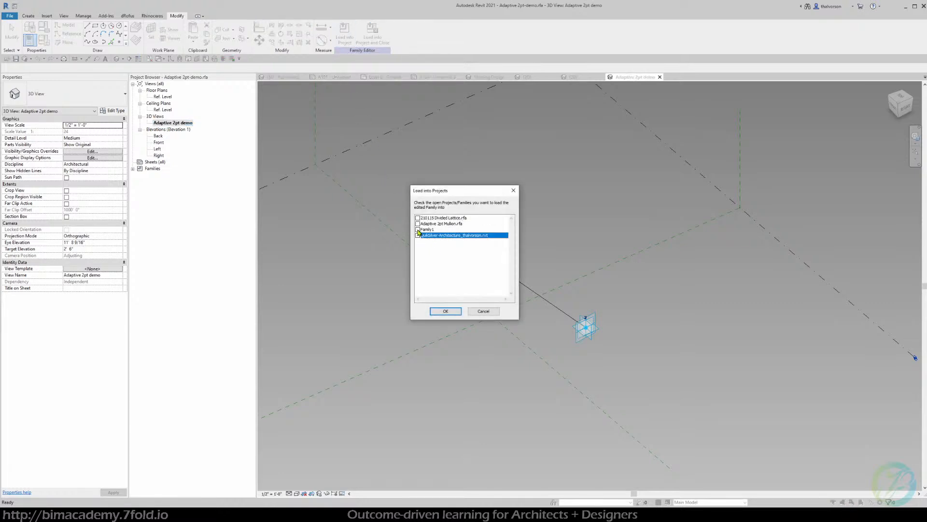
click(418, 230)
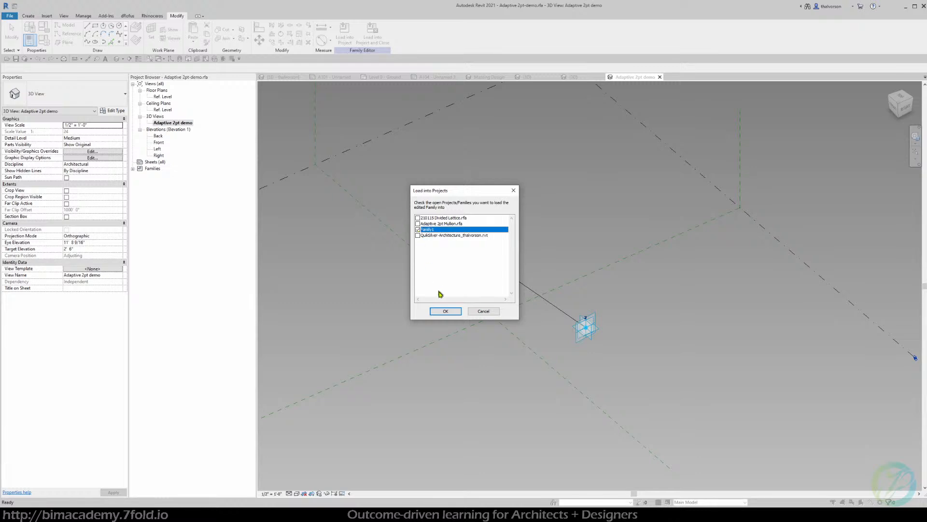
click(447, 311)
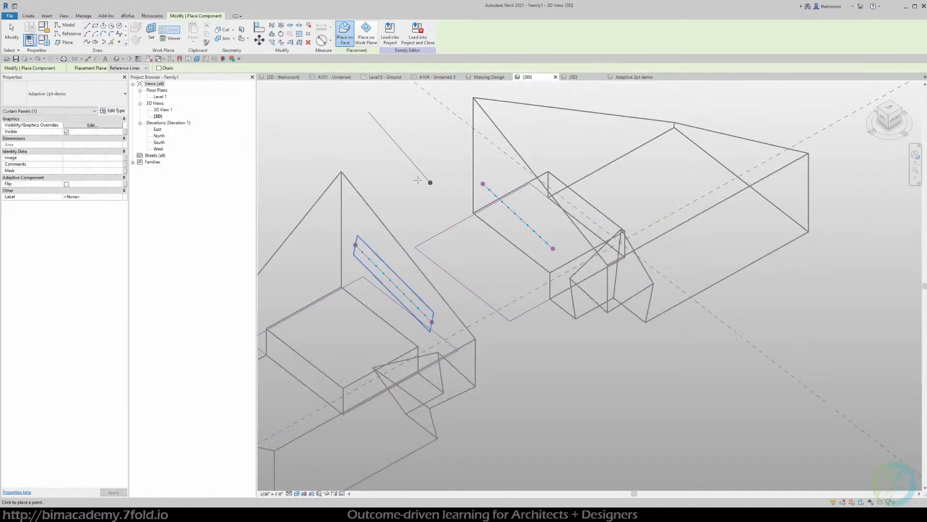
- Place one Adaptive 2pt-demo instance freely in the empty space near the two masses and end the placement
click(410, 130)
key(Escape)
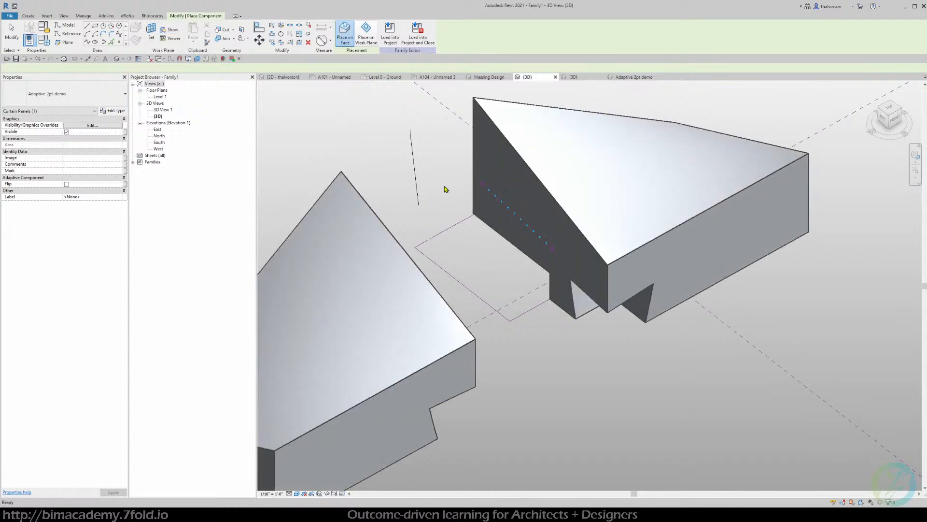
key(Escape)
shift+middle_drag(414, 190, 304, 164)
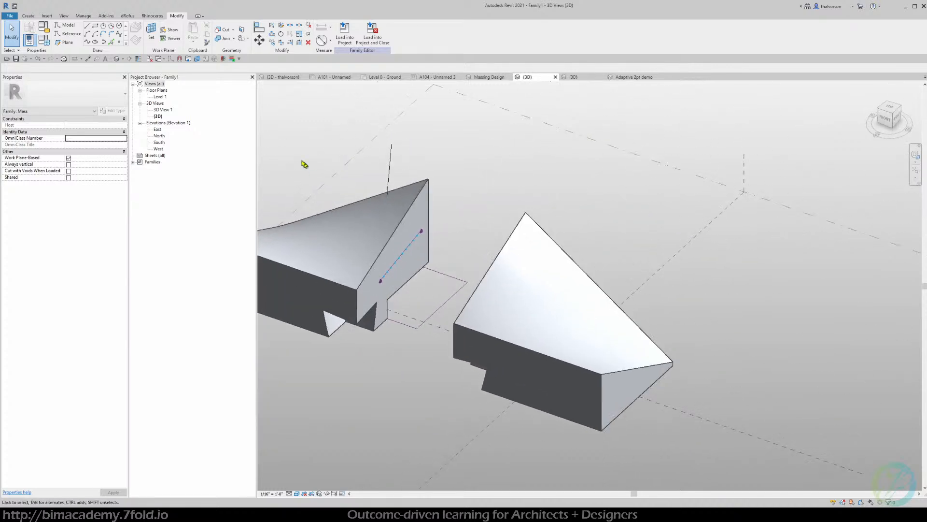
- Save the mass family as 210115 Divided Lattice-demo.rfa in the Massing Environment folder with maximum backups set to 1
click(16, 59)
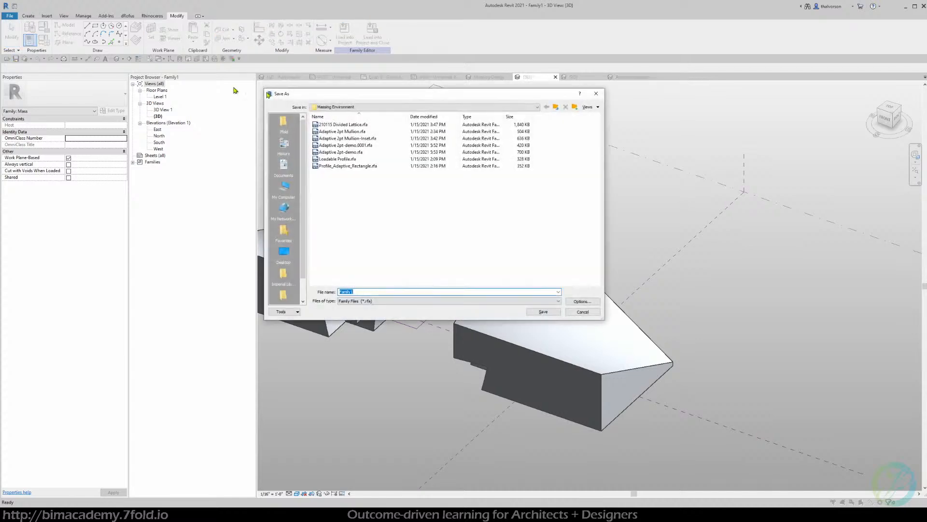
click(381, 209)
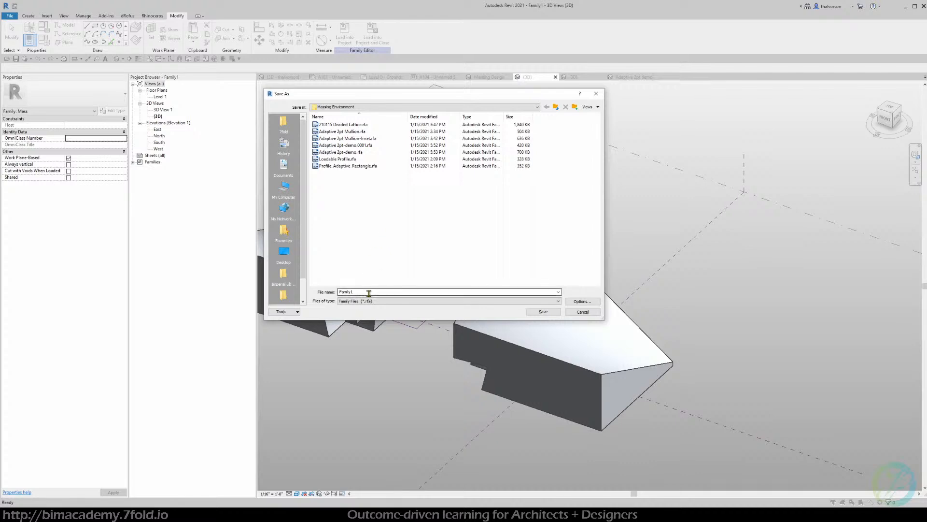
click(360, 119)
click(358, 118)
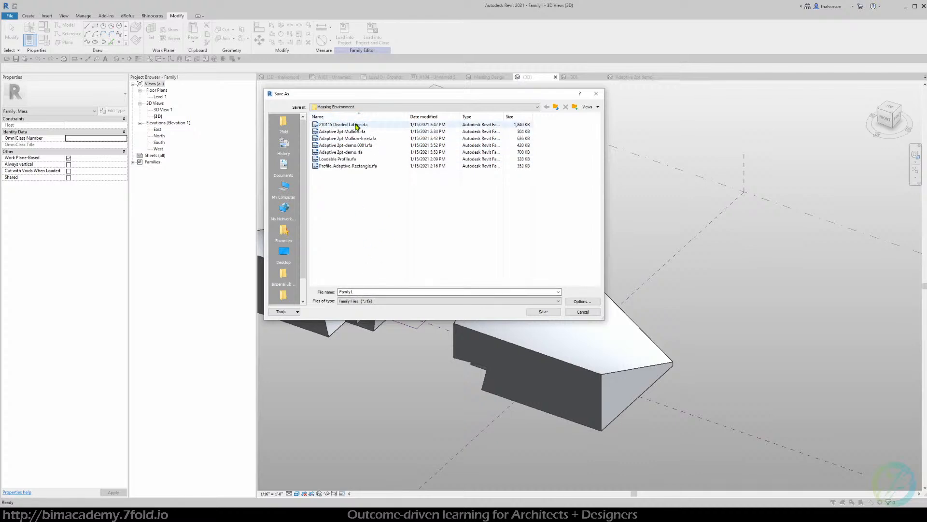
click(357, 125)
click(389, 292)
click(379, 292)
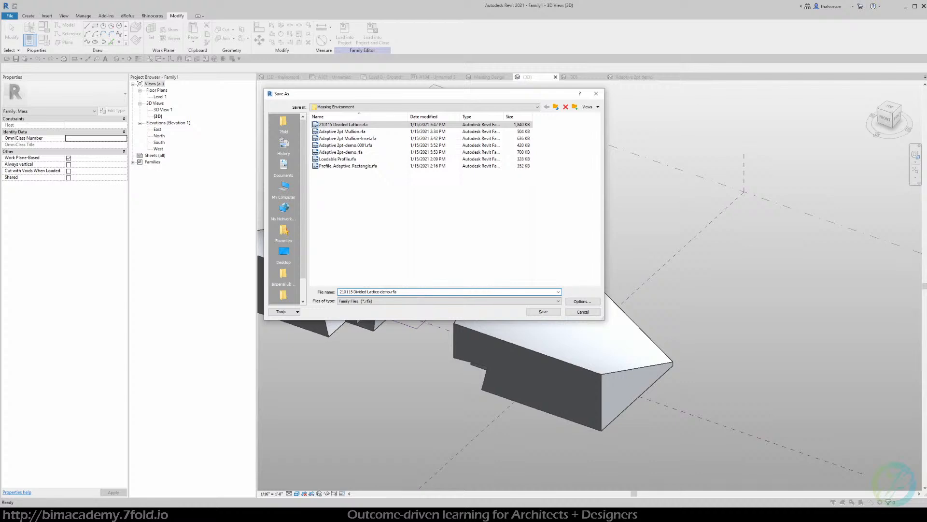
click(582, 301)
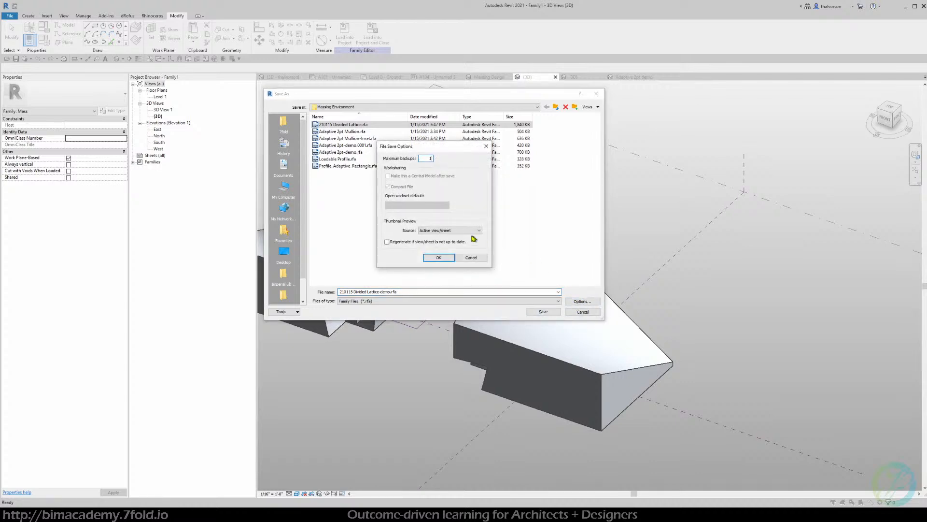
click(438, 257)
click(543, 312)
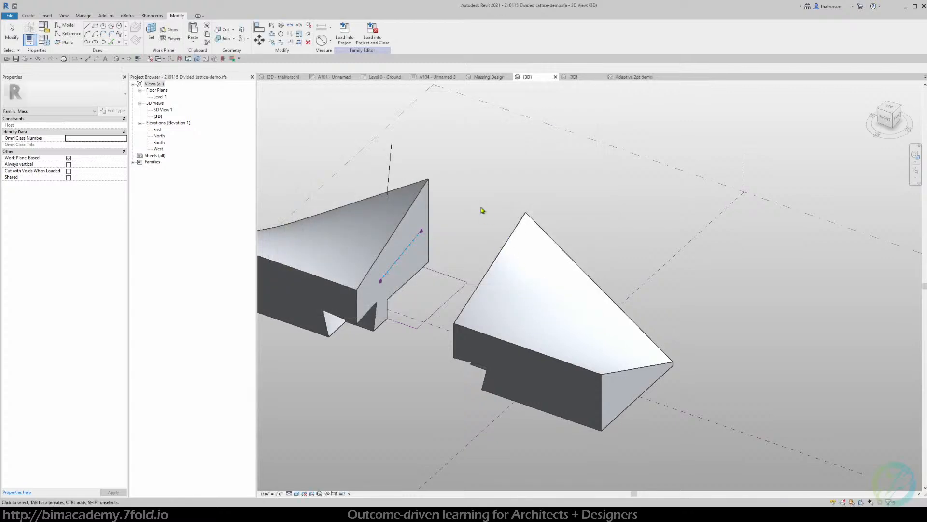
- Create a similar Adaptive 2pt-demo instance spanning the lower end points of the divided paths on the two masses' facing walls
shift+middle_drag(481, 207, 549, 187)
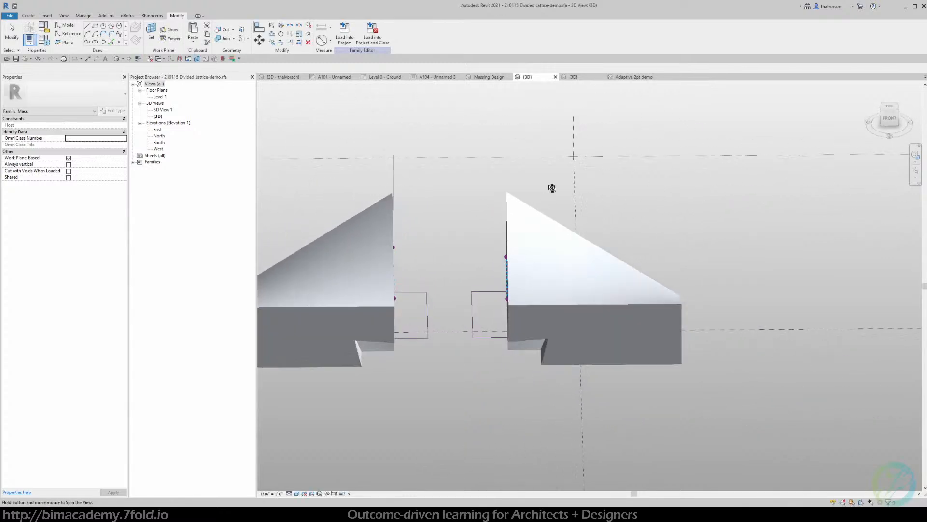
click(396, 181)
shift+middle_drag(414, 186, 337, 186)
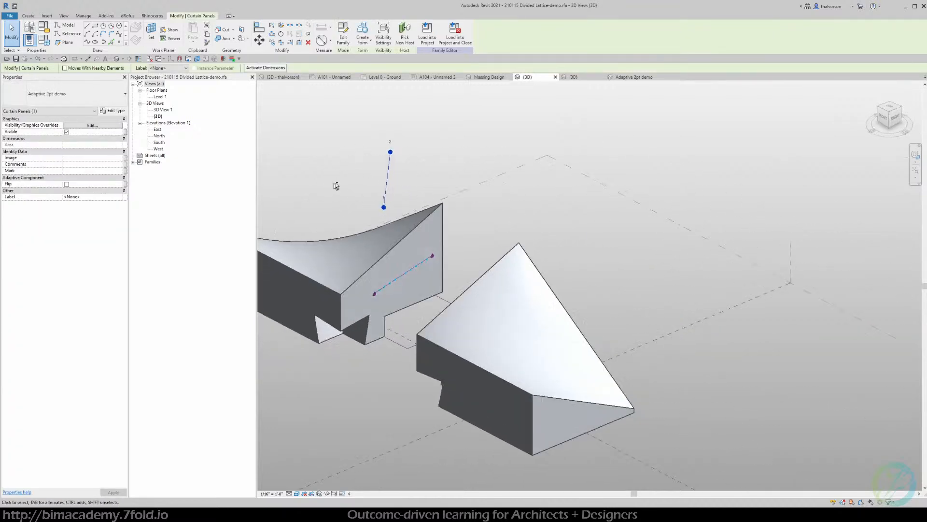
right_click(391, 164)
click(417, 231)
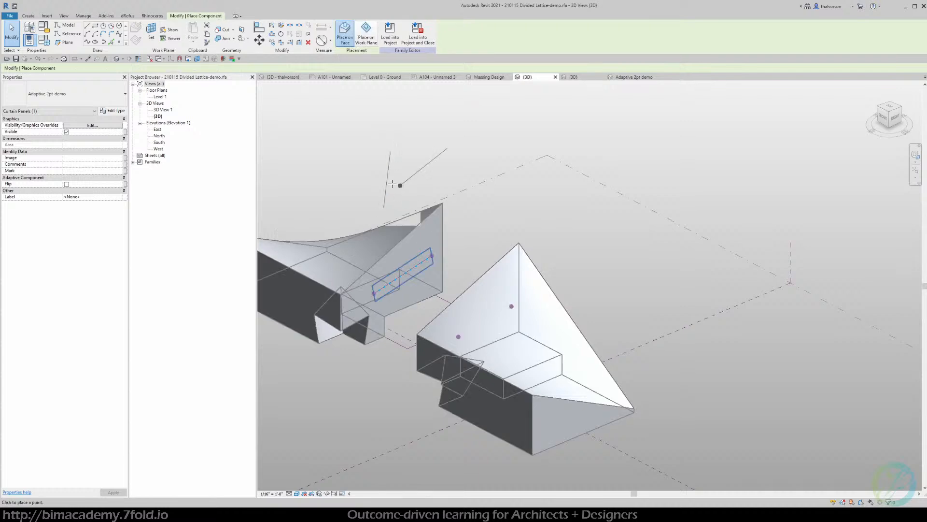
scroll(389, 306, up, 3)
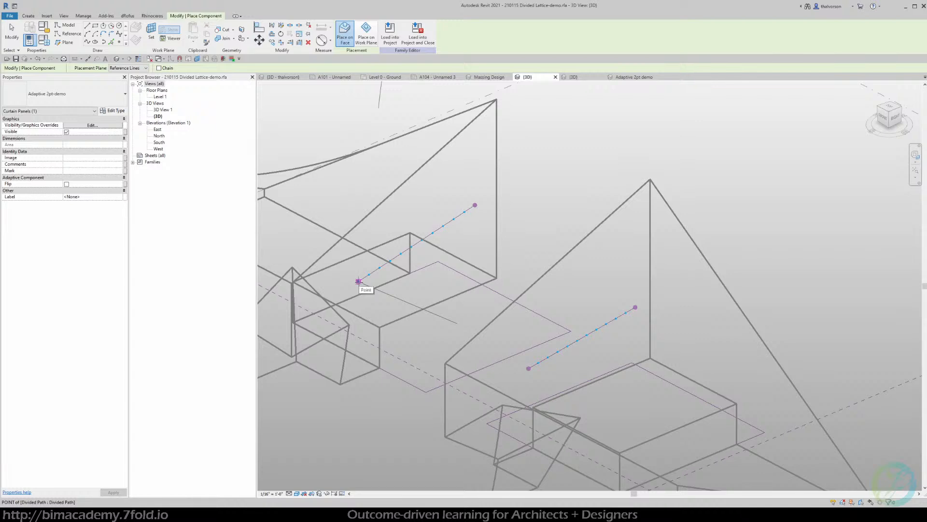
click(359, 281)
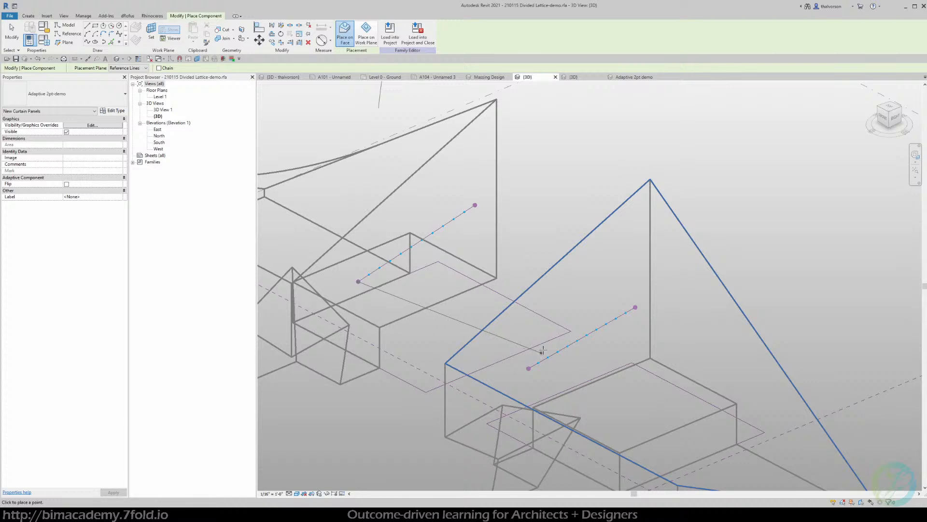
shift+middle_drag(507, 348, 628, 254)
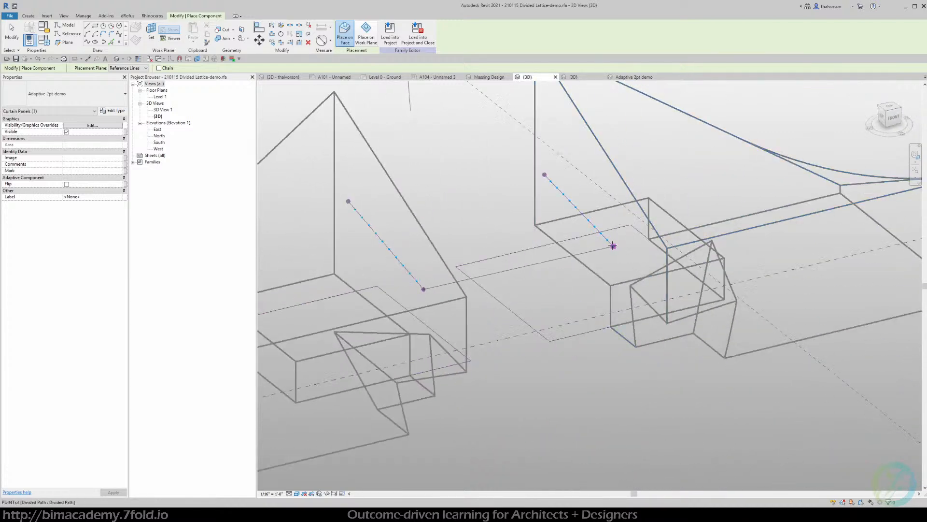
click(613, 246)
key(Escape)
shift+middle_drag(629, 249, 651, 259)
key(Escape)
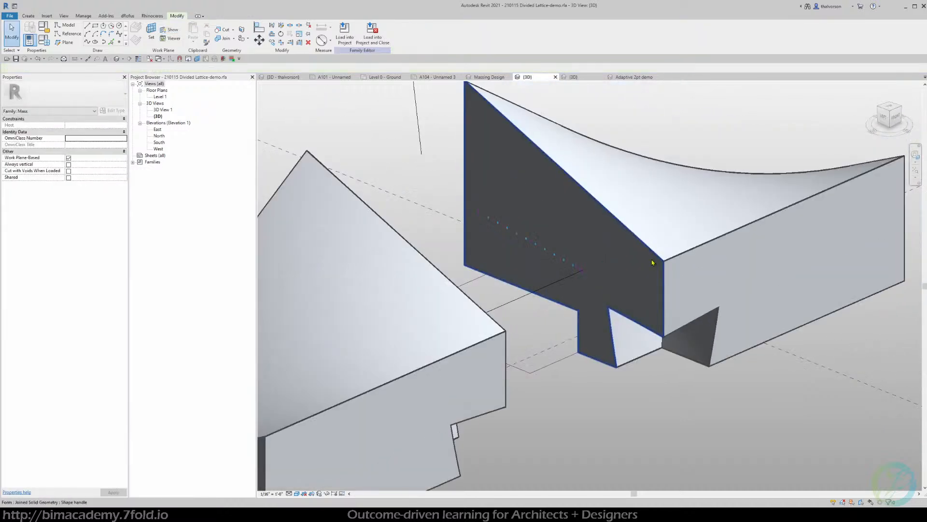
- Repeat the spanning Adaptive 2pt-demo component along all points of the two divided paths
click(563, 279)
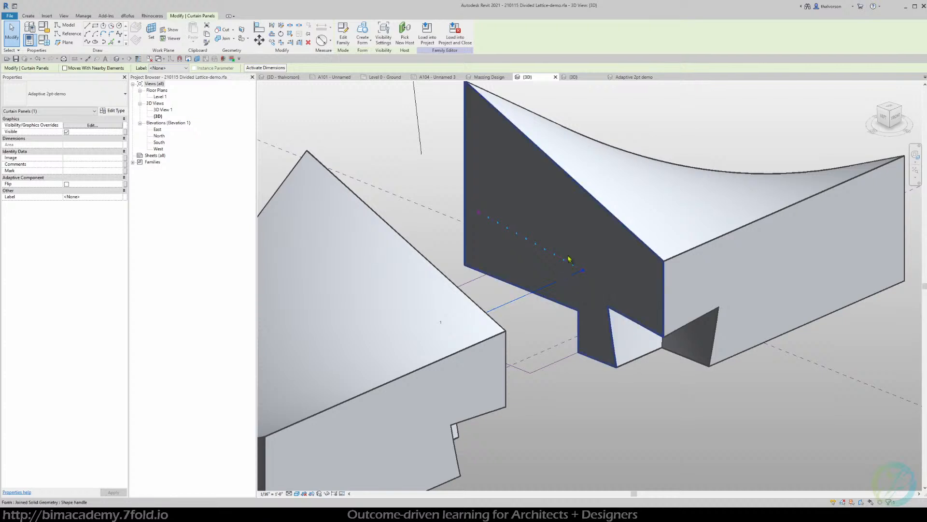
shift+middle_drag(569, 259, 412, 288)
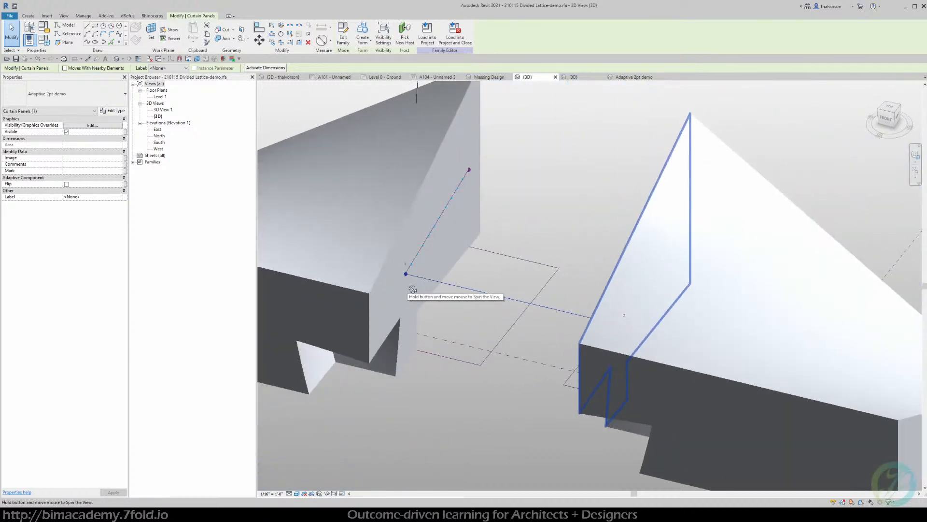
key(Escape)
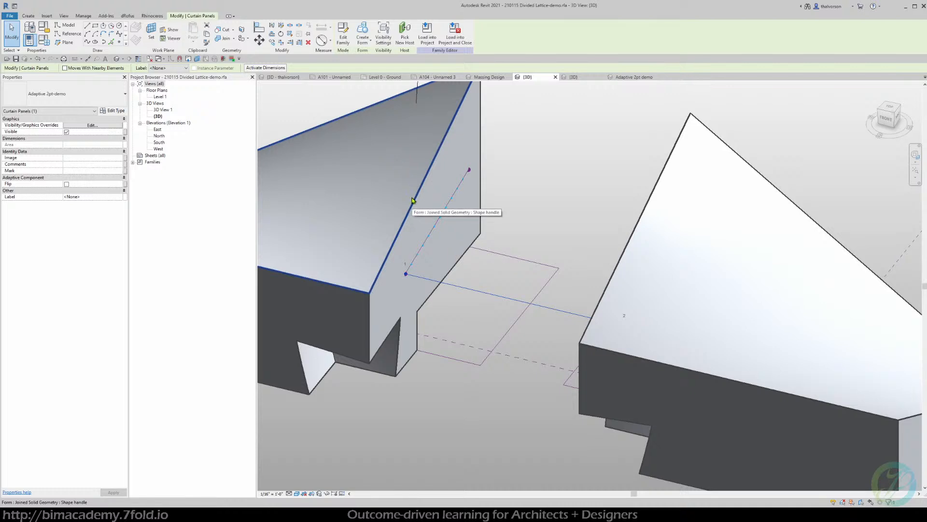
click(292, 34)
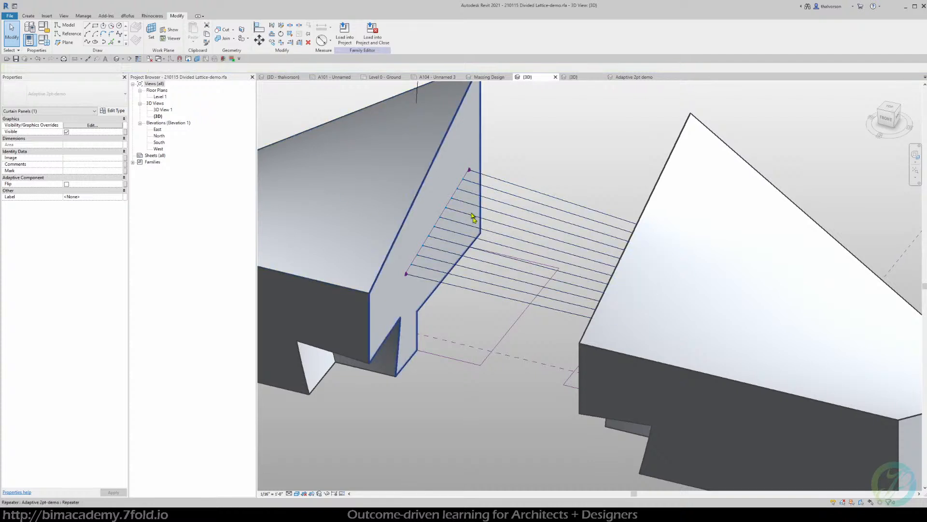
key(Escape)
- Move the divided path's upper end point higher on the left mass's facing wall and its lower end point toward the wall's front edge
shift+middle_drag(555, 213, 524, 166)
click(524, 168)
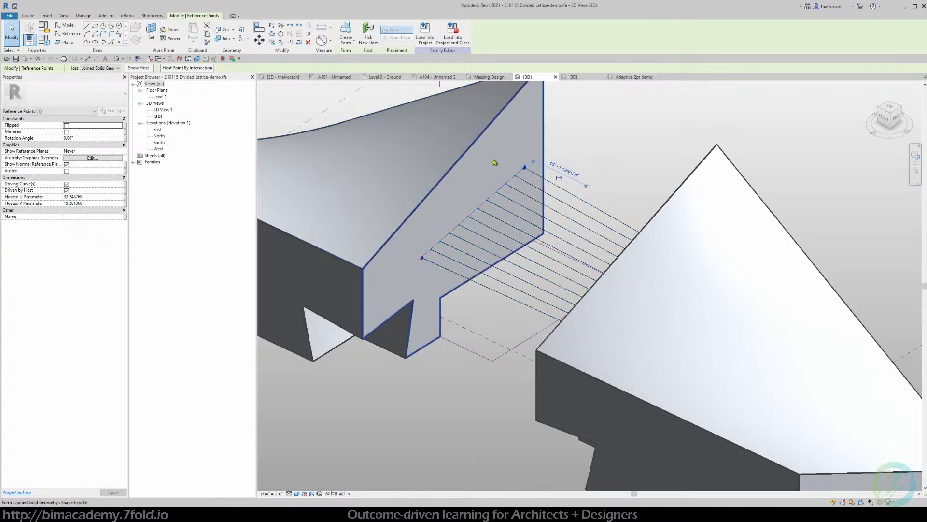
drag(527, 152, 528, 118)
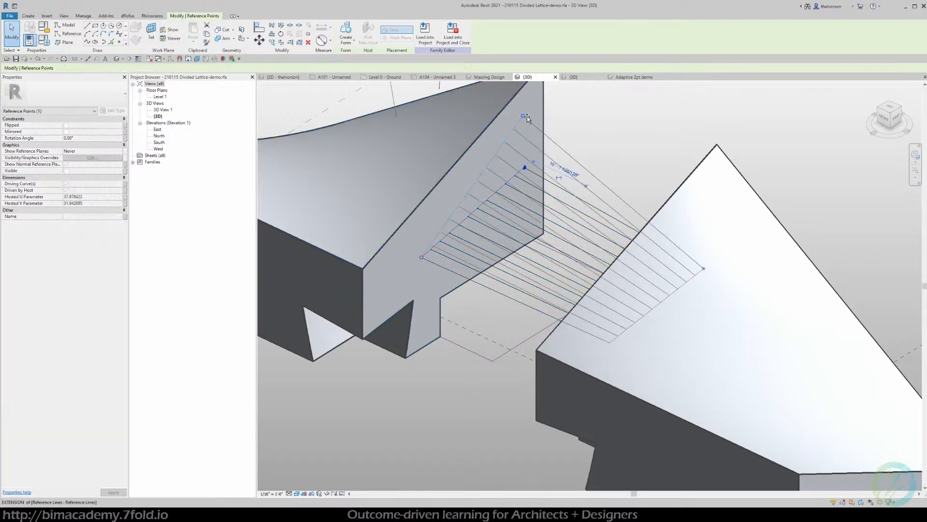
click(423, 257)
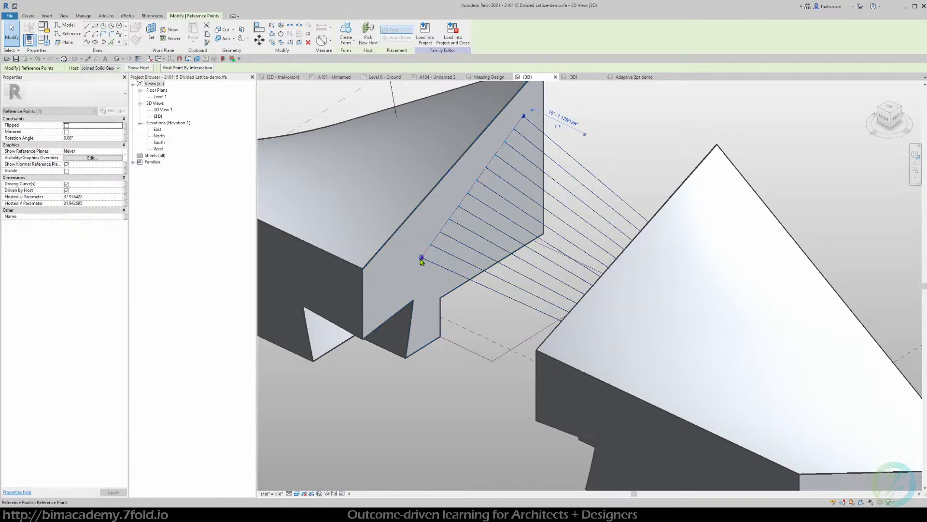
drag(363, 289, 368, 284)
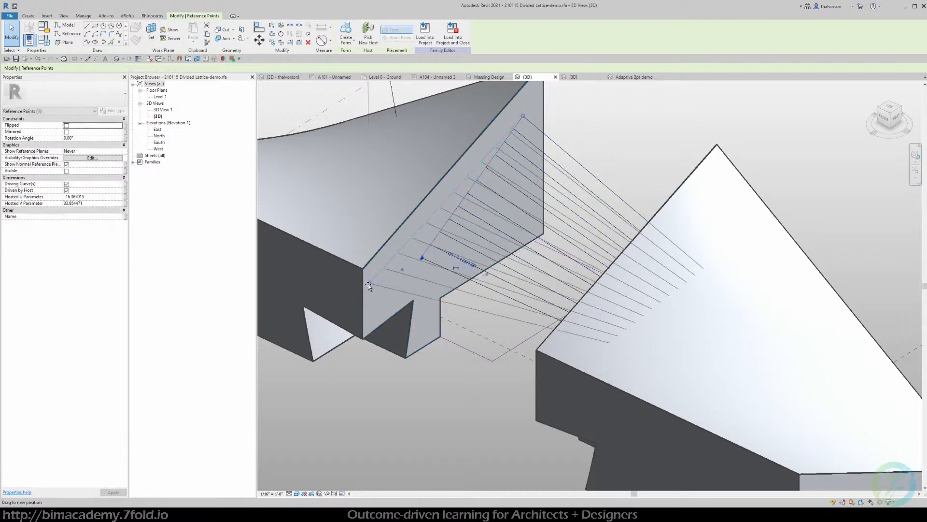
mouse_move(441, 260)
shift+middle_down()
mouse_move(478, 258)
mouse_move(453, 263)
shift+middle_up()
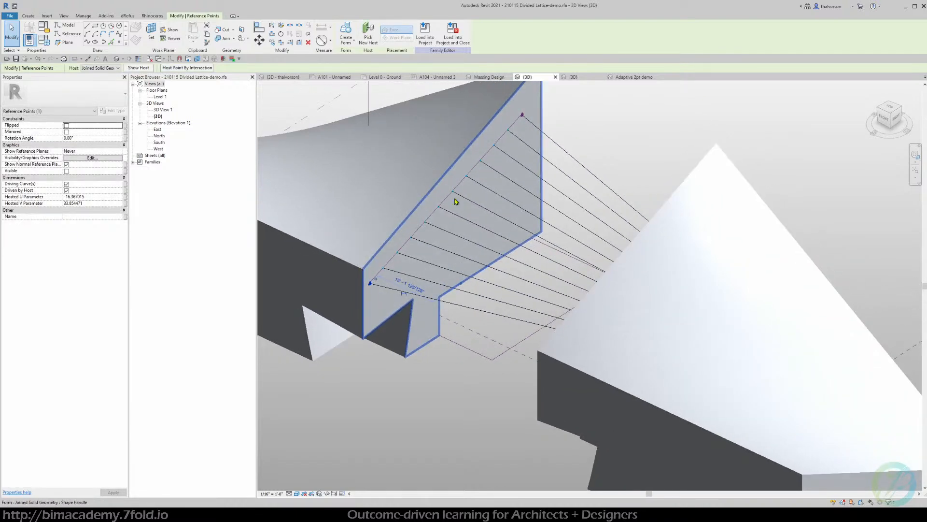
- Set the family's Number of Divisions parameter to 18 and apply it to the lattice
click(31, 41)
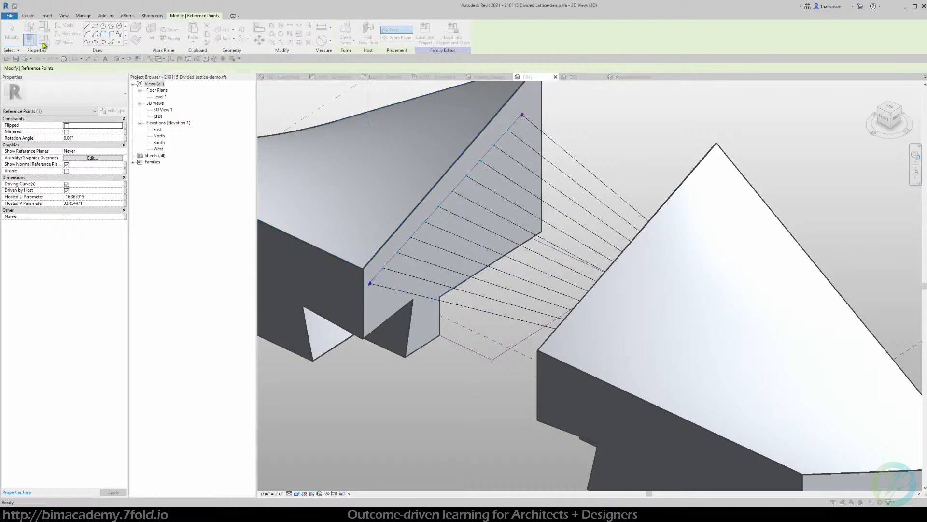
drag(454, 58, 198, 128)
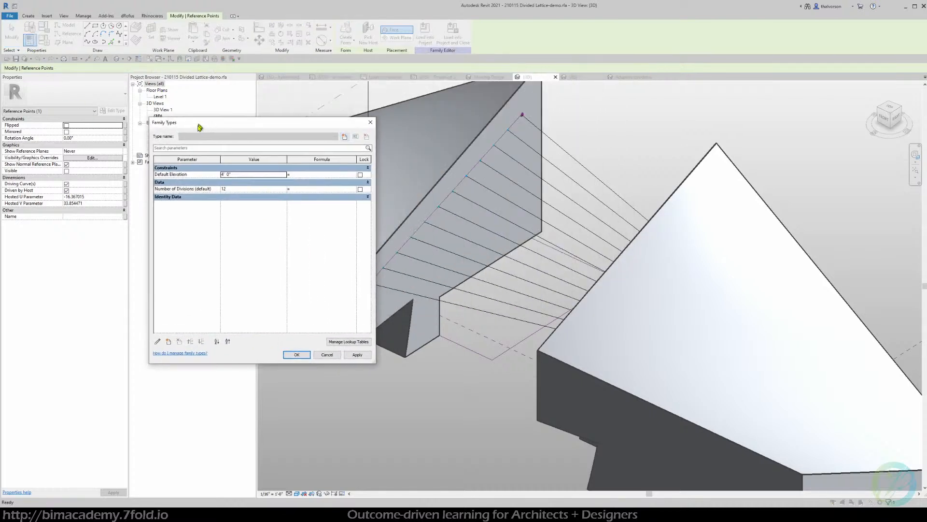
click(285, 191)
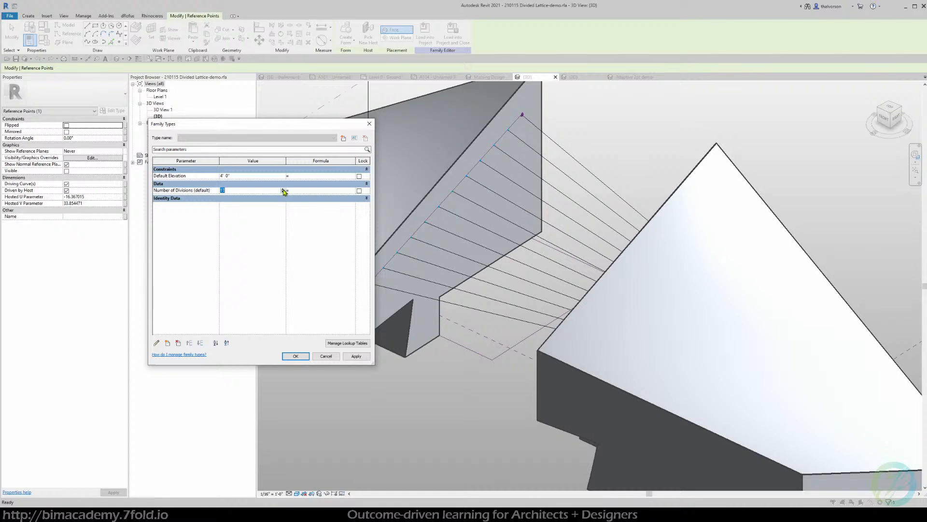
text(18)
click(356, 356)
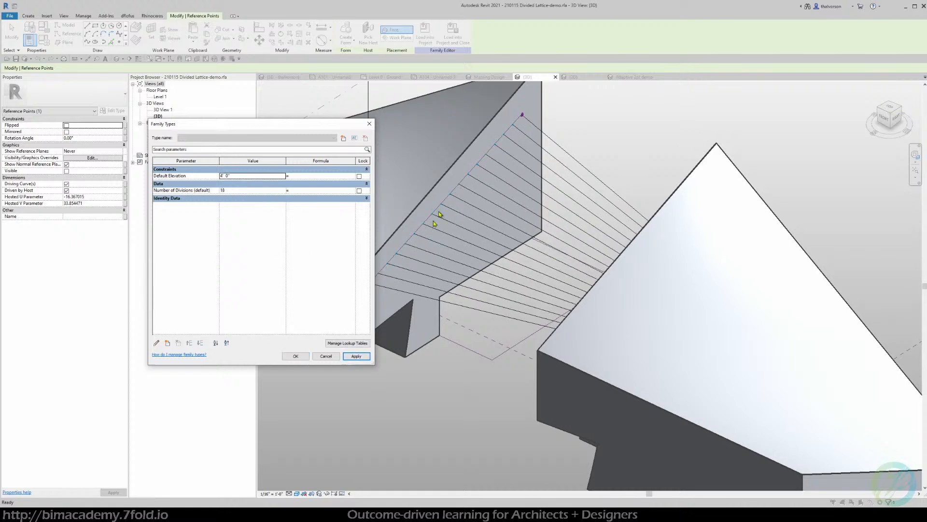
click(295, 356)
key(Escape)
shift+middle_drag(393, 375, 457, 309)
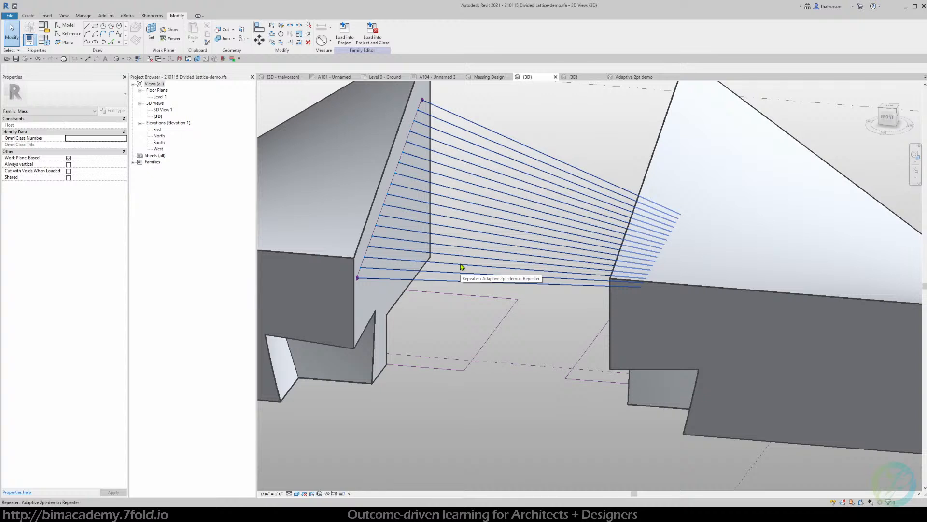
- Switch to the Massing Design view of 210115 Divided Lattice and temporarily isolate the fanned Adaptive 2pt Mullion repeater
click(630, 79)
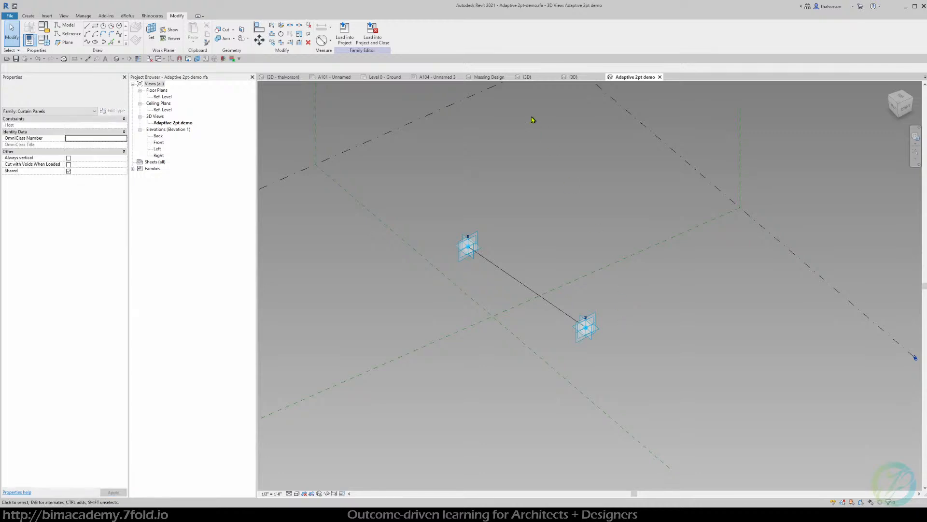
click(475, 76)
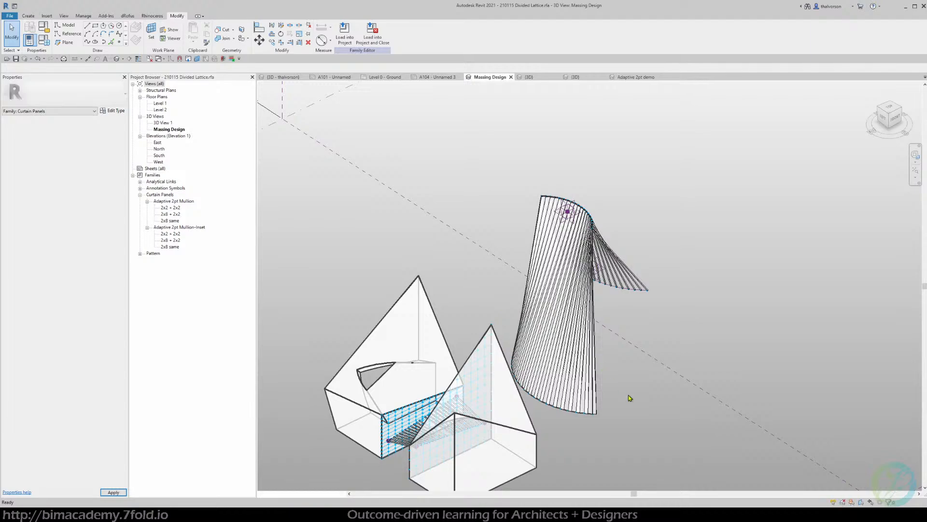
scroll(641, 303, up, 6)
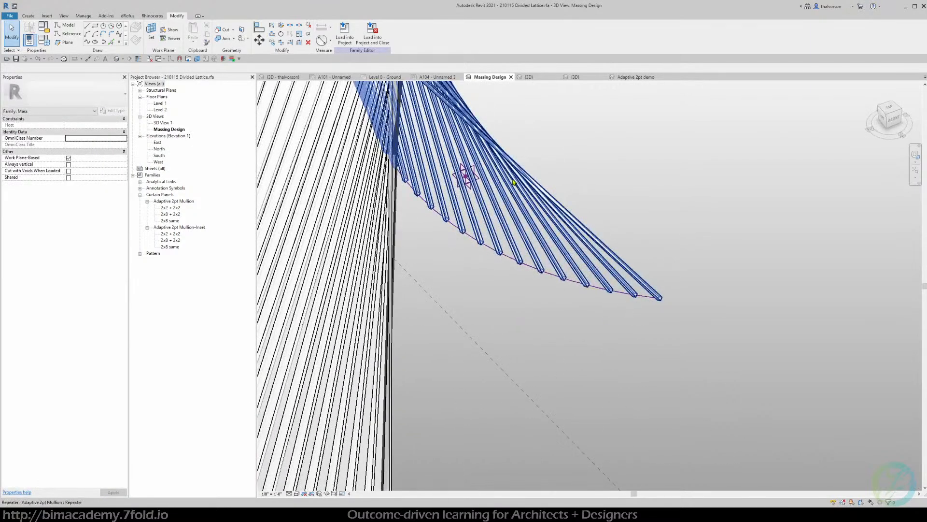
middle_drag(513, 182, 598, 345)
shift+middle_drag(553, 261, 586, 220)
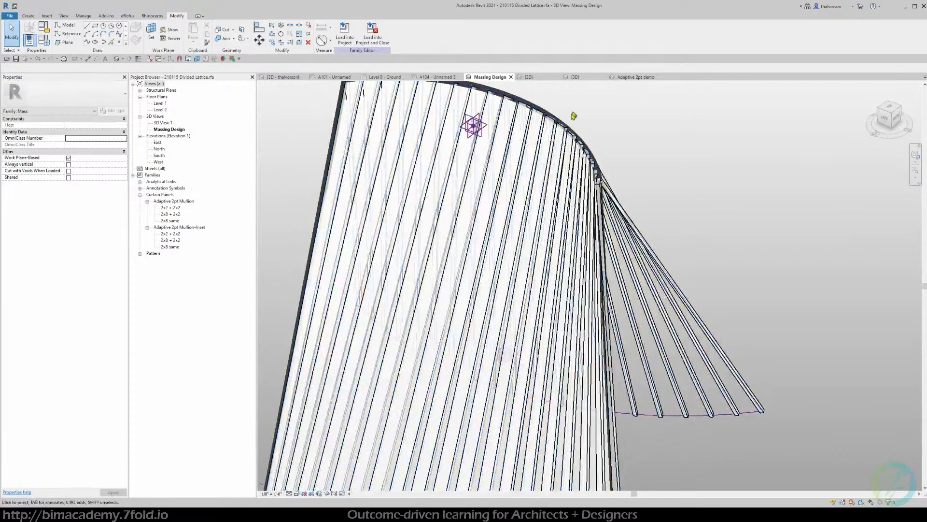
click(614, 191)
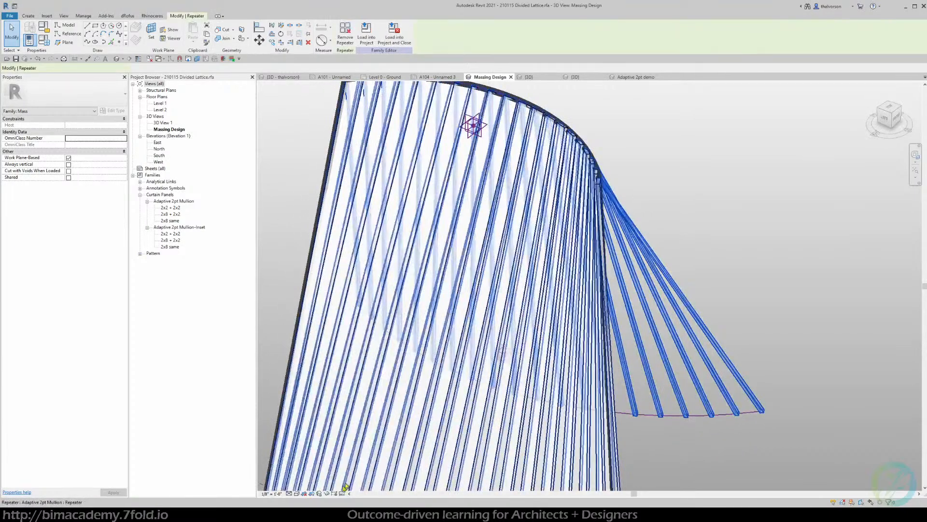
click(329, 493)
click(340, 470)
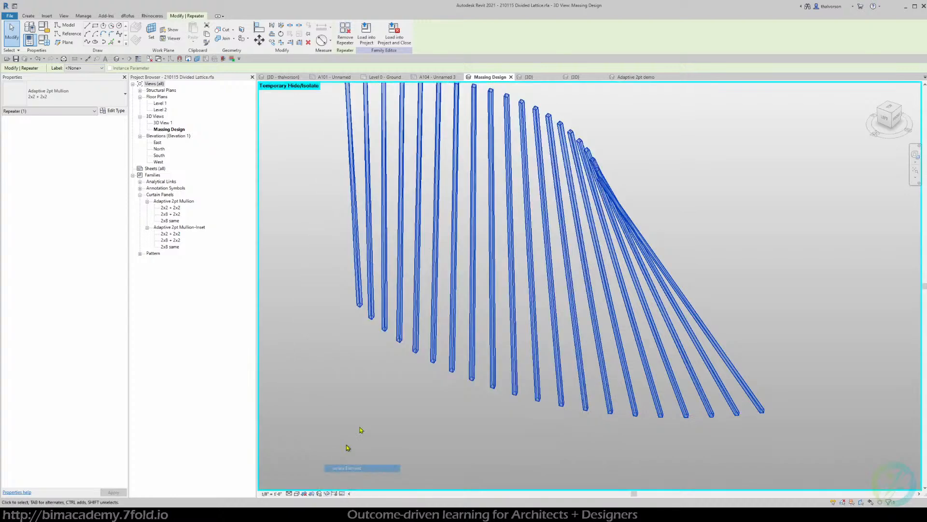
middle_drag(381, 317, 383, 267)
middle_drag(332, 235, 330, 298)
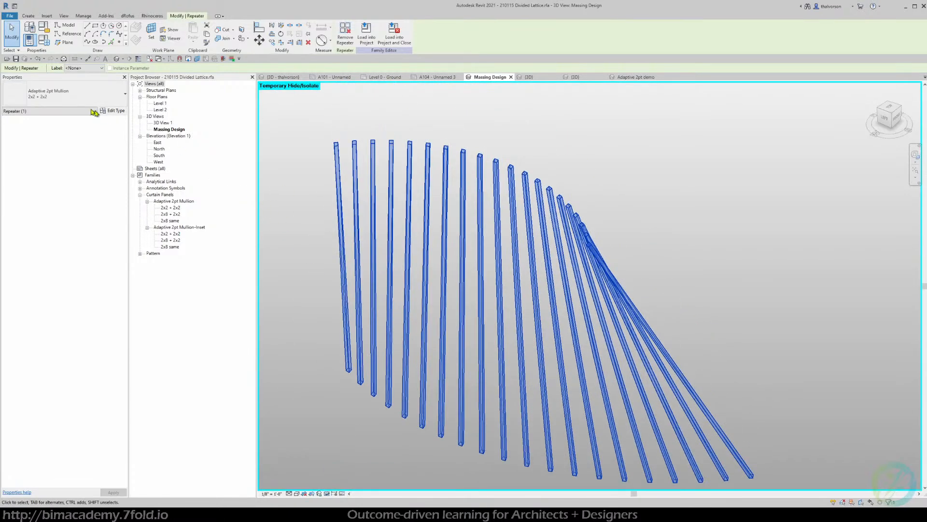
- Change the isolated repeater's type to Adaptive 2pt Mullion 2x8 + 2x2 and inspect the tapered members
click(46, 98)
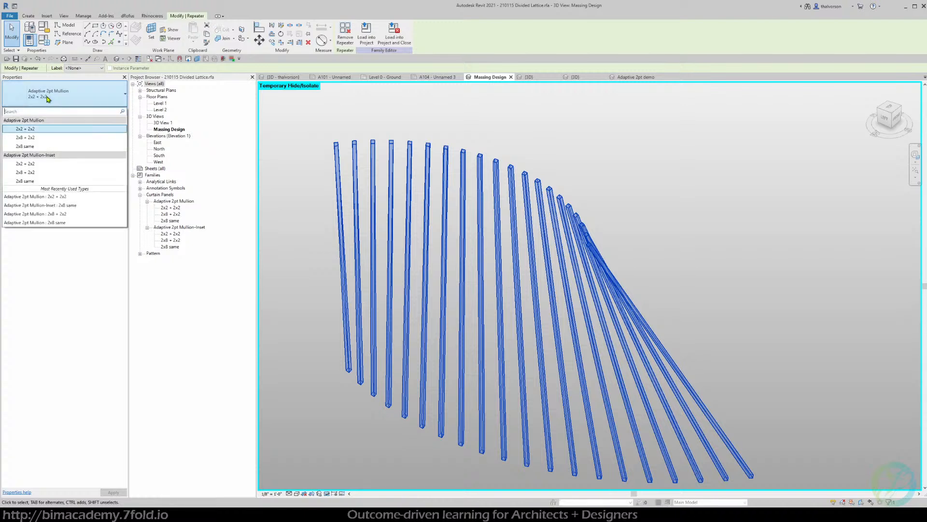
click(32, 140)
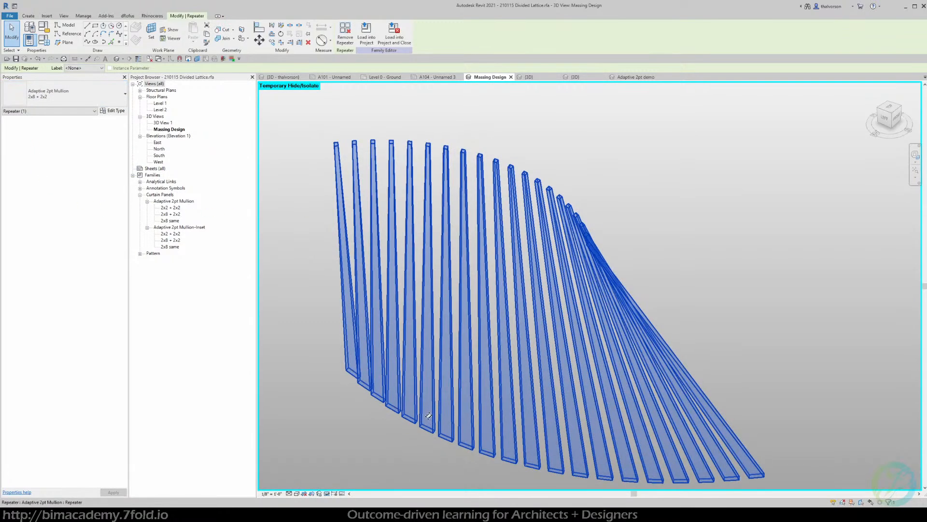
middle_drag(431, 407, 439, 351)
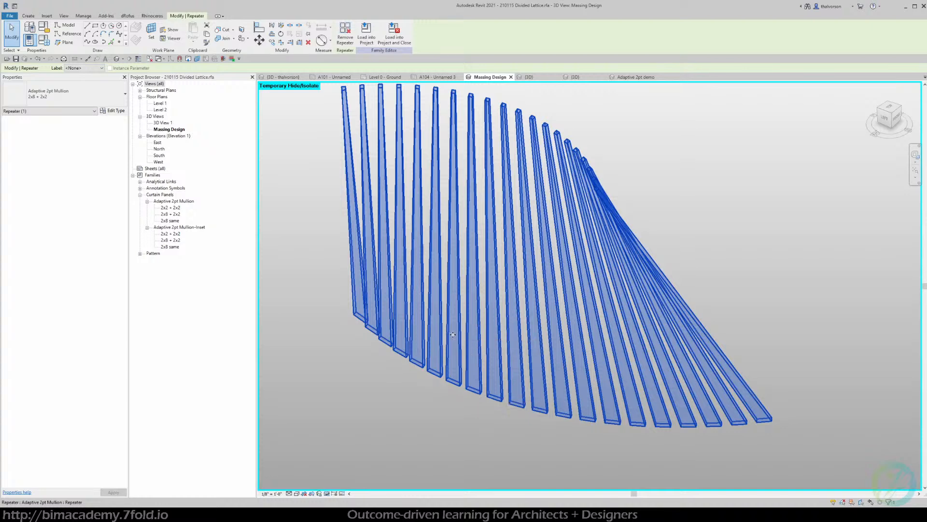
click(441, 419)
shift+middle_drag(441, 418, 467, 273)
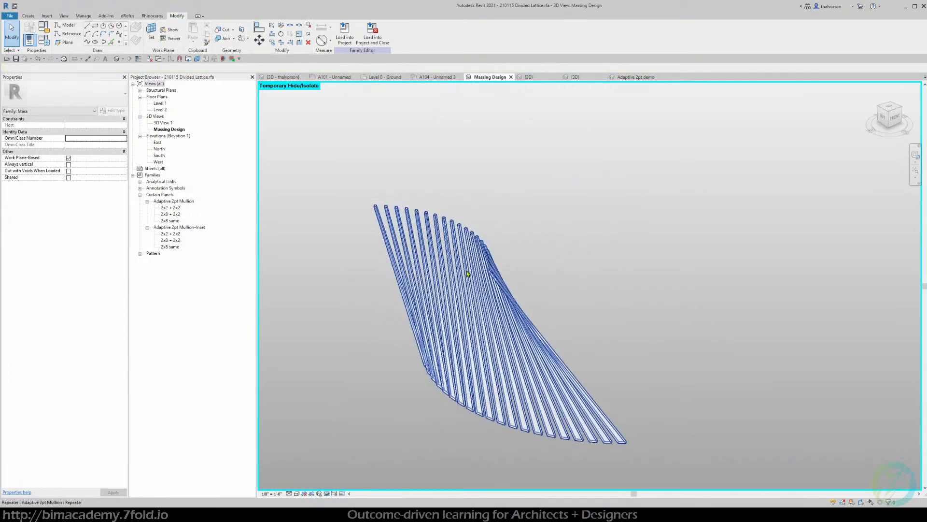
- In the Adaptive 2pt-demo family, draw a reference-line rectangle about 3'-6" tall from placement point 1 on its vertical plane facing along the line
click(631, 79)
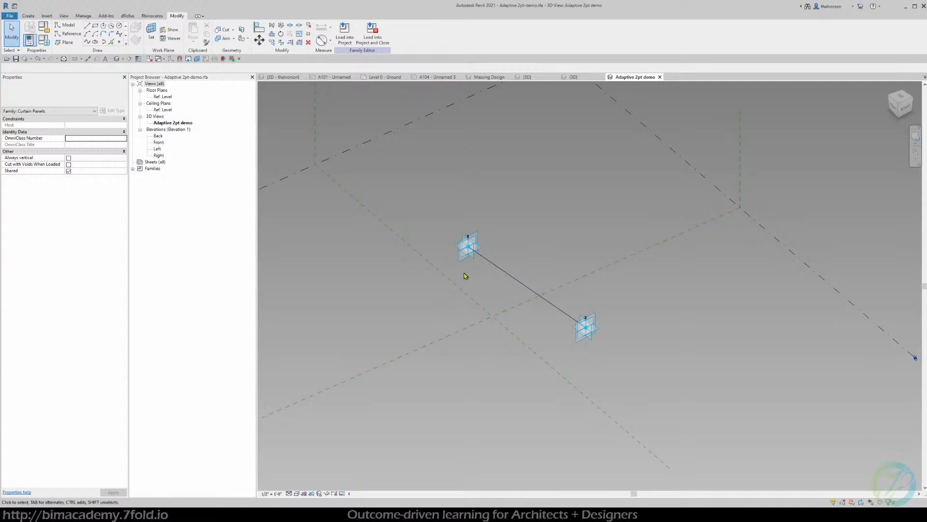
shift+middle_drag(511, 256, 520, 205)
scroll(474, 266, up, 3)
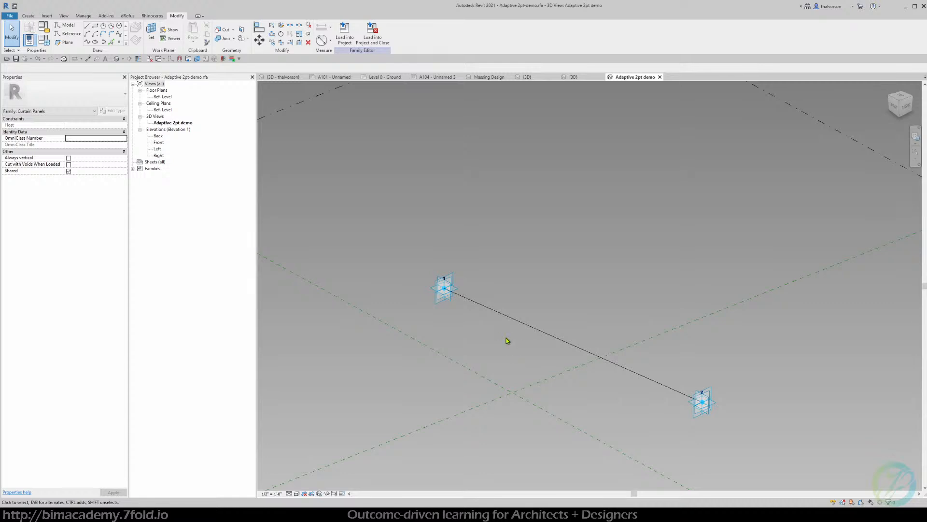
shift+middle_drag(508, 340, 485, 320)
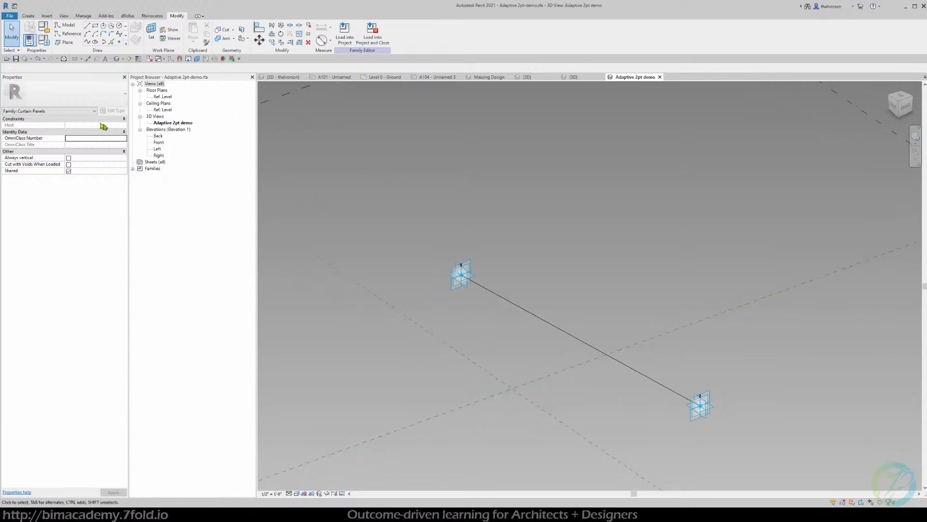
click(71, 34)
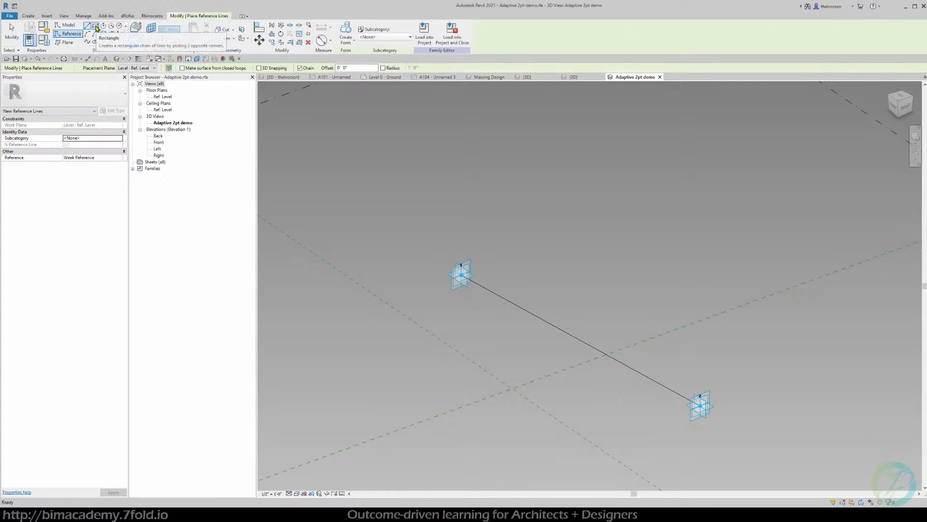
click(95, 27)
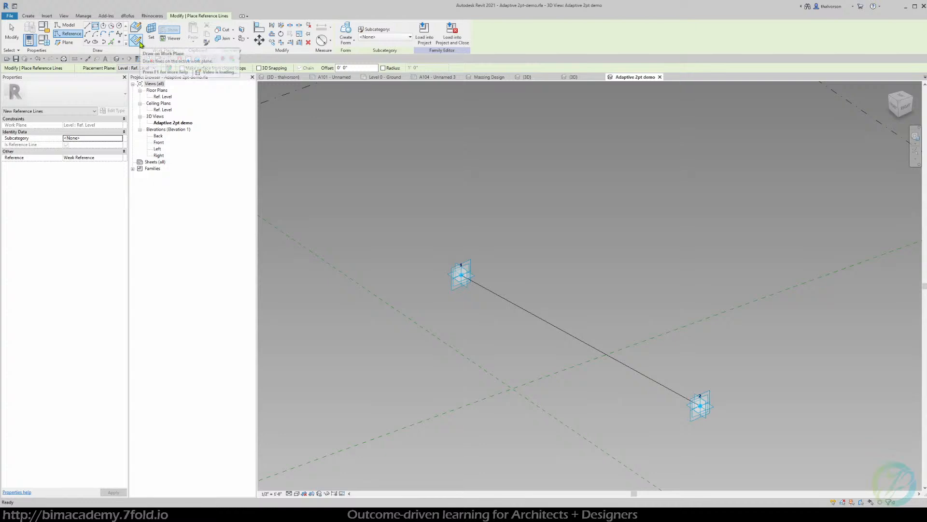
key(Escape)
key(Escape)
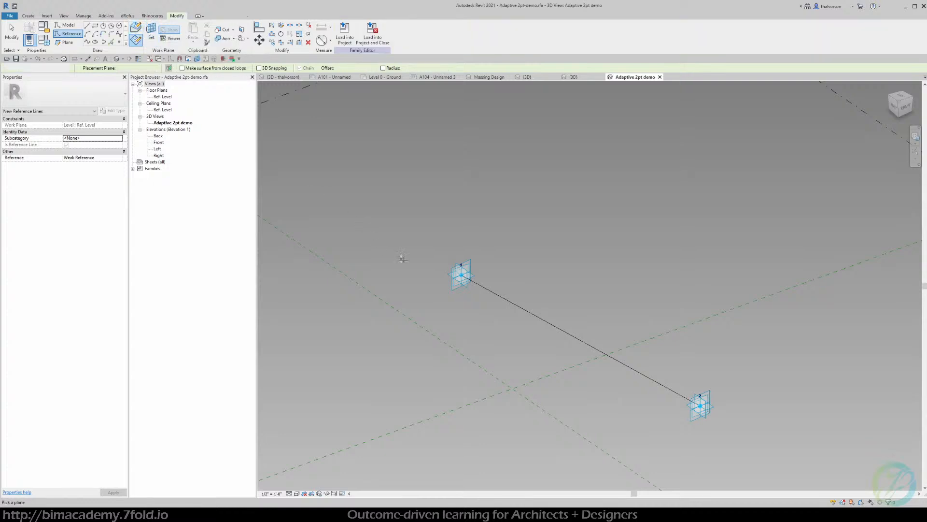
key(Return)
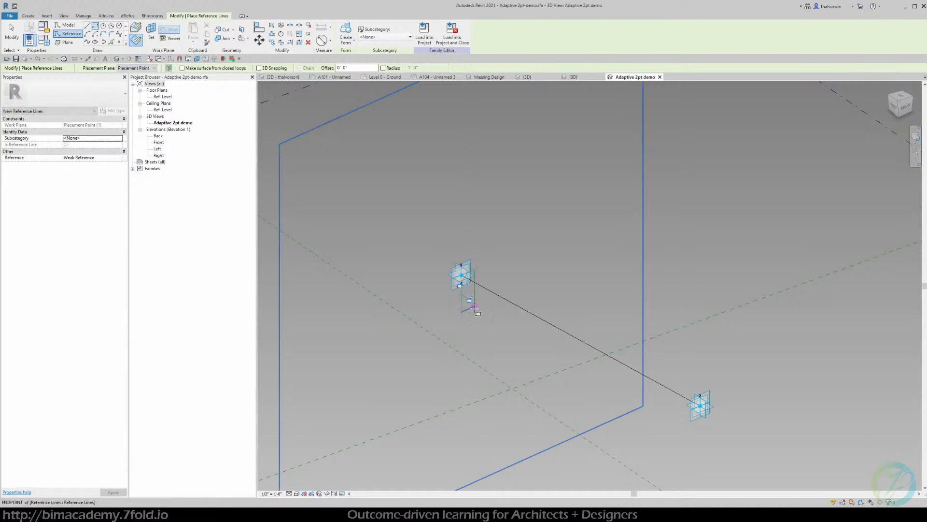
key(Escape)
key(Escape)
- Move the rectangle's vertical edge at placement point 1 outward so the point lies between the two vertical edges
scroll(467, 295, up, 2)
key(Tab)
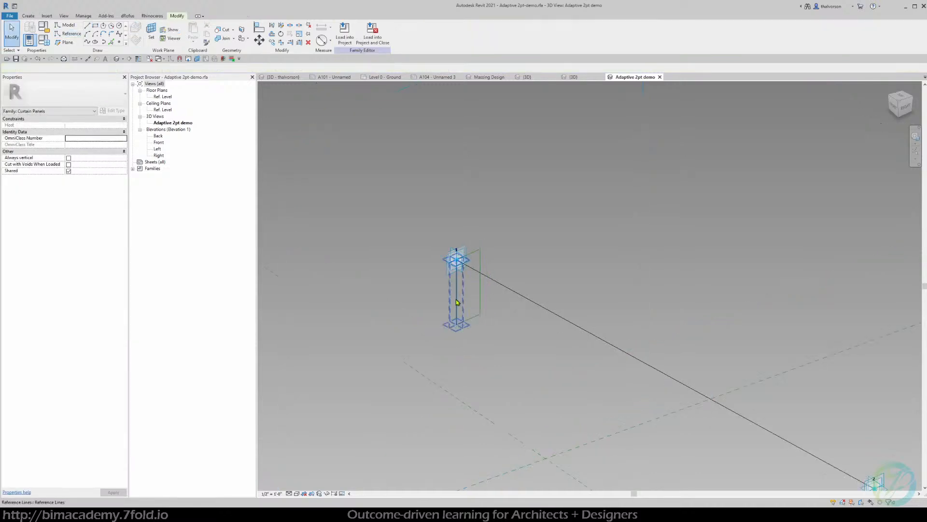
drag(456, 303, 440, 306)
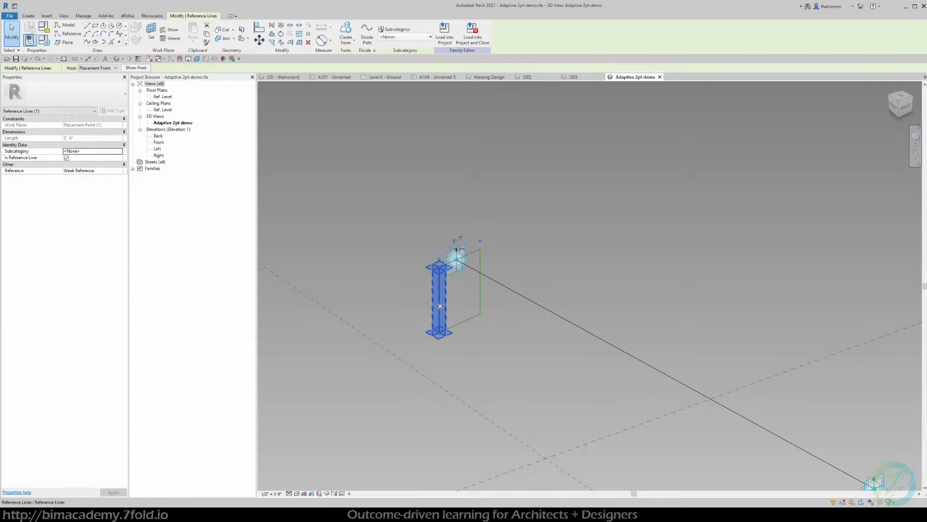
- Add a continuous aligned dimension from one vertical edge of the rectangle through placement point 1 to the other vertical edge
key(d)
key(i)
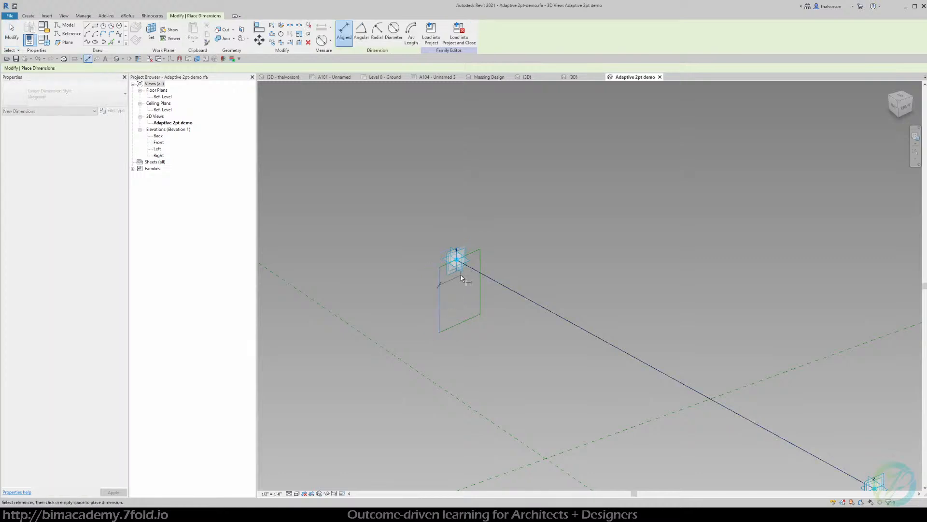
click(455, 259)
click(480, 254)
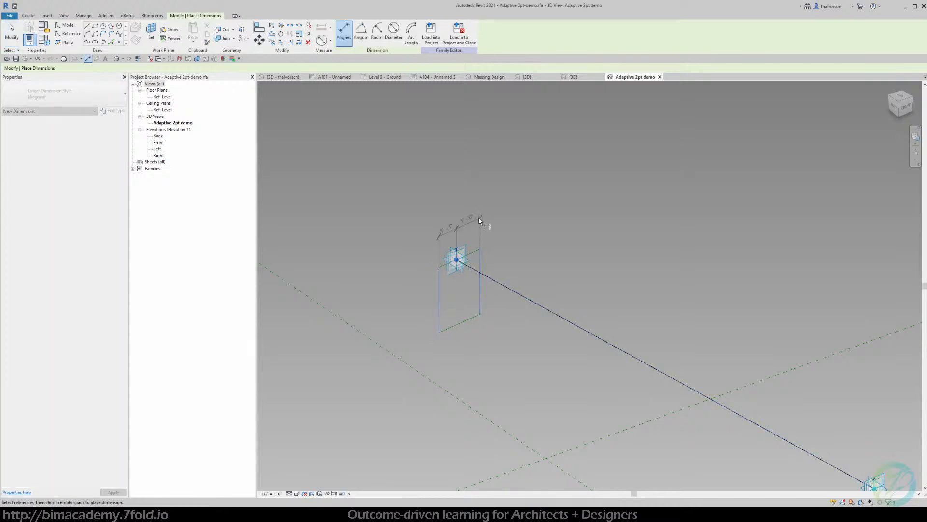
click(481, 220)
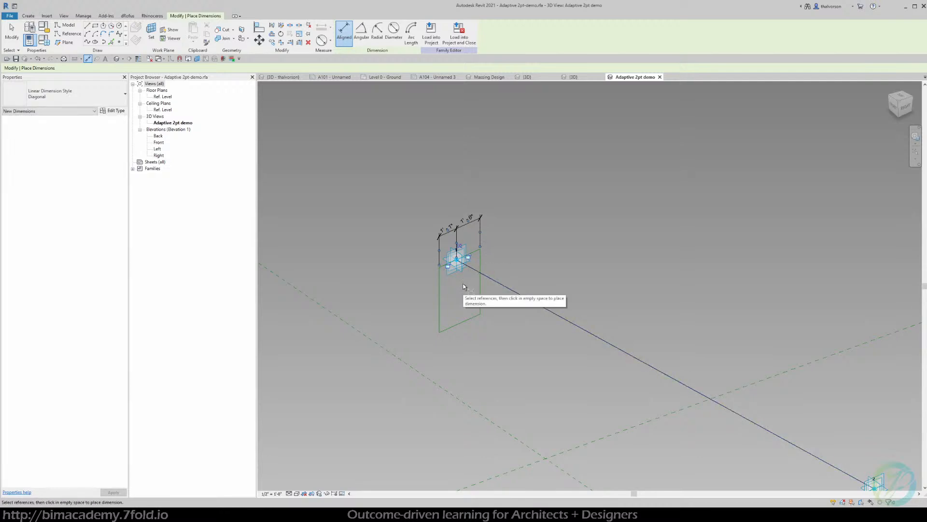
scroll(463, 286, down, 3)
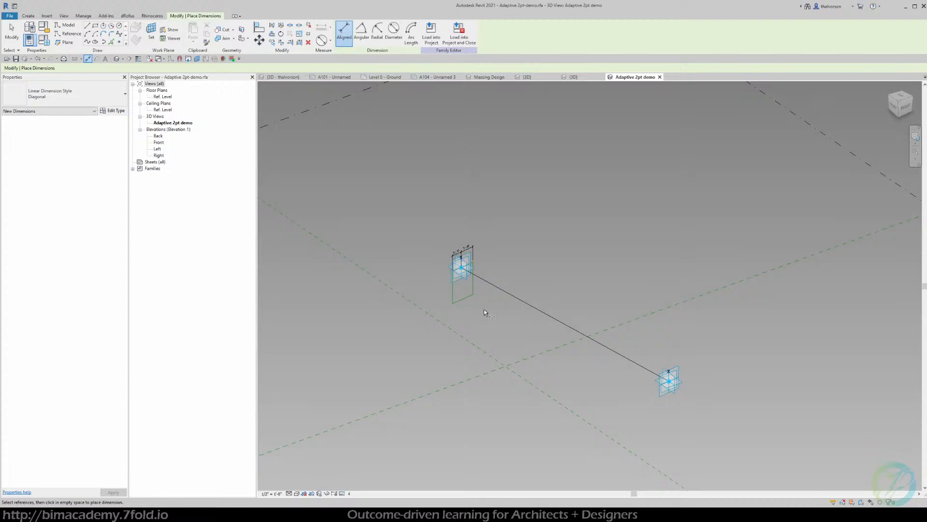
key(Escape)
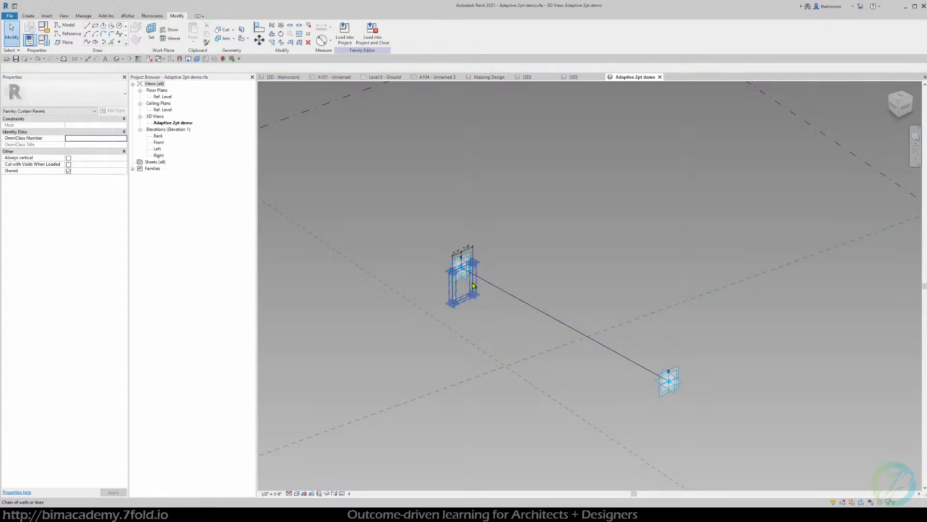
- Convert the model line joining the two placement points into a reference line
click(473, 285)
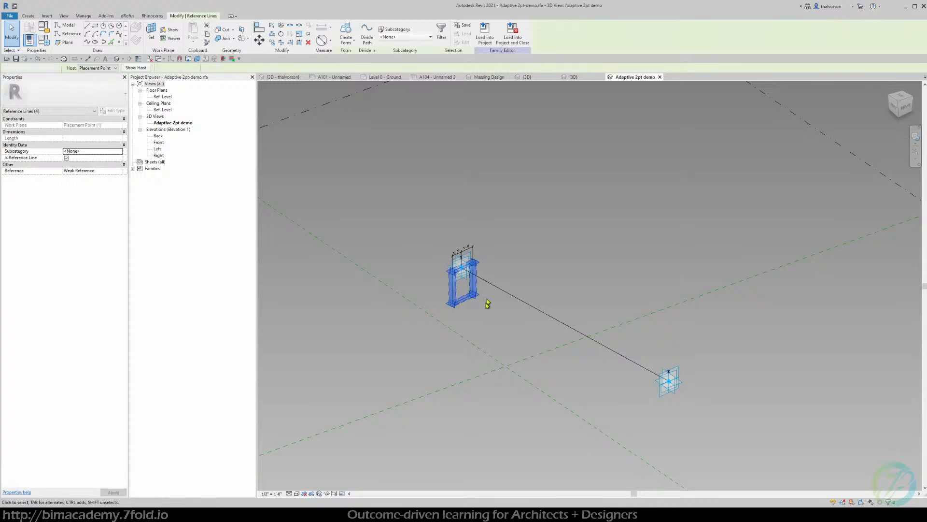
click(498, 286)
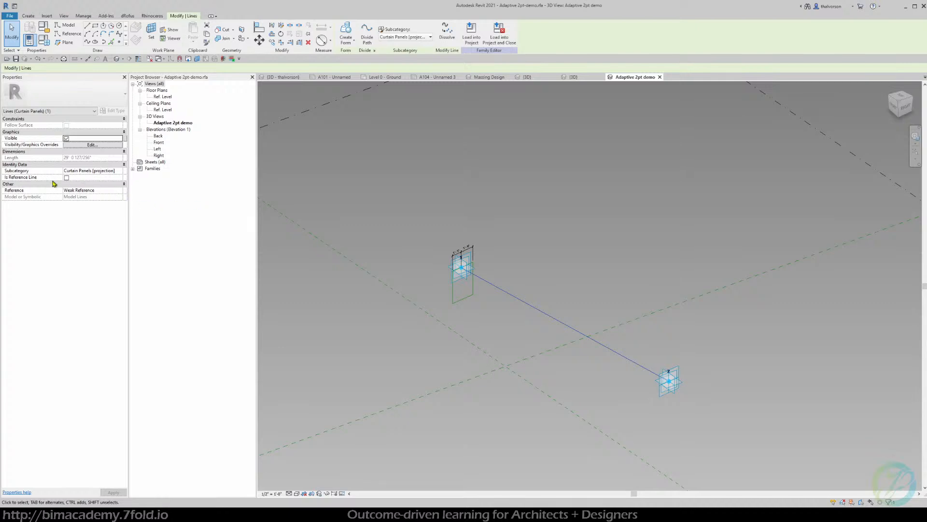
click(67, 178)
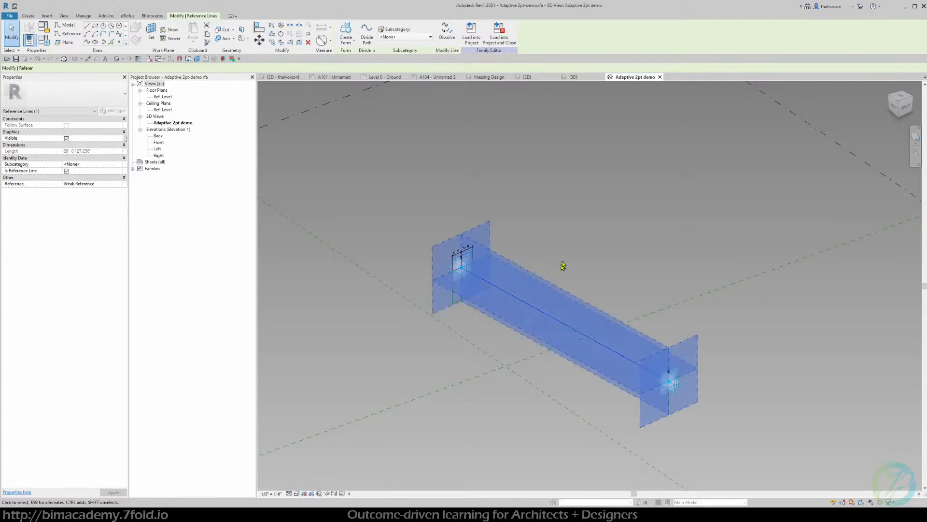
key(Escape)
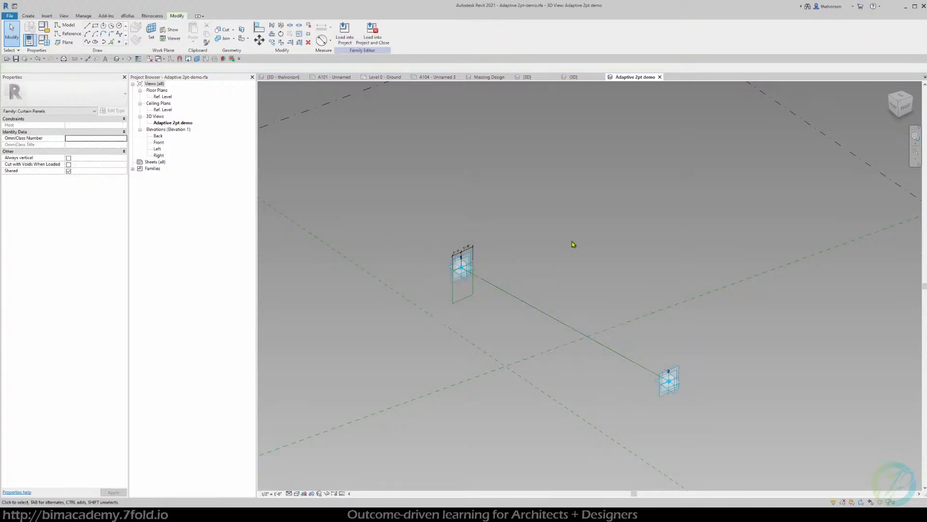
click(540, 313)
click(595, 262)
middle_drag(623, 282, 588, 271)
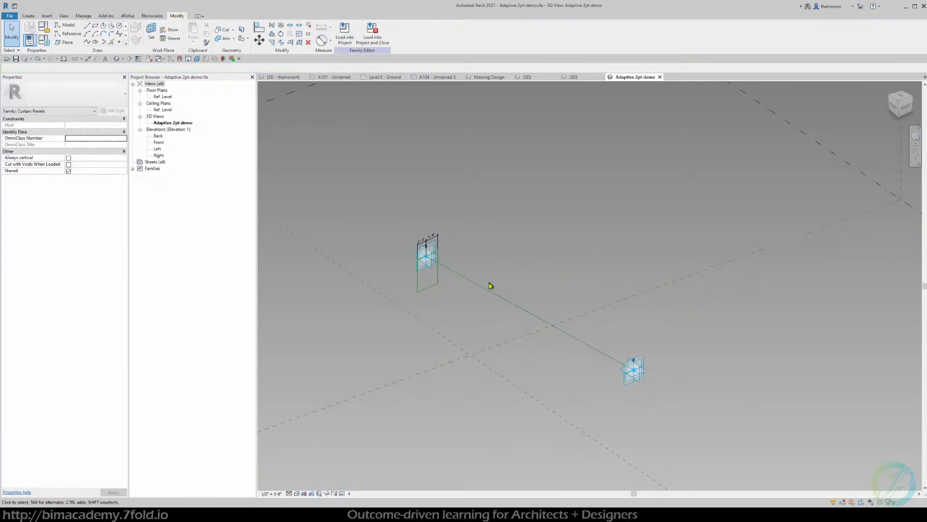
click(422, 286)
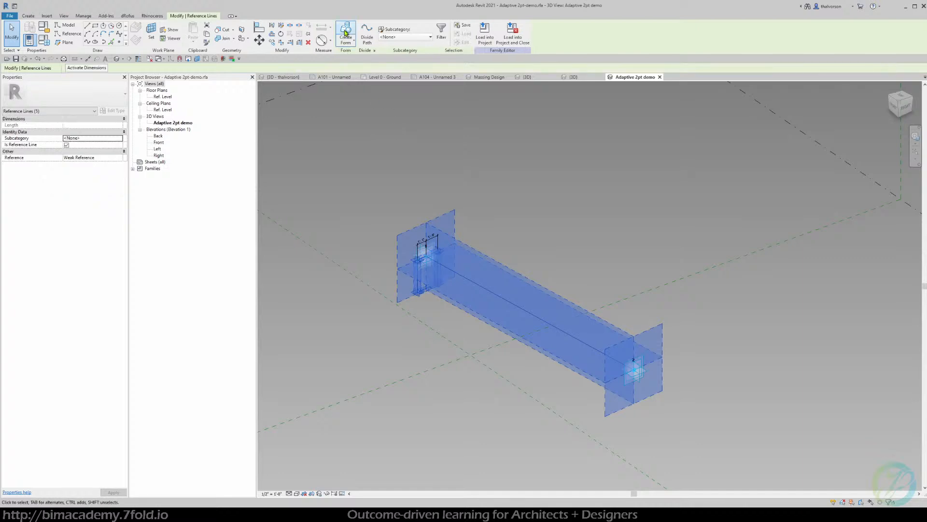
click(463, 169)
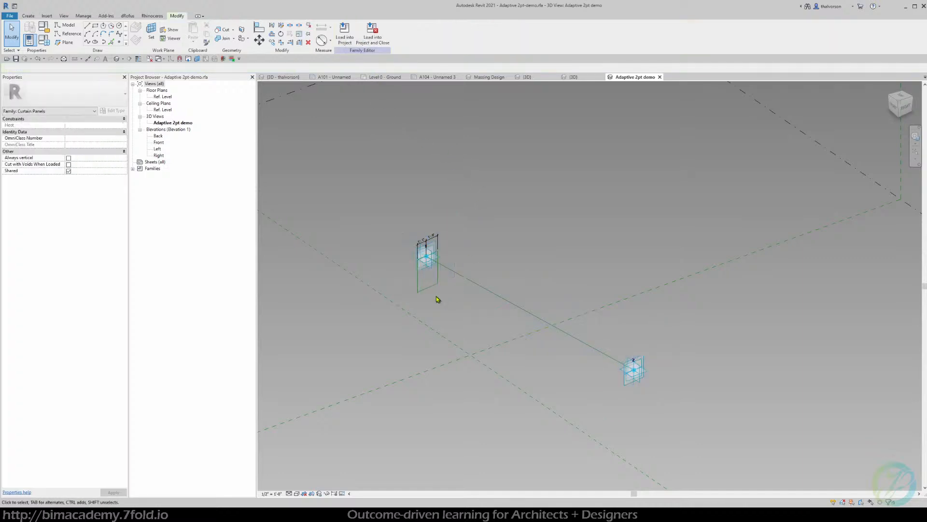
- Delete the whole reference-line rectangle at placement point 1, keeping the reference line between the points
key(Tab)
click(435, 288)
key(Delete)
- Start a new family and browse the English-Imperial templates, selecting Profile.rft and then Generic Model face based.rft to compare them
click(10, 17)
mouse_move(49, 46)
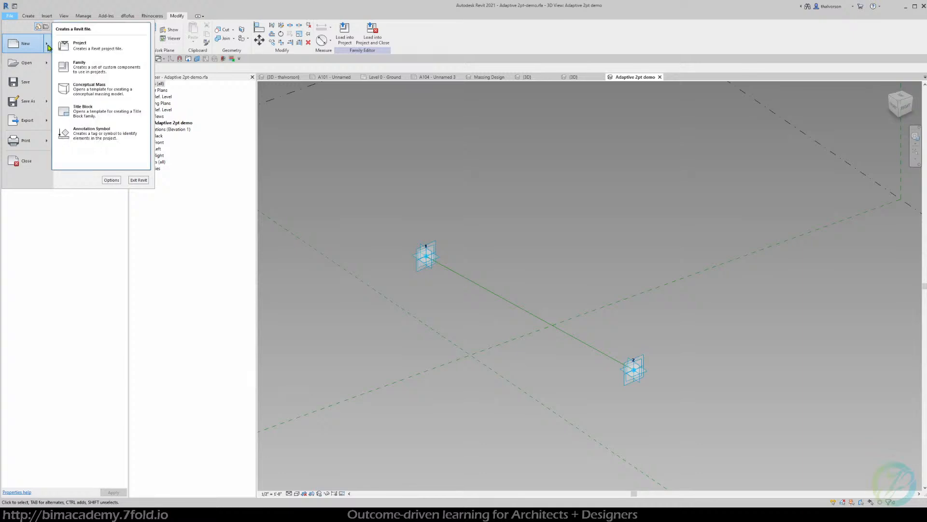
click(86, 73)
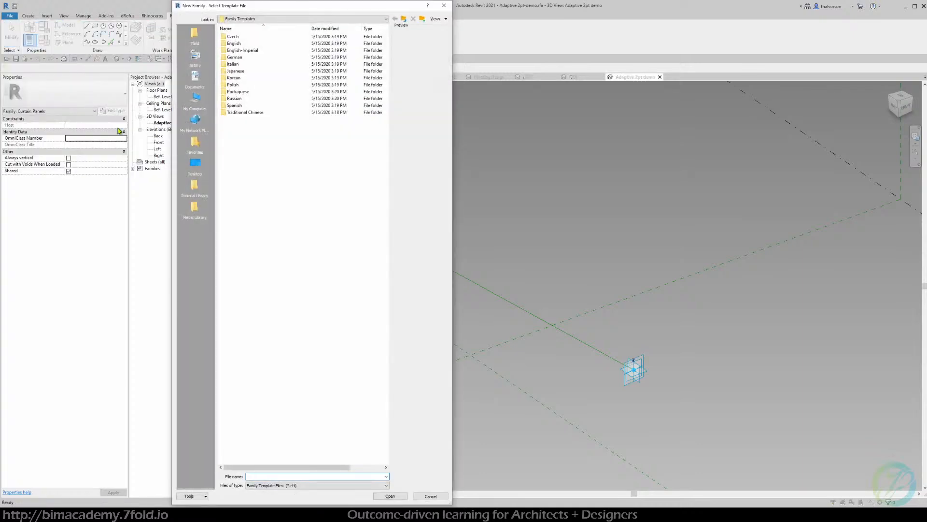
double_click(242, 50)
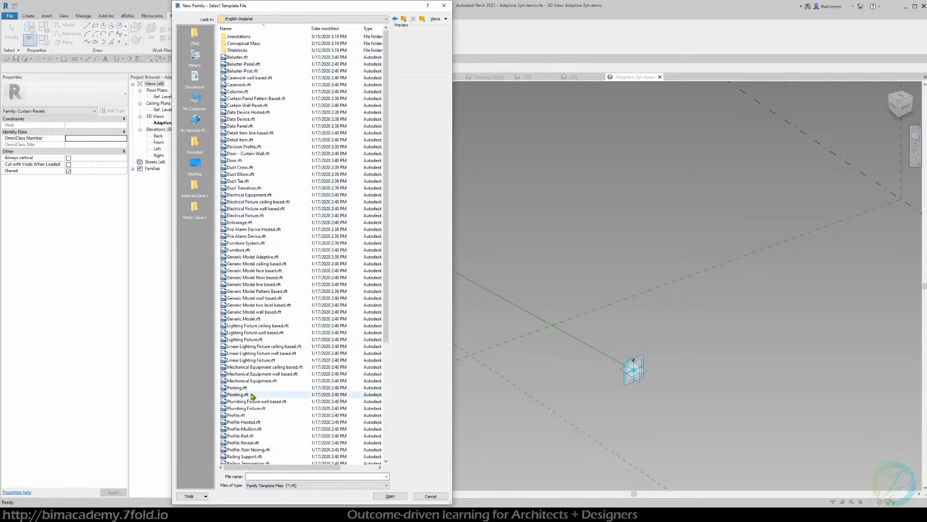
click(242, 416)
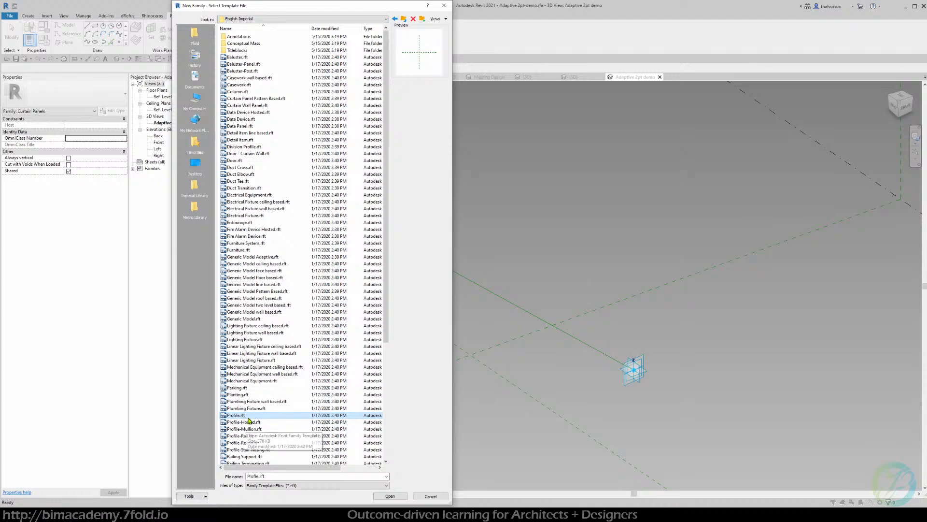
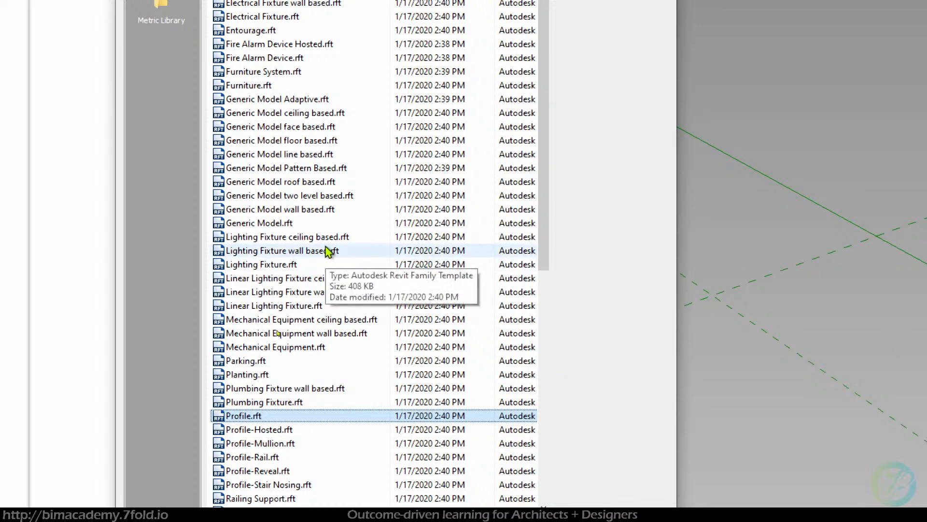
click(309, 129)
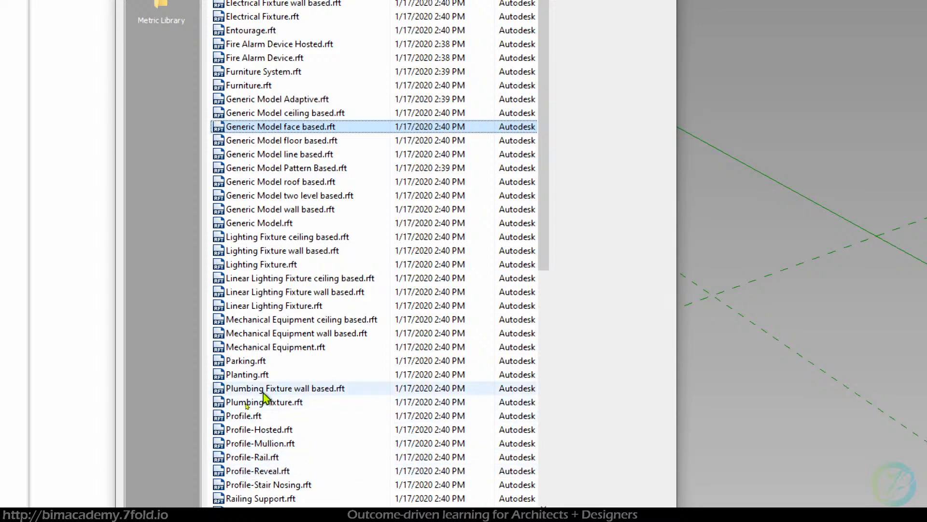
- Create a new family from the Generic Model face based.rft template
click(267, 416)
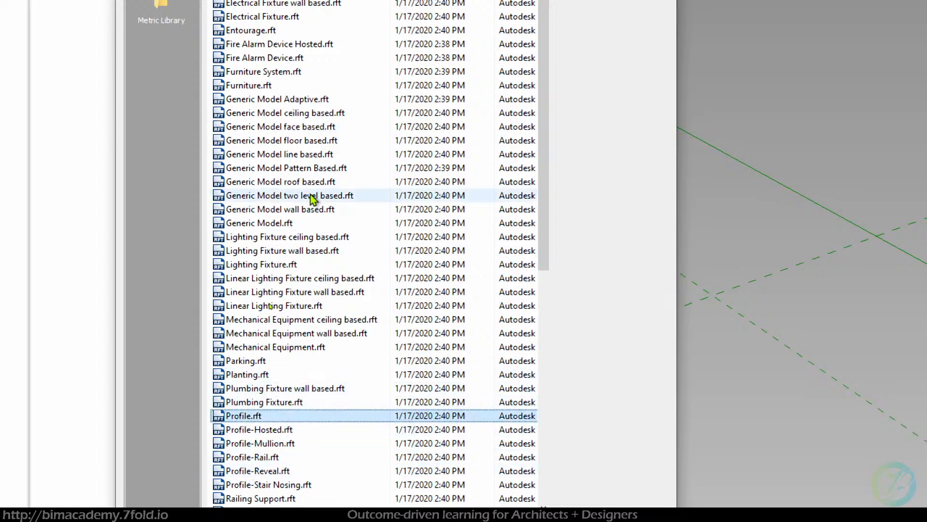
click(305, 128)
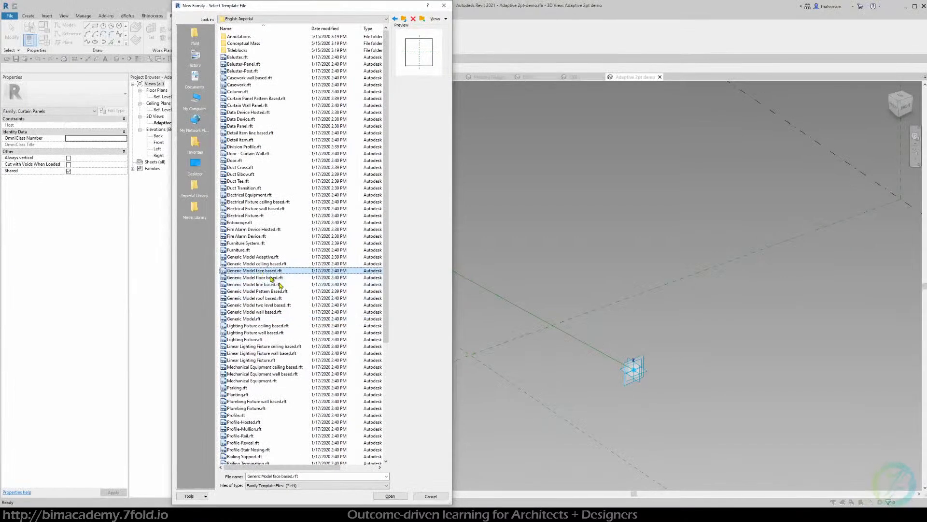
click(390, 496)
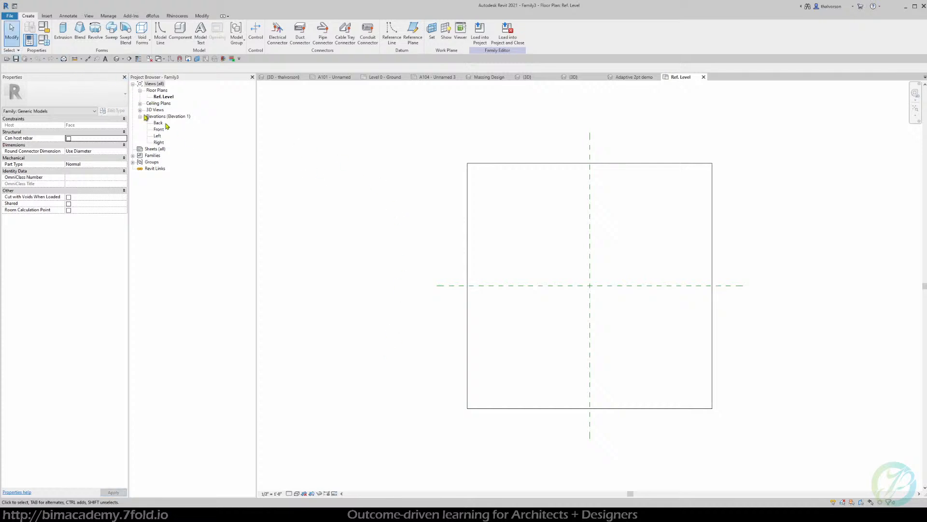
click(479, 166)
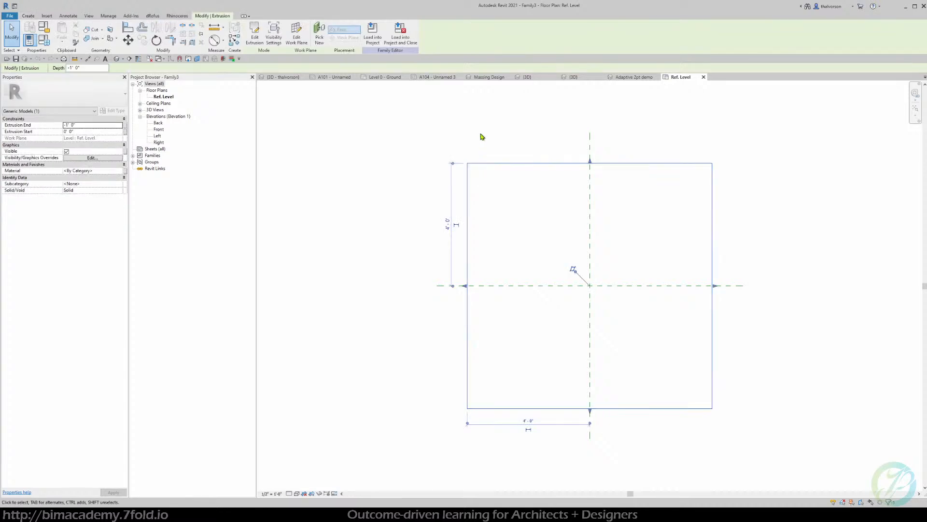
click(488, 155)
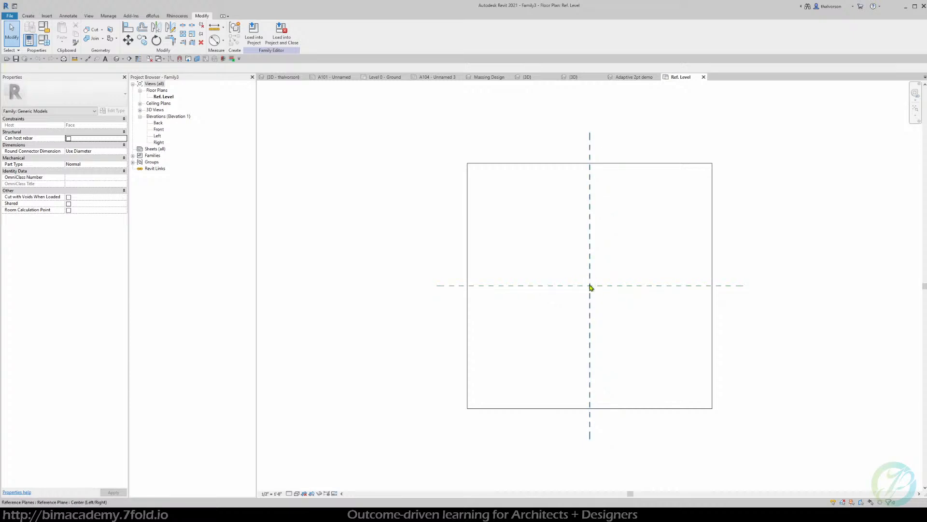
scroll(591, 288, up, 3)
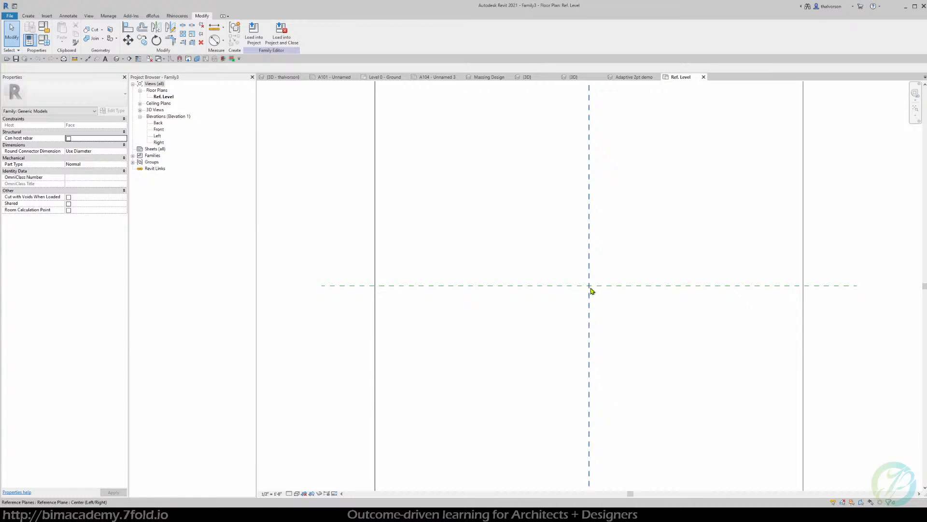
scroll(591, 291, down, 4)
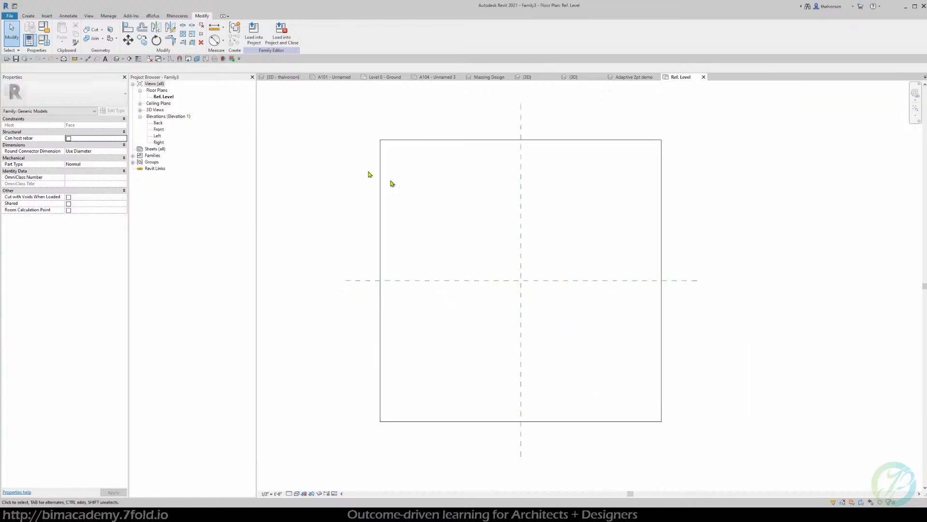
- Draw a model-line rectangle about 9" wide and 1'-1" tall below the horizontal reference plane, straddling the vertical one
click(28, 17)
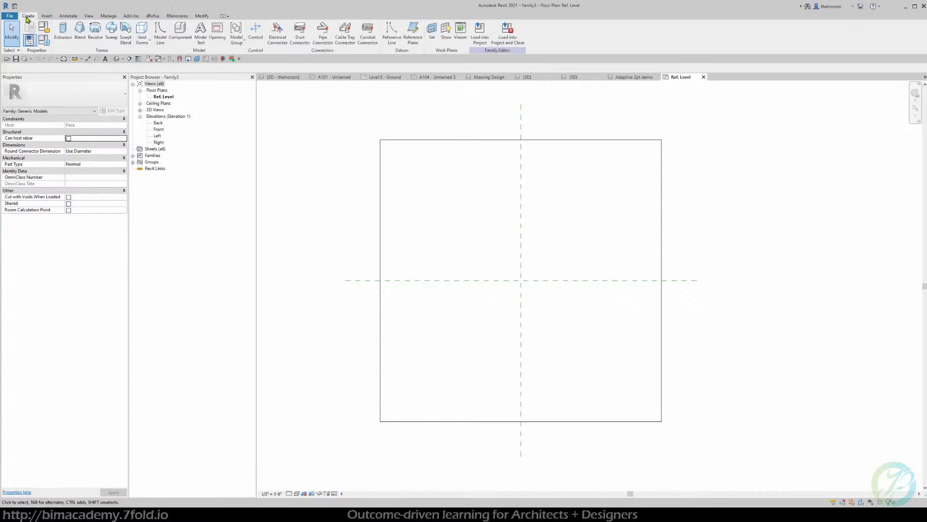
click(161, 36)
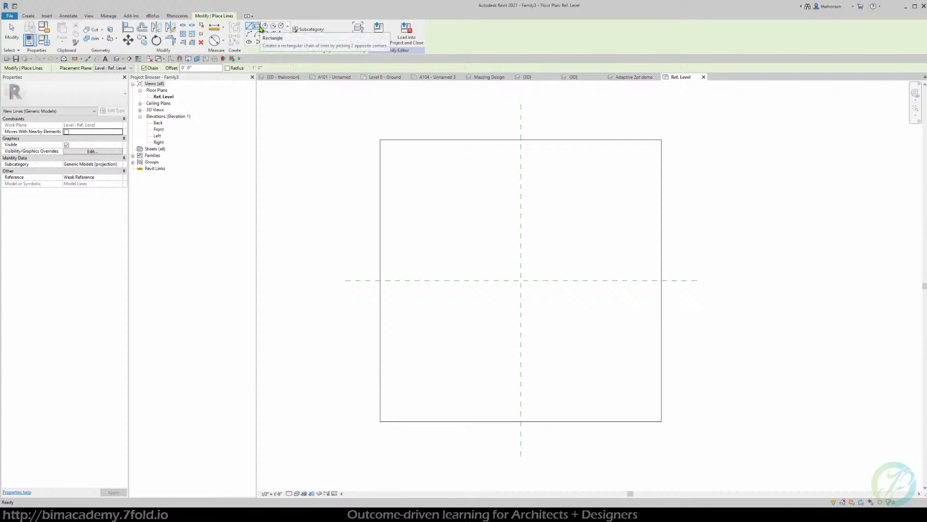
click(258, 27)
click(510, 280)
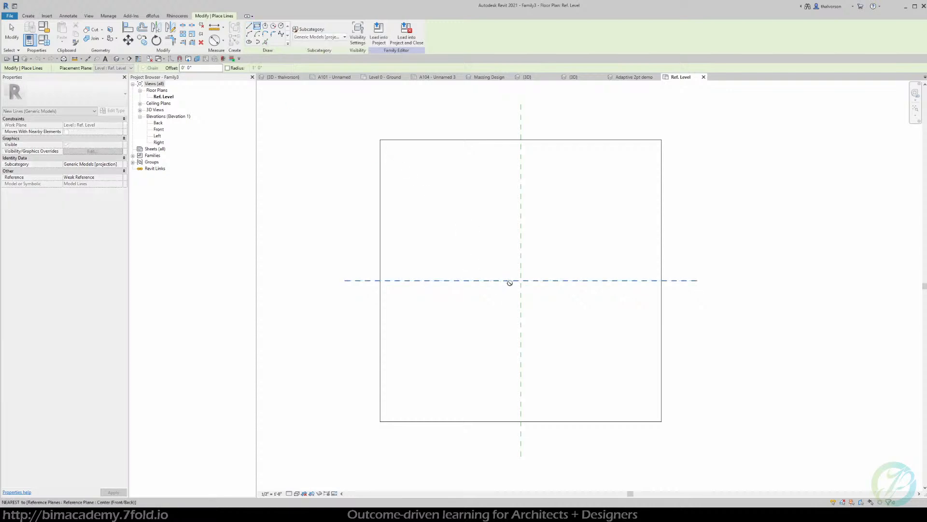
click(537, 319)
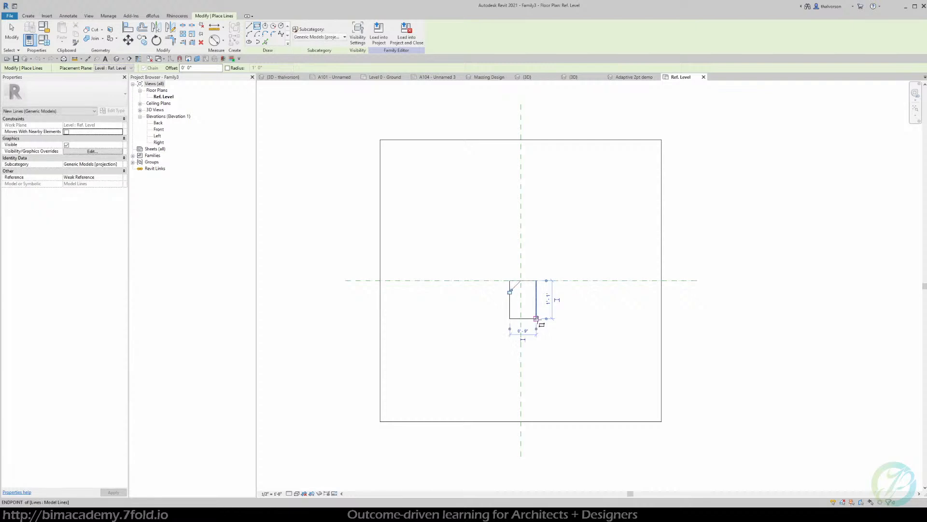
key(Escape)
key(Escape)
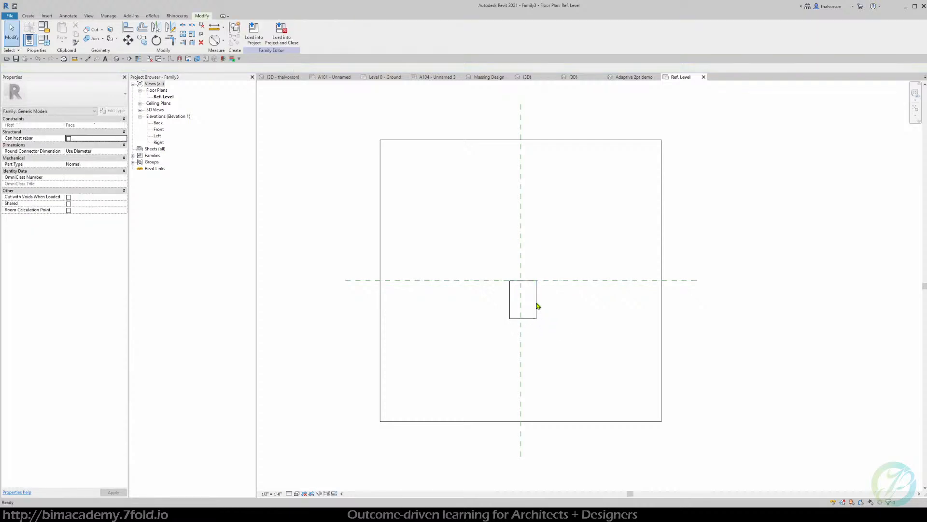
- Dimension the rectangle's vertical edges against the vertical reference plane and make the segments equal to centre it
key(d)
key(i)
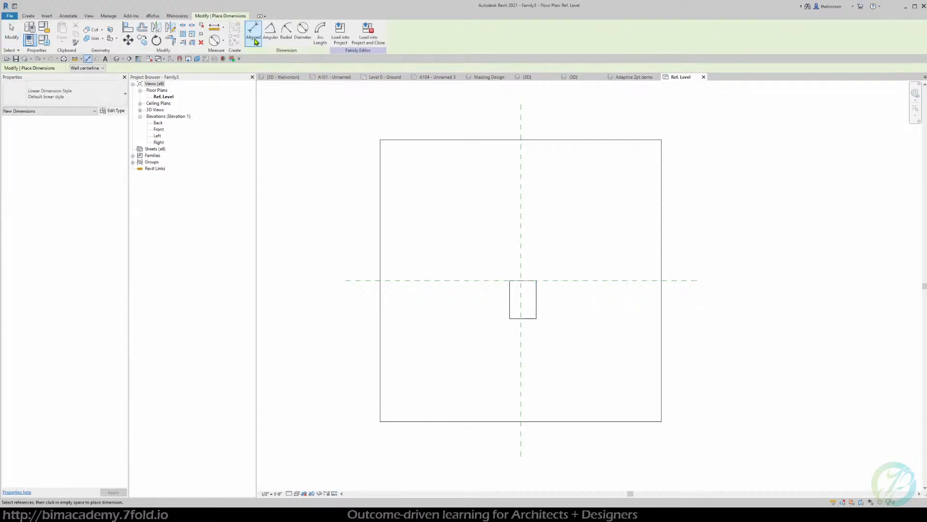
click(512, 304)
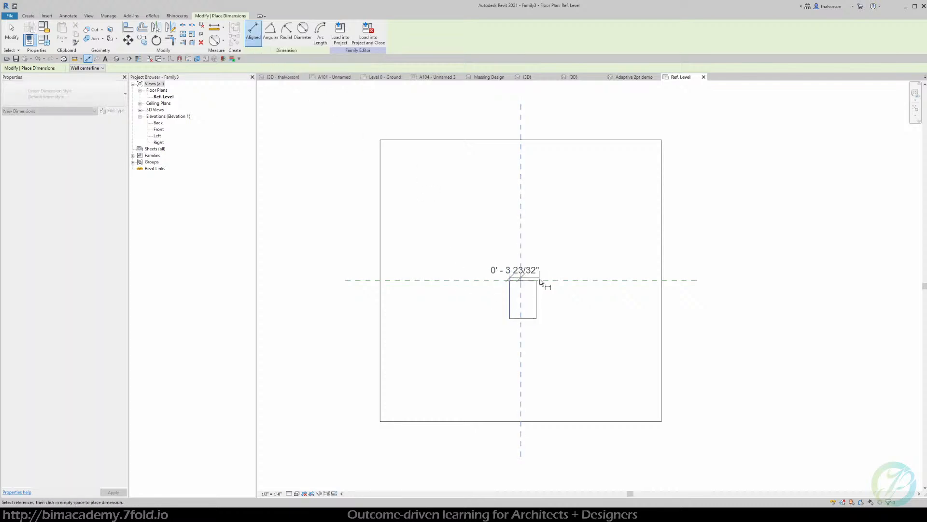
click(537, 295)
click(545, 261)
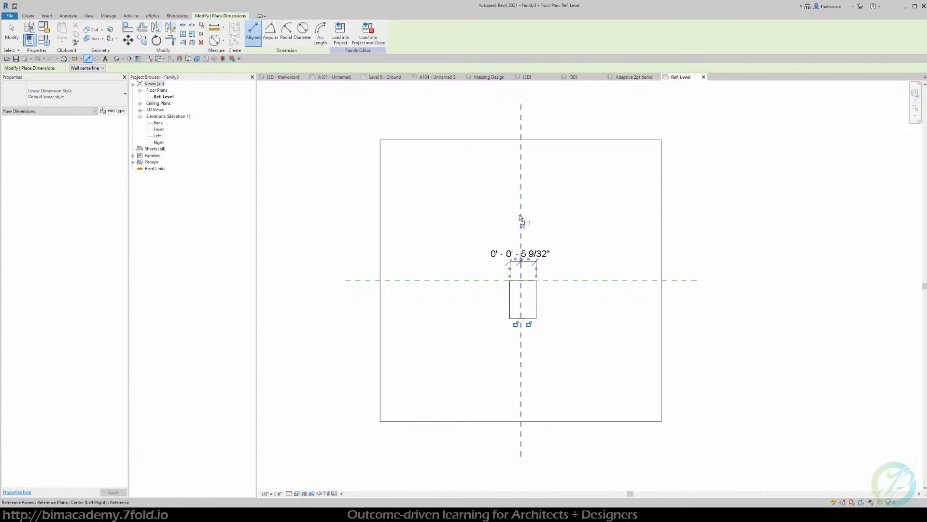
click(525, 227)
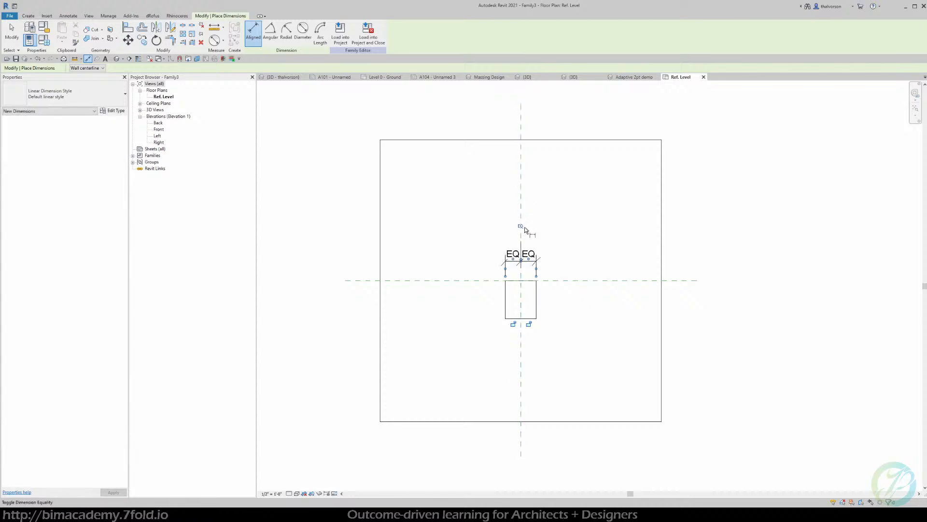
- Add an overall width dimension between the rectangle's two vertical edges, above the equality dimension
click(536, 302)
click(506, 304)
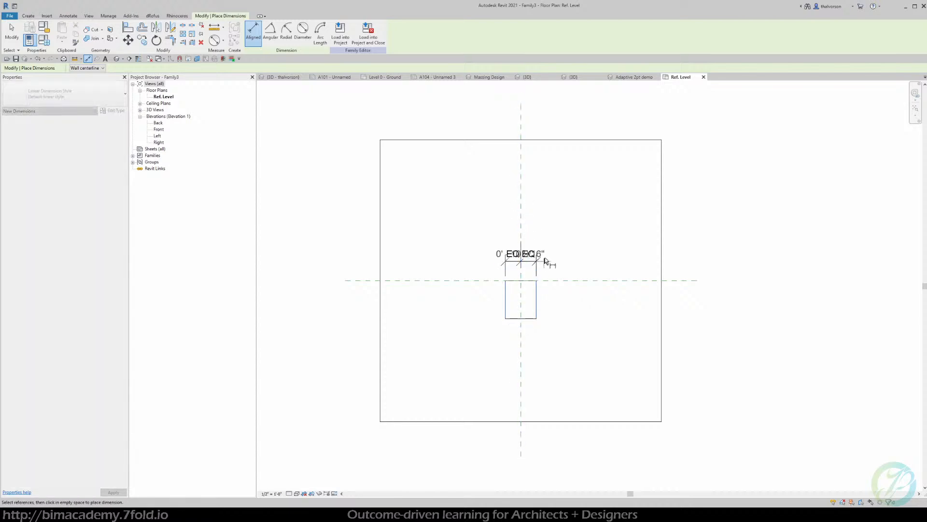
click(556, 245)
scroll(546, 242, up, 2)
key(Escape)
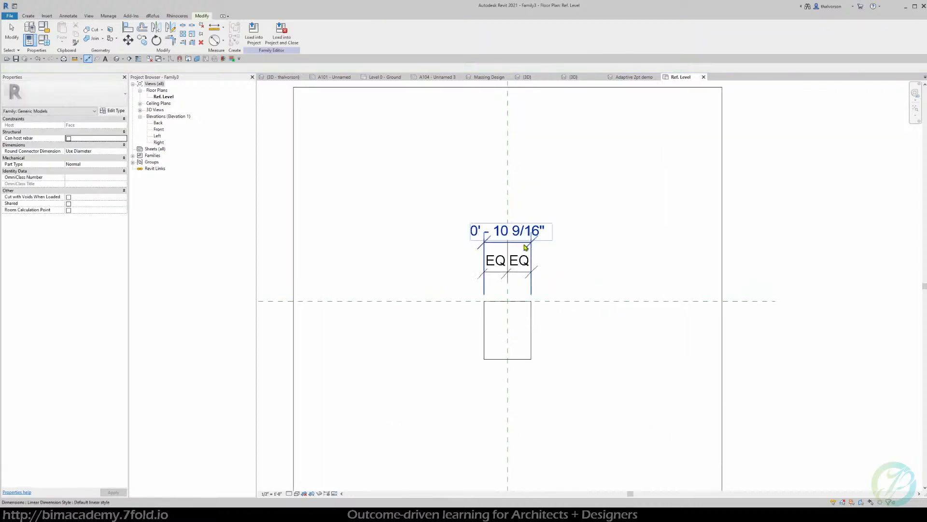
- Label the overall width dimension with a new family type parameter named Profile Width
click(505, 234)
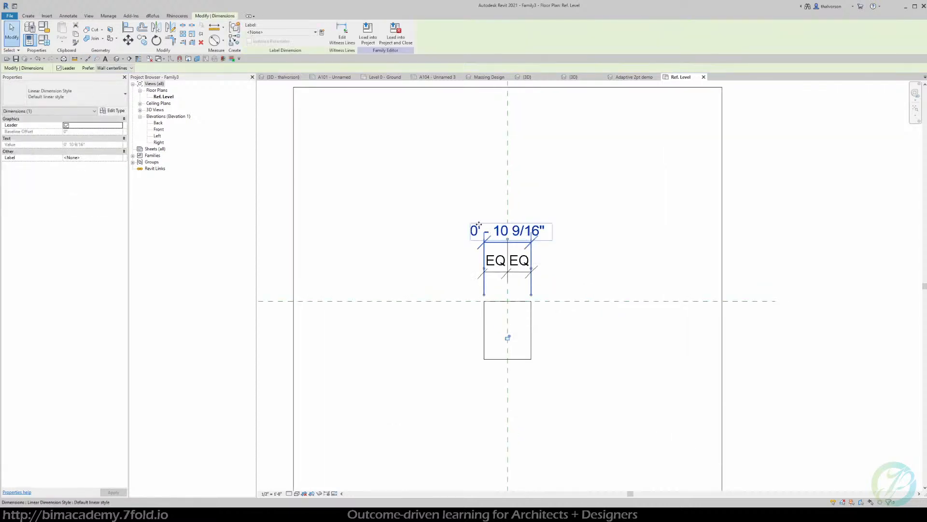
click(322, 33)
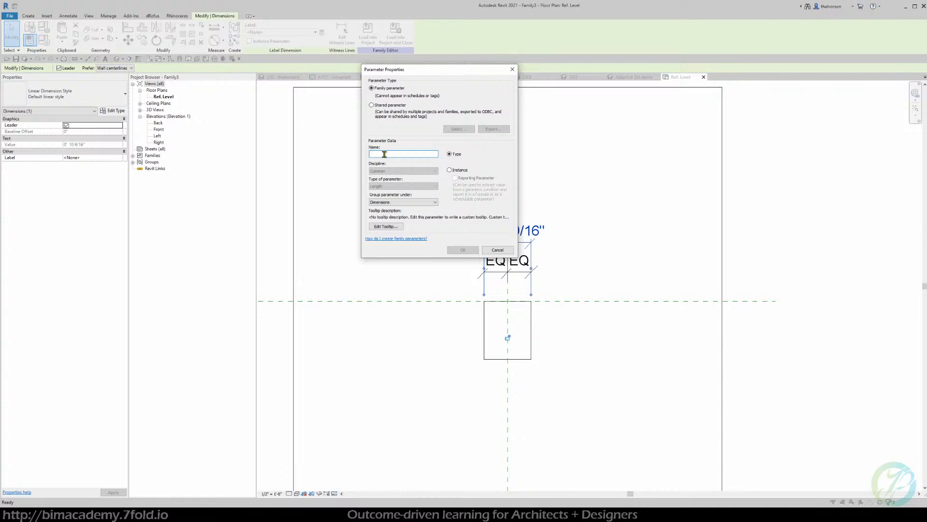
text(Profile Width)
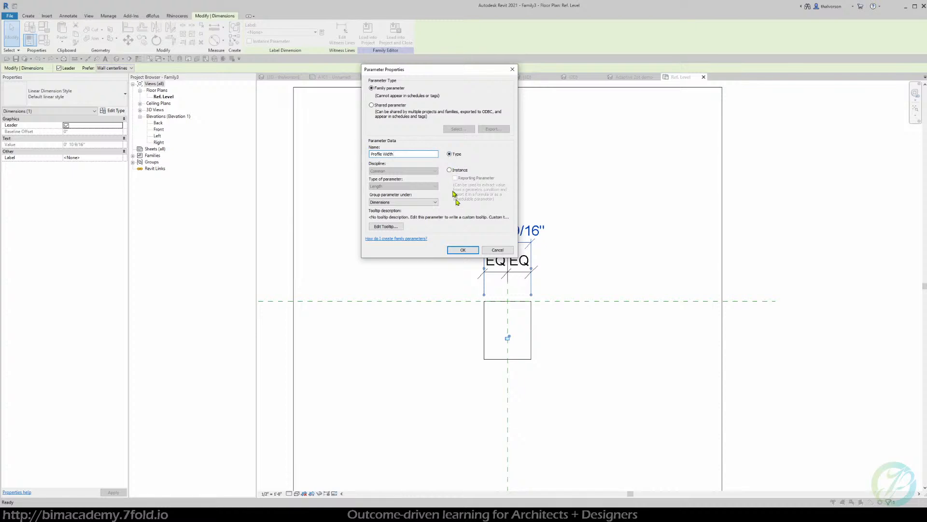
click(465, 250)
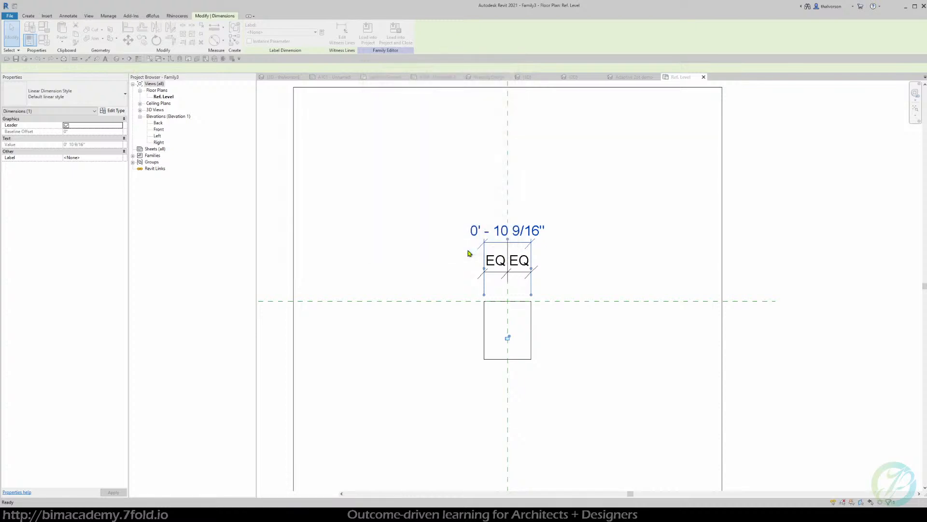
click(451, 213)
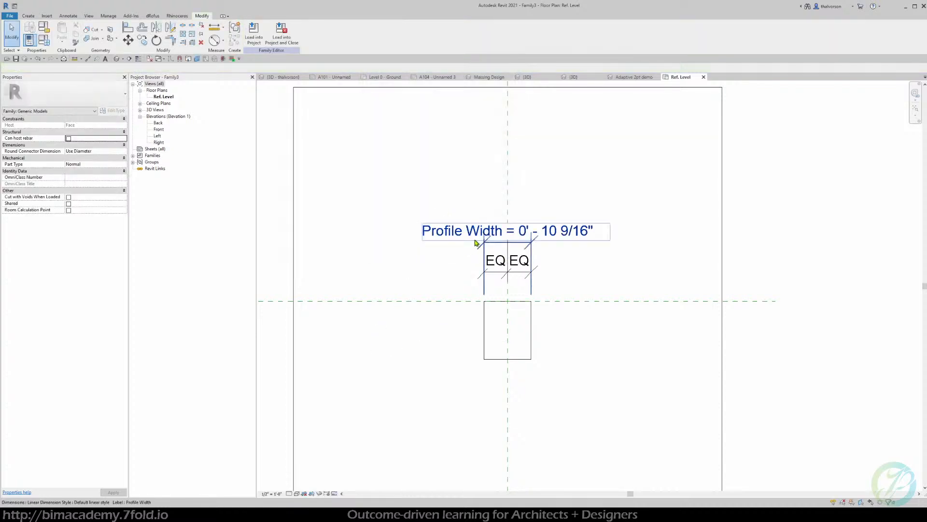
- Set the view scale to 1 1/2" = 1'-0" and dimension from the horizontal reference plane to the rectangle's lower edge
click(264, 494)
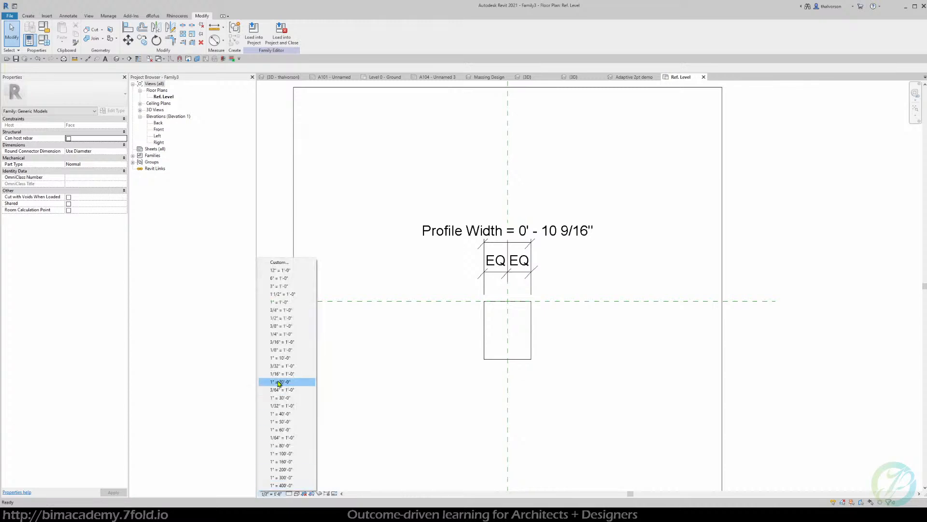
click(281, 294)
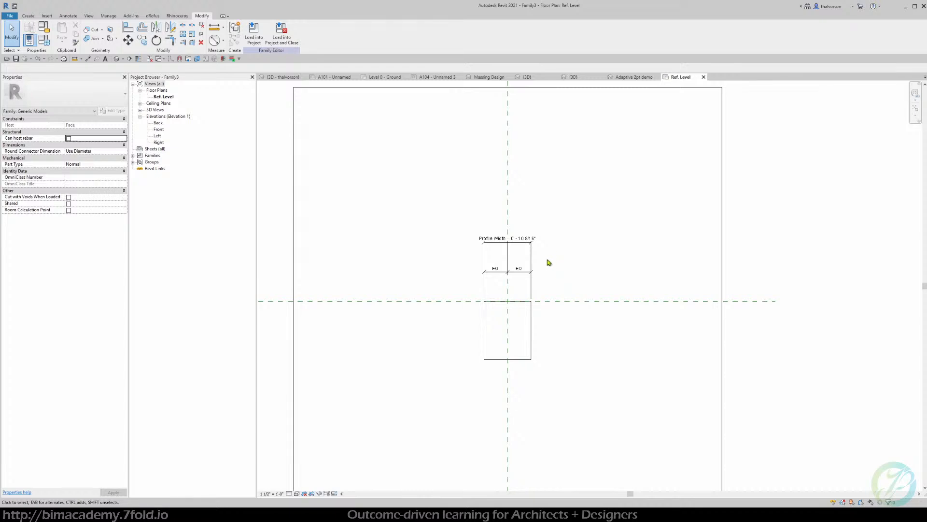
key(d)
key(i)
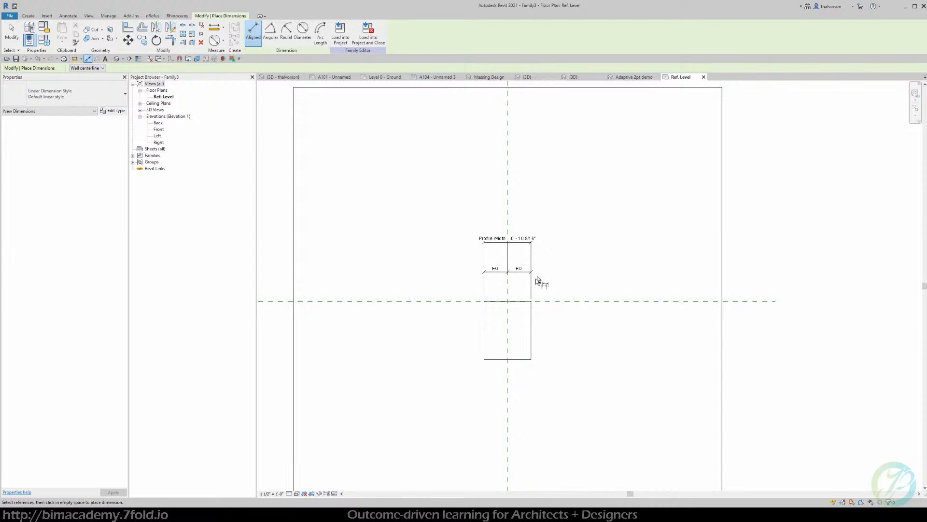
click(552, 301)
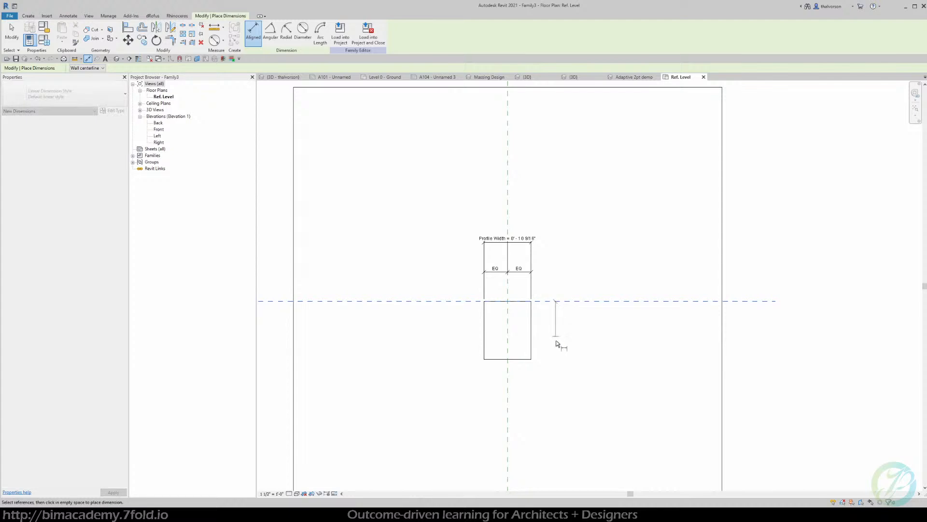
click(517, 360)
click(552, 352)
key(Escape)
- Label the rectangle's vertical dimension with a new family type parameter named Profile Depth
click(551, 328)
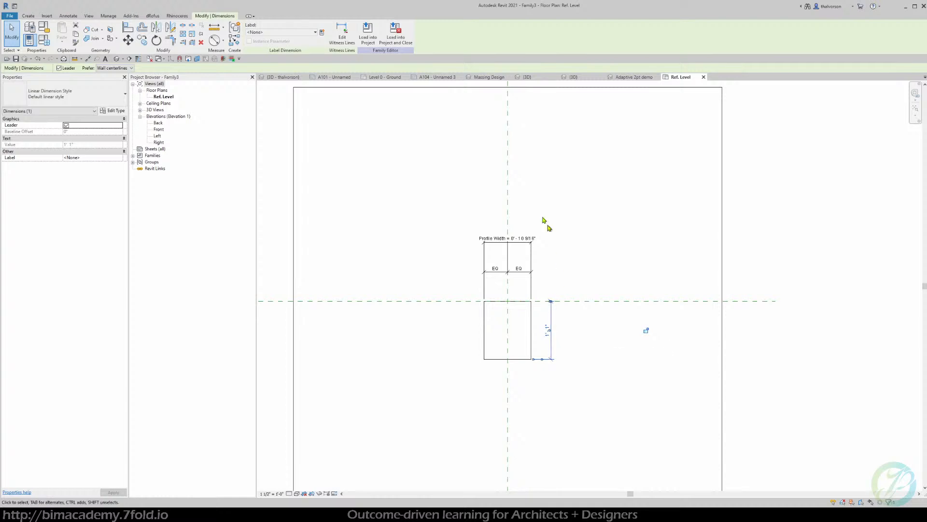
click(323, 33)
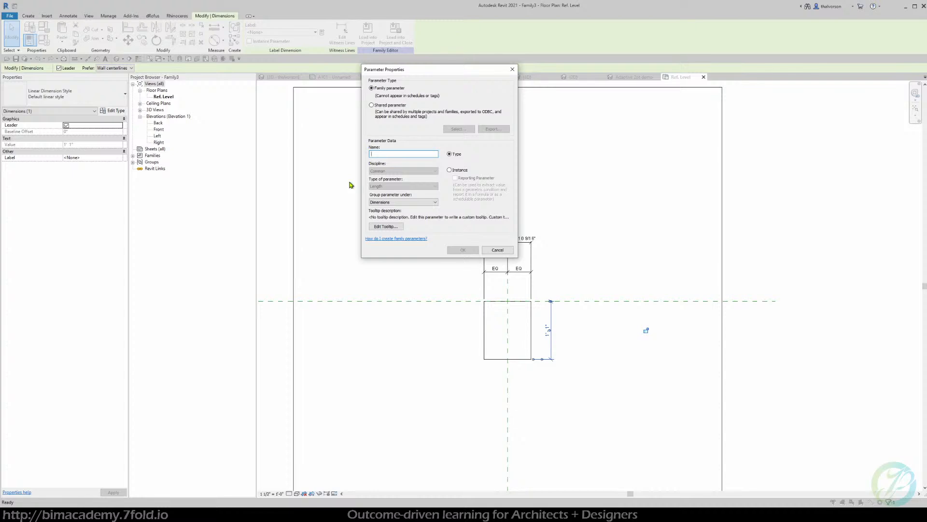
text(Profile Depth)
click(456, 251)
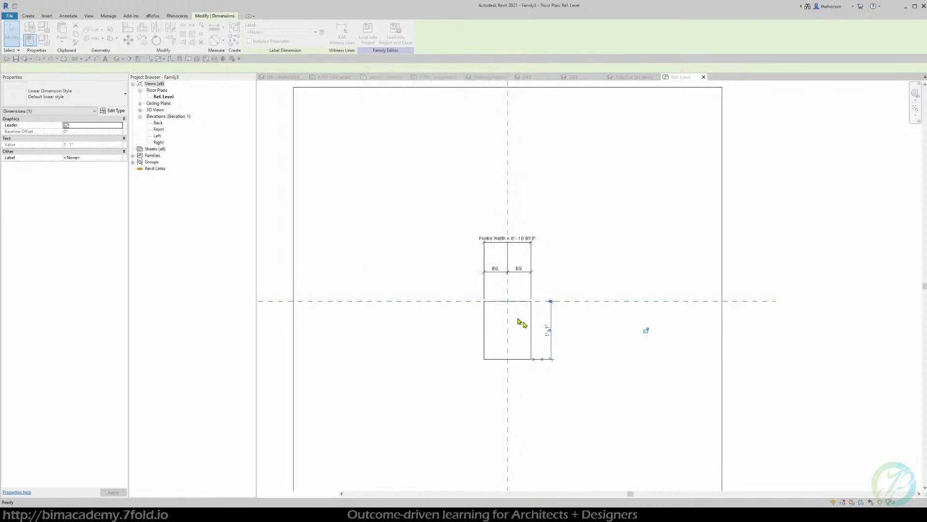
click(577, 385)
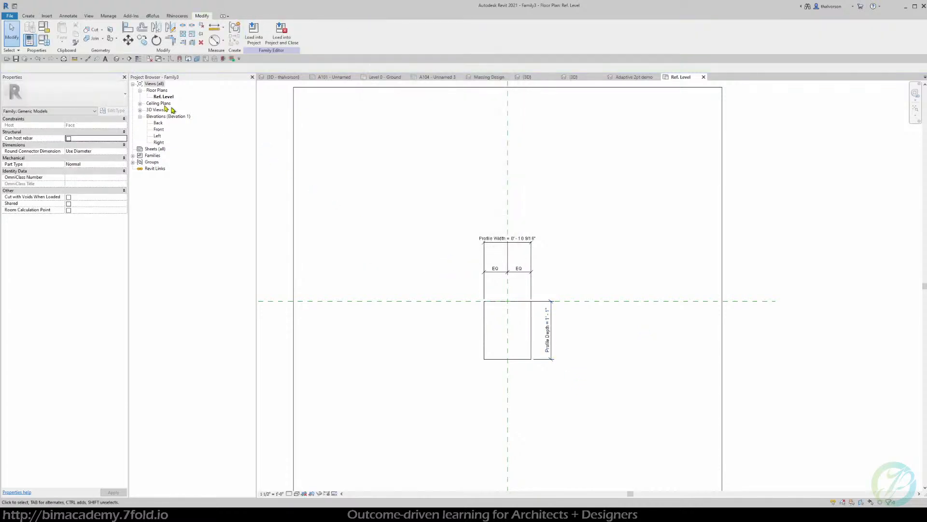
click(46, 41)
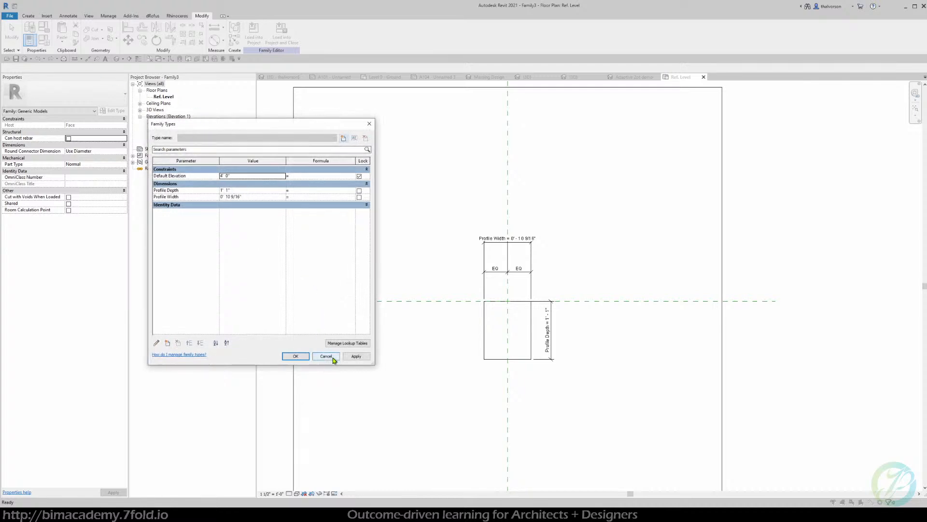
click(333, 358)
click(333, 358)
- Change the family's length units to fractional inches in the project units
click(107, 17)
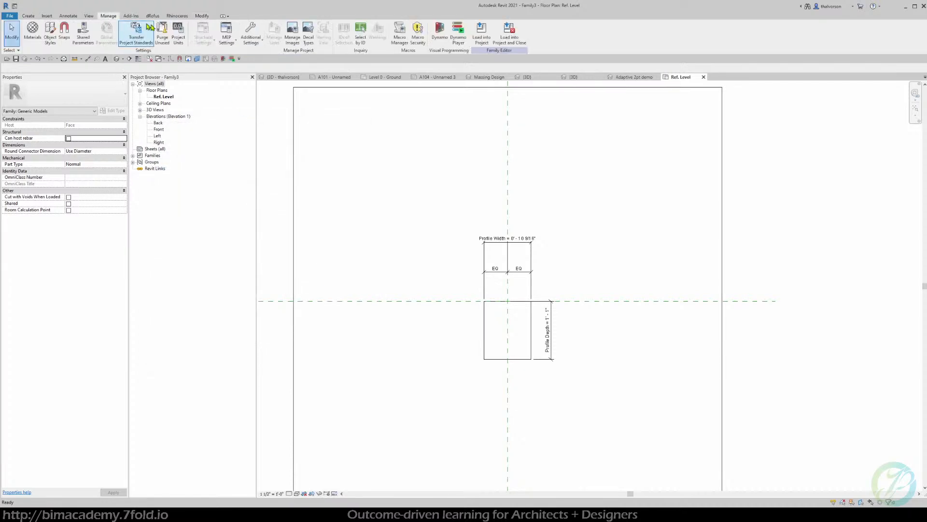
click(178, 39)
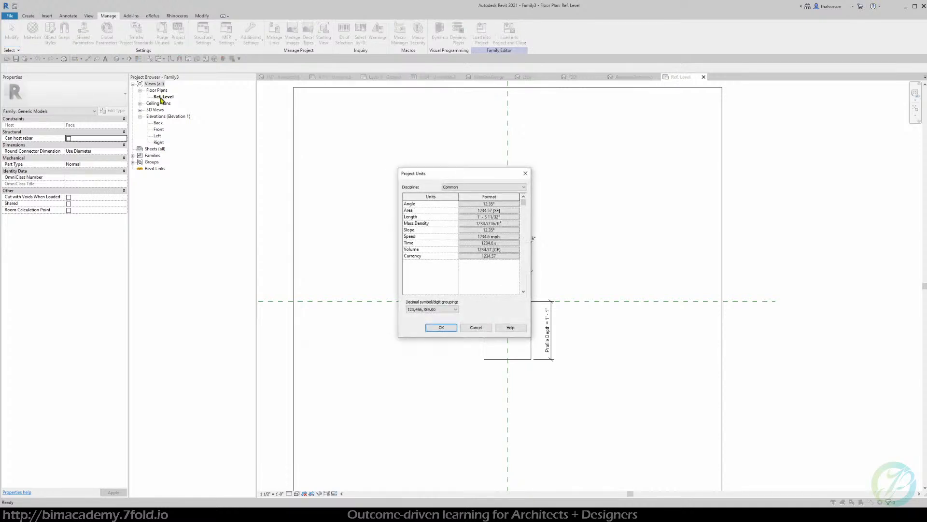
drag(409, 174, 304, 148)
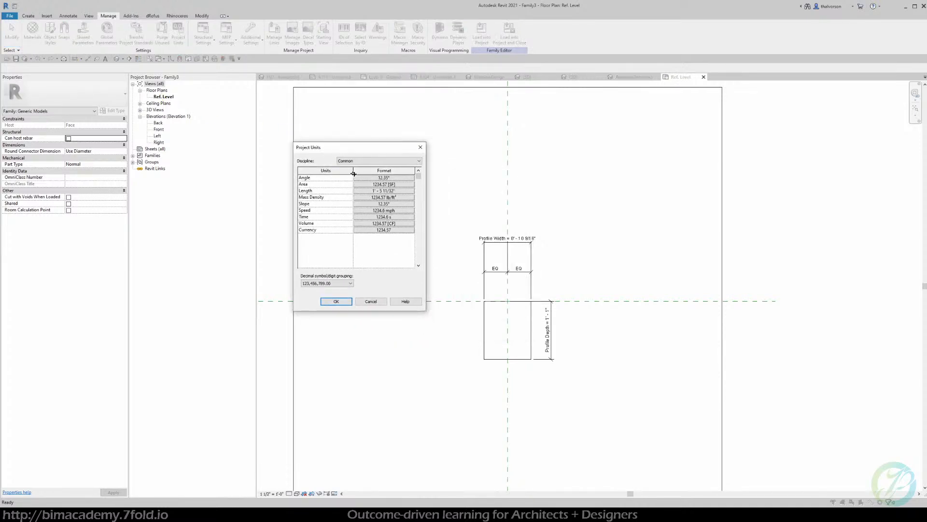
click(385, 191)
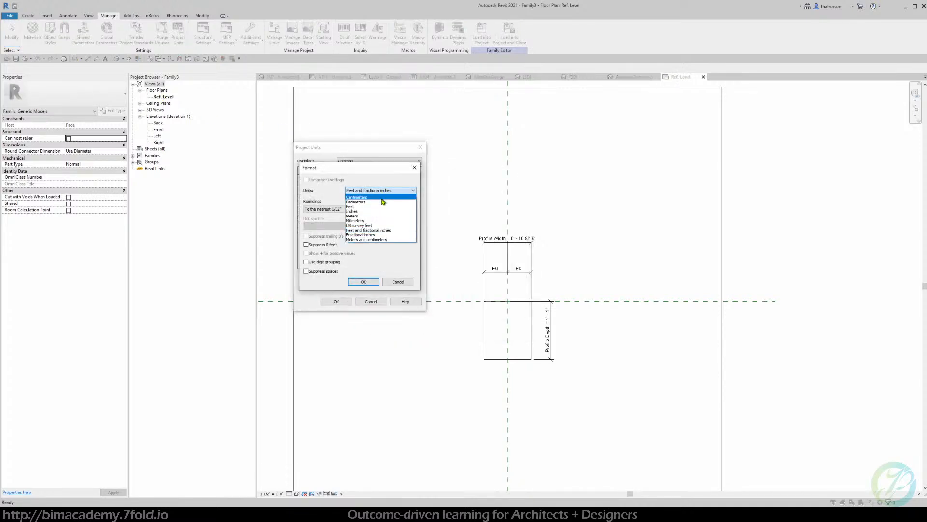
click(382, 236)
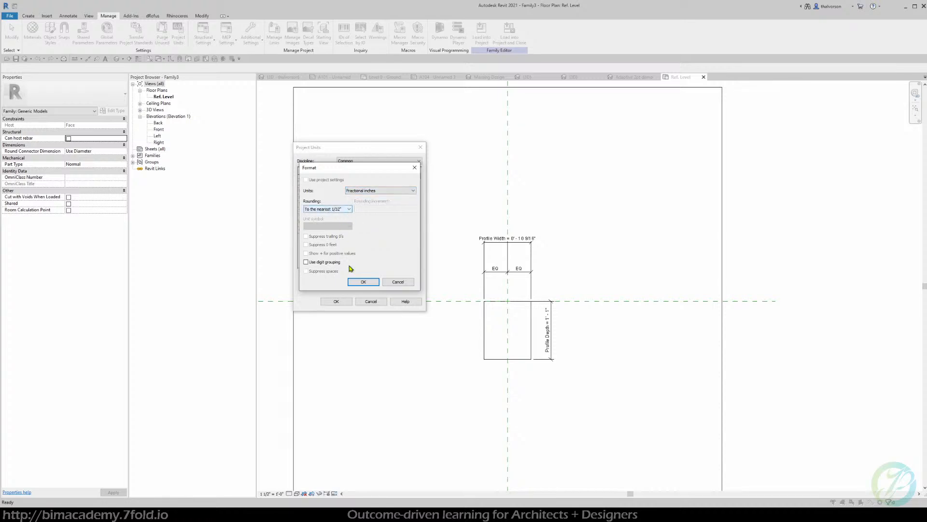
click(363, 281)
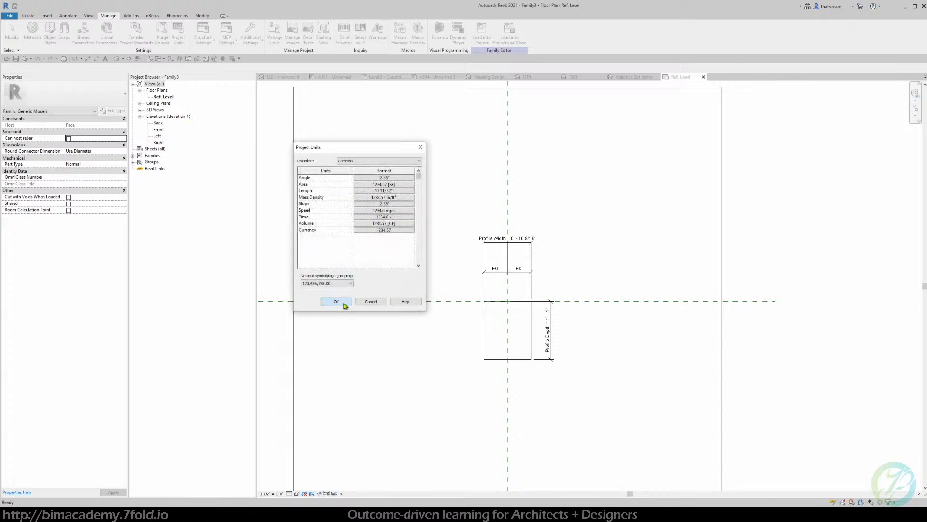
click(345, 304)
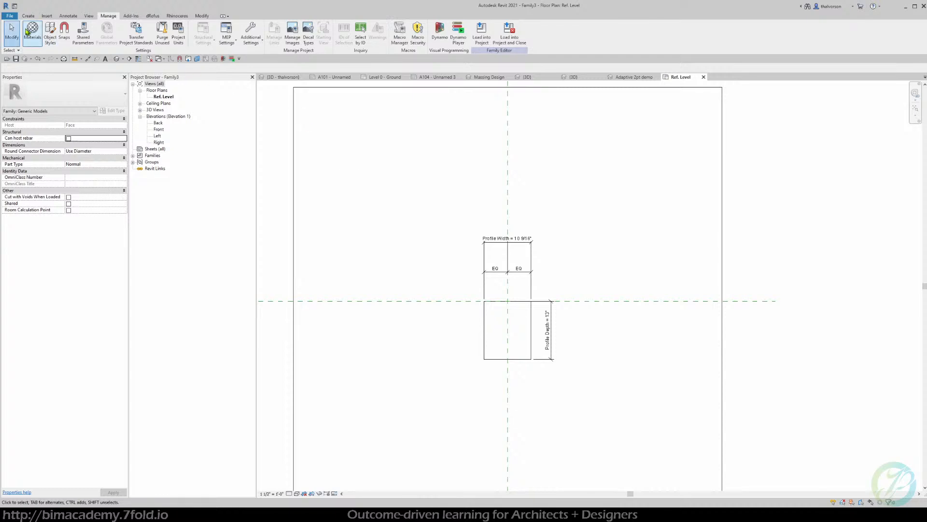
- Set Profile Width to 2" and Profile Depth to 4" in the family types and apply them
click(28, 15)
click(29, 39)
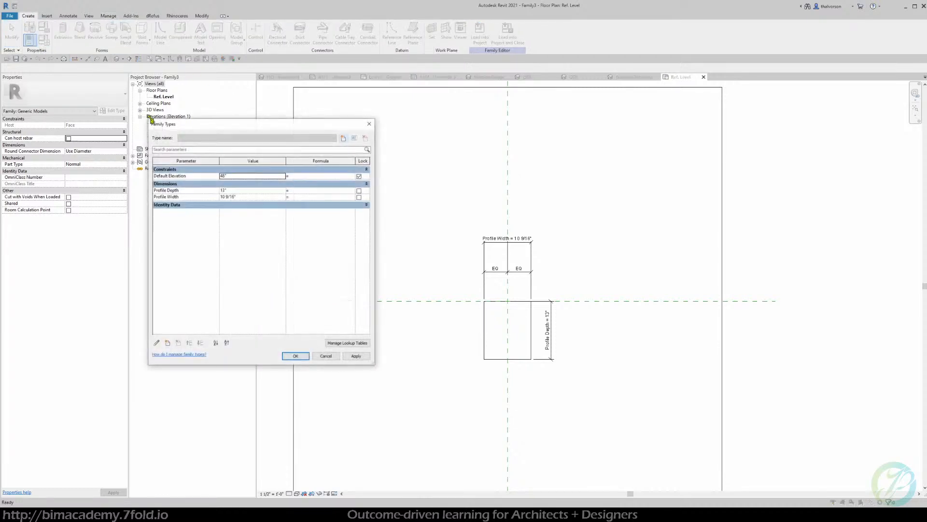
click(244, 197)
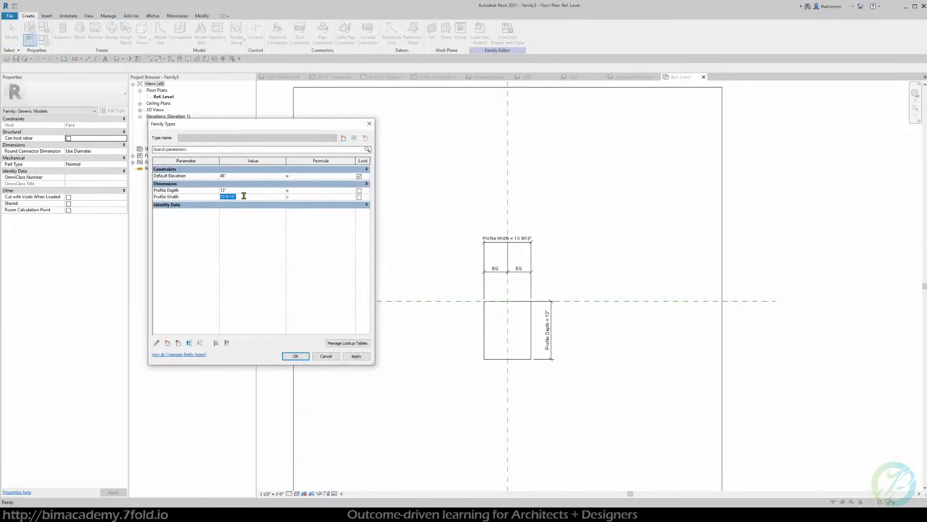
text(2)
key(Tab)
click(246, 190)
key(Tab)
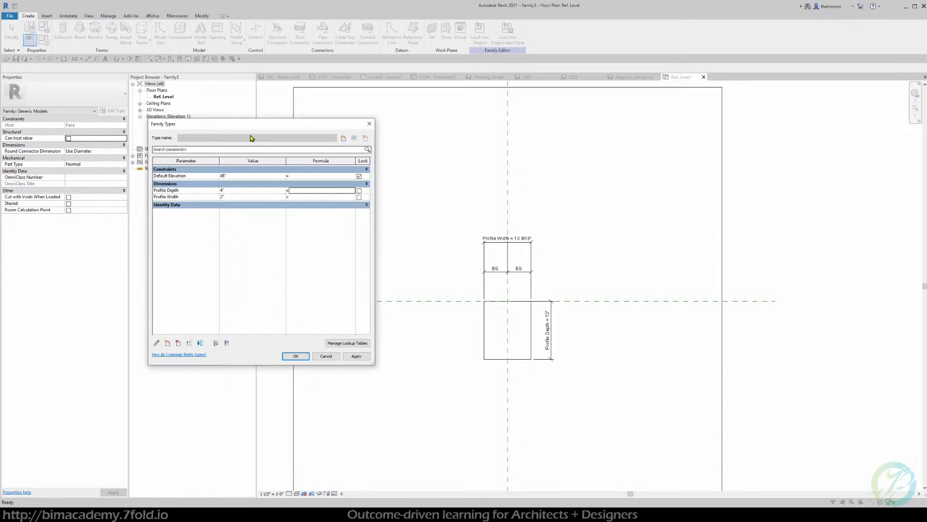
drag(256, 125, 247, 129)
drag(364, 368, 328, 393)
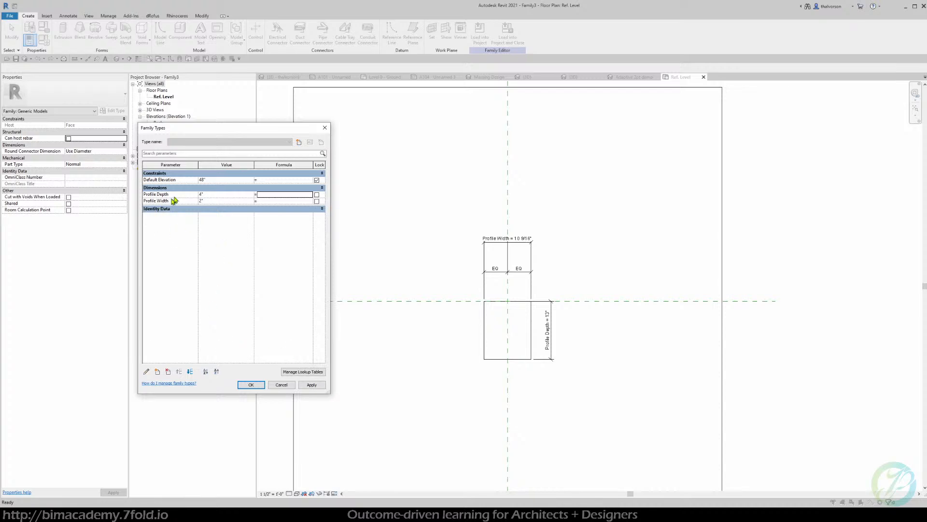
click(312, 385)
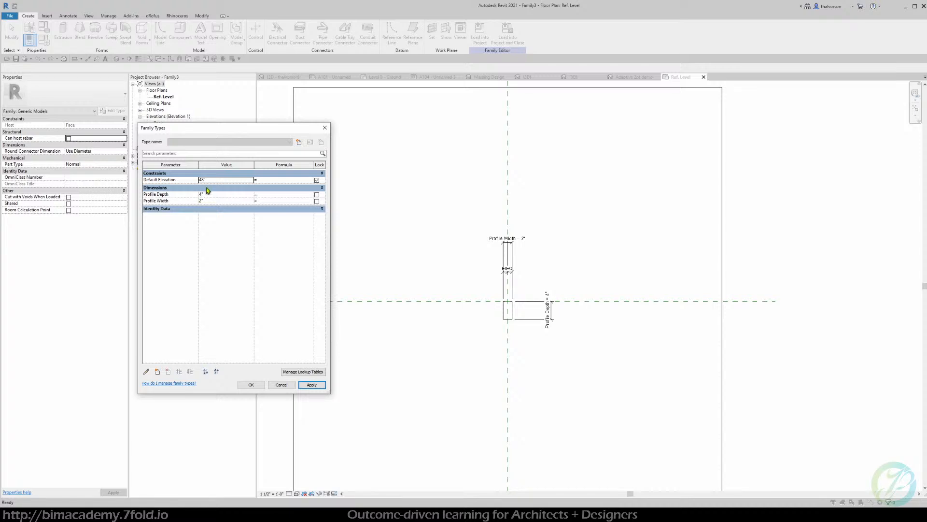
- Create a new family type named 2X4 from the current profile dimensions
click(298, 144)
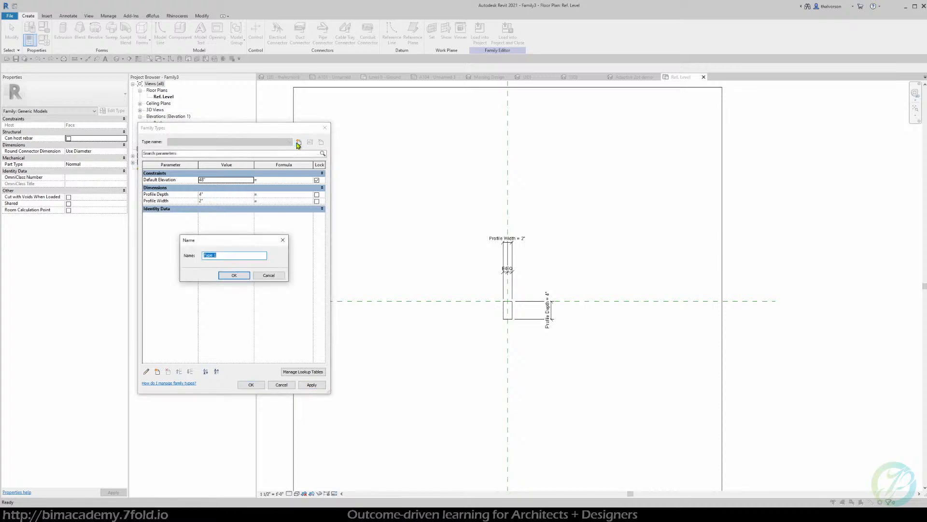
key(Caps_Lock)
text(2X4)
click(234, 276)
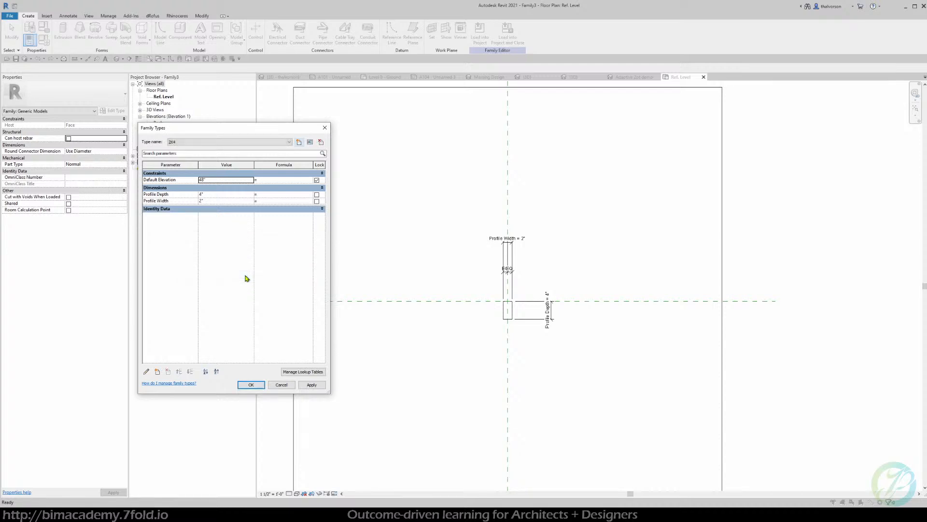
- Create a family type named 2X2 with Profile Depth set to 2" and apply it
click(299, 143)
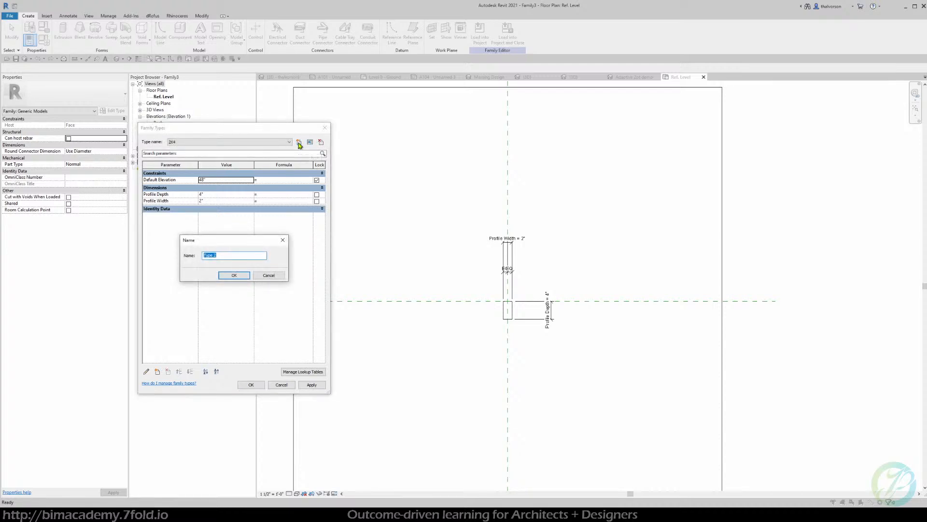
text(2X2)
click(241, 276)
click(209, 196)
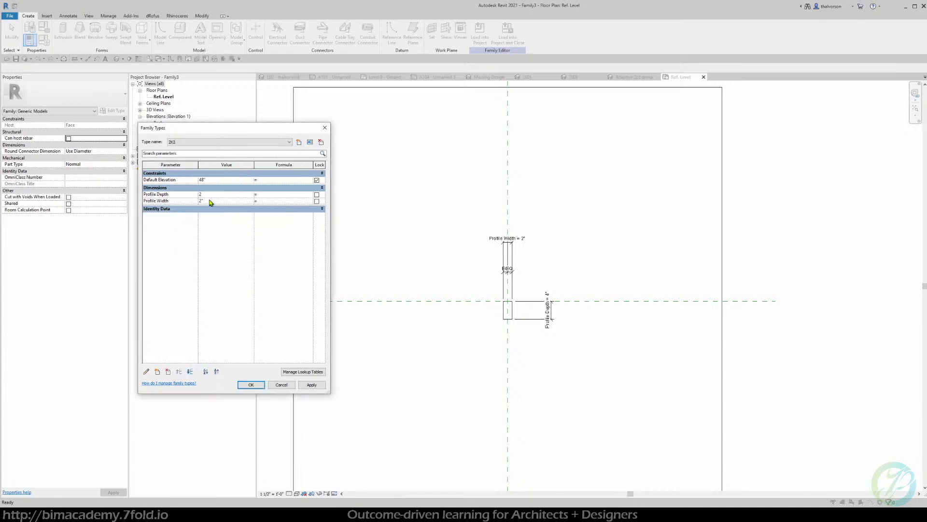
text(2)
click(201, 202)
click(310, 385)
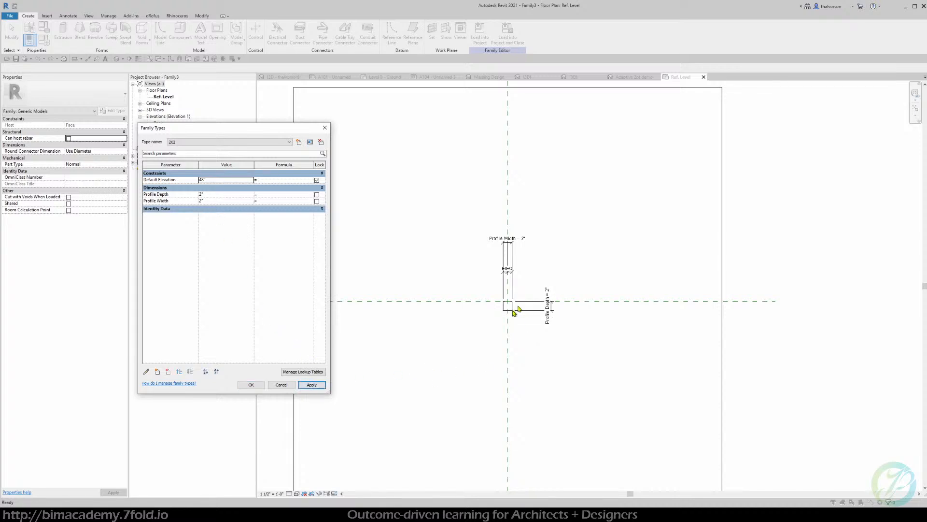
- Create a family type named 1X10 with Profile Width 1" and Profile Depth 10", check the type list and accept the family types
click(299, 144)
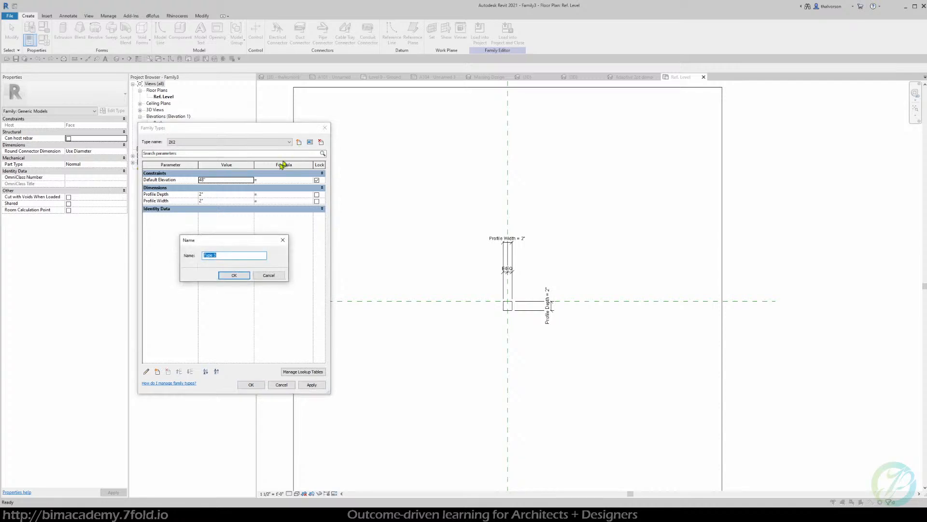
text(1)
click(245, 277)
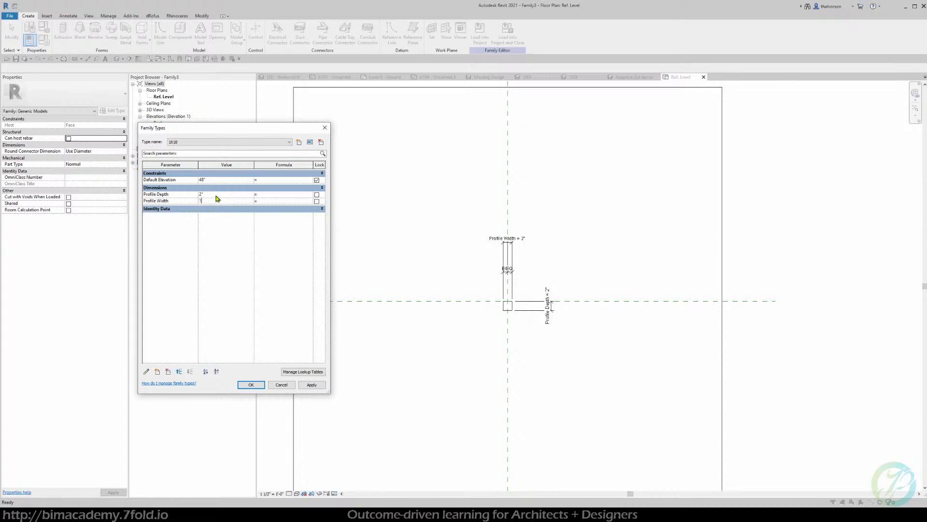
click(216, 195)
click(312, 385)
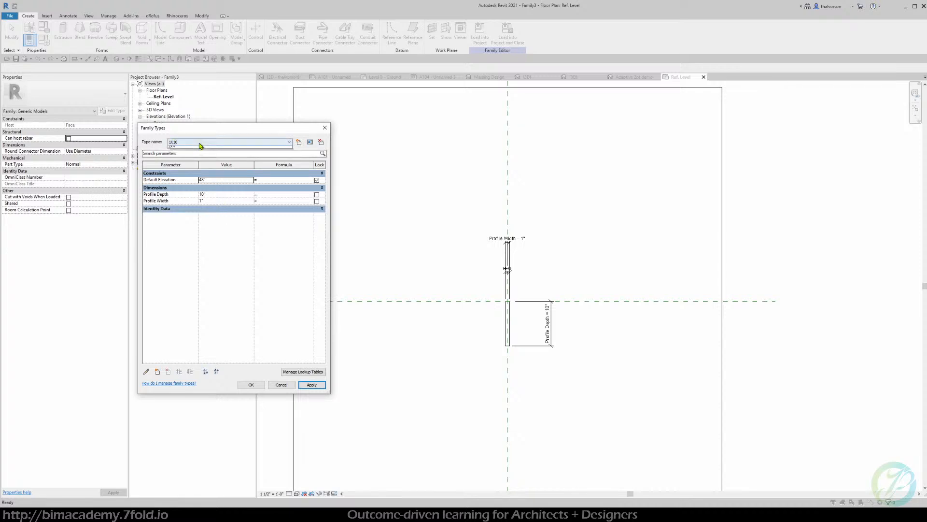
click(201, 142)
click(200, 147)
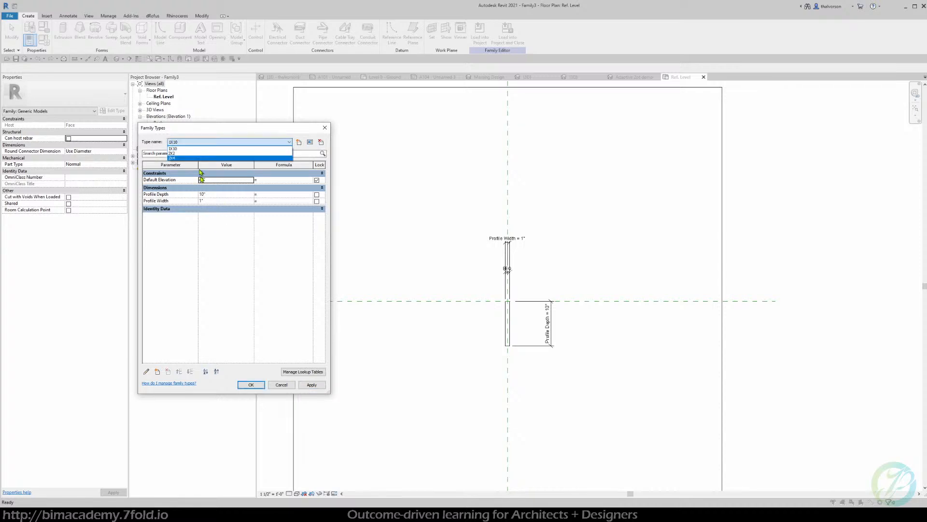
click(259, 386)
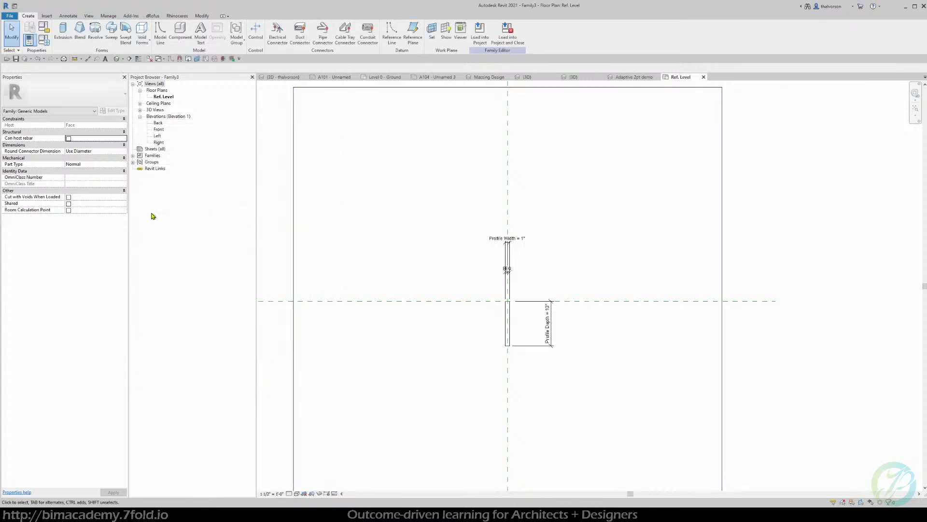
- Review the available family categories, keeping Generic Models as the category
click(47, 30)
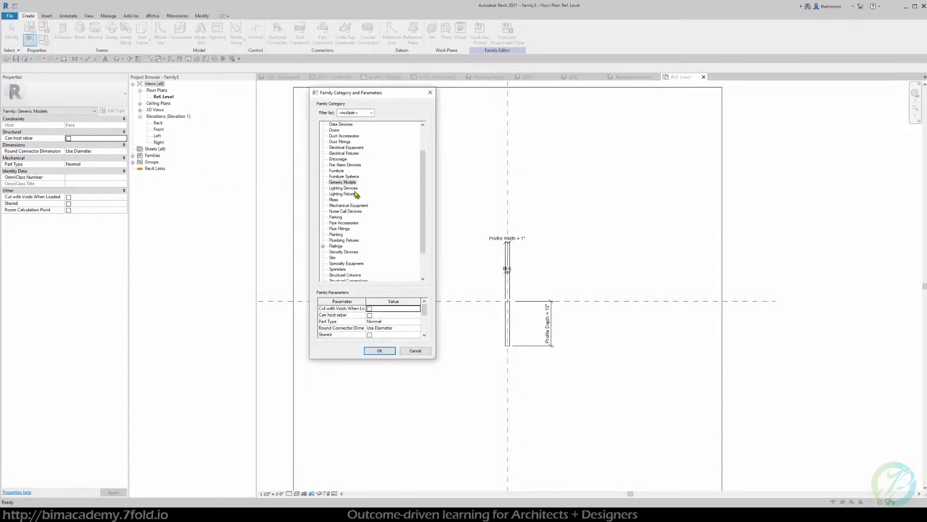
drag(425, 166, 426, 205)
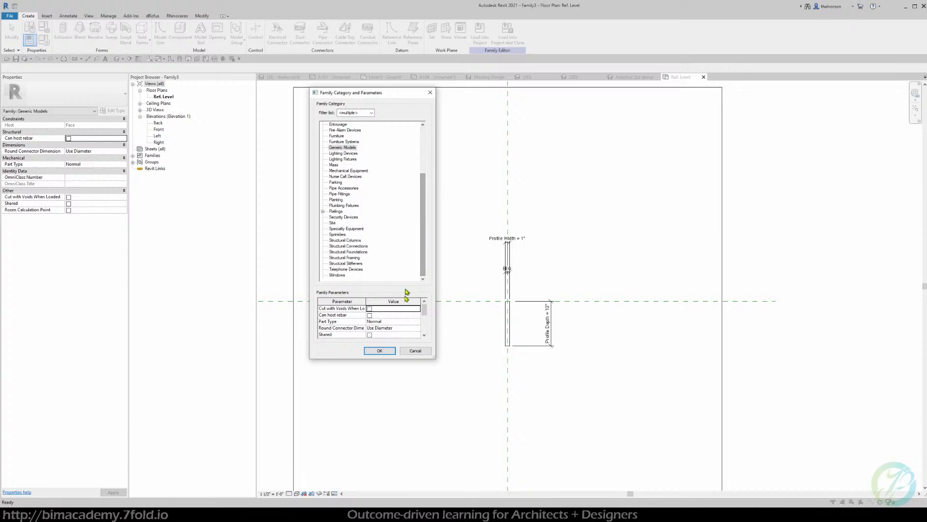
click(388, 353)
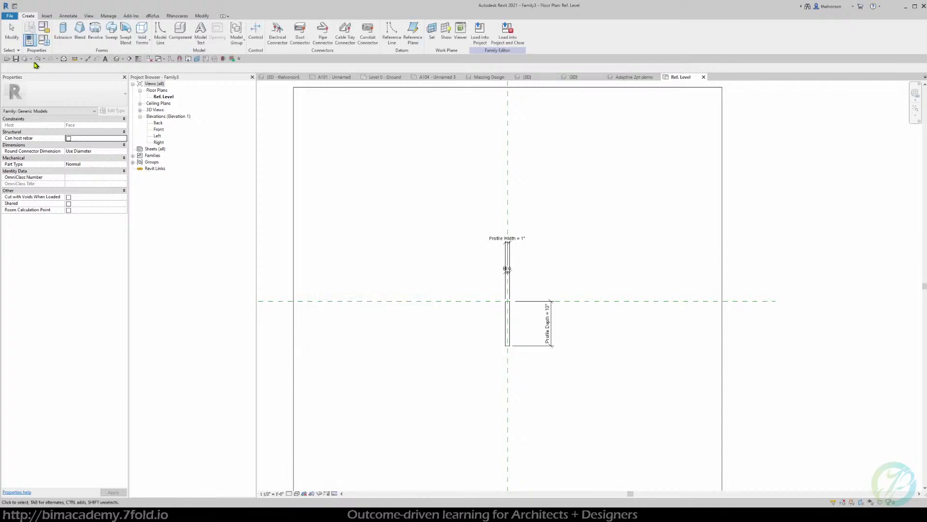
- Save the family as Profile_Adaptive_Rectangle-demo in the Massing Environment folder, opening the file save options before saving
click(16, 60)
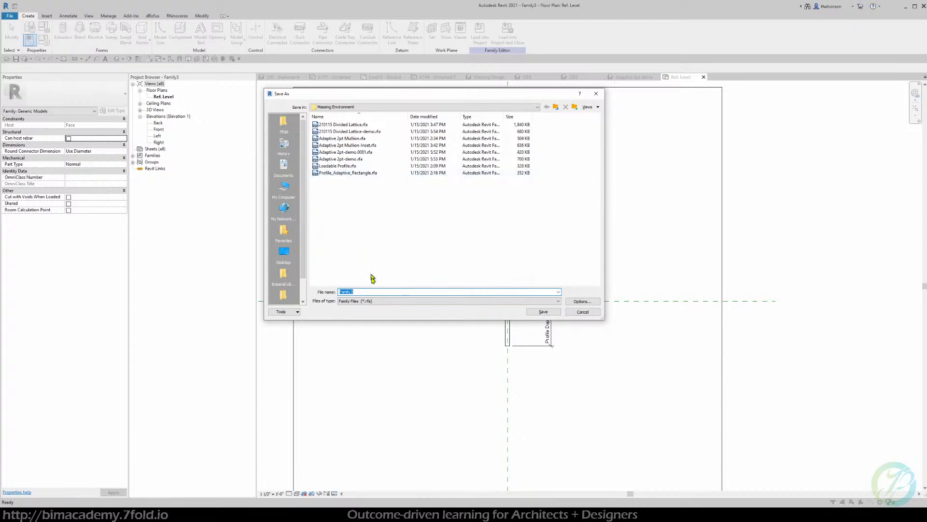
text(pR)
key(BackSpace)
key(BackSpace)
key(BackSpace)
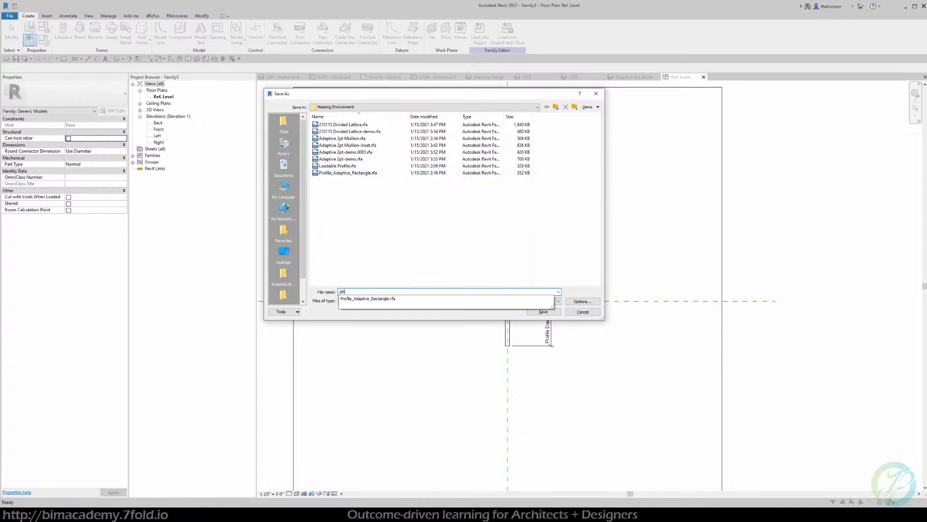
key(Caps_Lock)
text(Profile_Adpat)
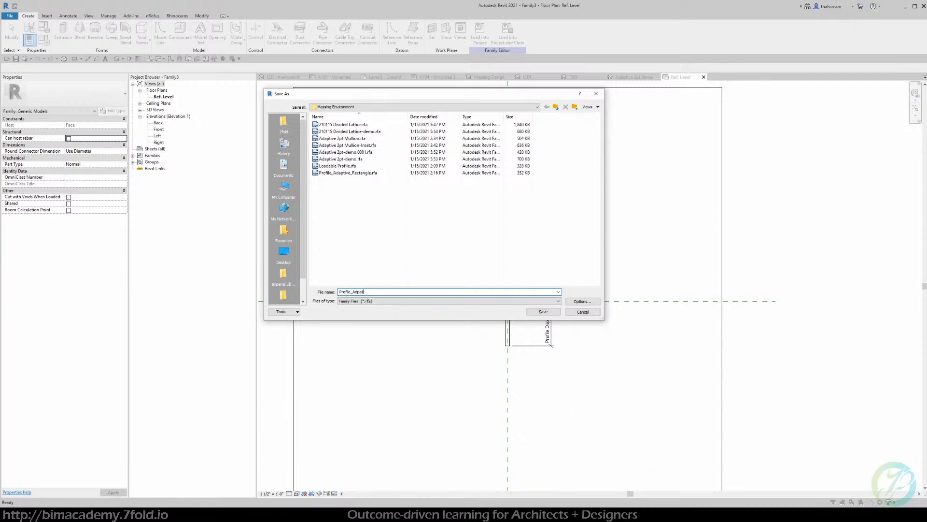
key(BackSpace)
text(a)
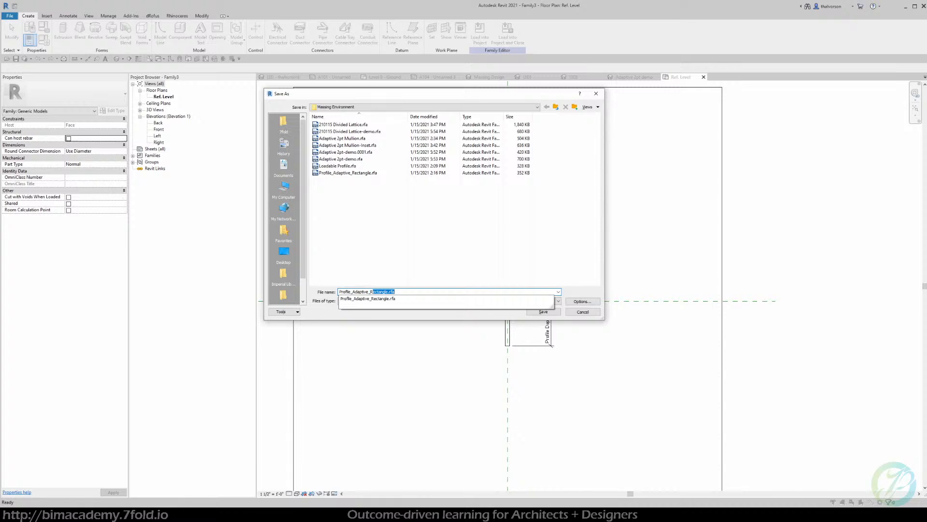
text(-demo)
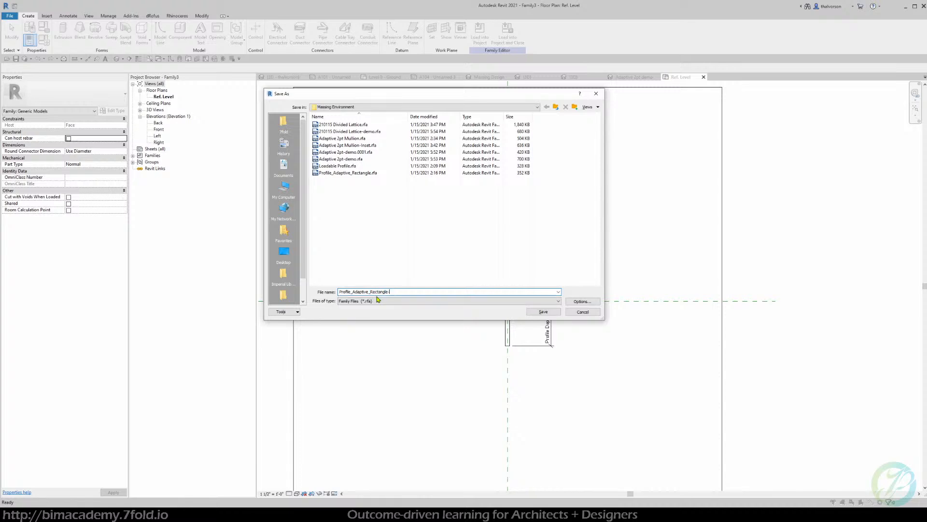
click(582, 300)
click(437, 257)
click(542, 312)
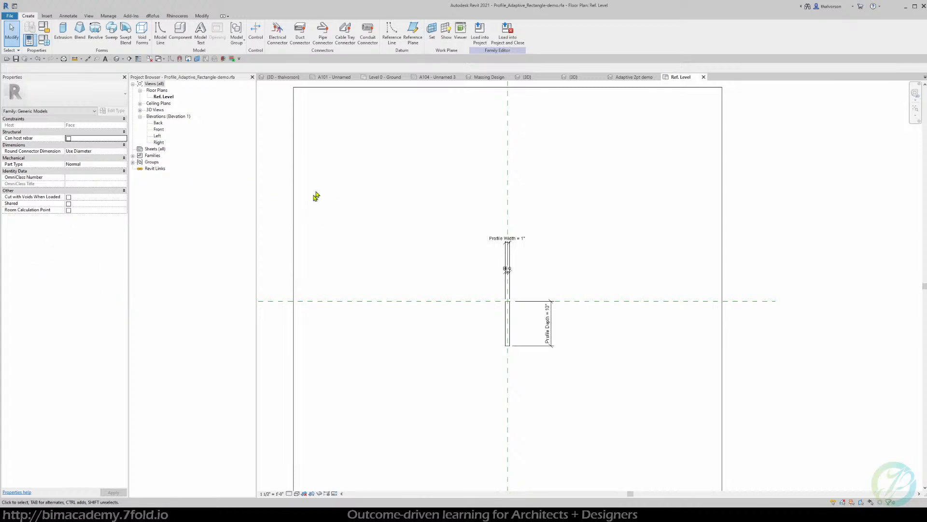
- Load the saved rectangular profile family into the open Adaptive 2pt-demo.rfa family
middle_drag(437, 240, 402, 234)
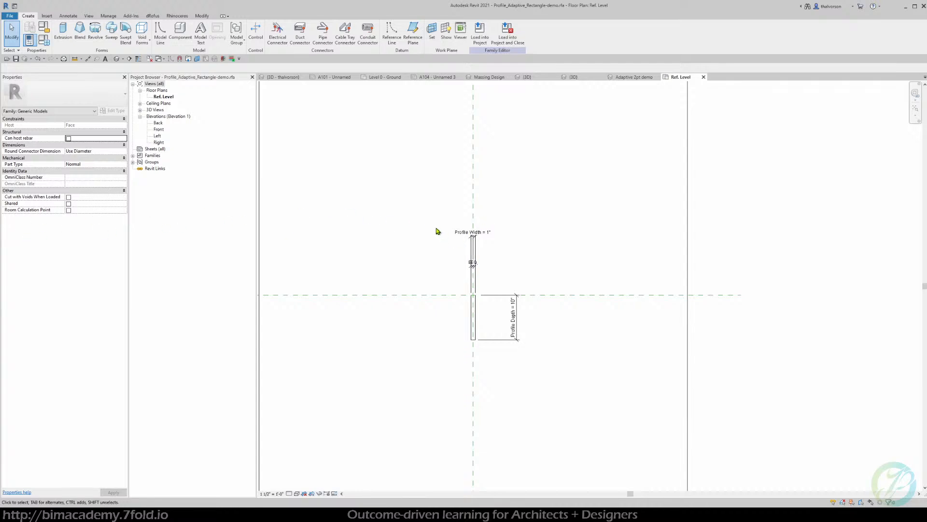
click(18, 59)
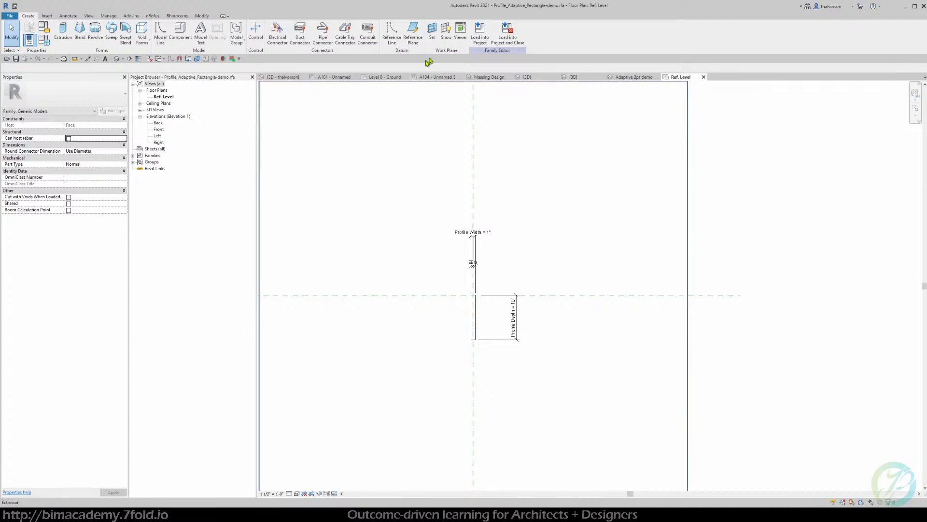
click(484, 43)
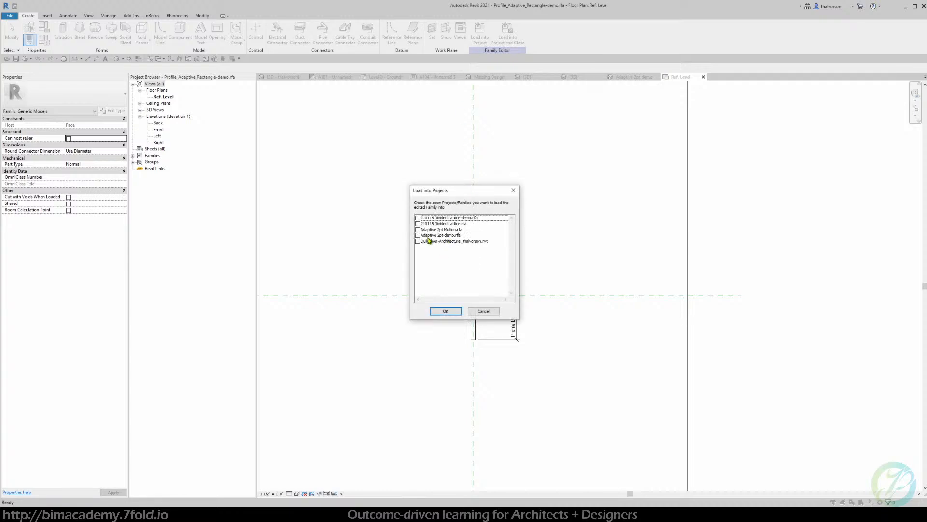
click(447, 236)
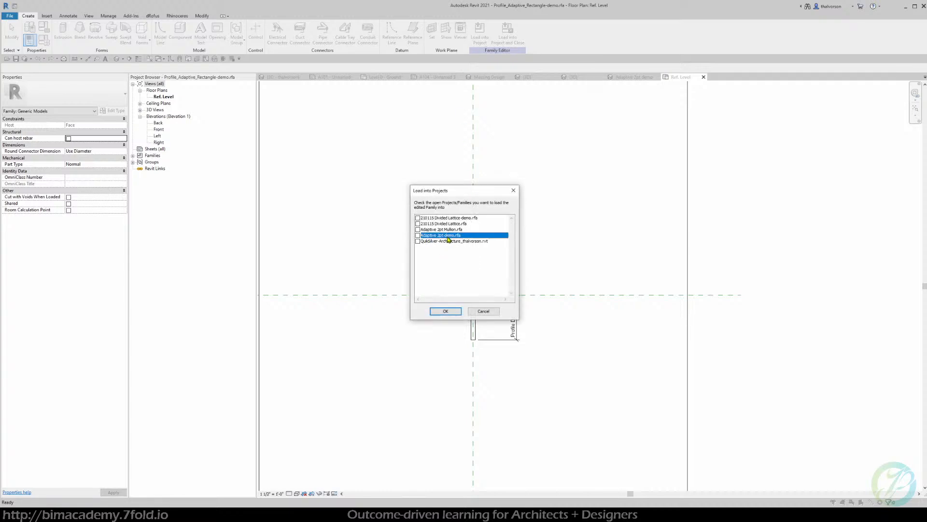
click(418, 236)
click(446, 311)
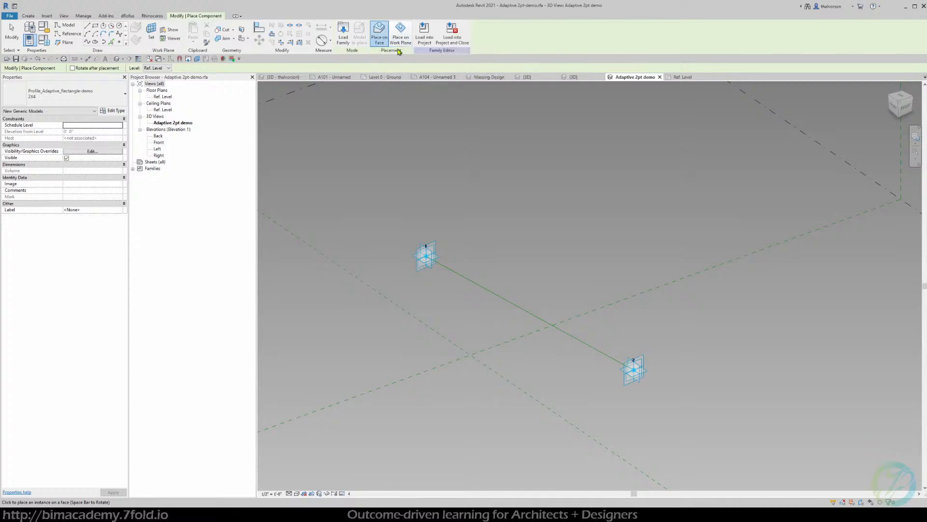
- Place a 2X4 profile at adaptive point 1, using the point's reference plane perpendicular to the line as the picked work plane
click(406, 40)
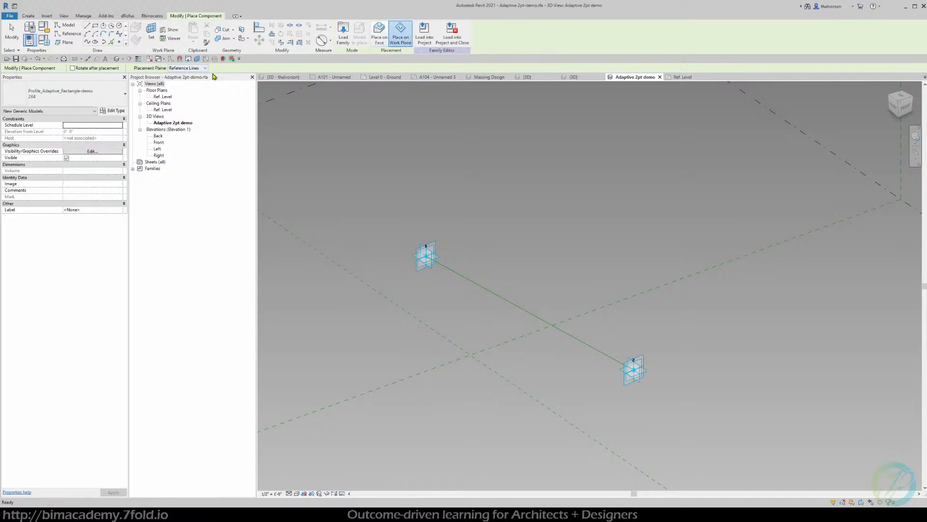
click(205, 68)
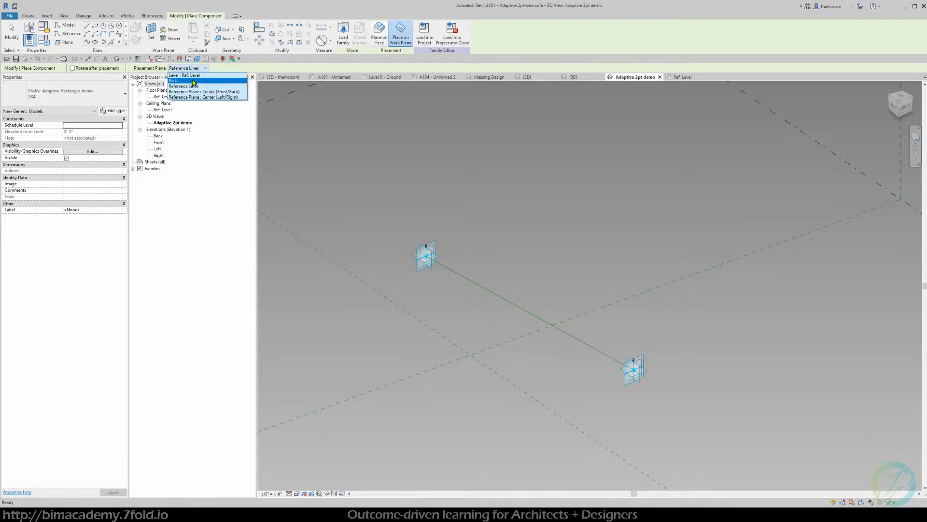
click(193, 81)
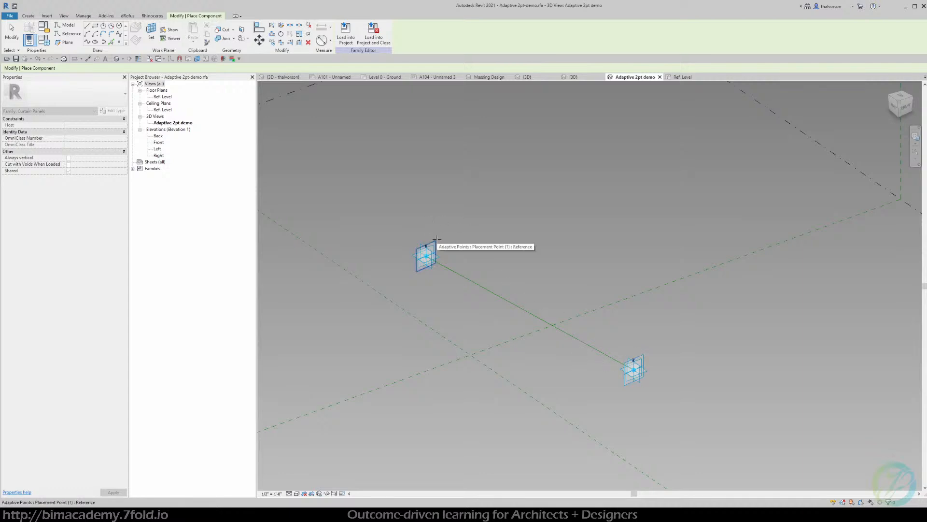
click(426, 255)
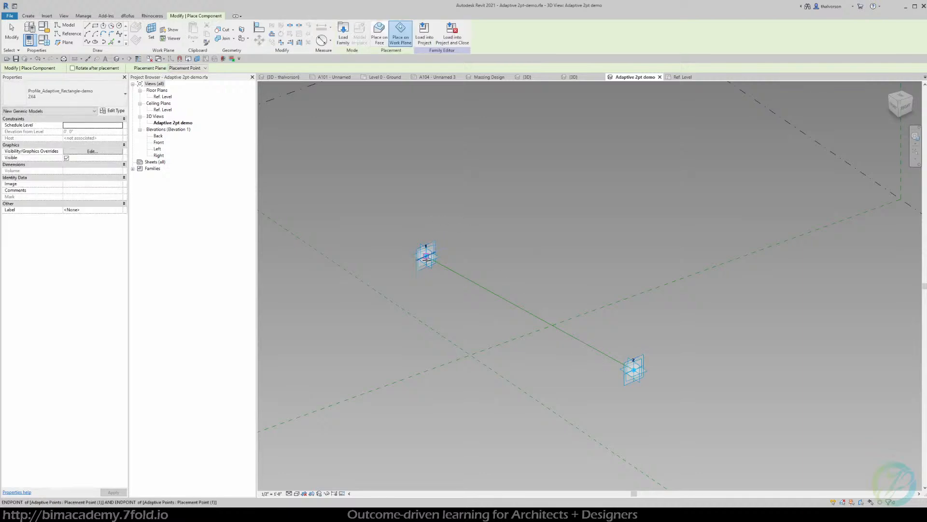
scroll(425, 253, up, 4)
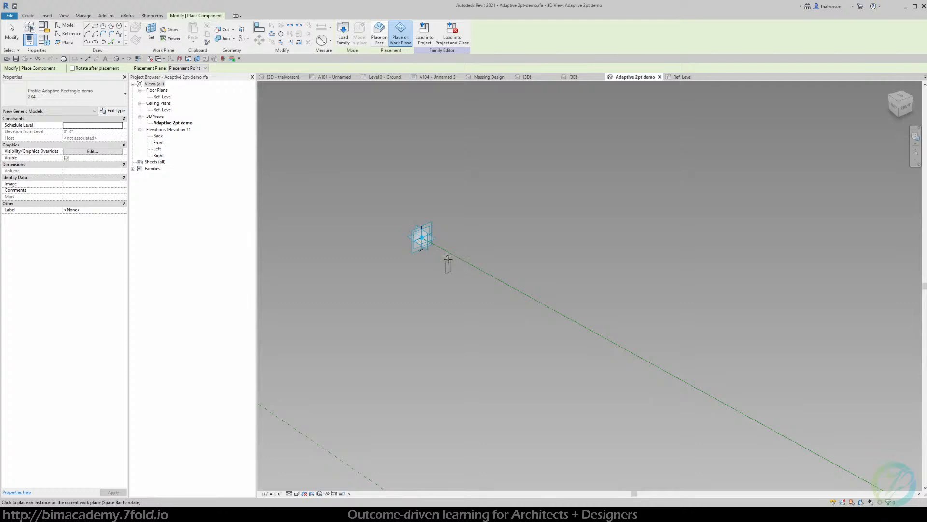
key(Escape)
key(Escape)
- Move adaptive point 1 to new positions to test whether the hosted profile follows it
click(447, 236)
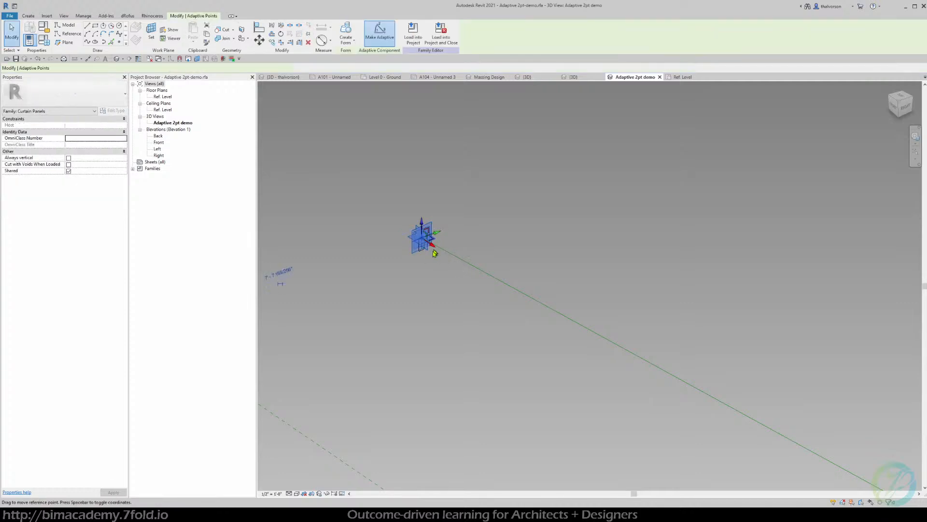
click(421, 226)
drag(422, 223, 435, 151)
scroll(434, 163, down, 2)
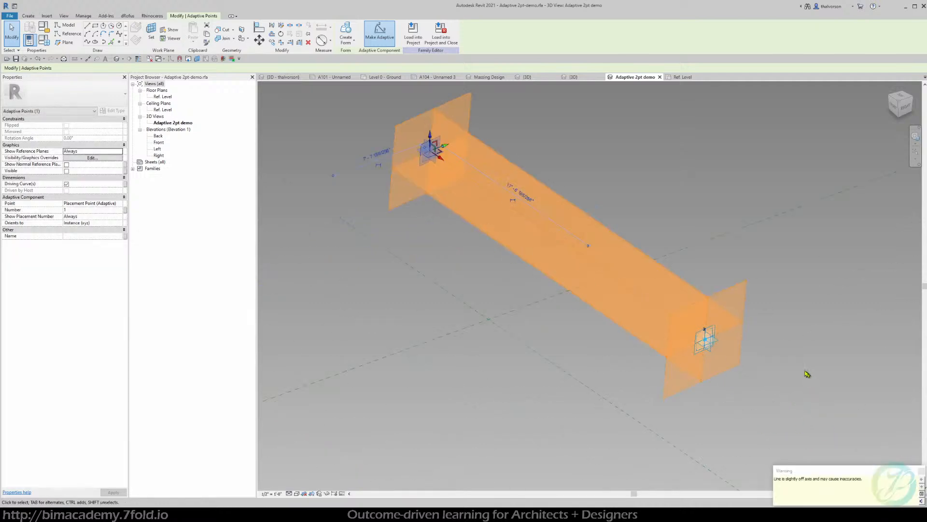
click(798, 432)
click(565, 238)
key(Delete)
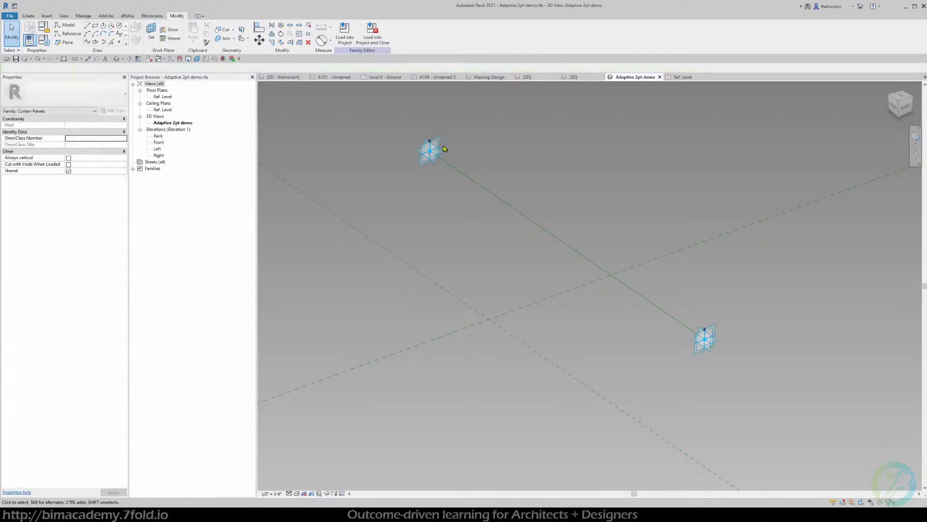
click(440, 158)
drag(440, 158, 661, 324)
scroll(642, 299, up, 3)
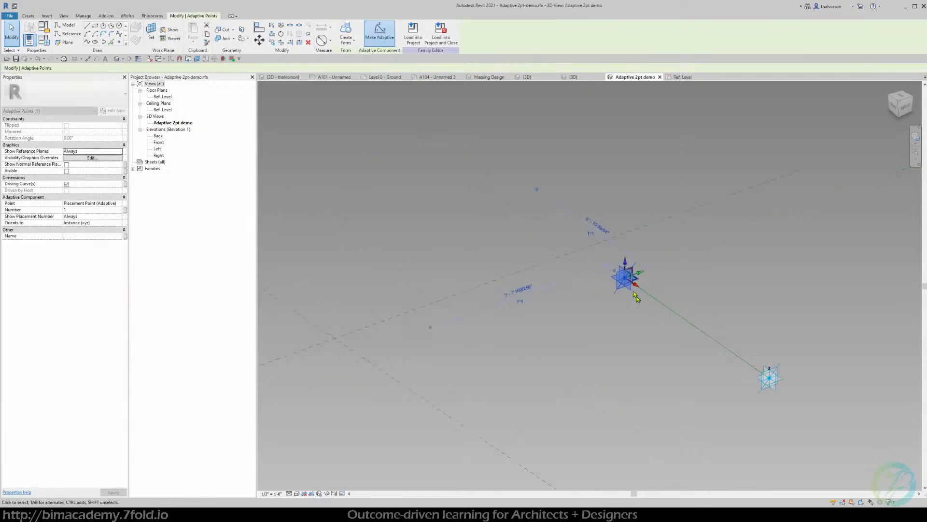
- Inspect the 2X4 profile hosted on adaptive point 1 from several angles
shift+middle_drag(626, 315, 532, 253)
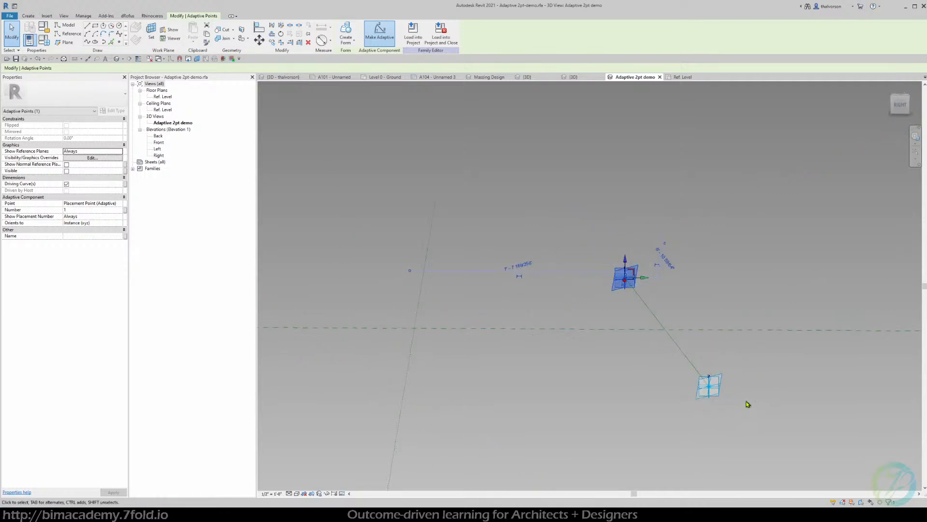
shift+middle_drag(616, 362, 612, 244)
click(621, 360)
click(632, 264)
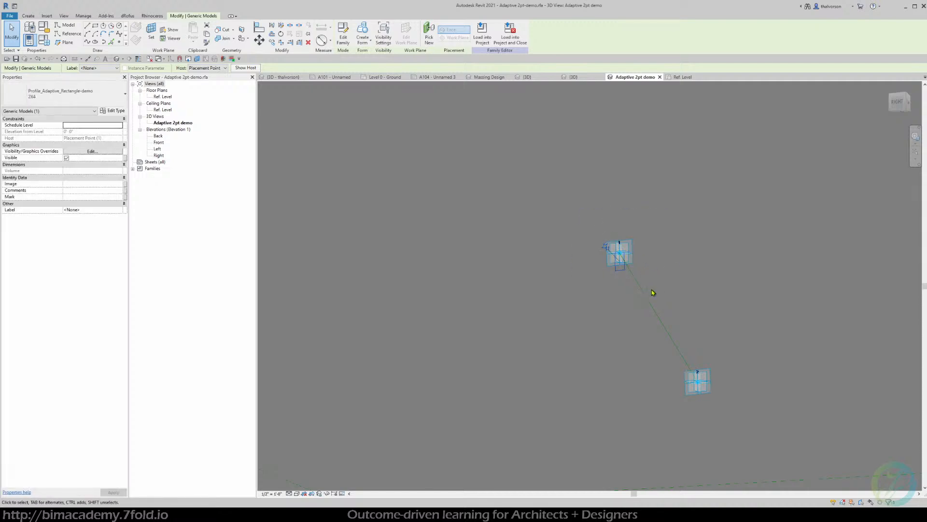
shift+middle_drag(667, 314, 688, 348)
key(Escape)
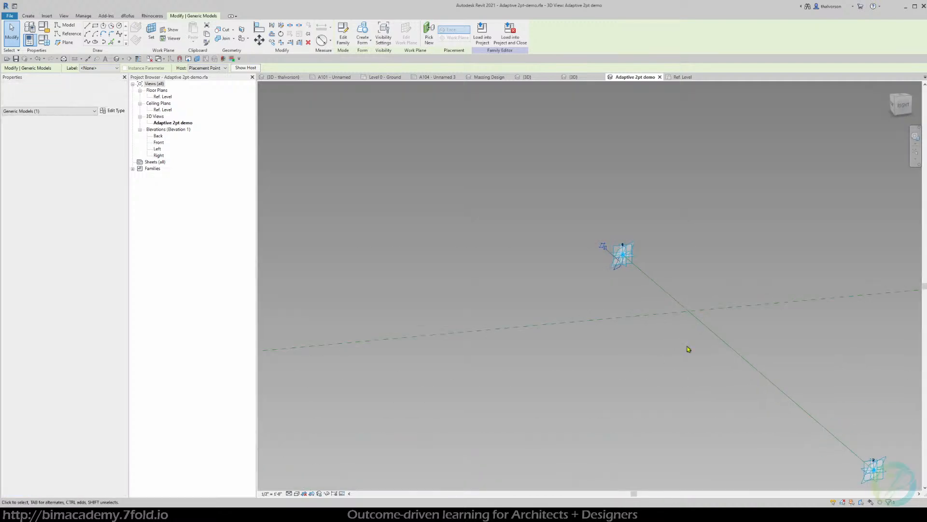
- Create a similar 2X4 profile at adaptive point 2, hosted on the matching reference plane picked from that point
shift+middle_drag(648, 317, 654, 332)
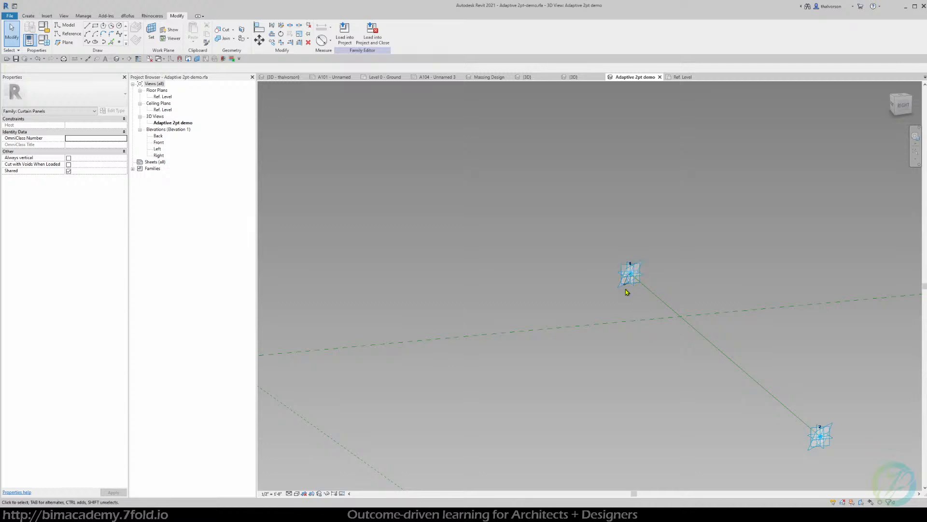
key(Tab)
click(626, 287)
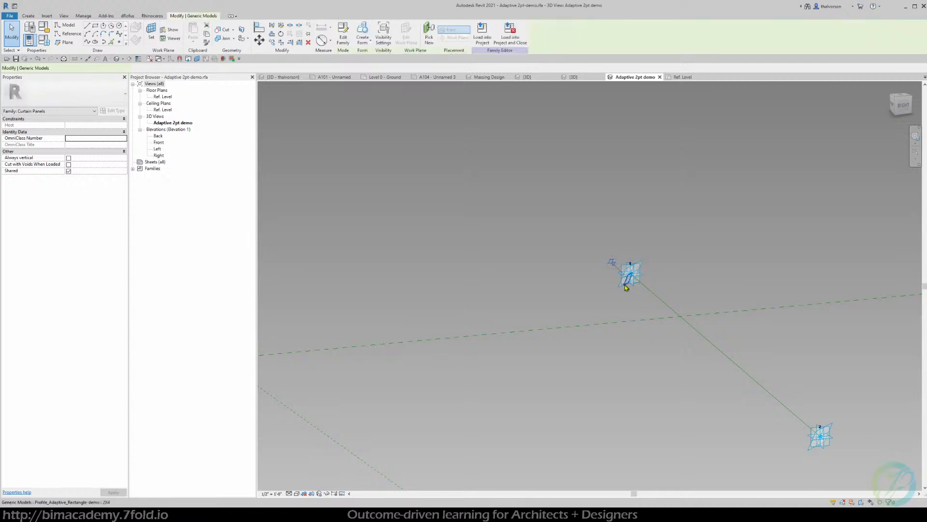
right_click(626, 287)
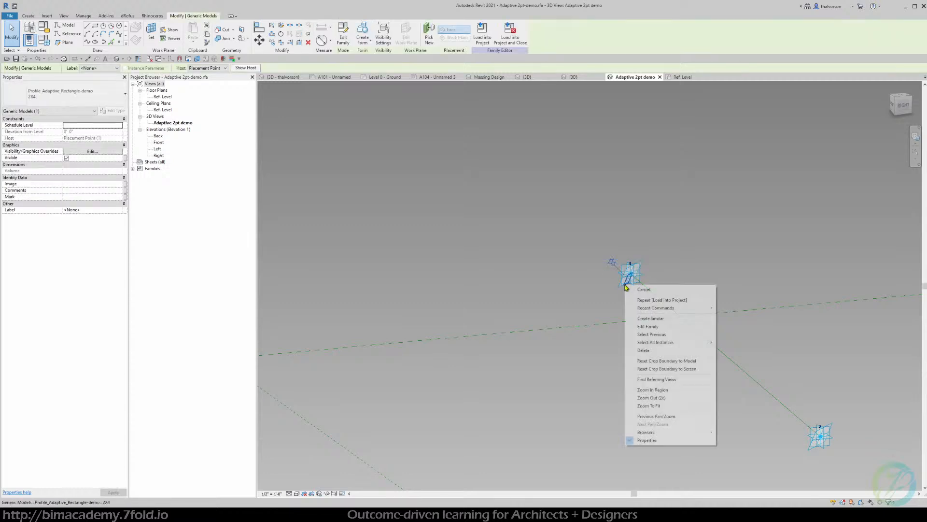
click(657, 319)
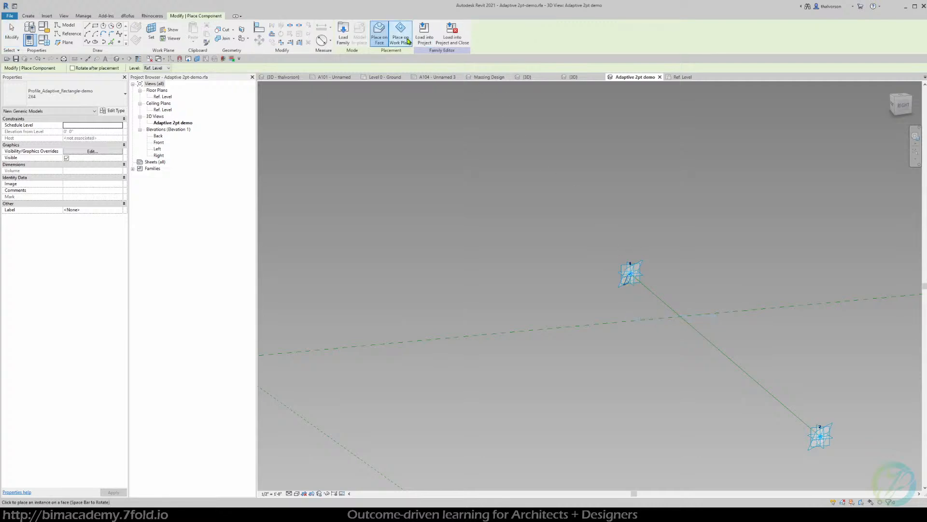
click(400, 35)
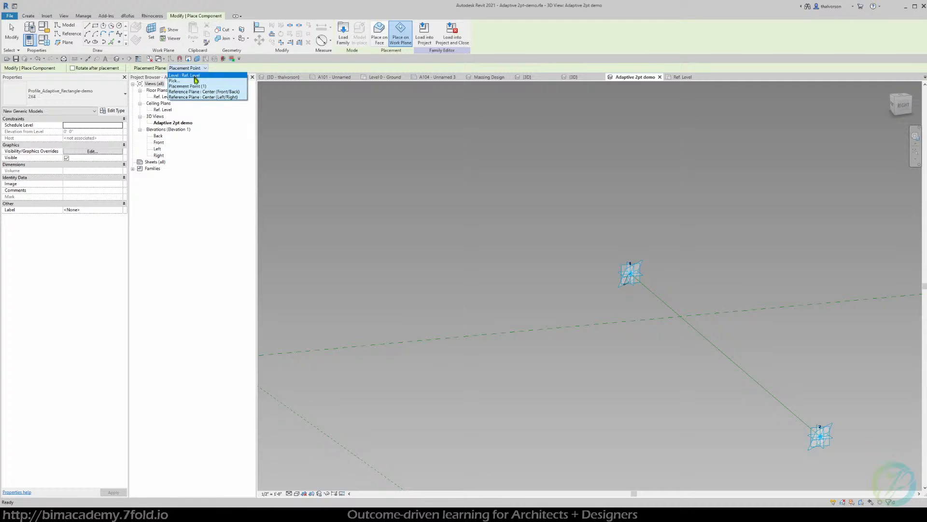
click(196, 81)
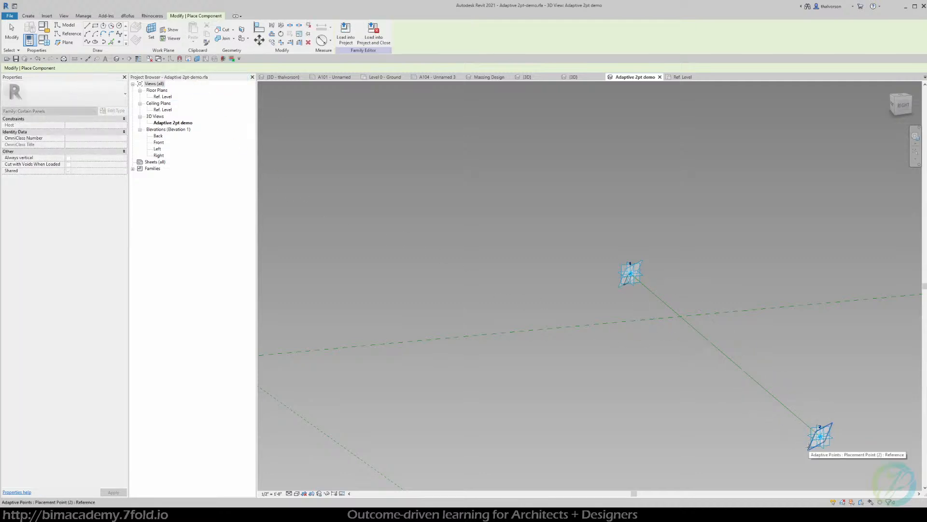
click(809, 449)
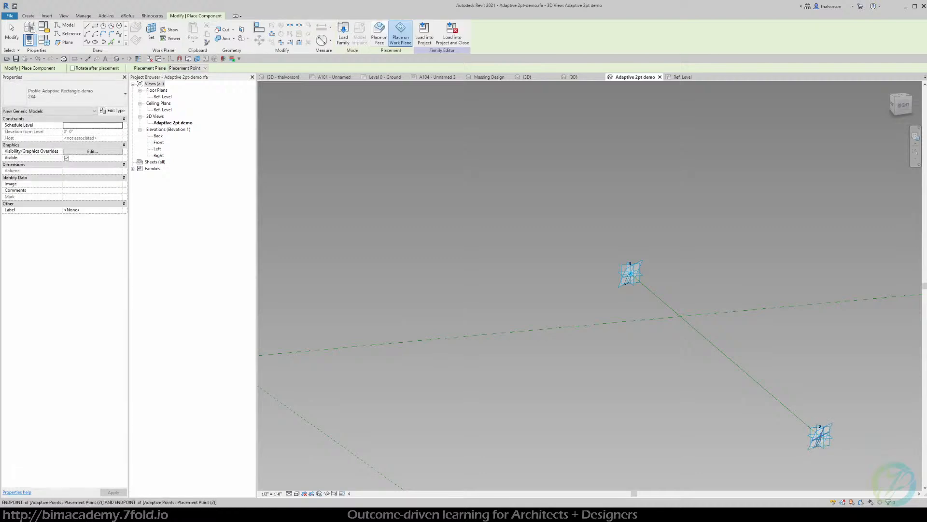
click(819, 436)
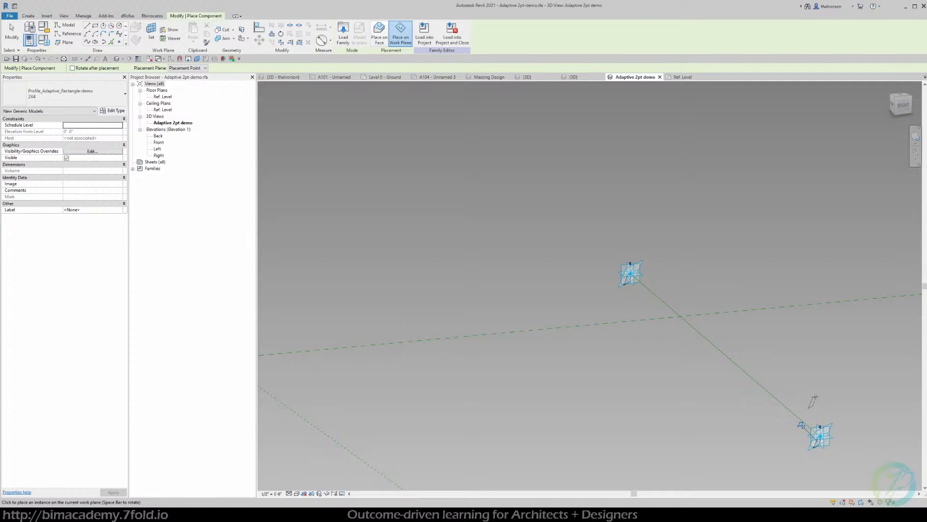
middle_drag(811, 396, 802, 363)
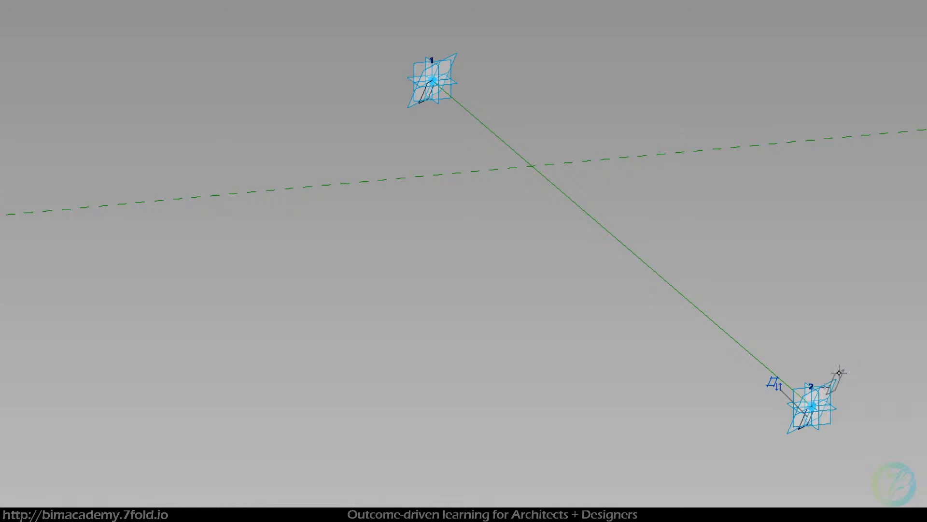
key(Escape)
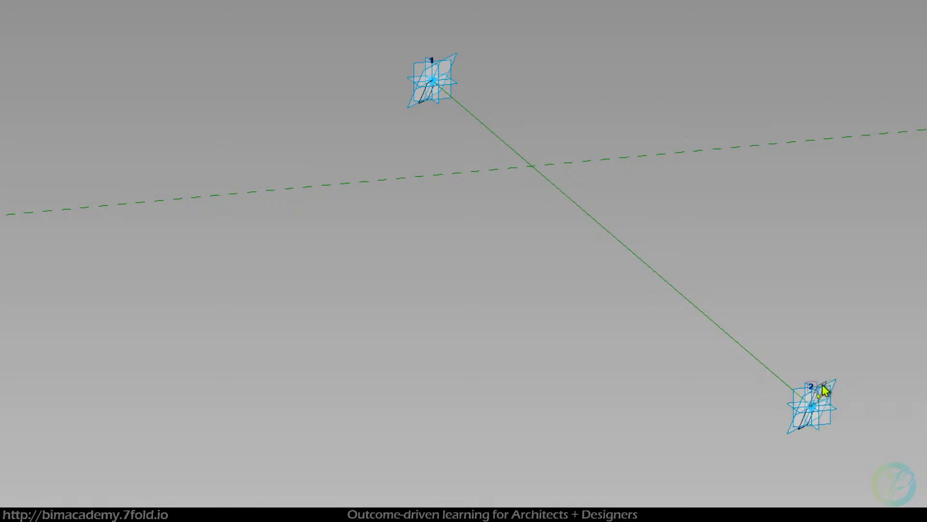
- Check the second profile and compare the host reference planes at both adaptive points
click(803, 433)
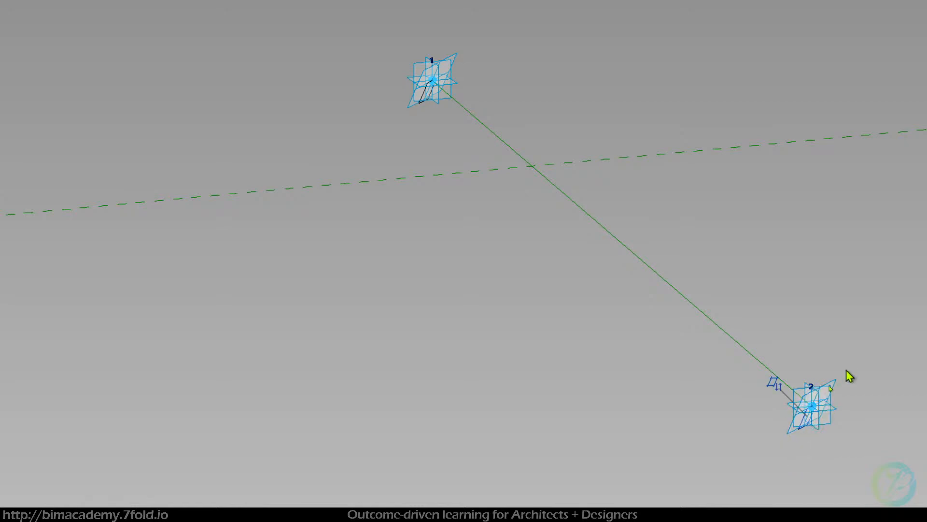
click(840, 383)
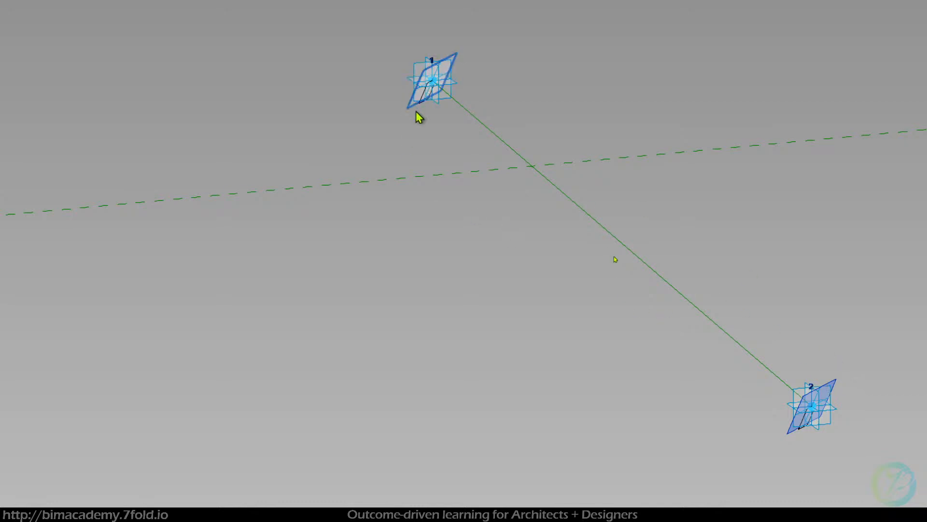
ctrl+click(437, 91)
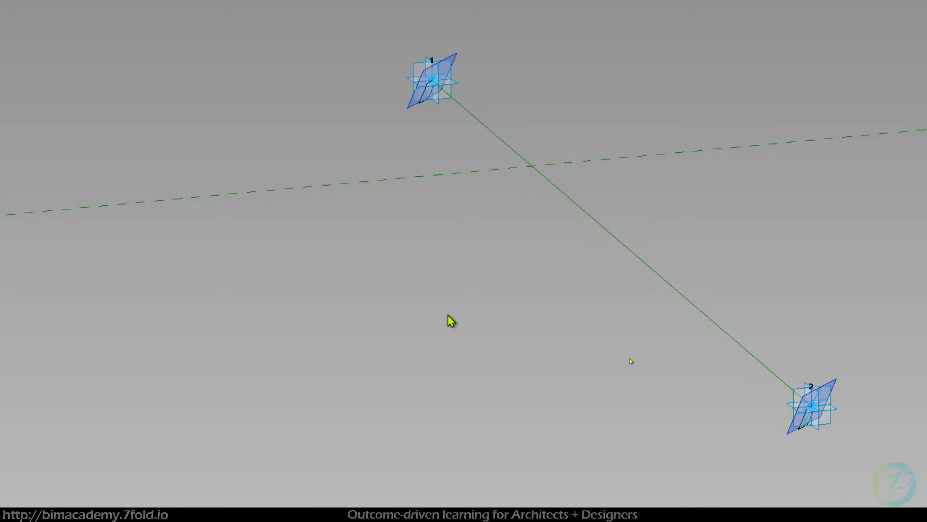
click(577, 347)
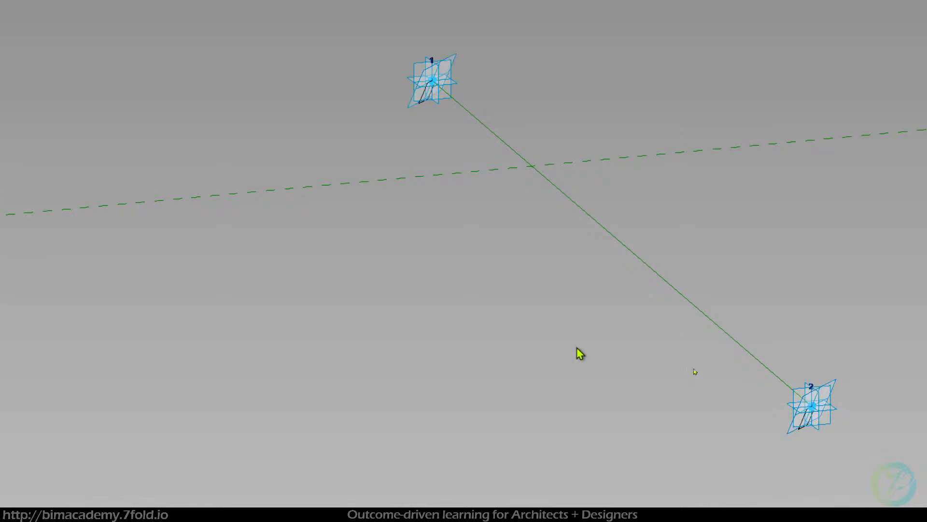
- Move adaptive point 1 to another position to test how the line and both hosted profiles respond
click(450, 65)
drag(449, 67, 529, 73)
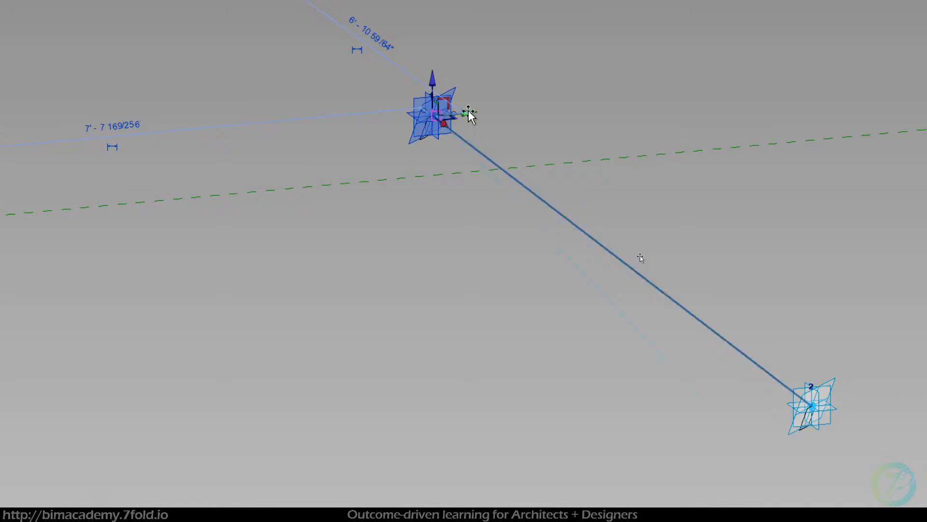
drag(469, 113, 414, 197)
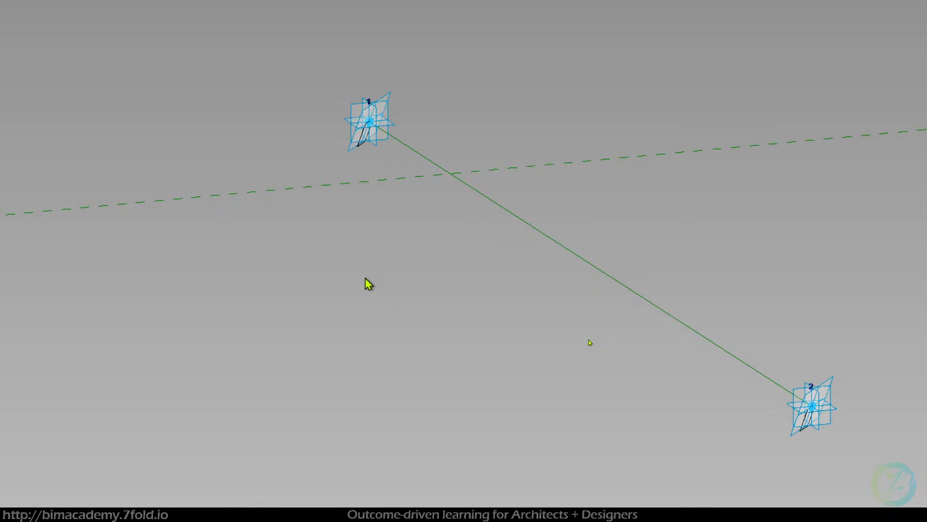
scroll(793, 240, down, 1)
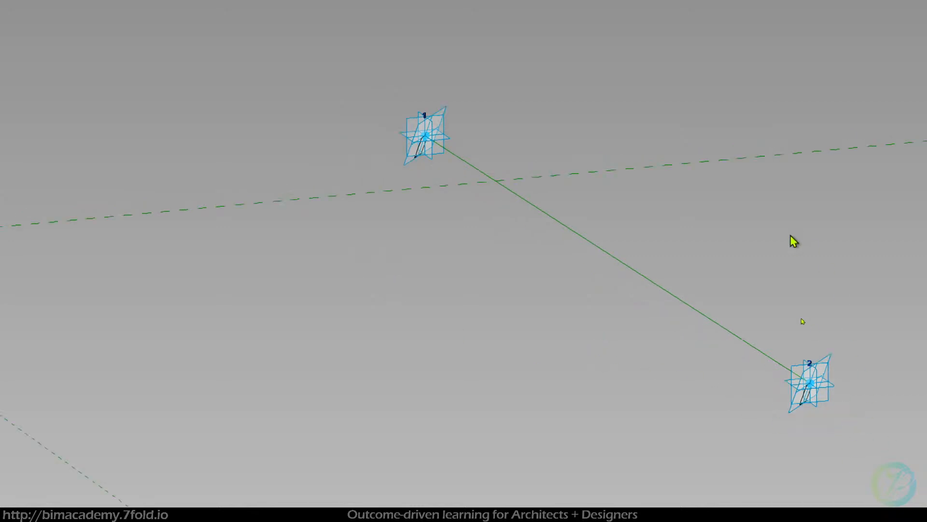
scroll(791, 237, up, 1)
mouse_move(800, 245)
middle_down()
mouse_move(805, 288)
mouse_move(795, 252)
middle_up()
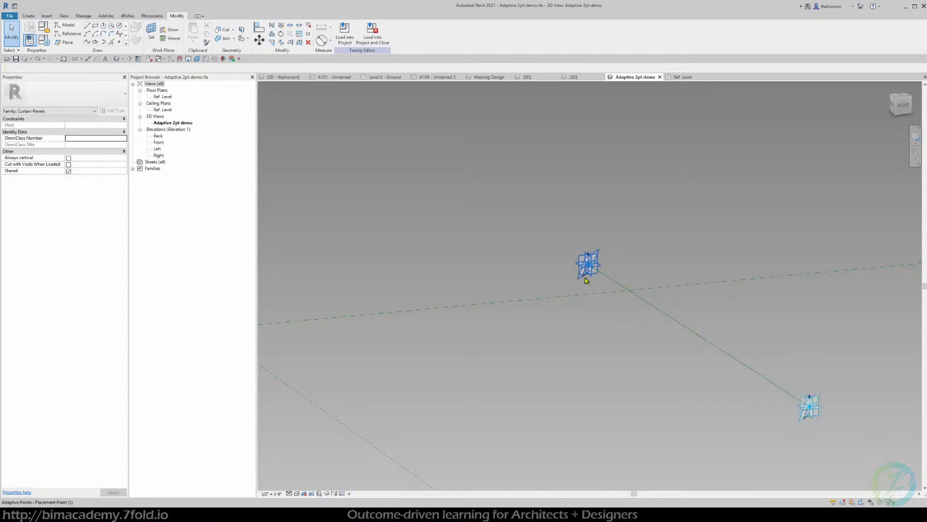
- Label the 2X4 profile at adaptive point 1 with a new type parameter named Profile 1, grouped under Dimensions
key(Tab)
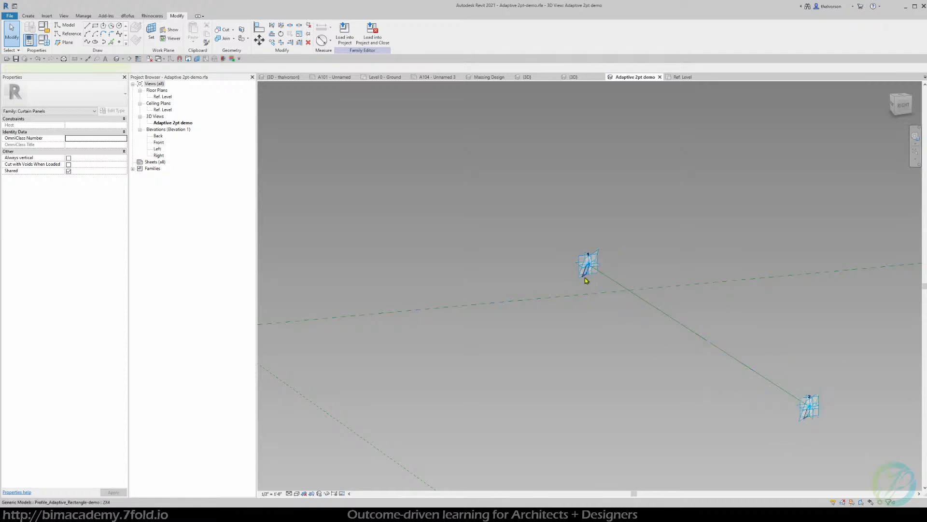
click(586, 280)
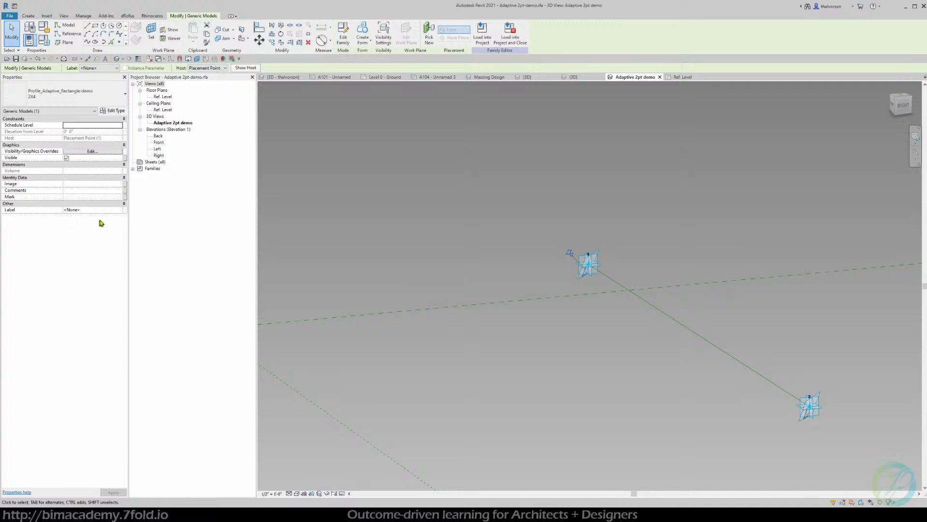
click(122, 210)
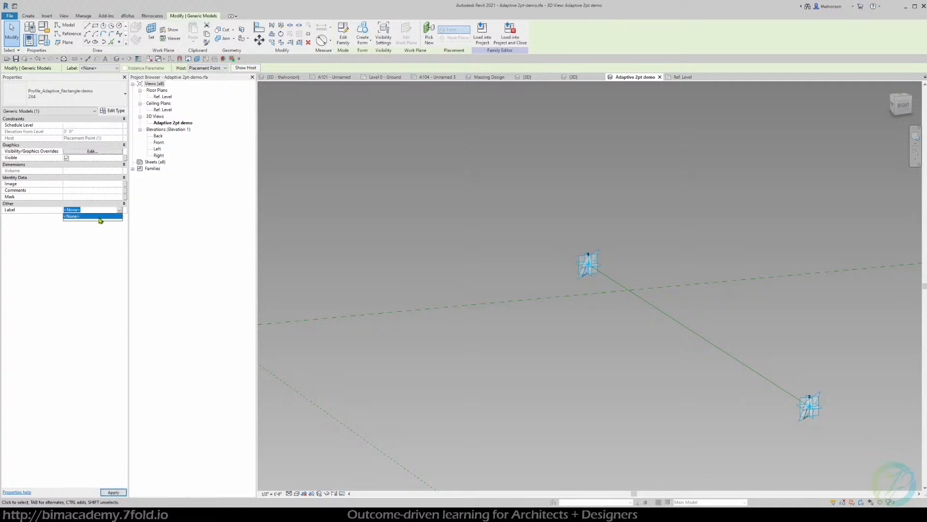
click(271, 13)
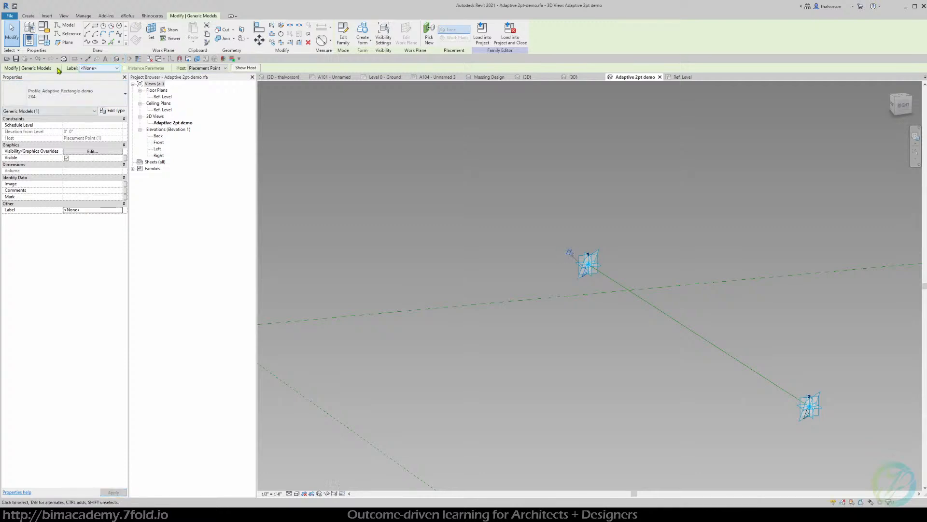
click(103, 68)
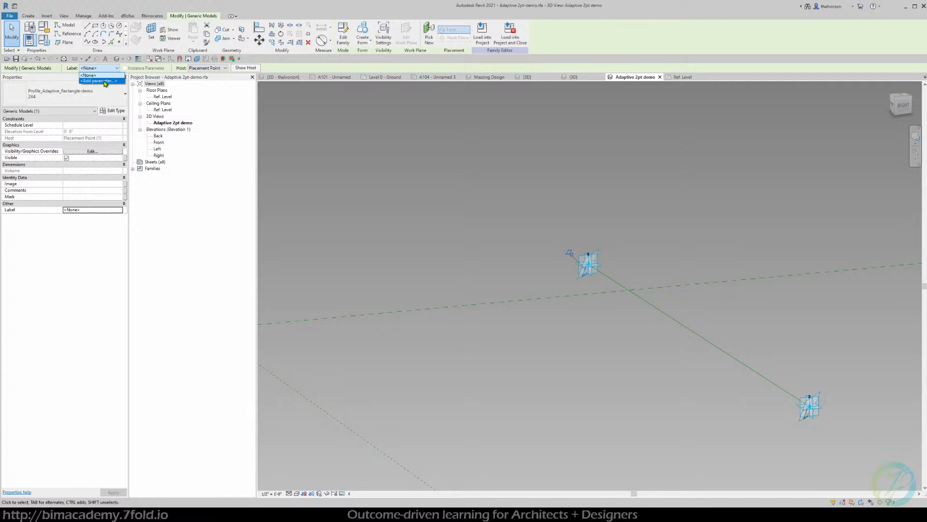
click(105, 83)
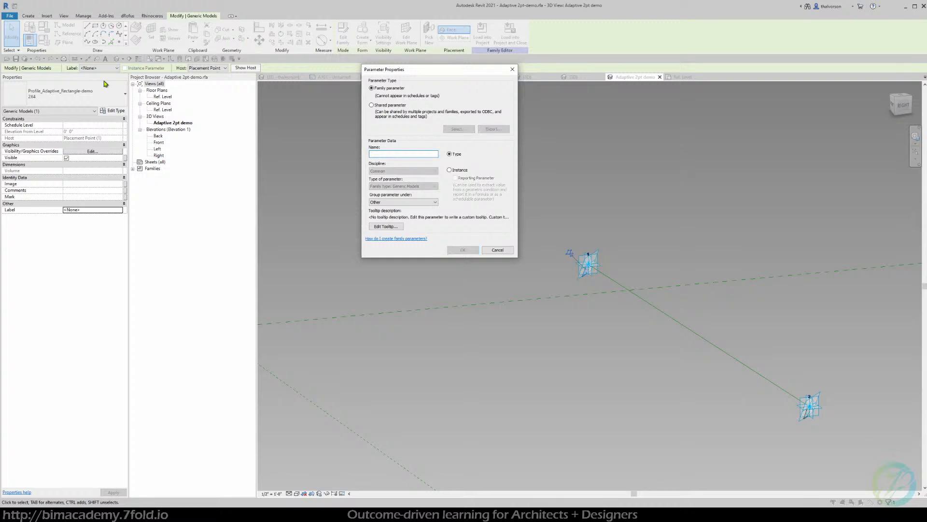
click(404, 203)
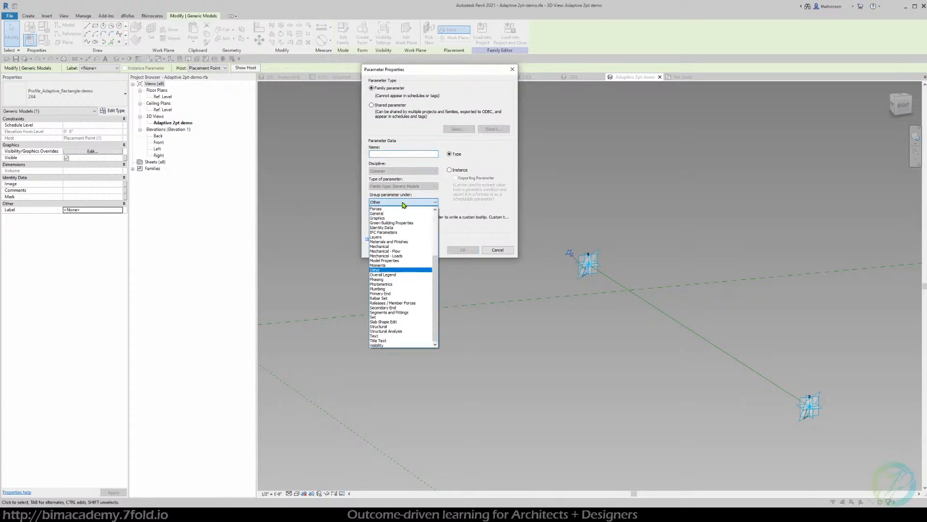
scroll(404, 205, up, 3)
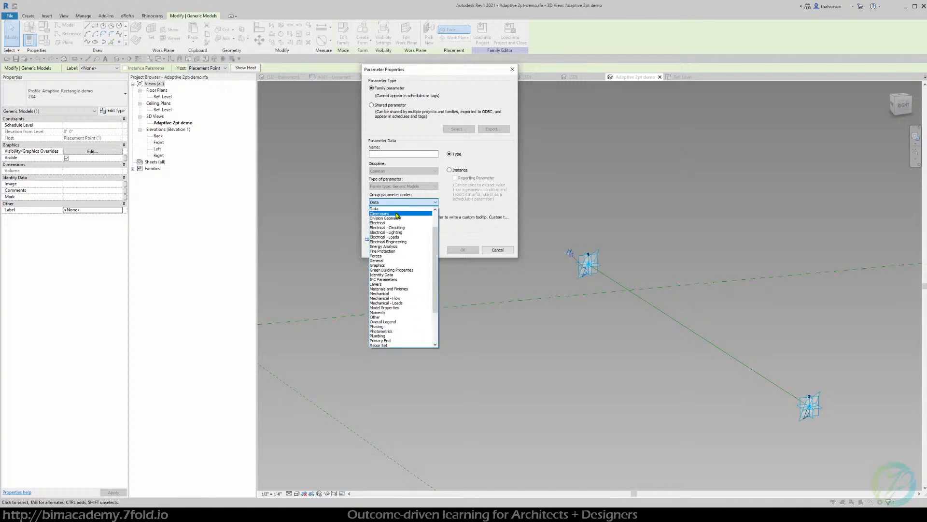
click(397, 214)
click(396, 153)
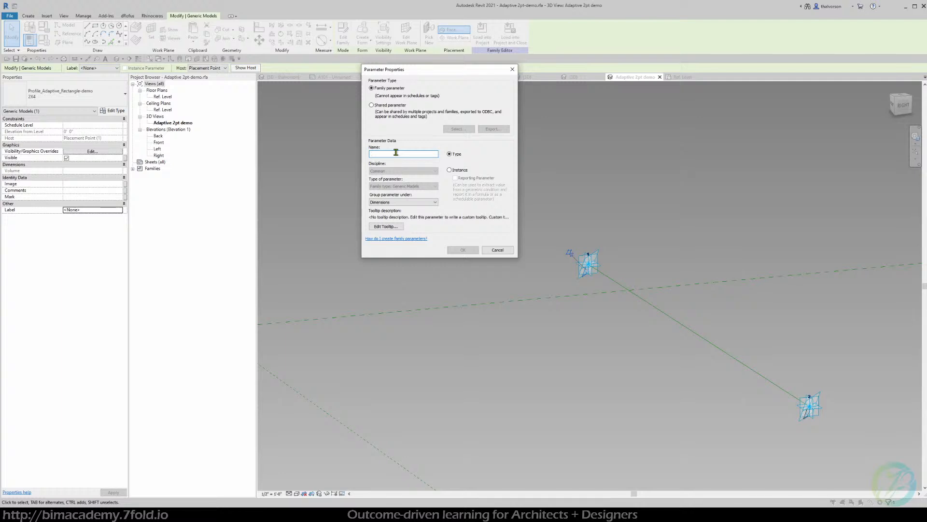
text(Profile 1)
click(464, 250)
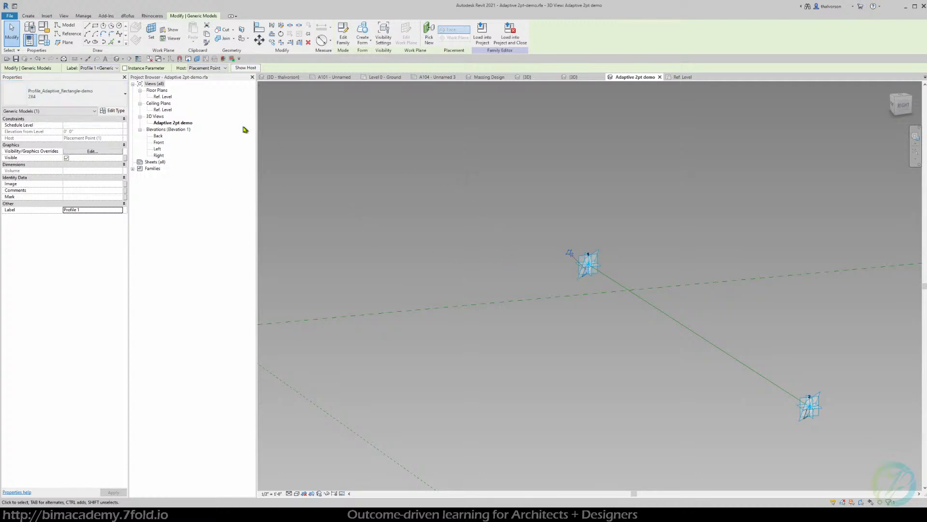
- Try to switch the labelled profile at adaptive point 1 directly to the 2X2 type
click(108, 99)
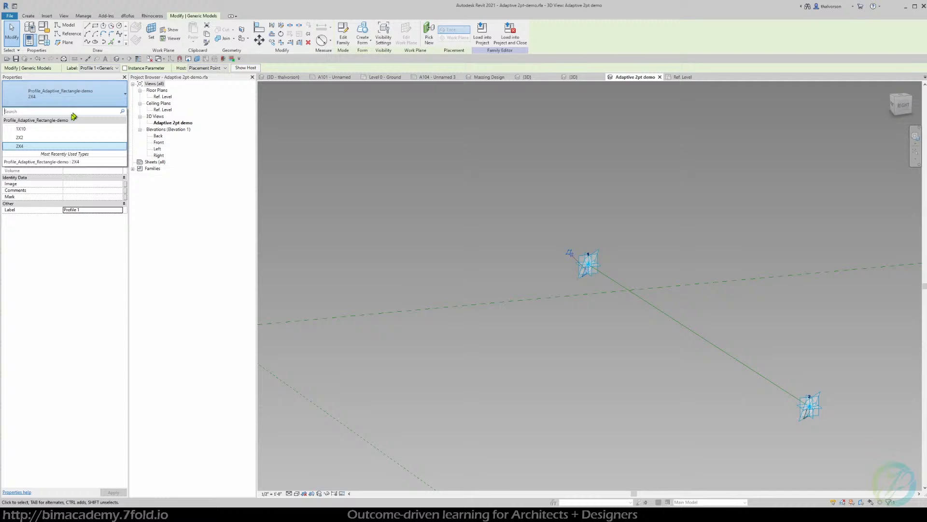
click(25, 139)
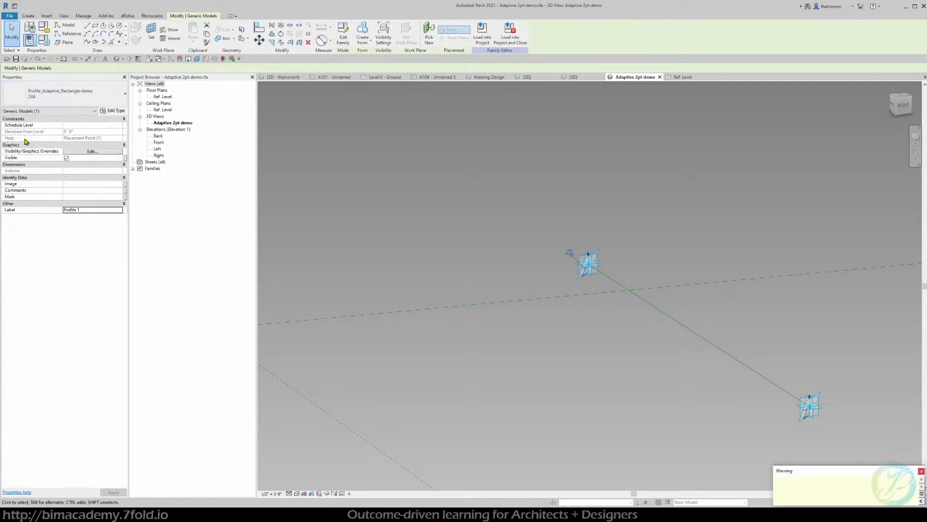
drag(788, 471, 501, 293)
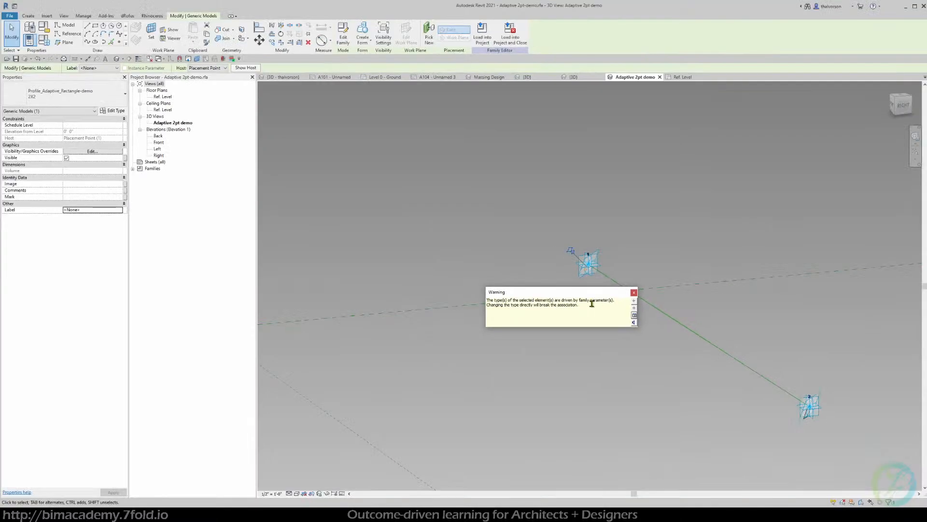
click(635, 293)
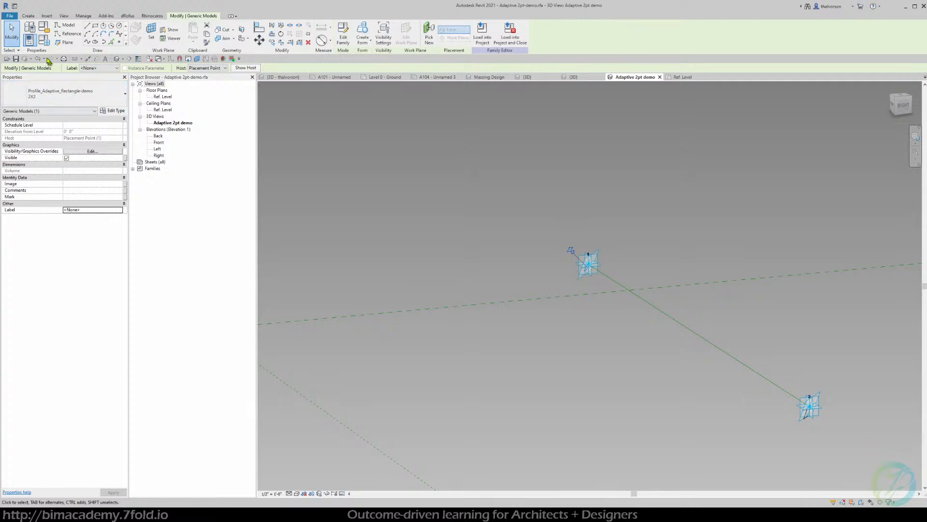
- Review the Profile 1 parameter in the family types, widening the list enough to read its full value
click(42, 43)
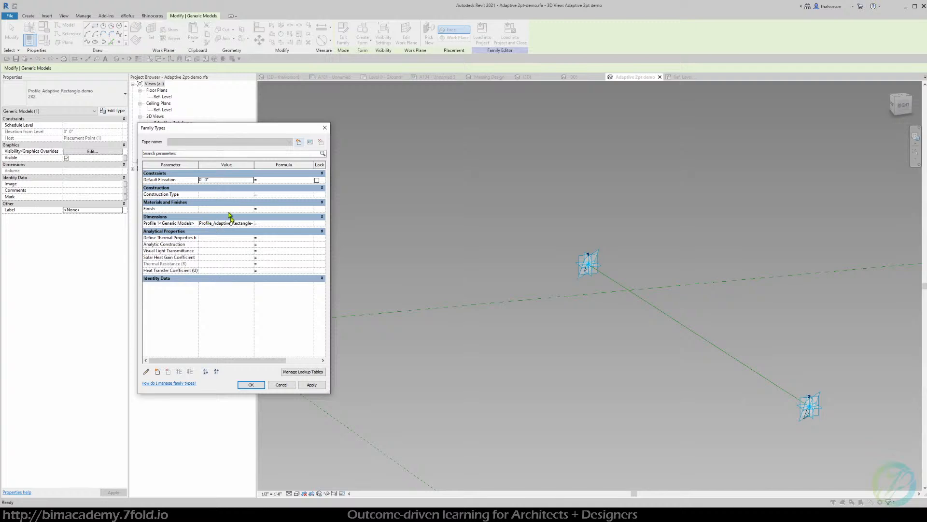
drag(330, 160, 446, 160)
drag(233, 165, 220, 165)
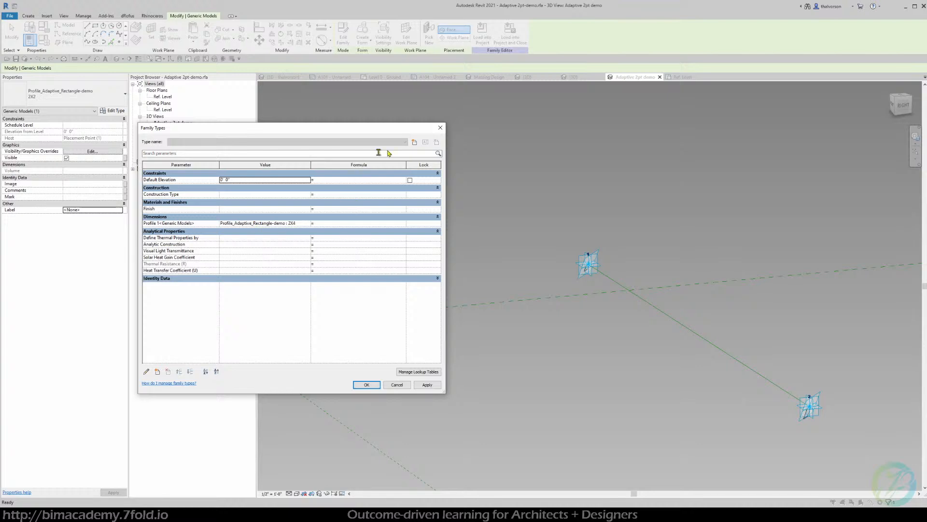
click(441, 129)
- Check the type and label assigned to the profile at adaptive point 1
click(507, 265)
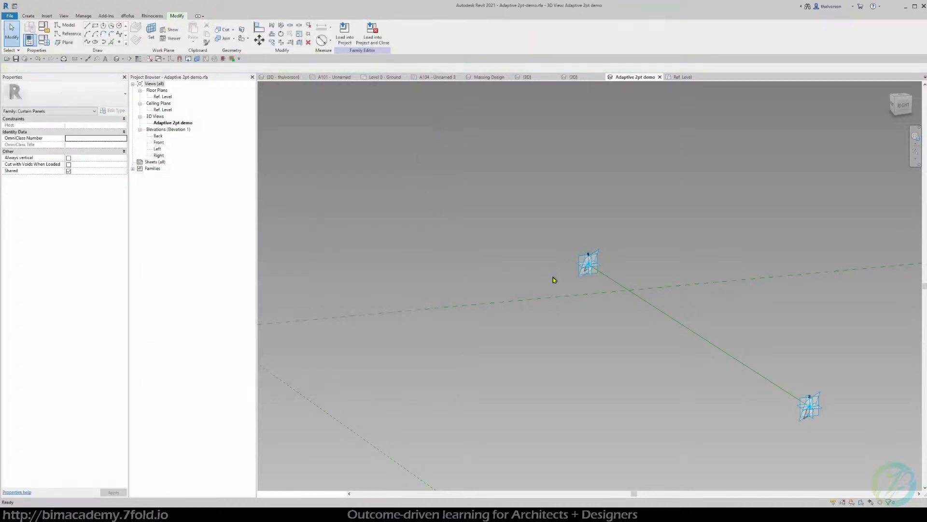
key(Tab)
click(586, 279)
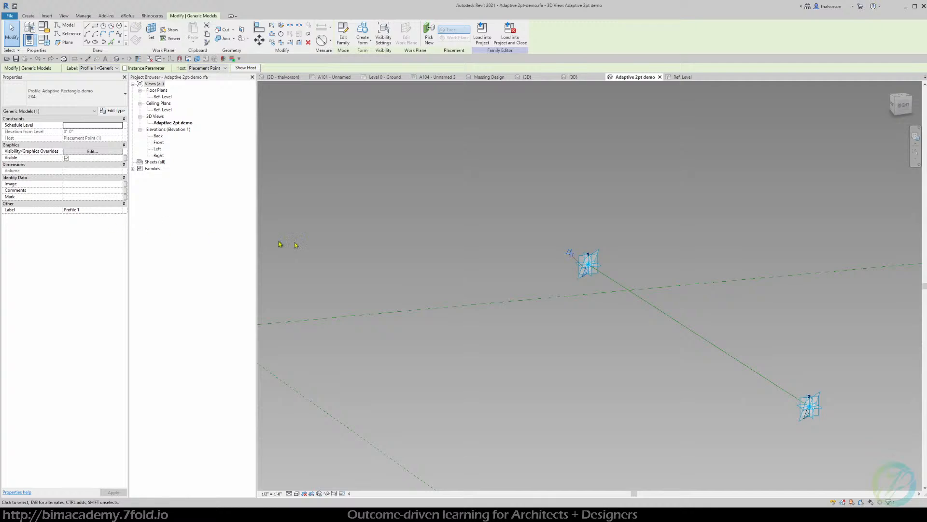
click(664, 357)
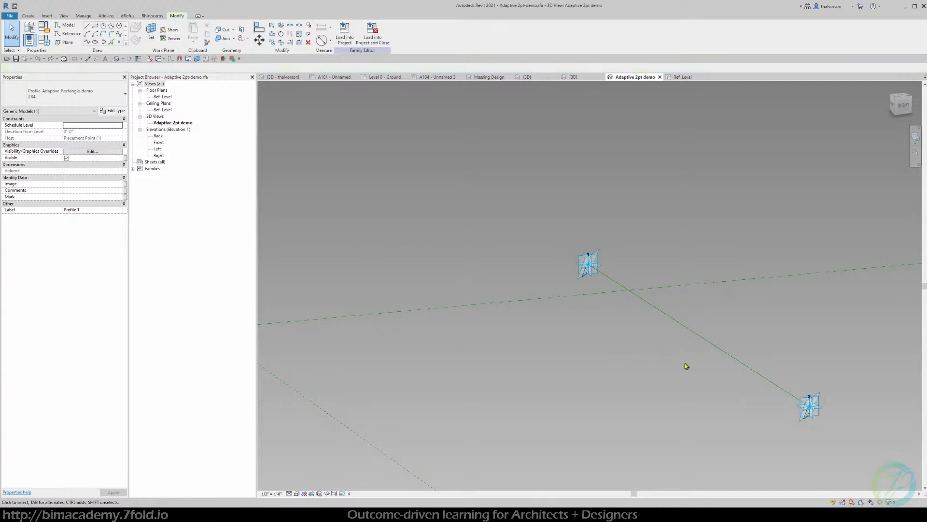
- Label the 2X4 profile at adaptive point 2 with a new type parameter named Profile 2, grouped under Dimensions
middle_drag(785, 408, 749, 373)
scroll(771, 386, up, 1)
key(Tab)
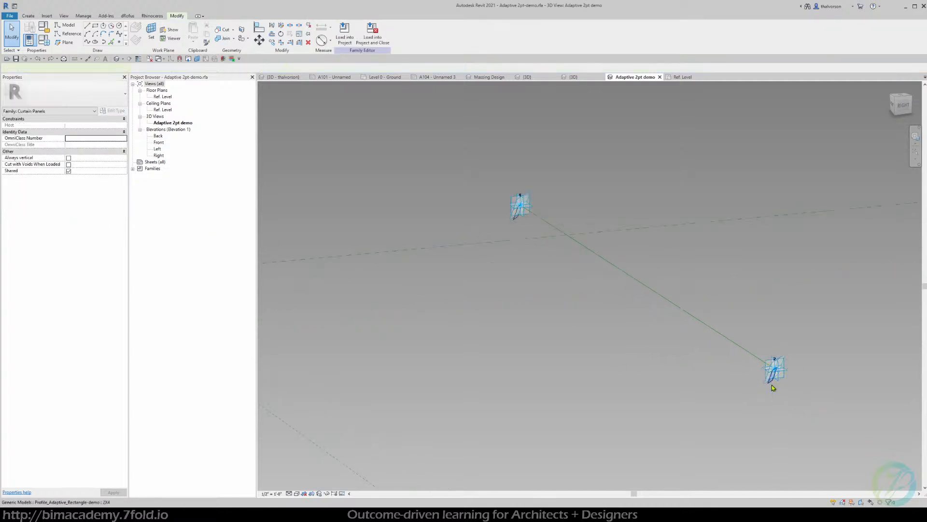
click(773, 387)
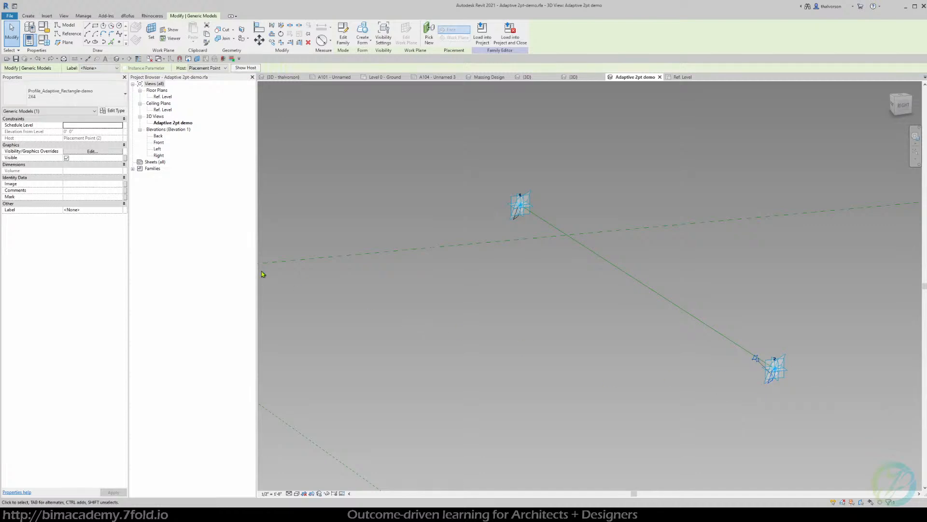
click(99, 68)
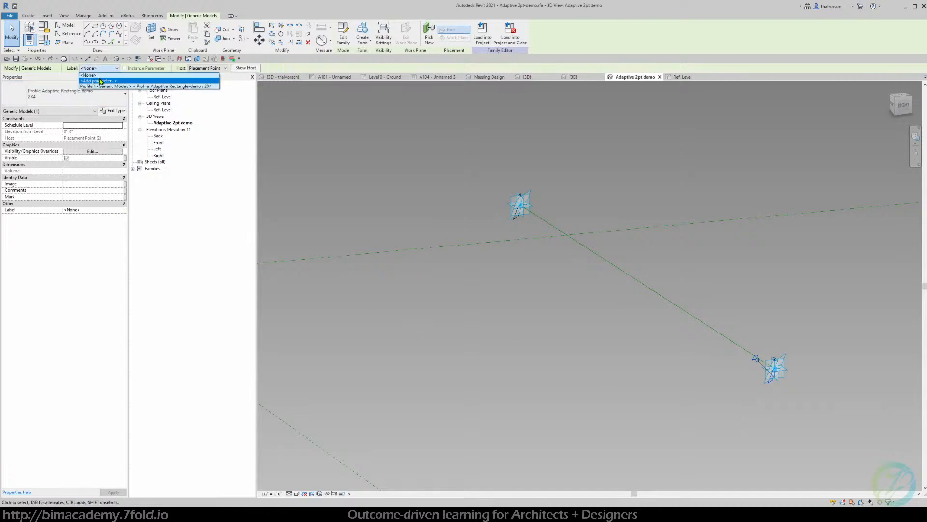
click(101, 81)
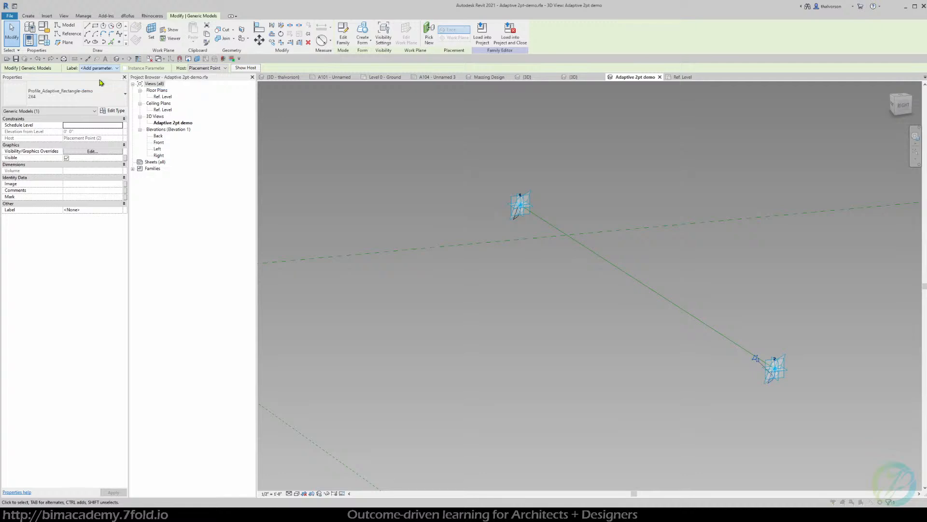
text(Profile 2)
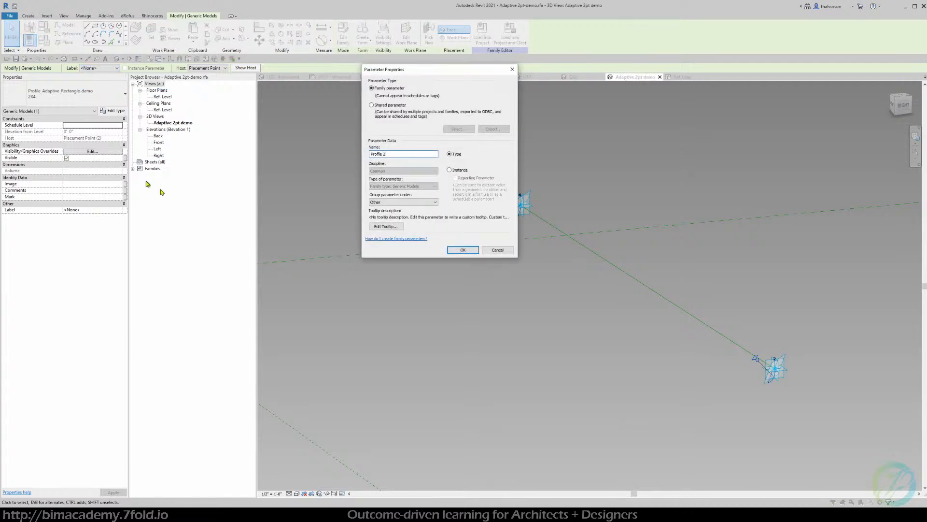
click(379, 202)
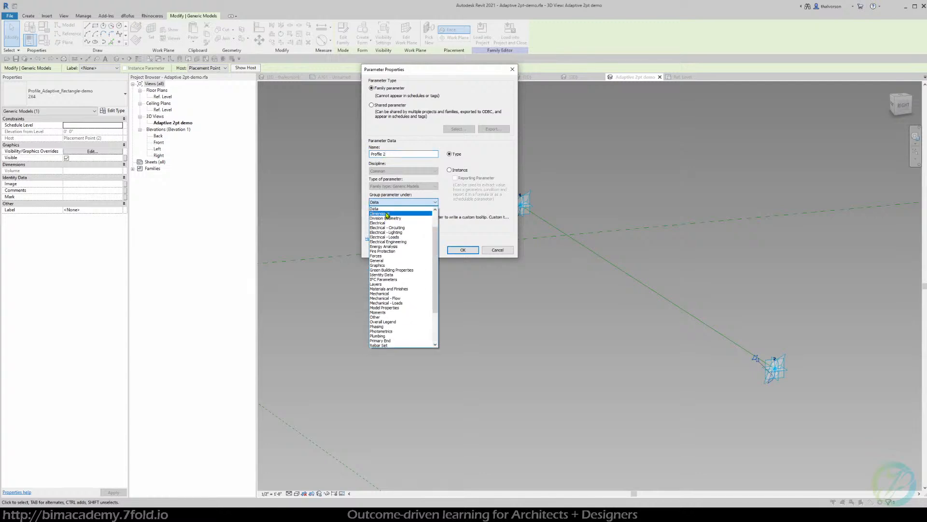
click(388, 214)
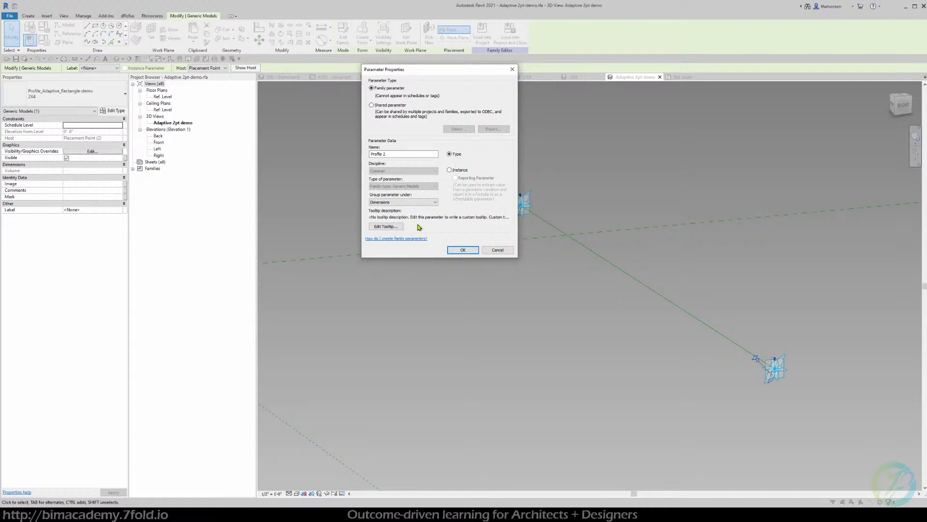
click(455, 251)
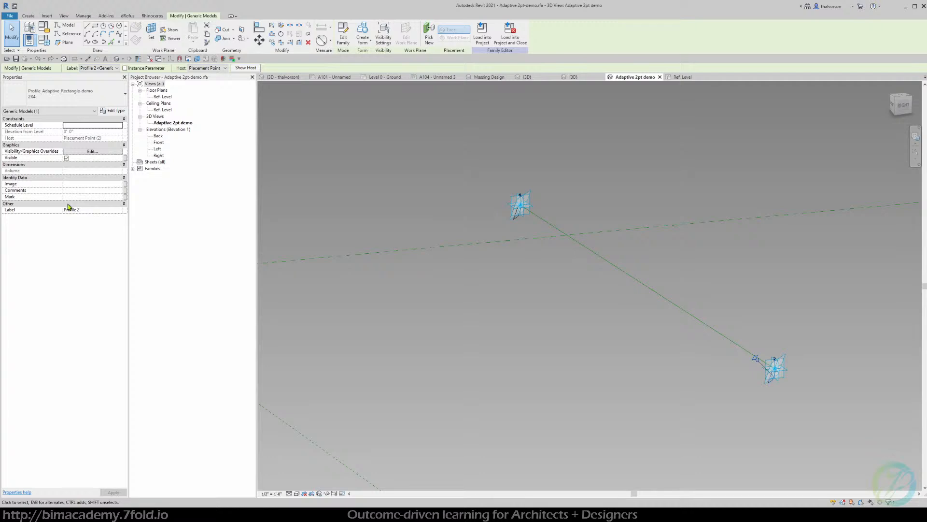
click(486, 317)
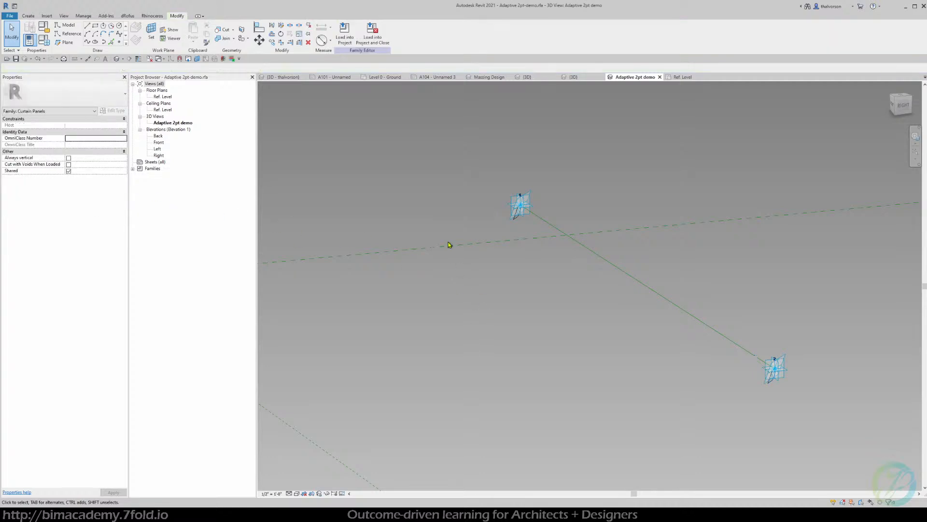
- Create a solid form from both 2X4 profiles and the reference line connecting the adaptive points
click(518, 225)
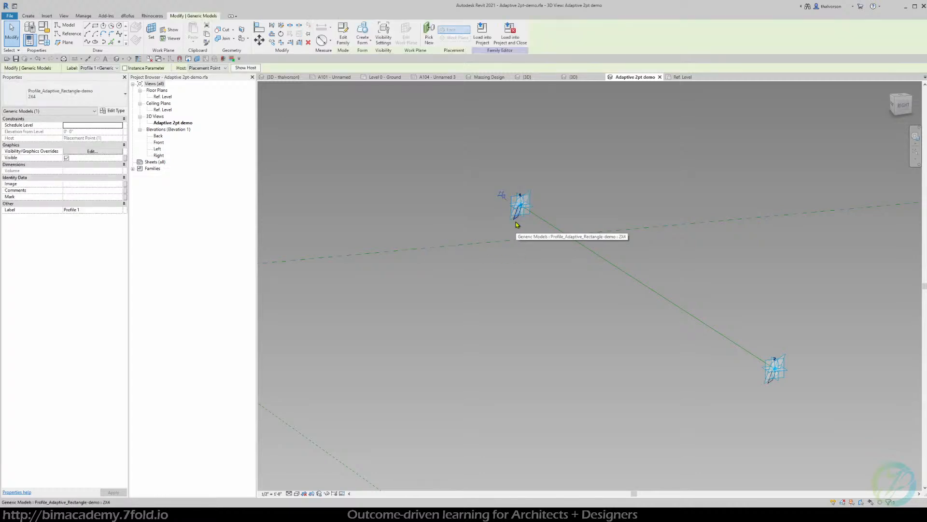
ctrl+click(610, 265)
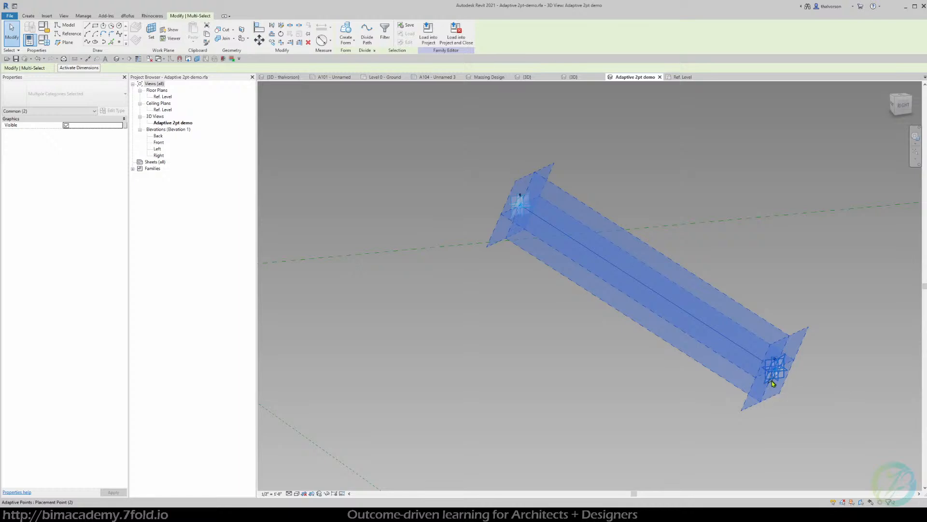
key(Tab)
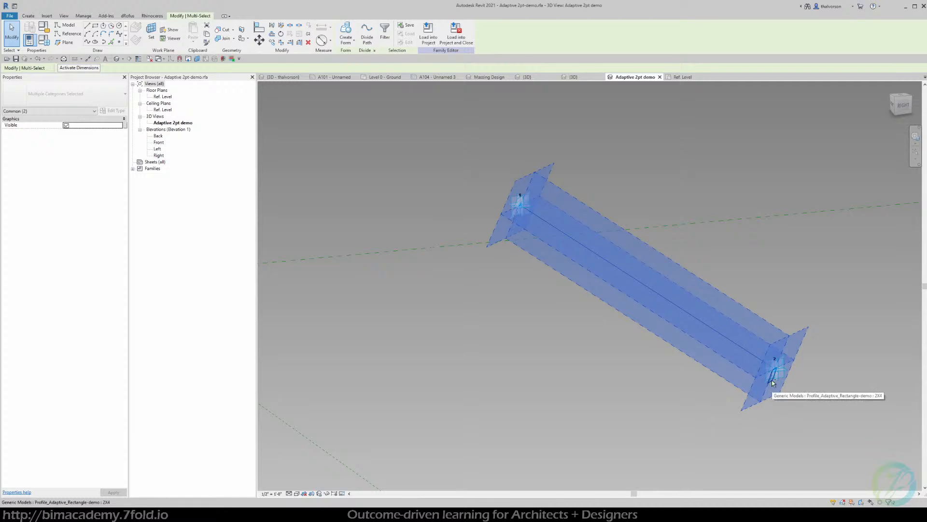
ctrl+click(773, 383)
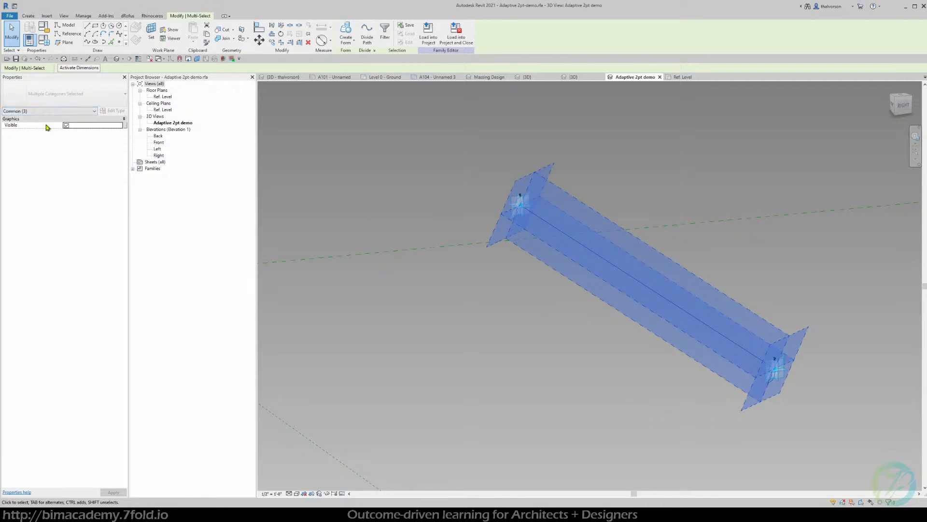
click(346, 32)
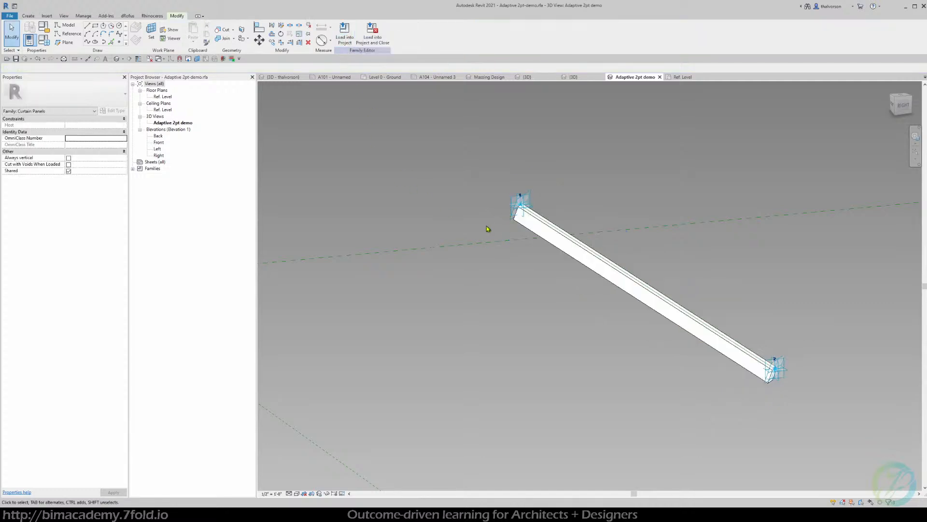
- Create a new family type named 2x4 + 2x4 for the adaptive beam
mouse_move(613, 306)
shift+middle_down()
mouse_move(440, 247)
mouse_move(457, 188)
mouse_move(483, 183)
mouse_move(609, 240)
mouse_move(681, 230)
mouse_move(700, 275)
mouse_move(642, 346)
mouse_move(593, 352)
mouse_move(557, 305)
mouse_move(515, 285)
mouse_move(484, 230)
mouse_move(651, 304)
mouse_move(694, 337)
mouse_move(807, 327)
mouse_move(762, 319)
mouse_move(753, 356)
mouse_move(726, 368)
mouse_move(543, 305)
mouse_move(594, 321)
mouse_move(555, 275)
shift+middle_up()
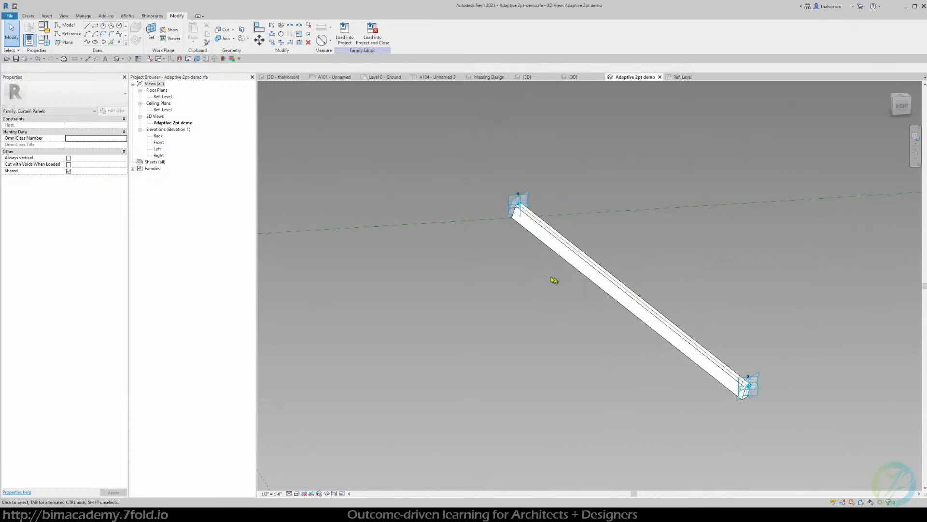
click(45, 41)
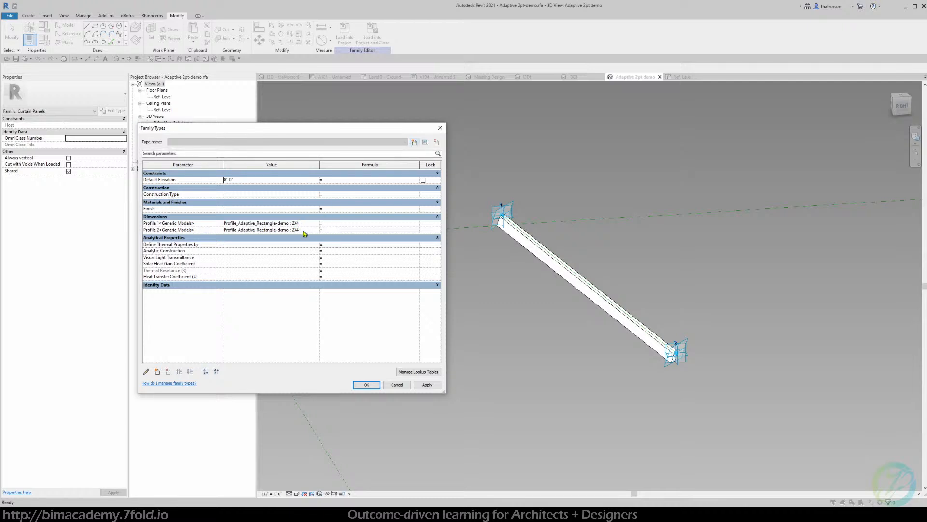
click(415, 141)
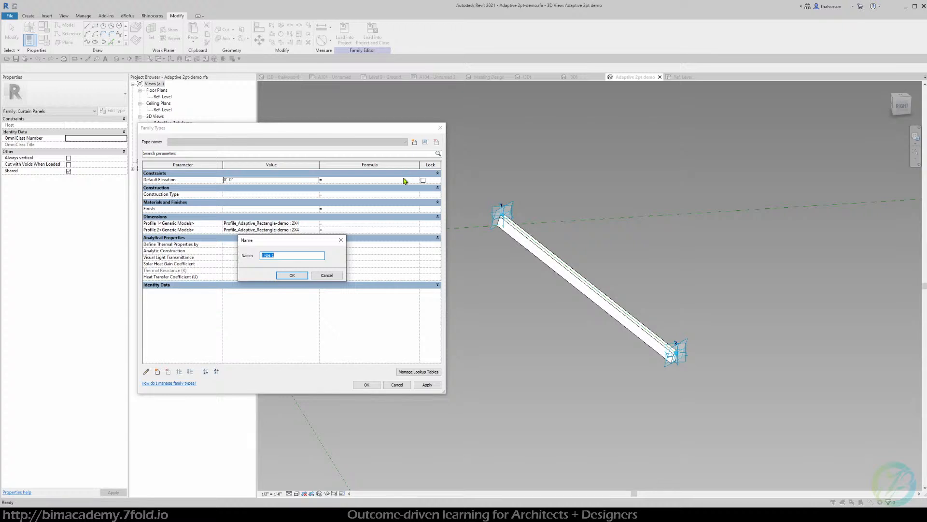
text(2x3)
drag(269, 255, 253, 259)
double_click(278, 256)
click(292, 256)
click(301, 276)
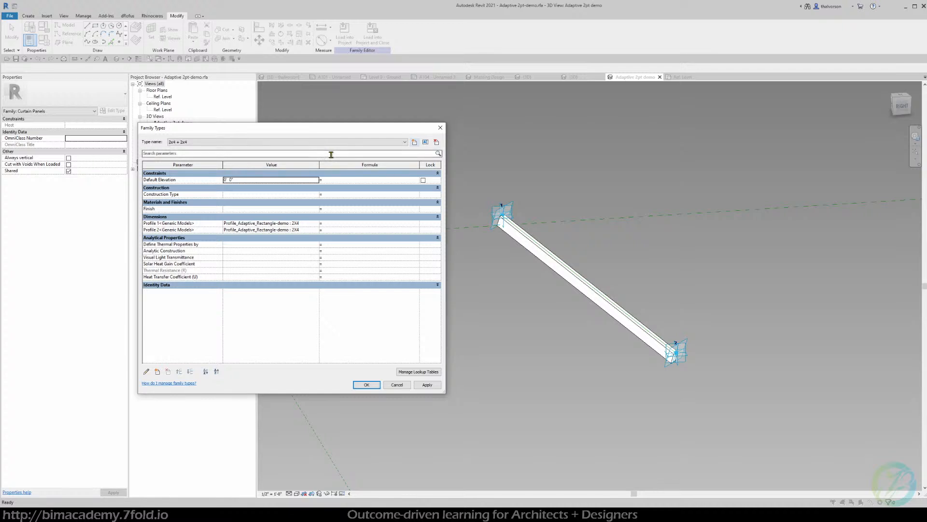
- Create a family type named 2x2 + 2x2 and apply the 2X2 profile to both Profile 1 and Profile 2
click(415, 142)
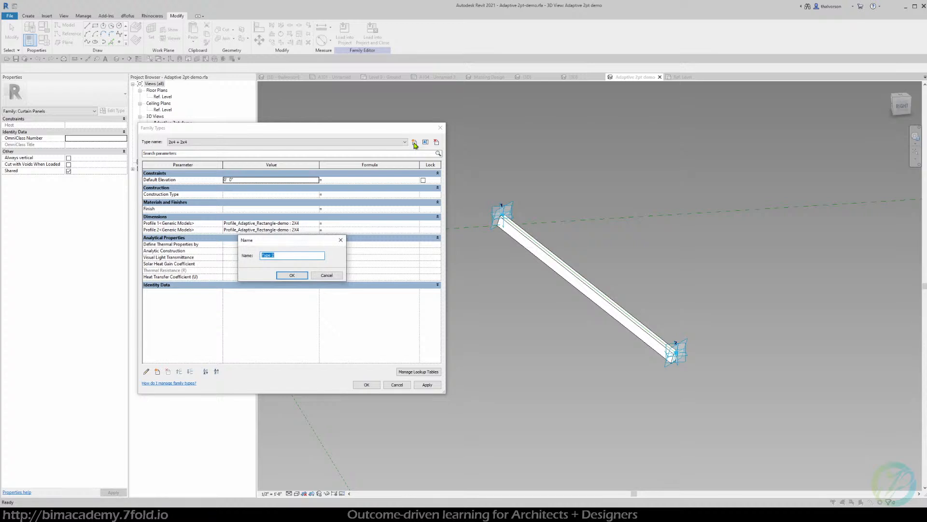
text(2x2 + 2x2)
key(Return)
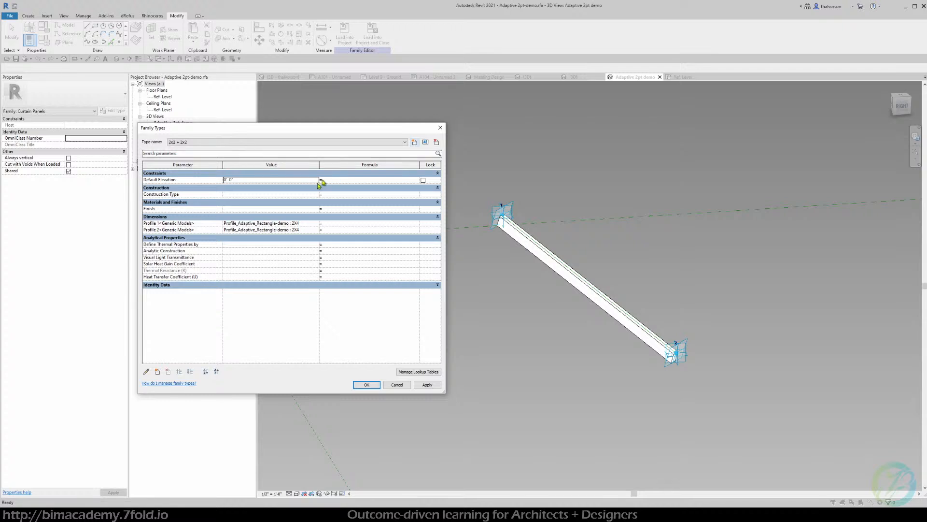
click(317, 225)
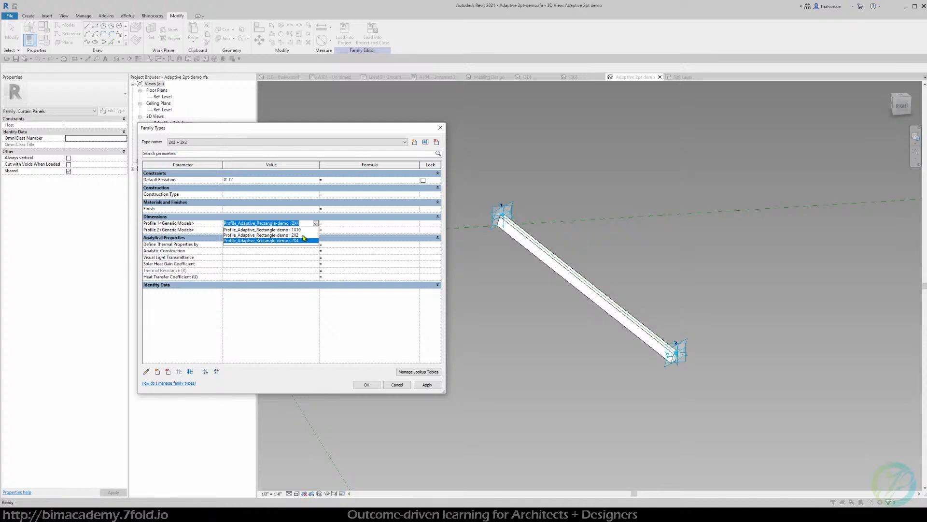
click(279, 236)
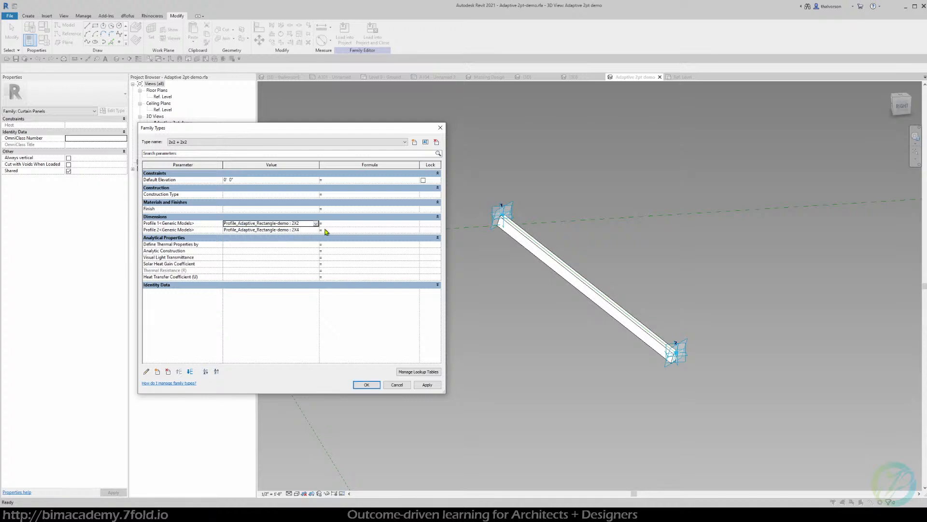
click(316, 230)
click(293, 242)
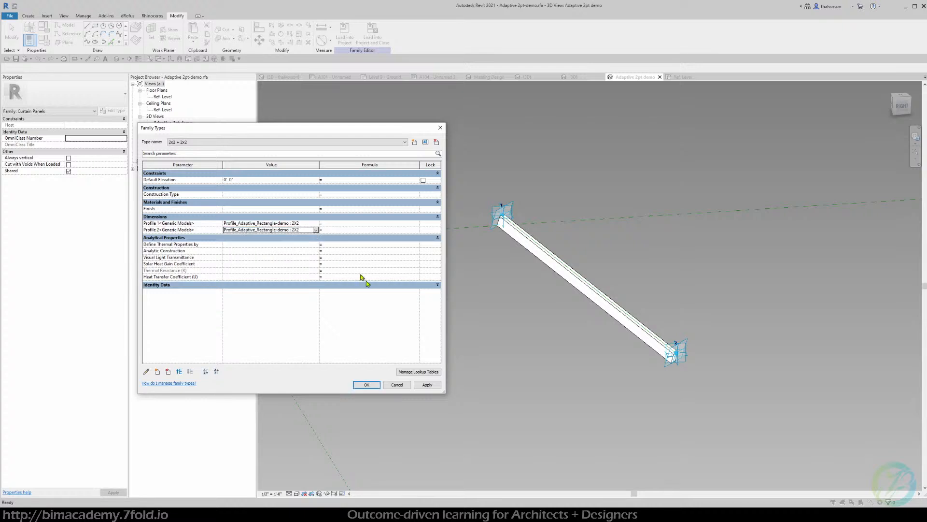
click(427, 385)
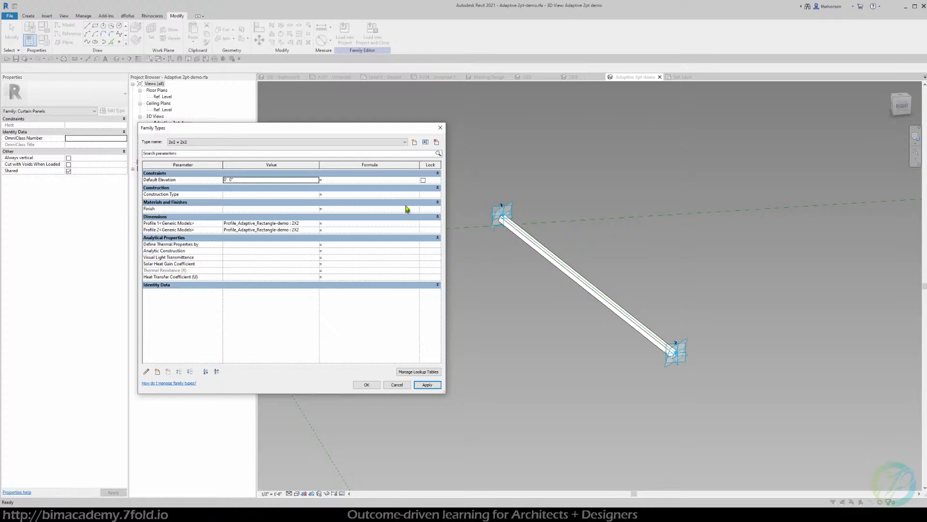
- Create a family type named 2x2 + 1x10 with Profile 2 set to the 1X10 profile, and apply it to the beam
click(416, 144)
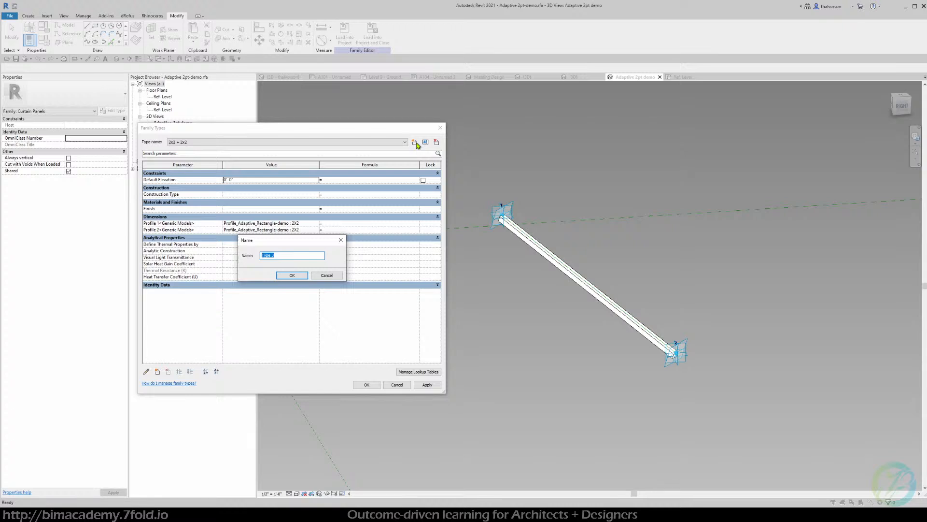
text(2x2 + 1x10)
key(Return)
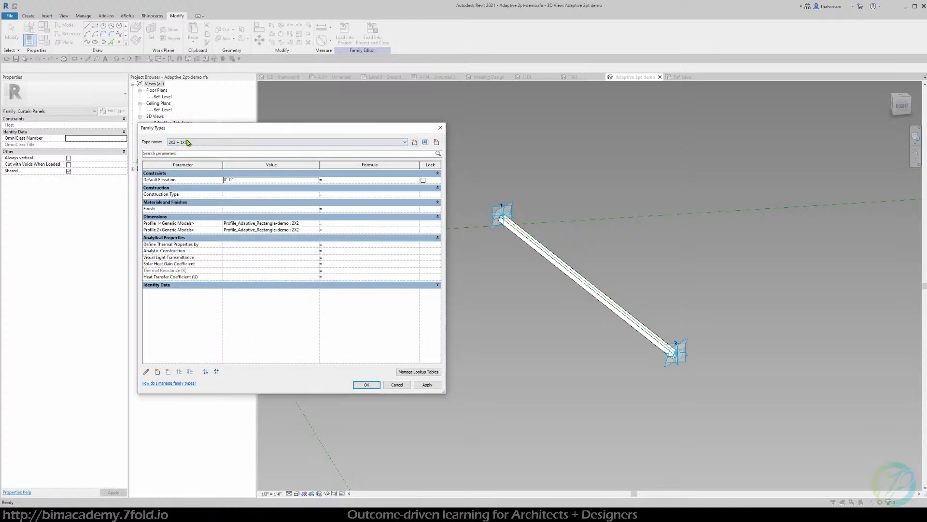
click(318, 231)
click(316, 230)
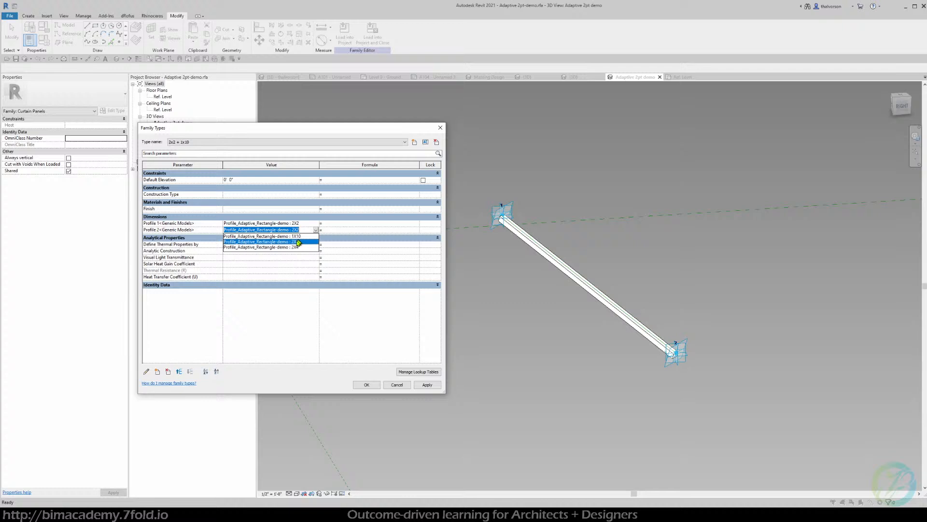
click(299, 236)
click(427, 385)
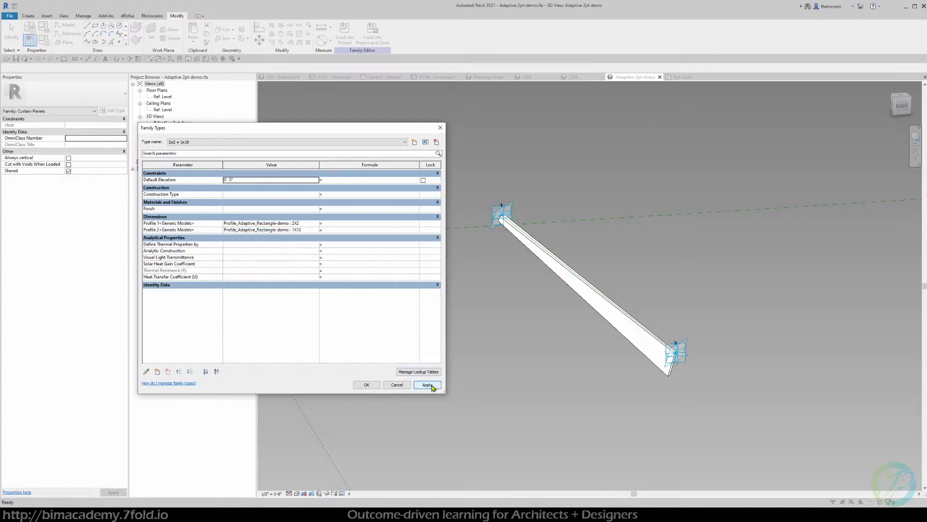
click(366, 385)
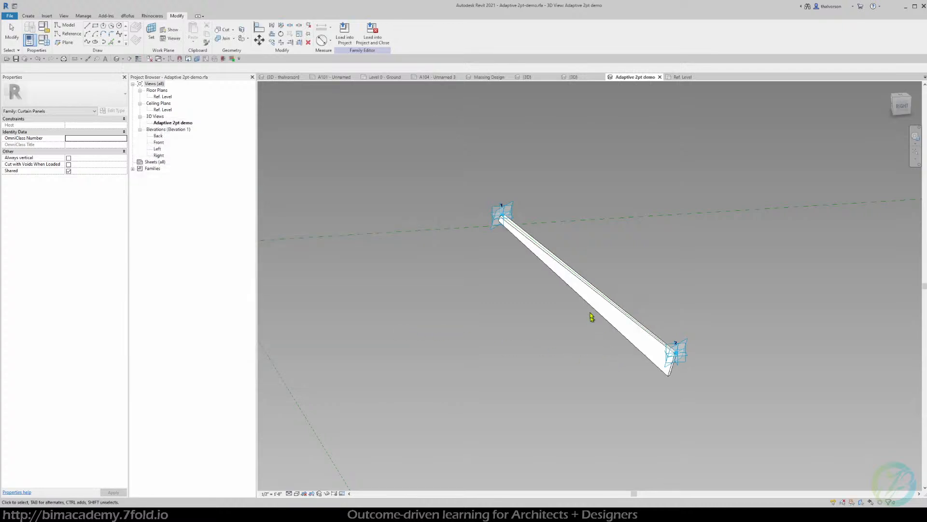
- Inspect the tapered beam from several angles and compare it with the plan view of the rectangle profile family
scroll(589, 309, up, 3)
shift+middle_drag(500, 284, 437, 175)
shift+middle_drag(550, 212, 578, 296)
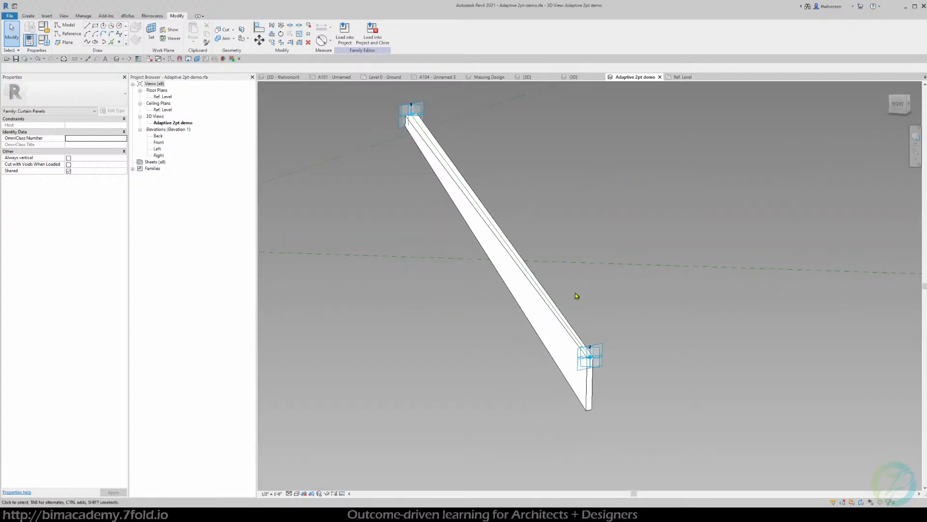
click(683, 77)
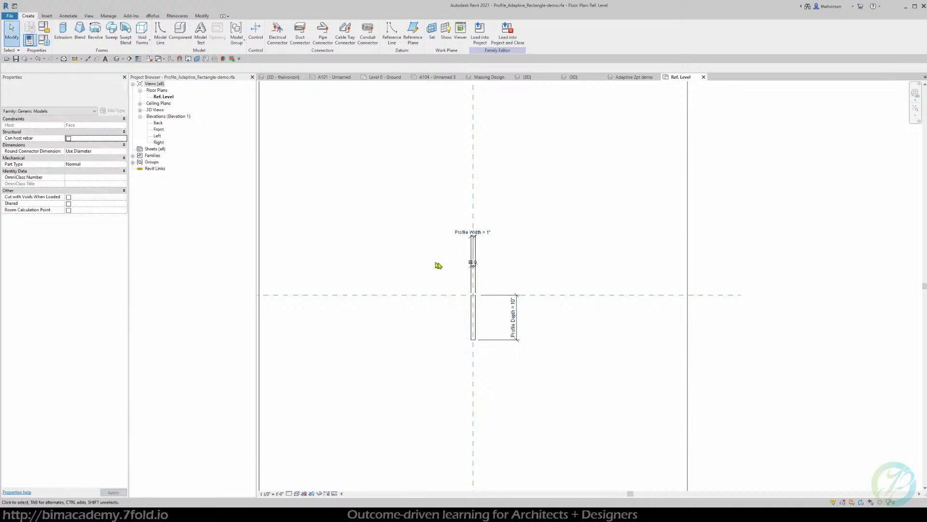
click(631, 76)
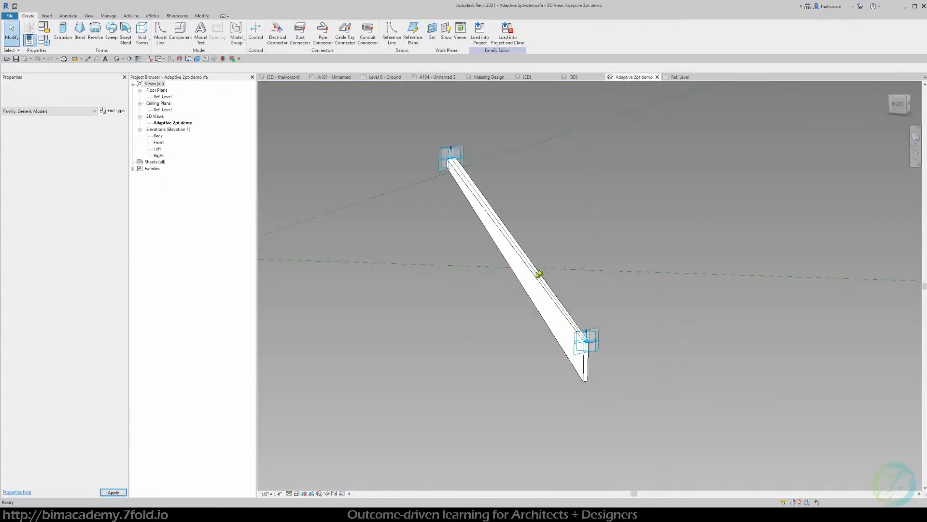
click(537, 270)
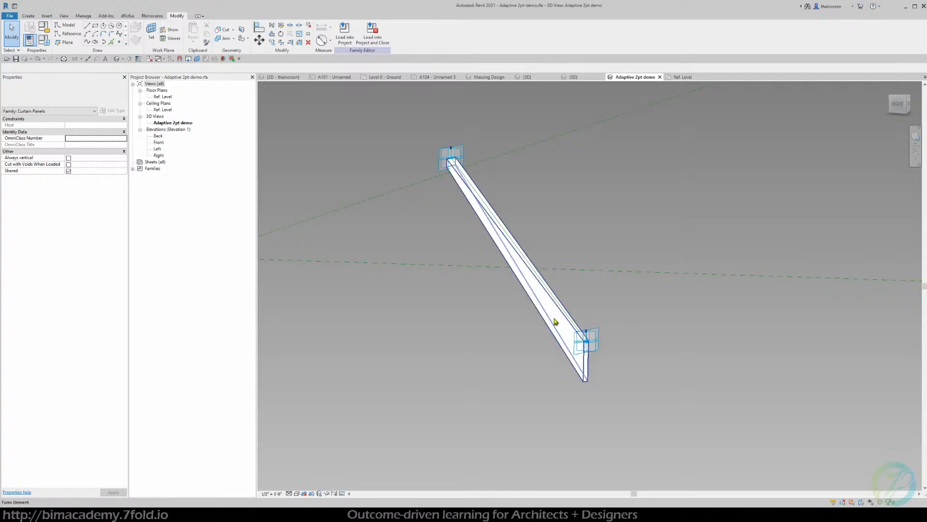
shift+middle_drag(603, 251, 609, 333)
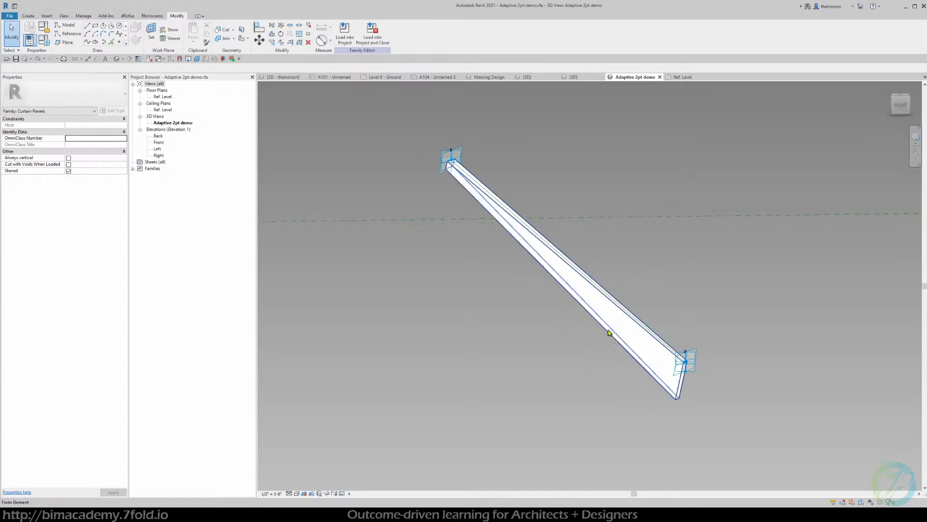
- Assign the Brick, Adobe material from the Masonry category of the AEC Materials library to the beam form
click(610, 332)
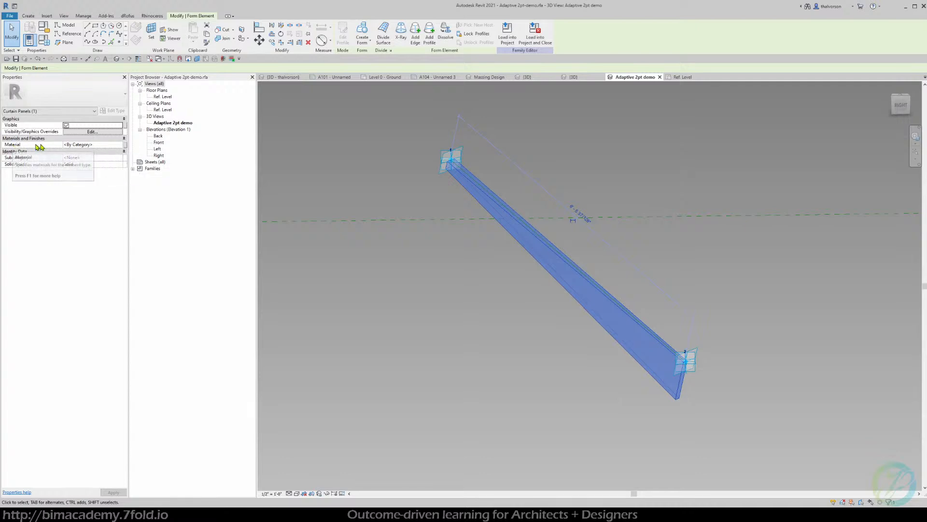
click(115, 144)
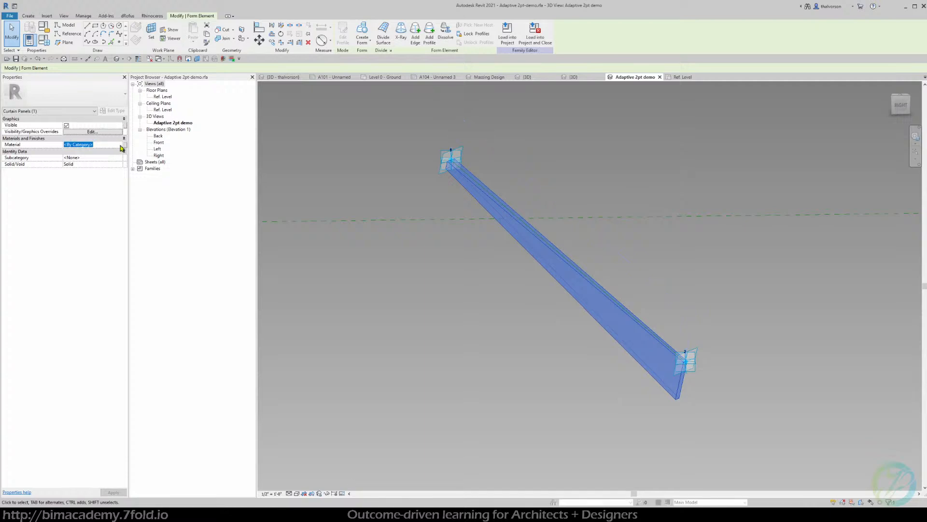
click(120, 144)
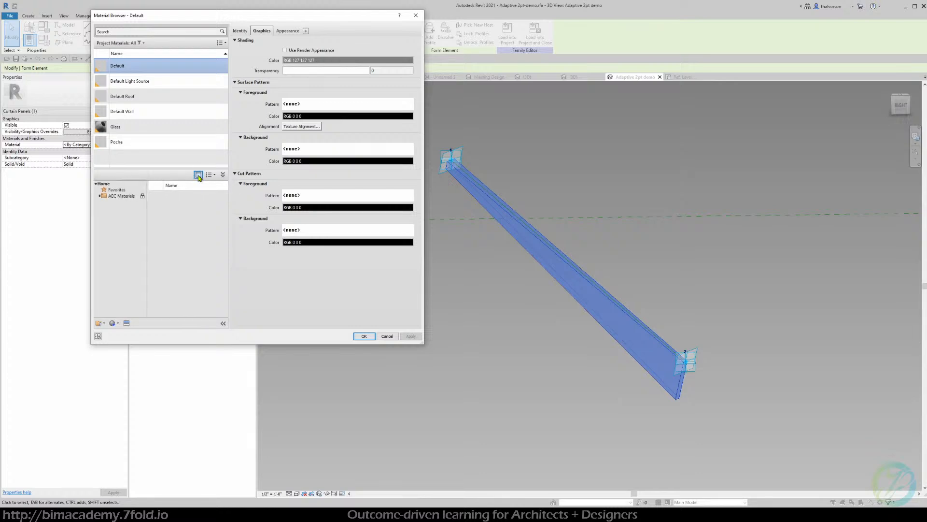
click(222, 175)
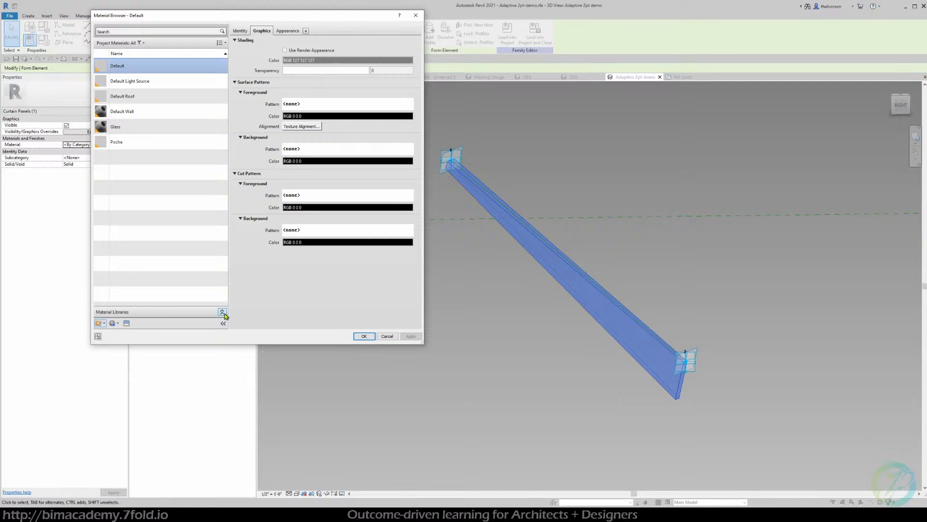
click(222, 313)
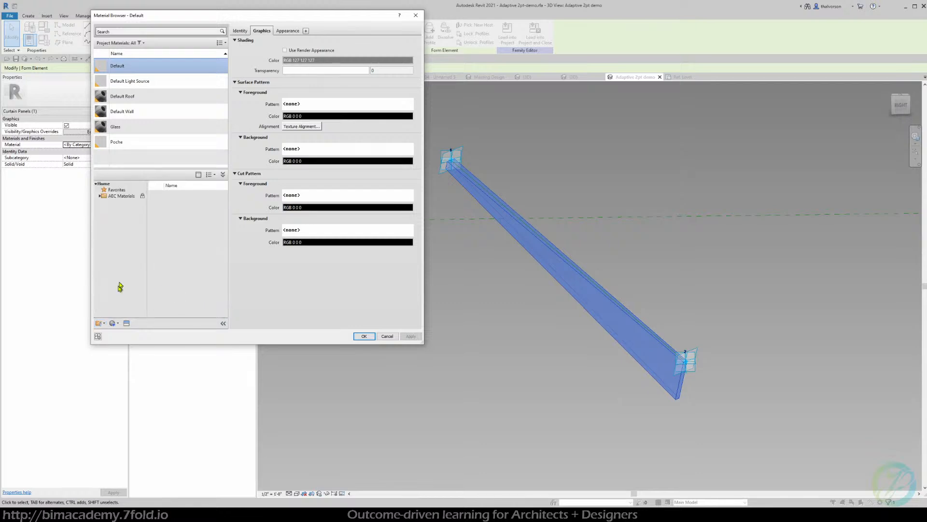
click(99, 196)
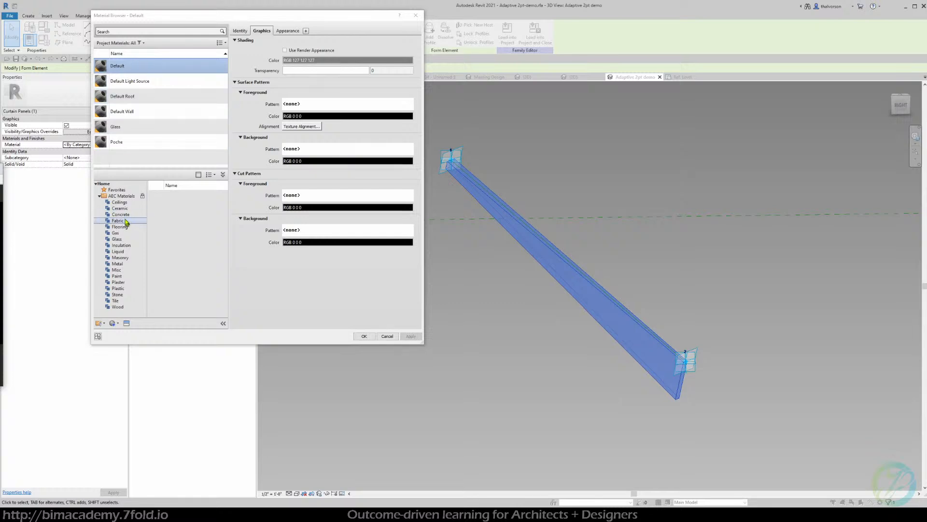
click(124, 258)
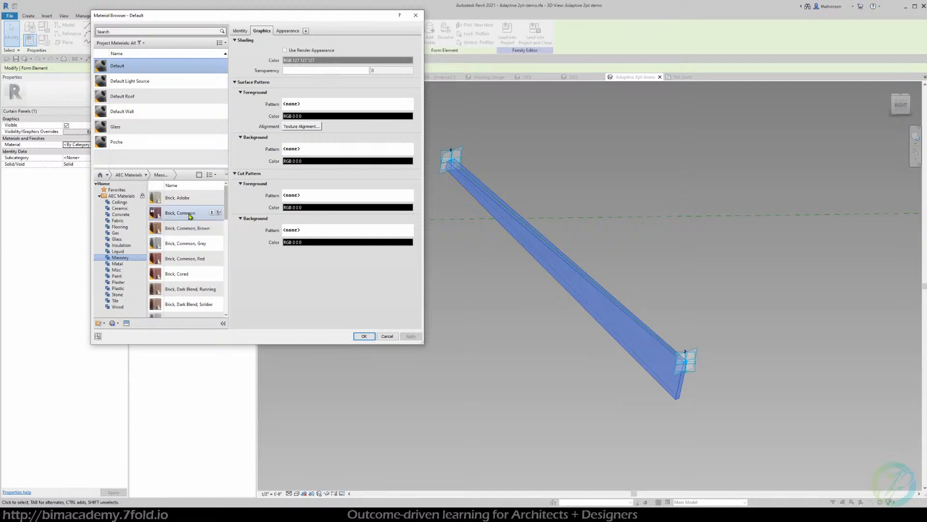
click(212, 199)
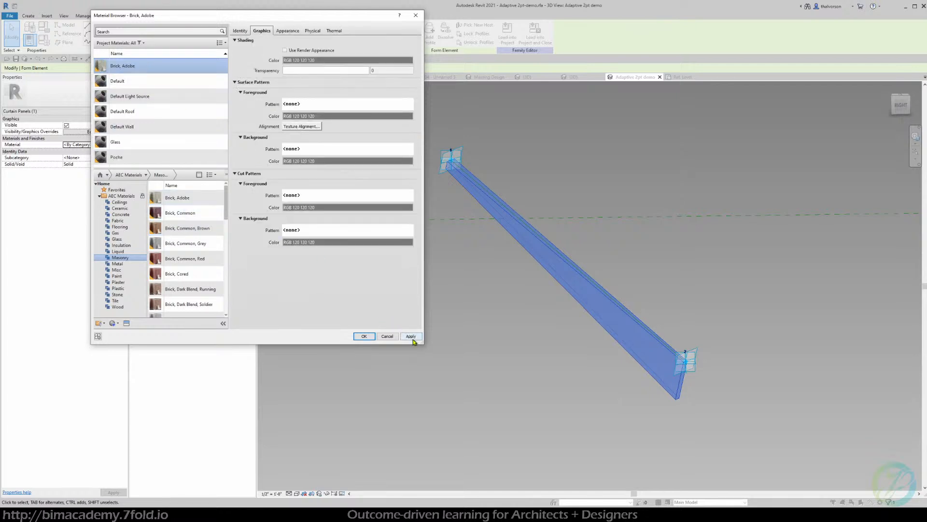
click(366, 336)
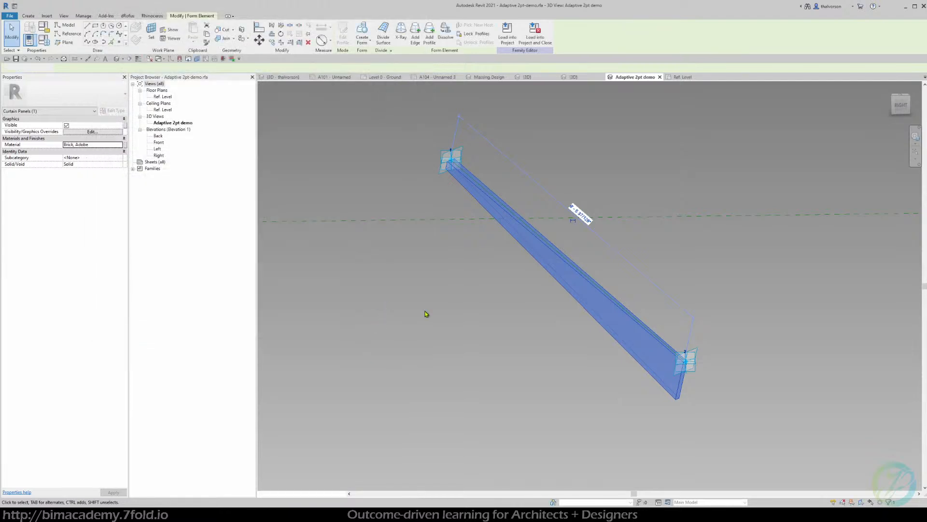
click(395, 303)
scroll(479, 325, down, 3)
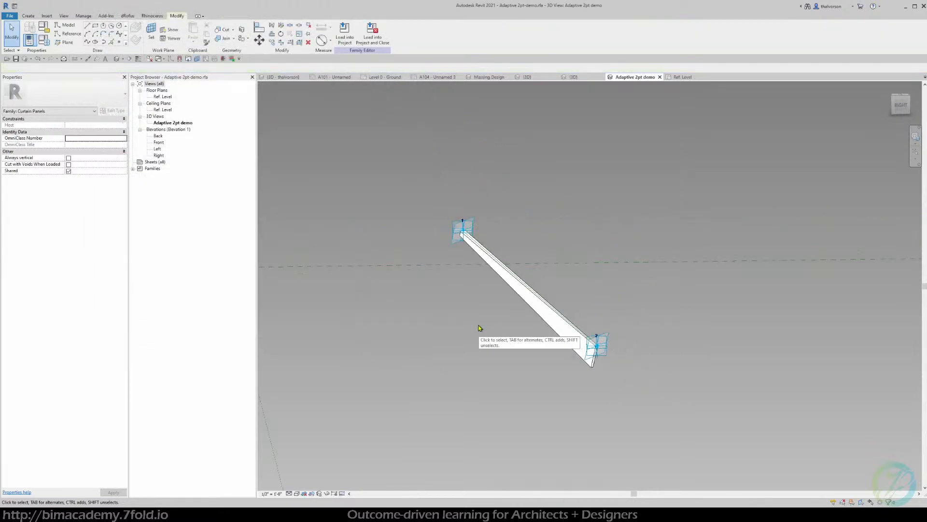
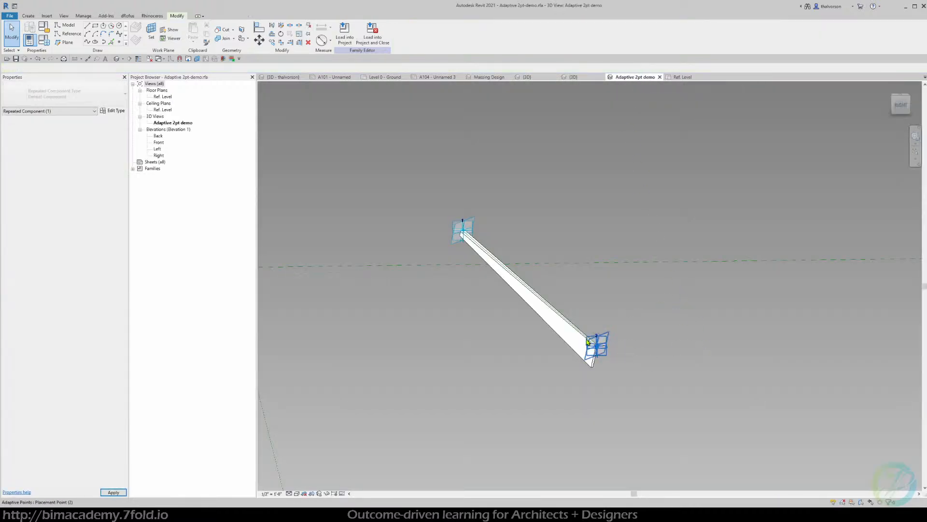
- Associate the beam form's material with a new type parameter named Mullion, grouped under Materials and Finishes
click(569, 343)
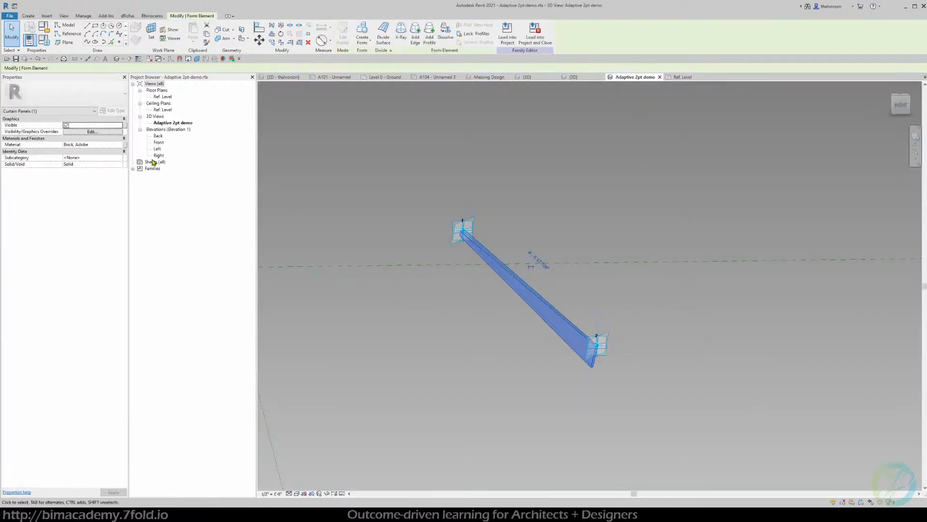
click(125, 146)
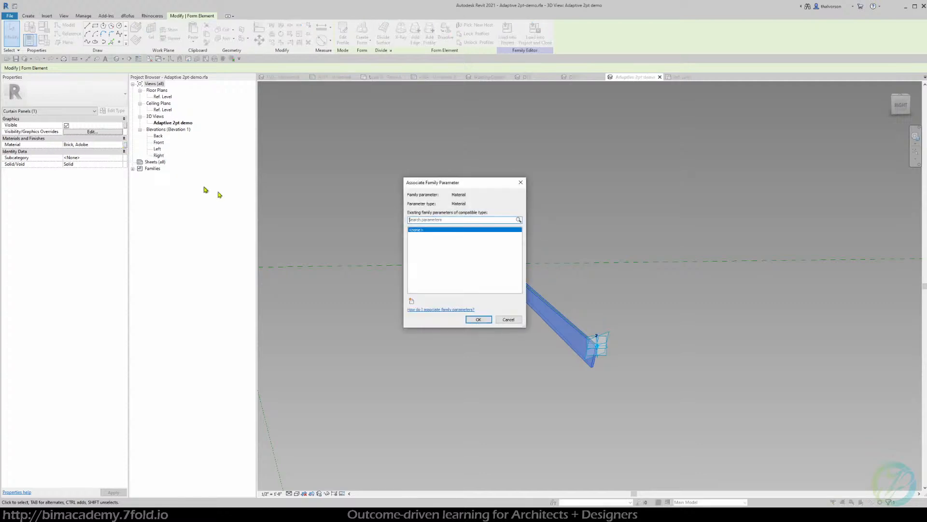
click(412, 301)
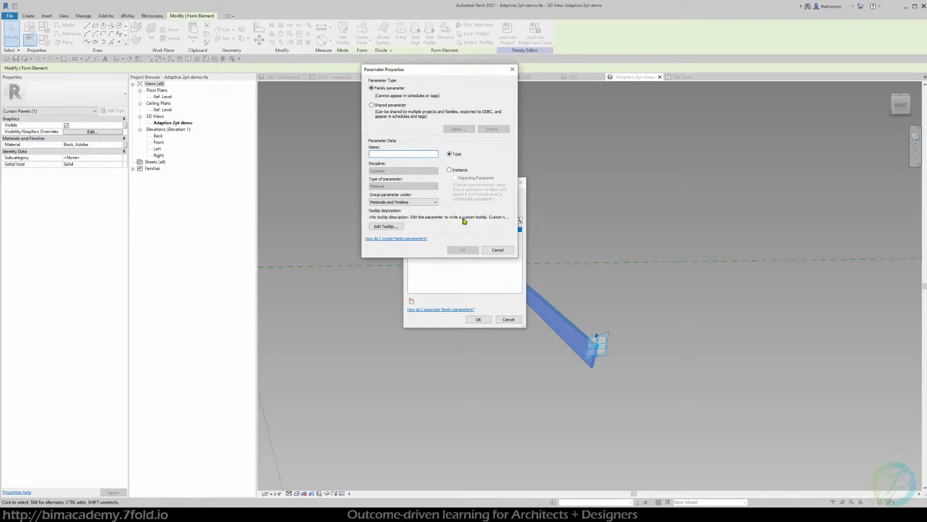
text(Mullion)
click(462, 250)
click(478, 319)
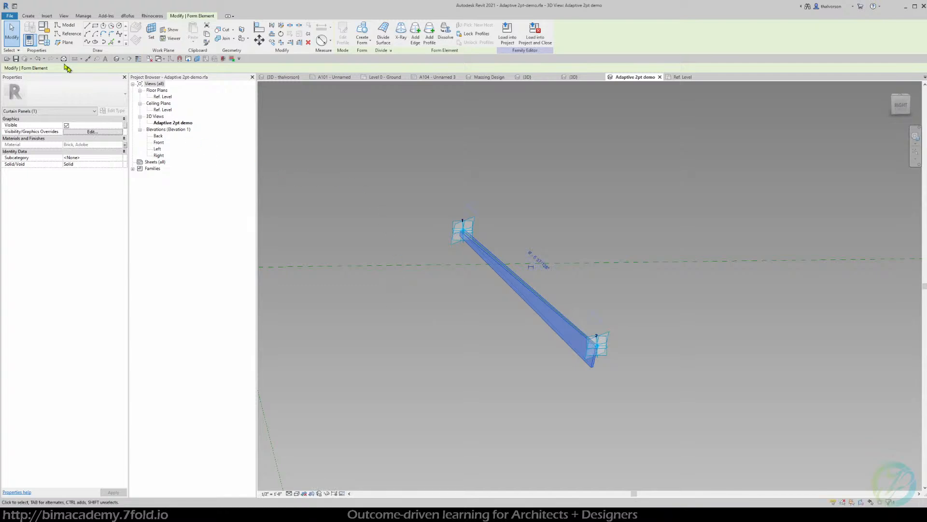
- Save the beam family and load it into 210115 Divided Lattice-demo.rfa, overwriting the existing version and its parameter values
click(16, 59)
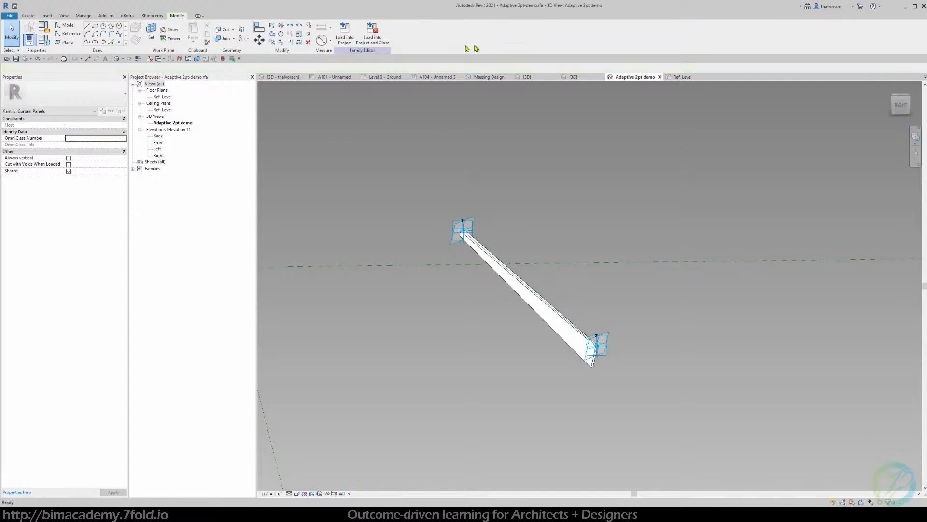
click(346, 37)
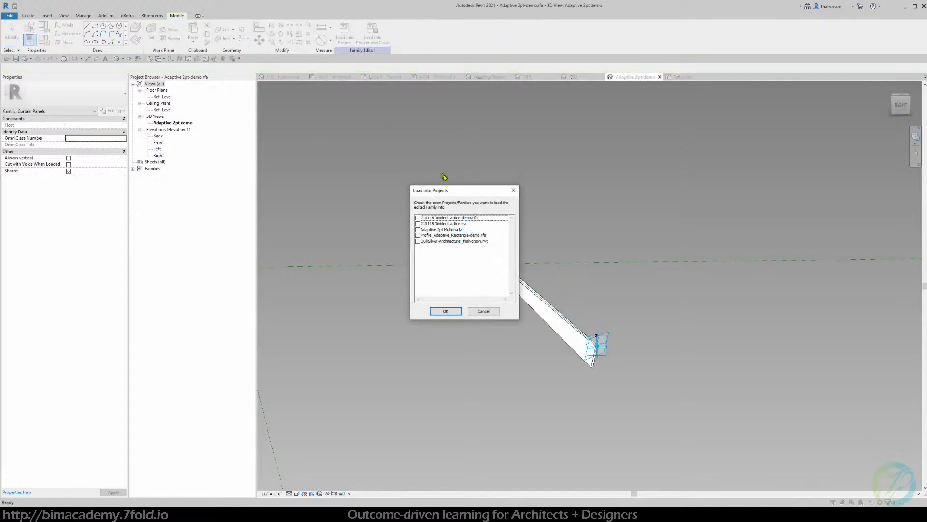
click(418, 218)
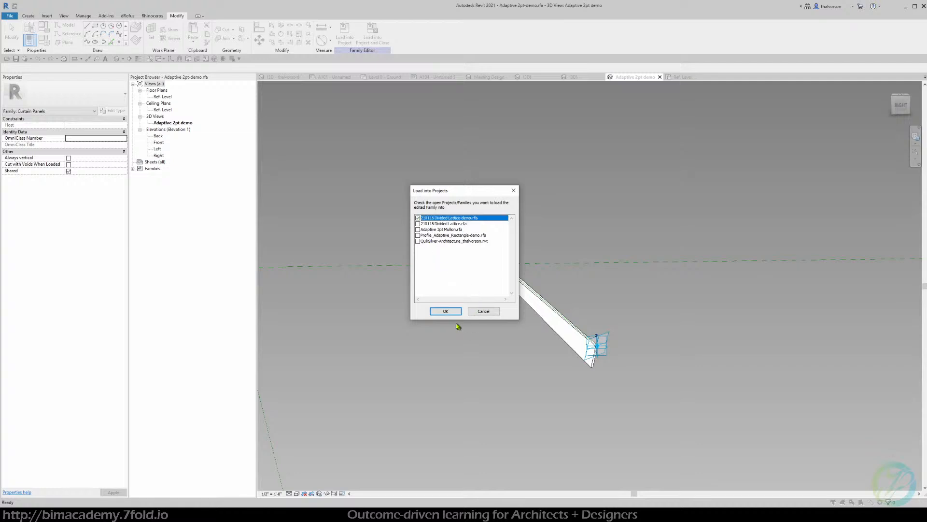
click(446, 311)
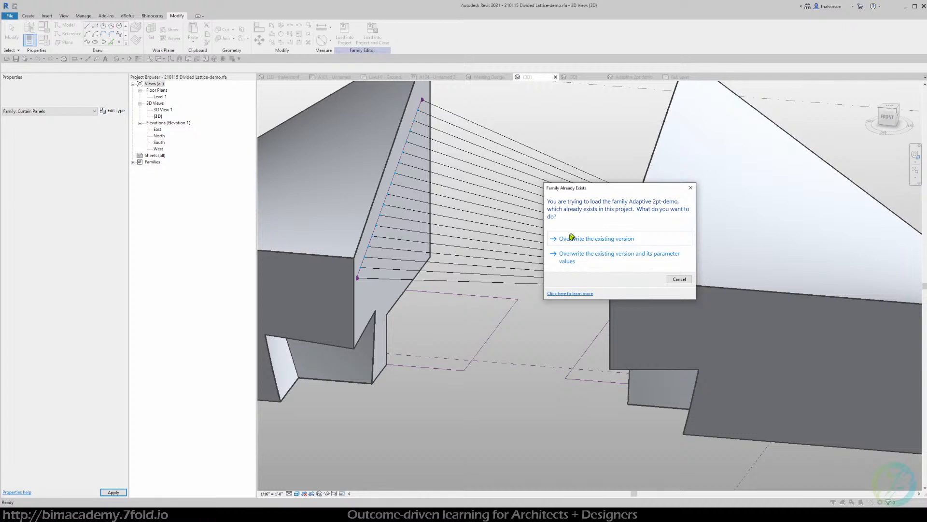
click(602, 261)
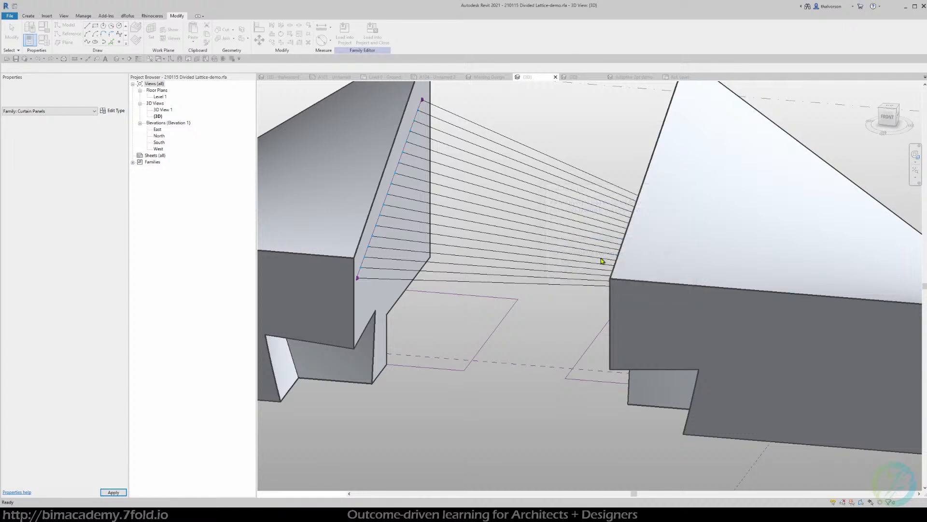
click(579, 296)
shift+middle_drag(584, 305, 570, 251)
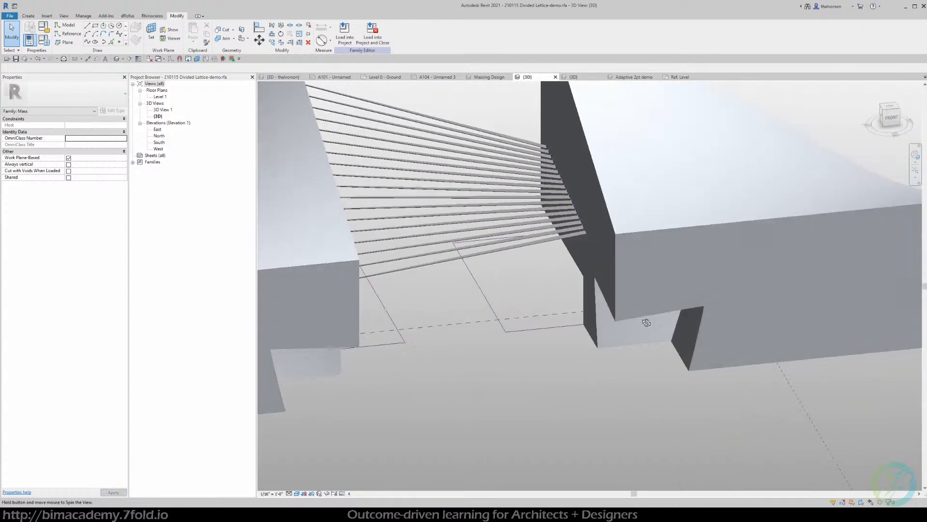
- Delete the stray vertical two-point beam standing beside the repeated beams between the two masses
click(550, 240)
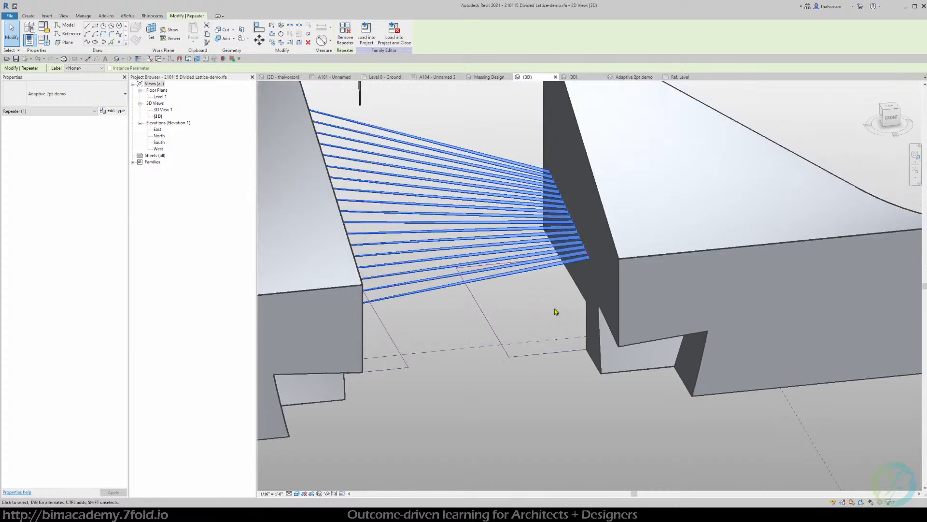
shift+middle_drag(558, 312, 604, 375)
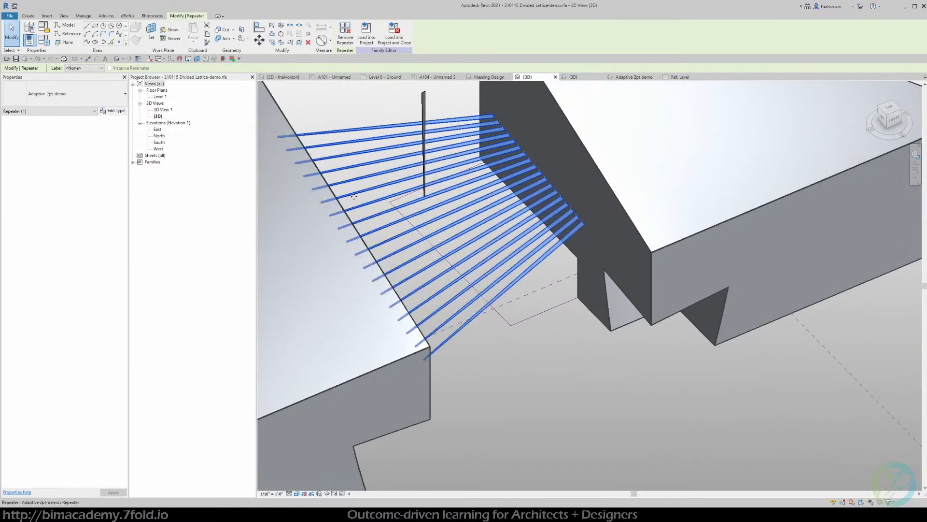
click(427, 104)
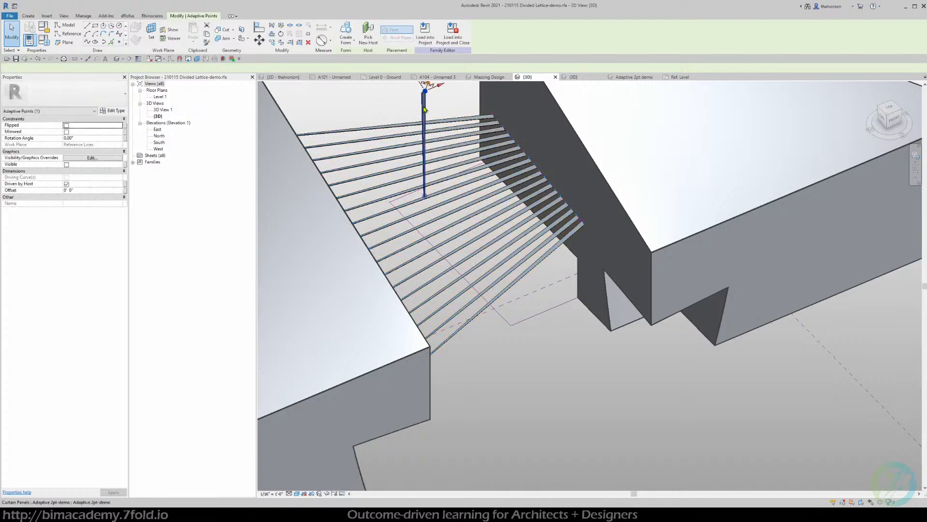
click(424, 112)
key(Delete)
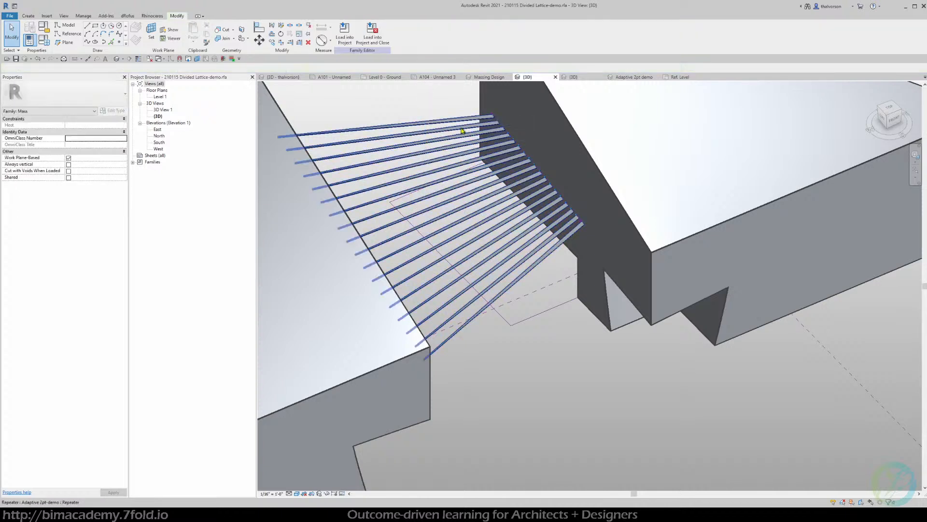
- Change the beam repeater between the two masses to the 2x2 + 2x2 type
click(541, 257)
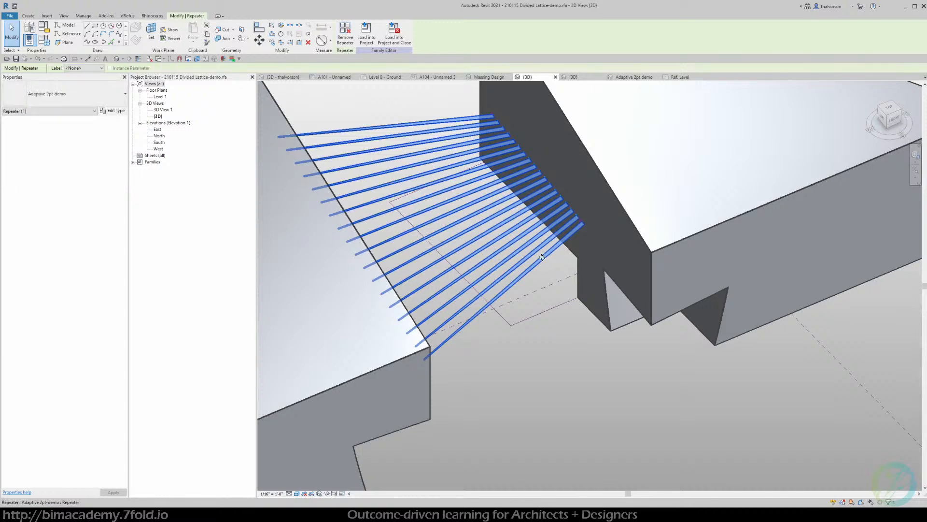
click(68, 95)
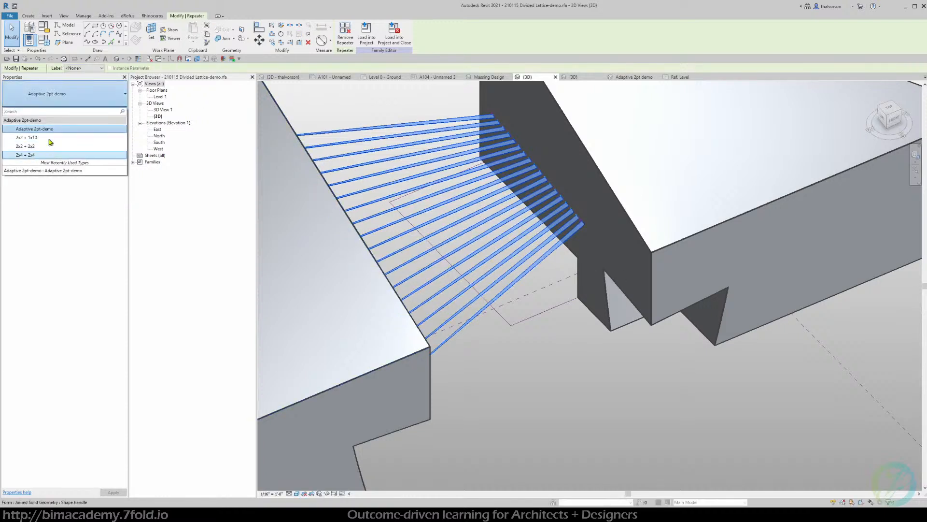
key(Escape)
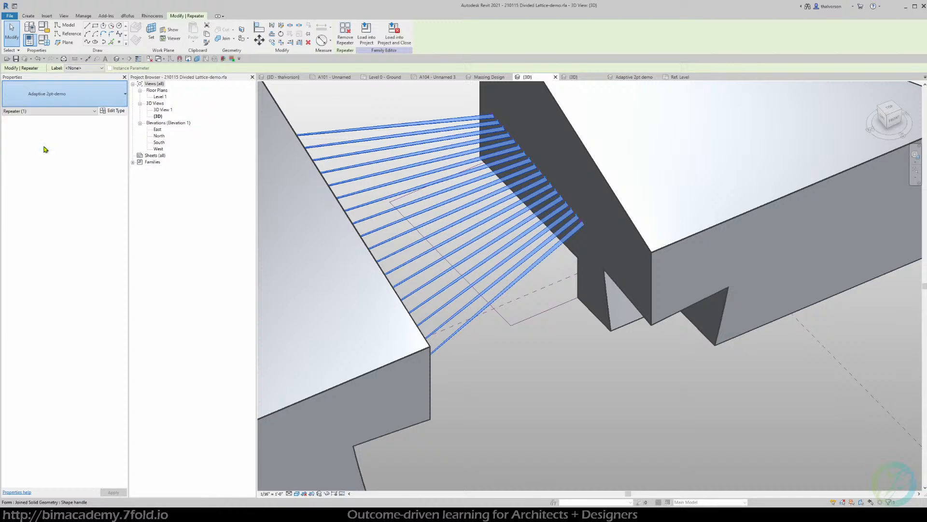
shift+middle_drag(492, 273, 502, 251)
scroll(532, 189, up, 4)
scroll(535, 206, down, 2)
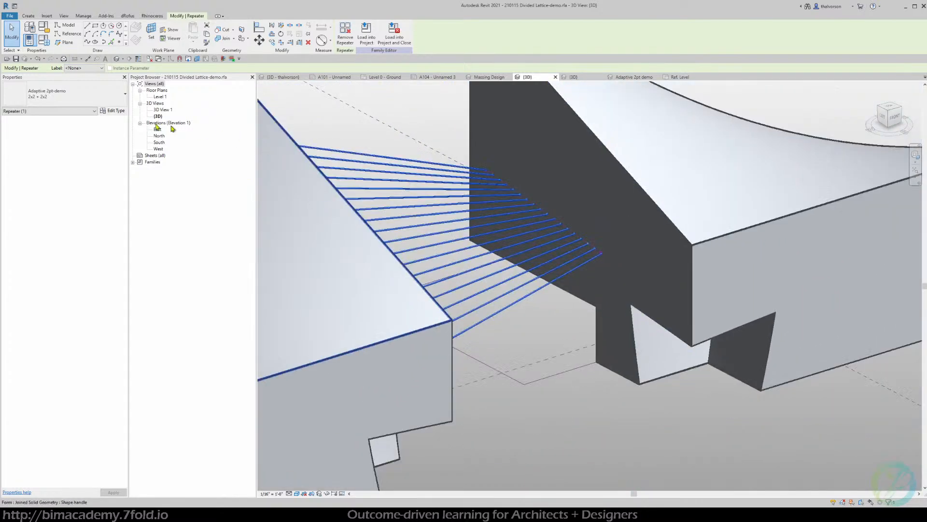
- Switch the beam repeater to the 2x4 + 2x4 type and view the beams from the front
click(75, 100)
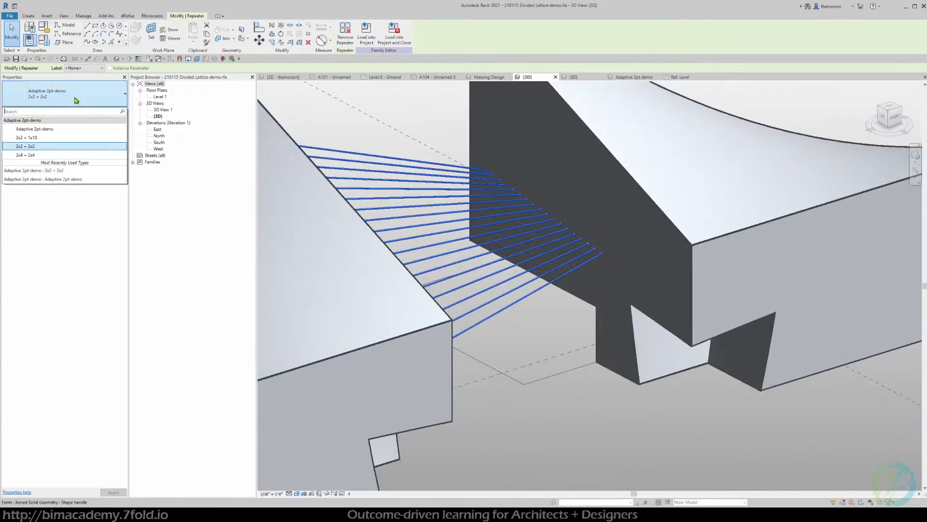
click(42, 156)
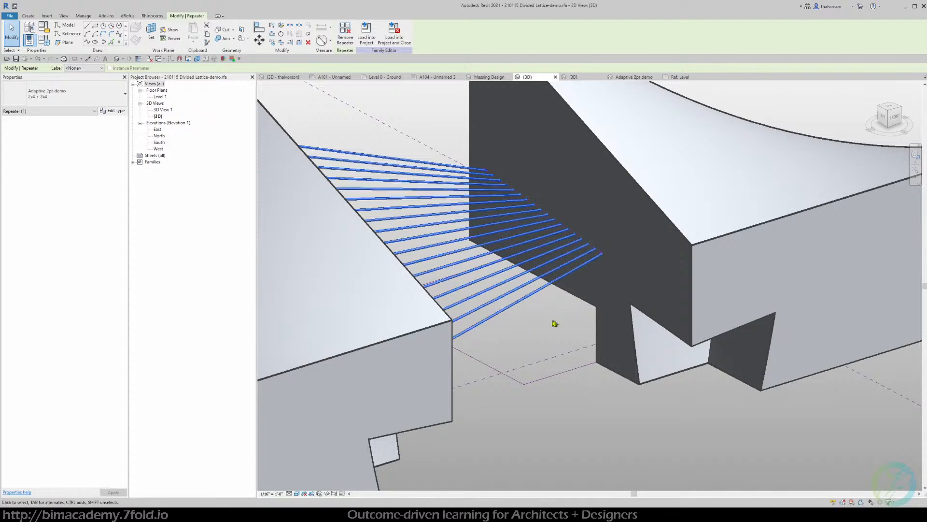
shift+middle_drag(555, 321, 342, 209)
scroll(342, 208, up, 3)
- Apply the tapered 2x2 + 1x10 type to the beam repeater and view the result from both sides
click(63, 93)
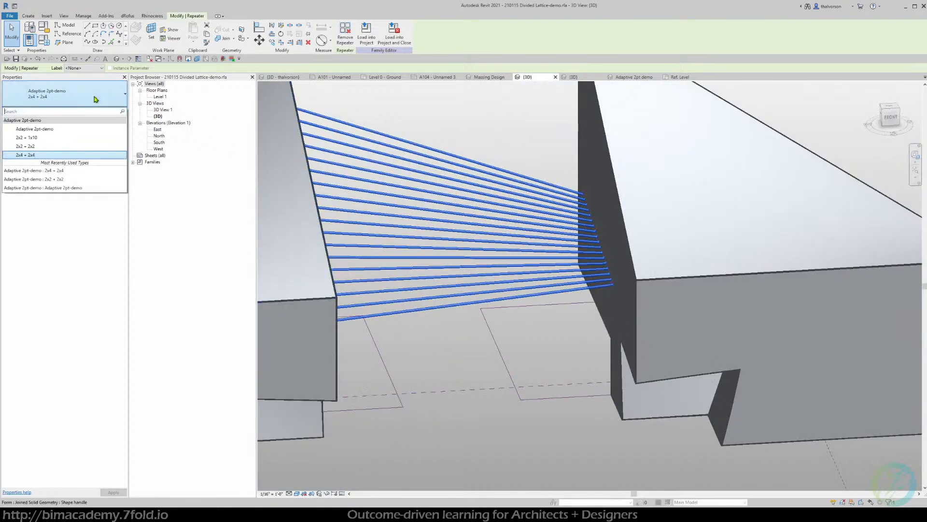
click(53, 139)
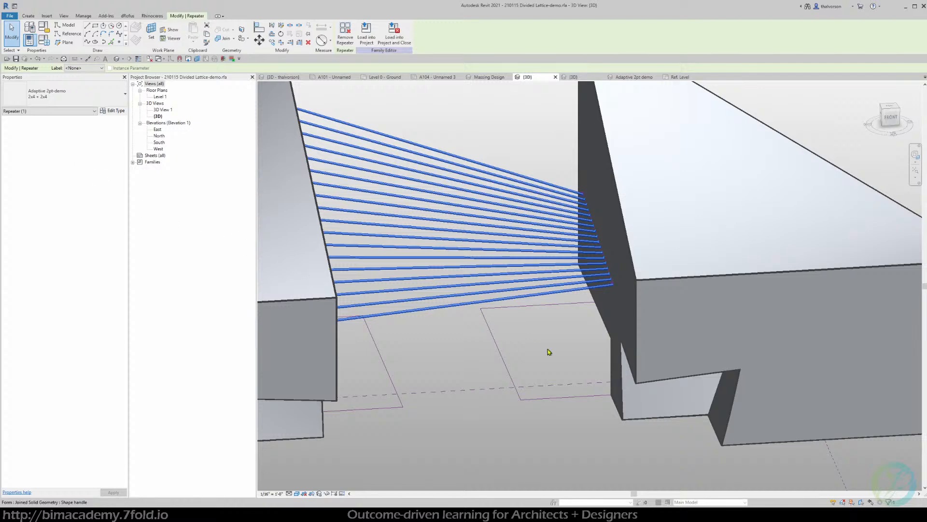
shift+middle_drag(558, 327, 483, 314)
click(414, 369)
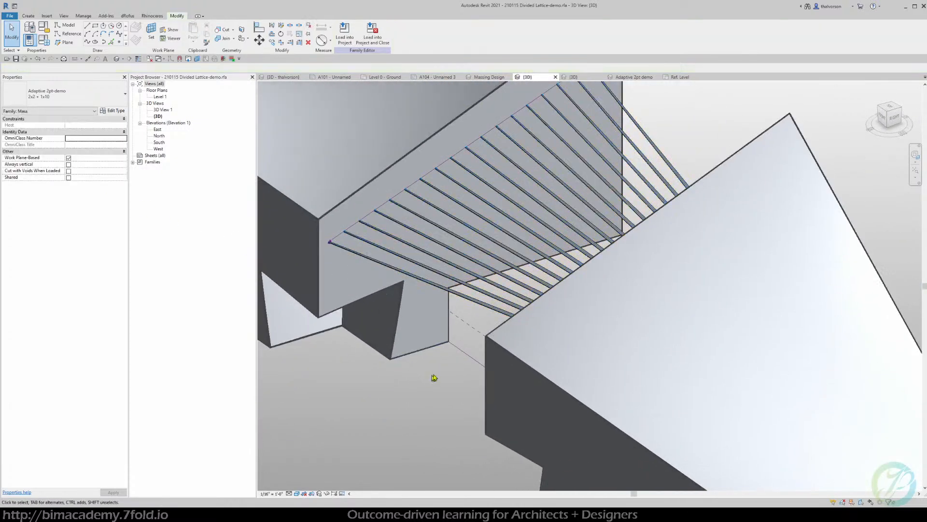
shift+middle_drag(434, 377, 663, 352)
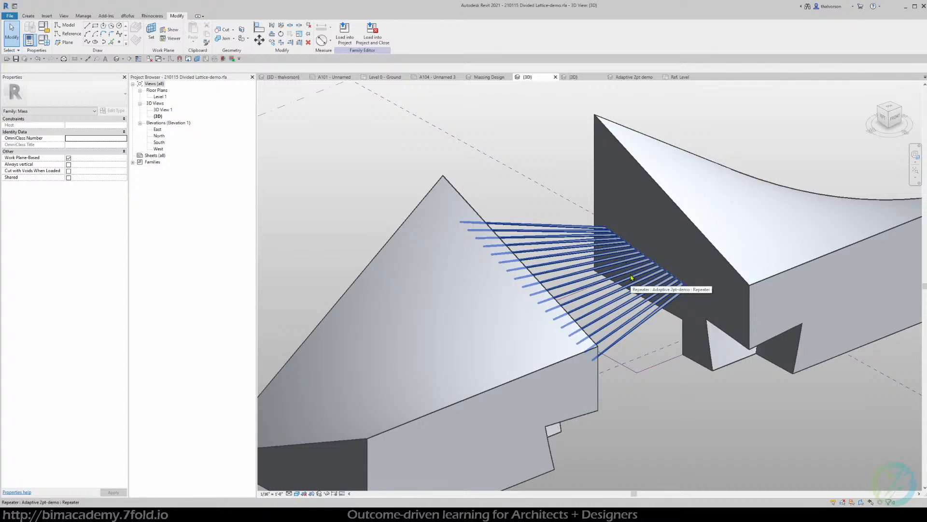
middle_drag(652, 277, 514, 247)
scroll(514, 247, down, 2)
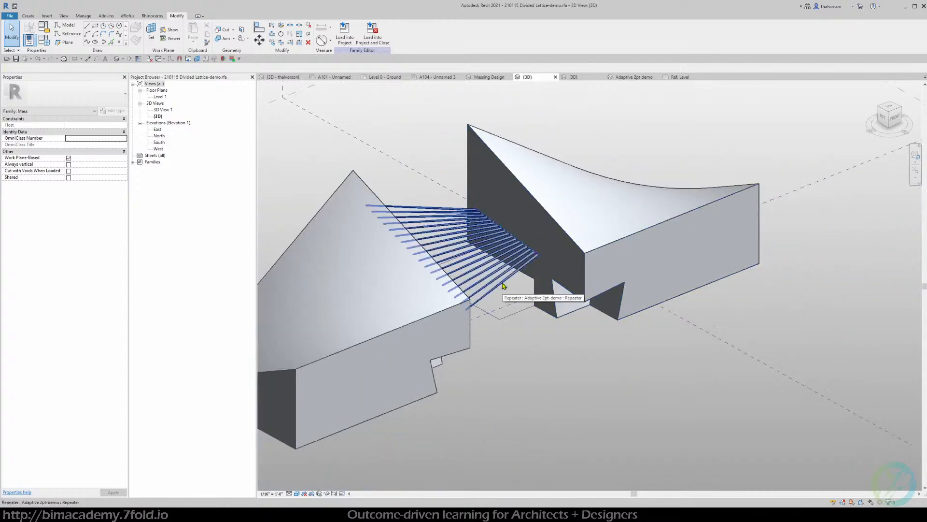
middle_drag(503, 370, 541, 340)
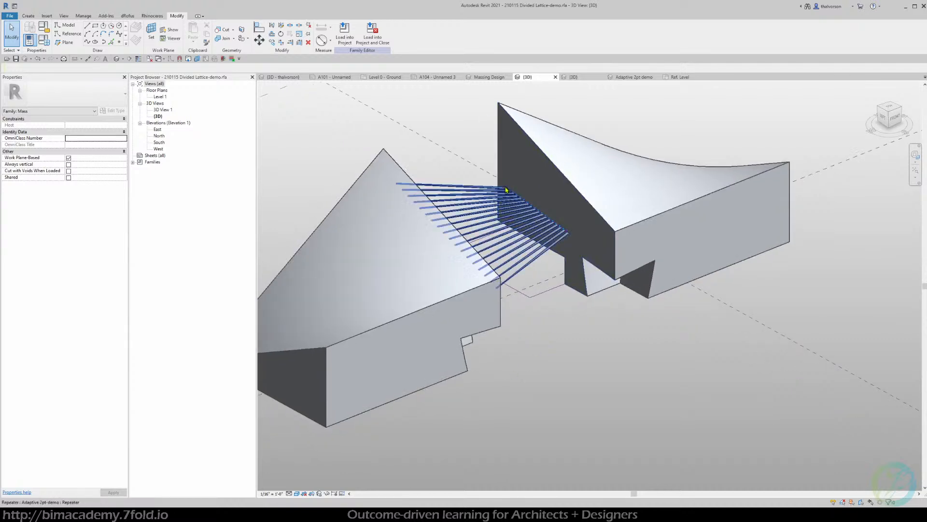
- Select the reference point at the upper end of the far mass's divided reference line and move it up and along the wall face
scroll(507, 191, up, 3)
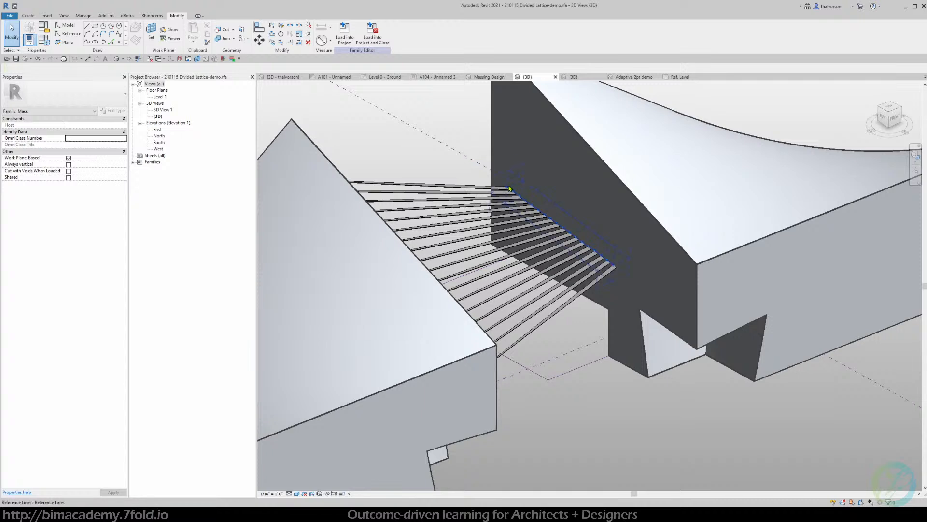
scroll(509, 189, up, 2)
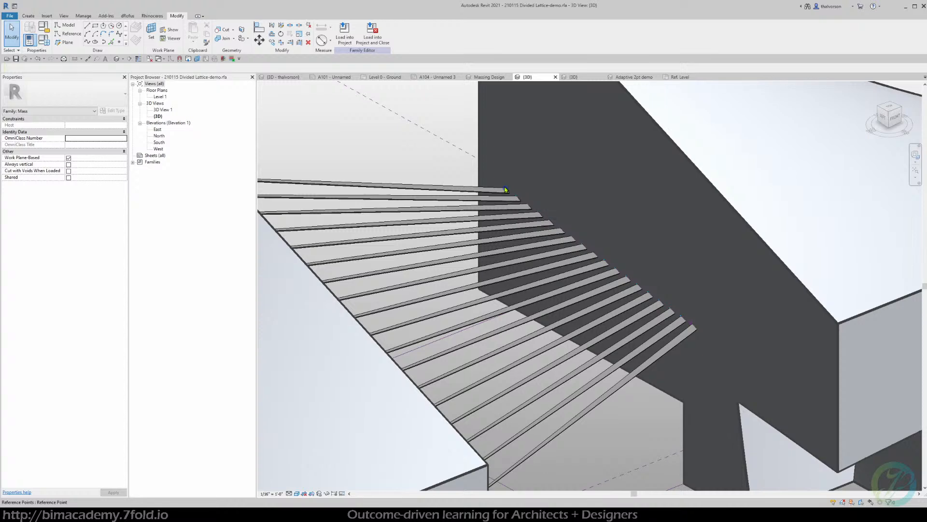
key(super)
key(super)
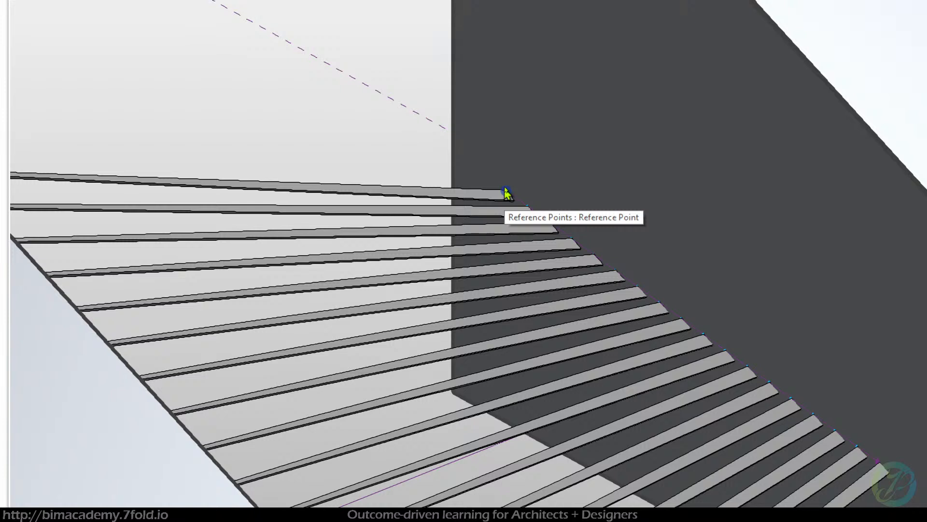
key(Tab)
key(Tab)
key(Tab)
key(Tab)
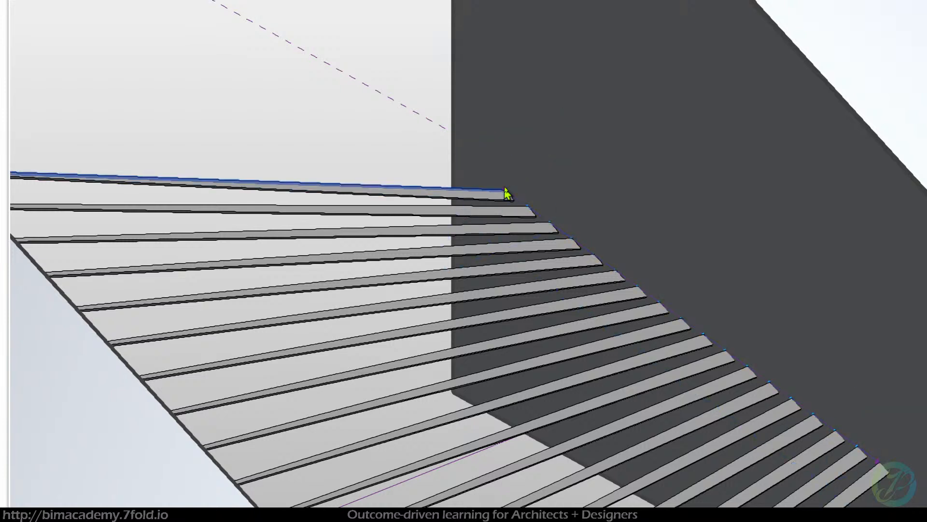
key(Tab)
key(Tab)
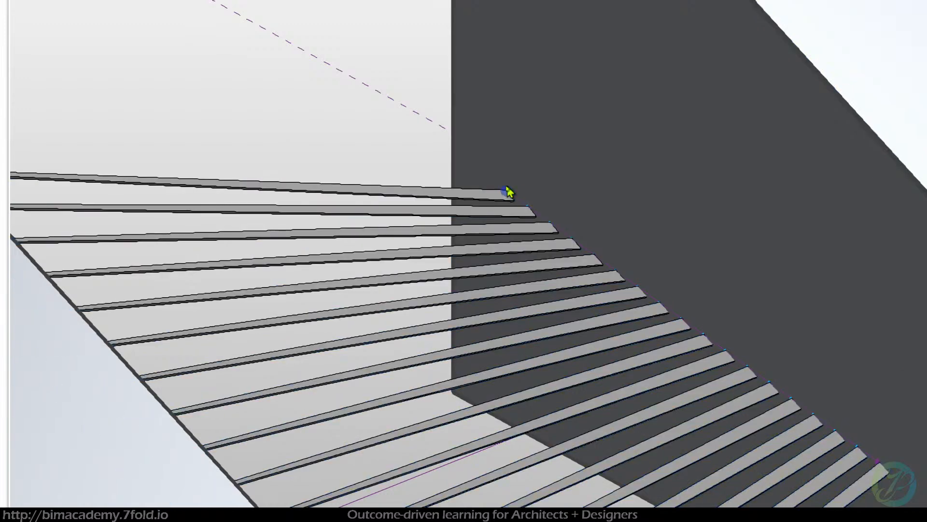
key(Tab)
key(Tab)
click(508, 192)
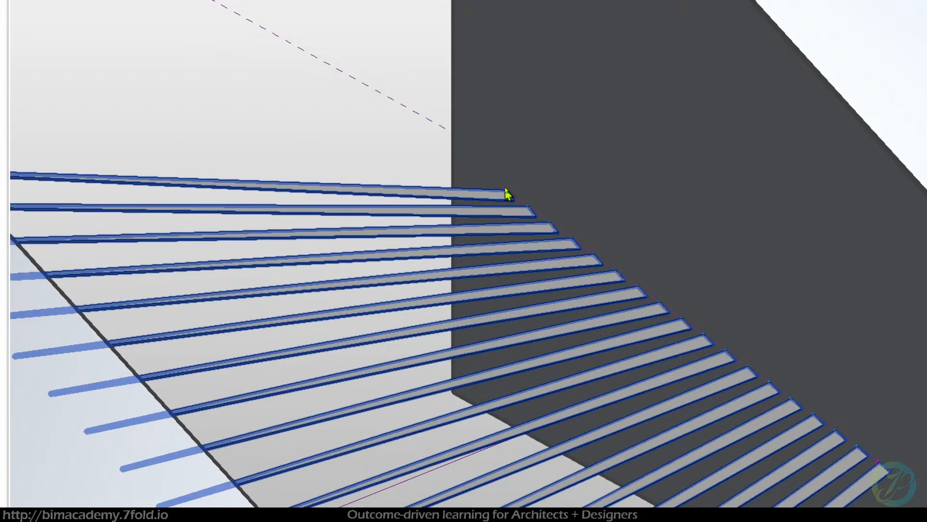
key(Tab)
key(Tab)
key(Tab)
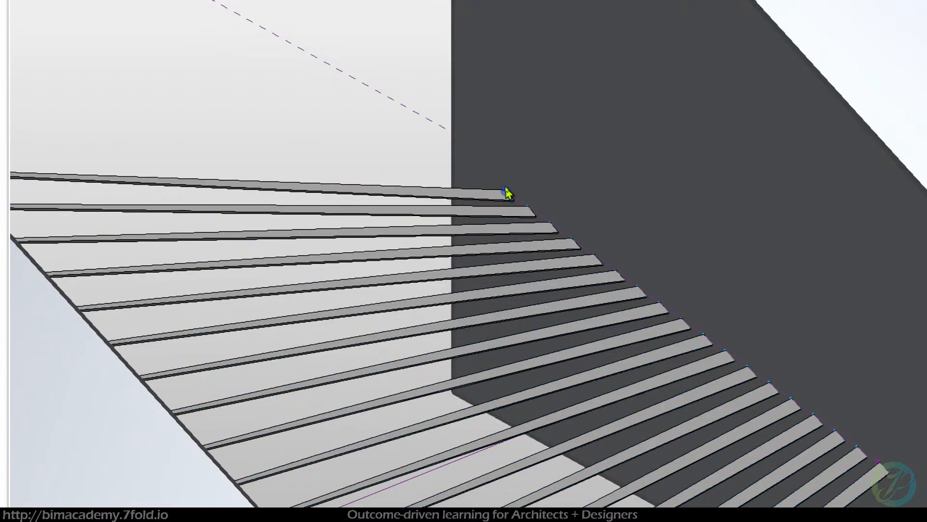
click(507, 189)
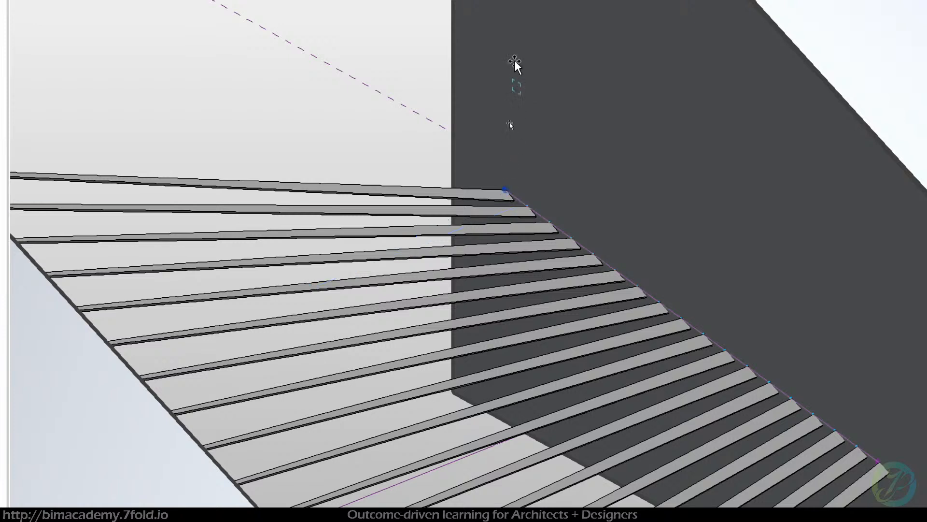
drag(485, 29, 484, 51)
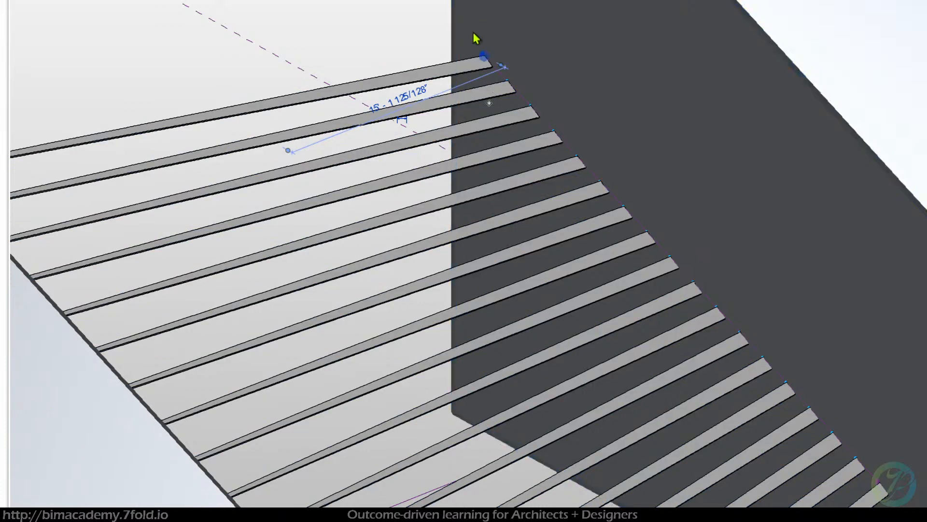
drag(536, 73, 677, 121)
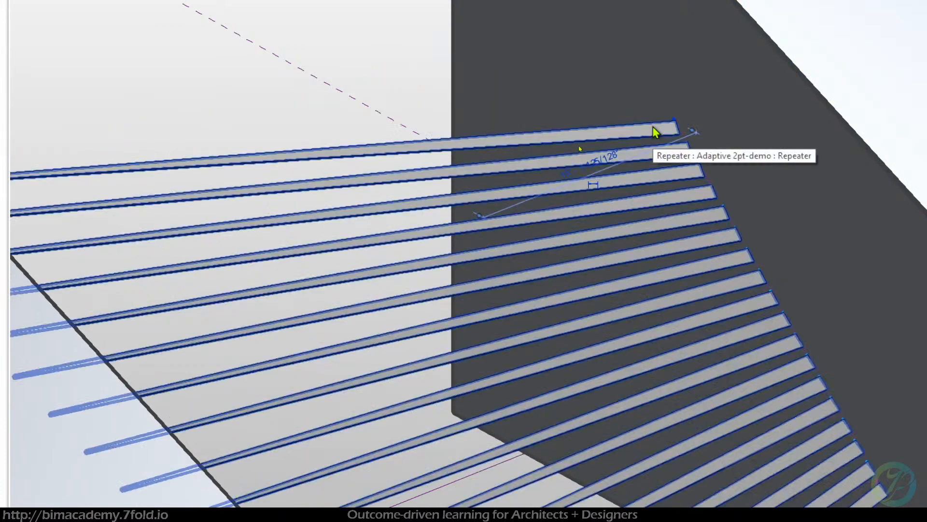
- Move the same reference point farther across the wall face to near the face's upper corner, reshaping the beam lattice
scroll(661, 145, down, 5)
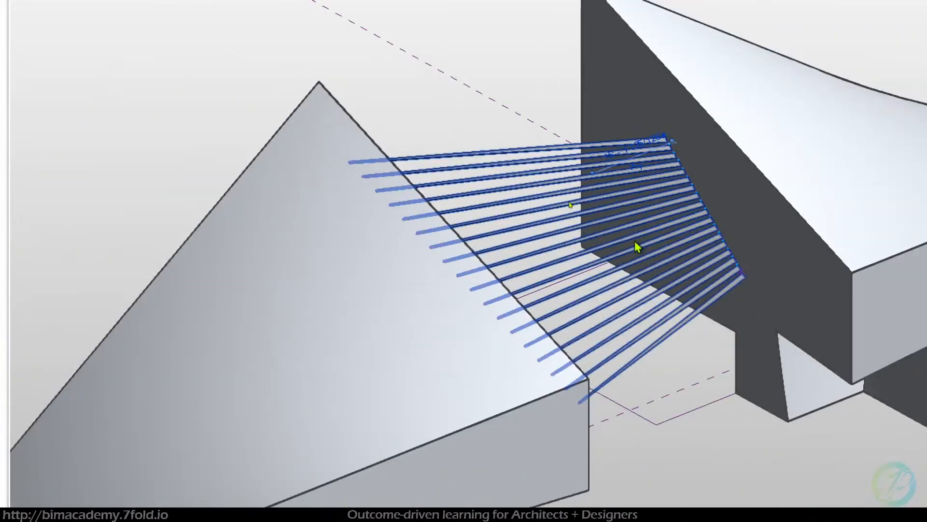
shift+middle_drag(634, 240, 789, 255)
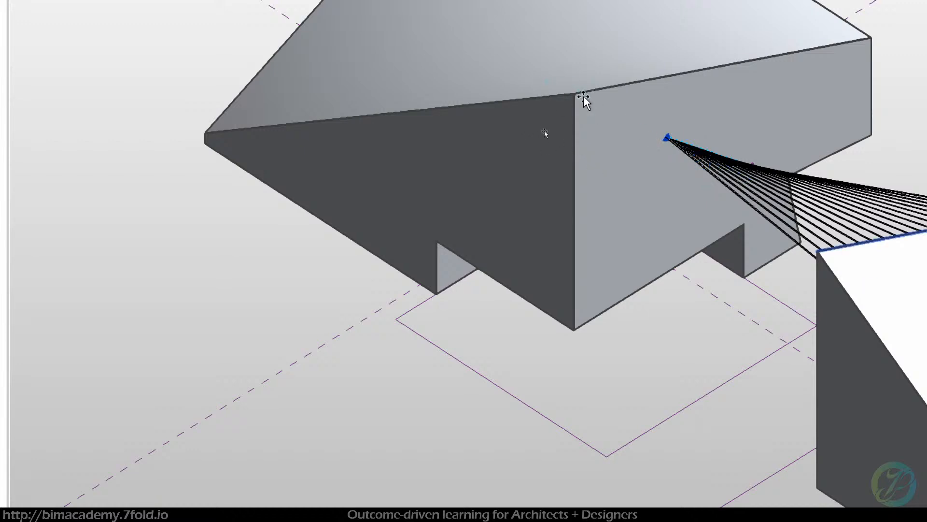
drag(584, 96, 584, 100)
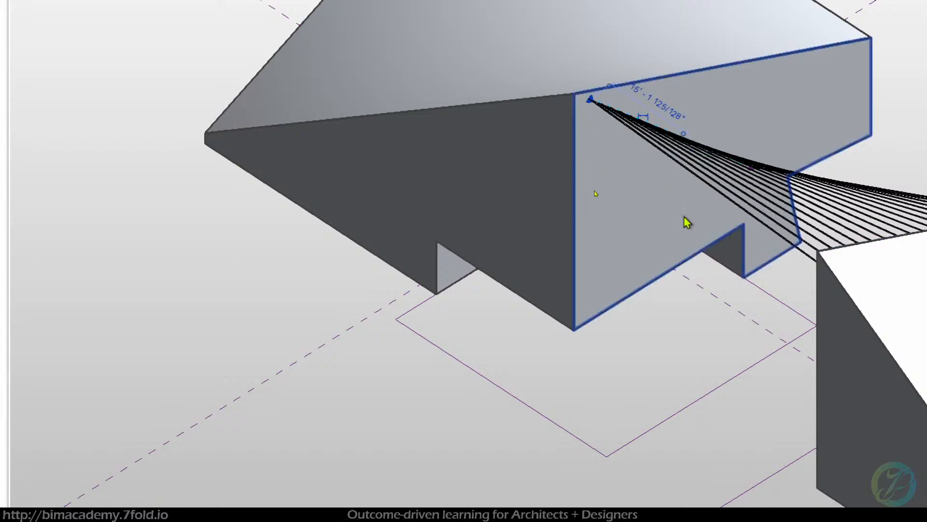
- Divide the sloping top face of the farther mass into a surface grid
shift+middle_drag(721, 244, 438, 64)
shift+middle_drag(688, 86, 754, 251)
scroll(701, 213, up, 3)
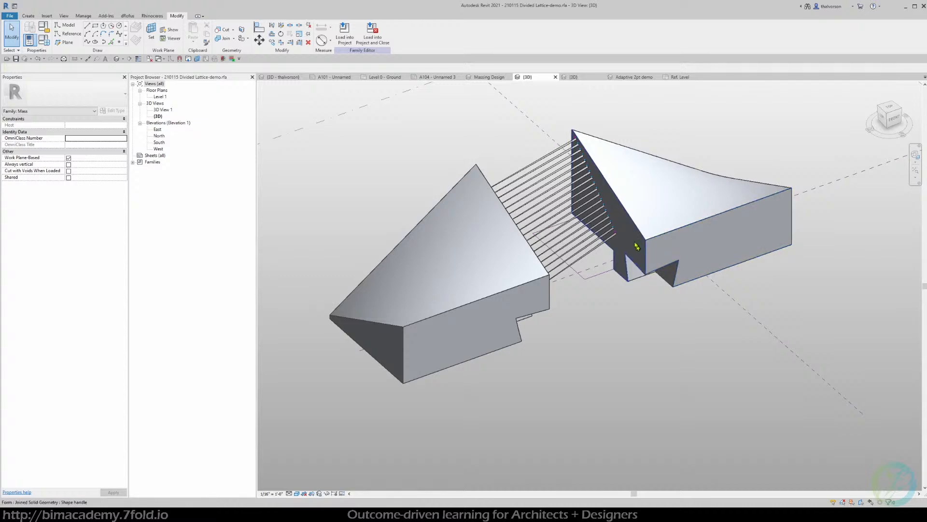
middle_drag(677, 300, 665, 313)
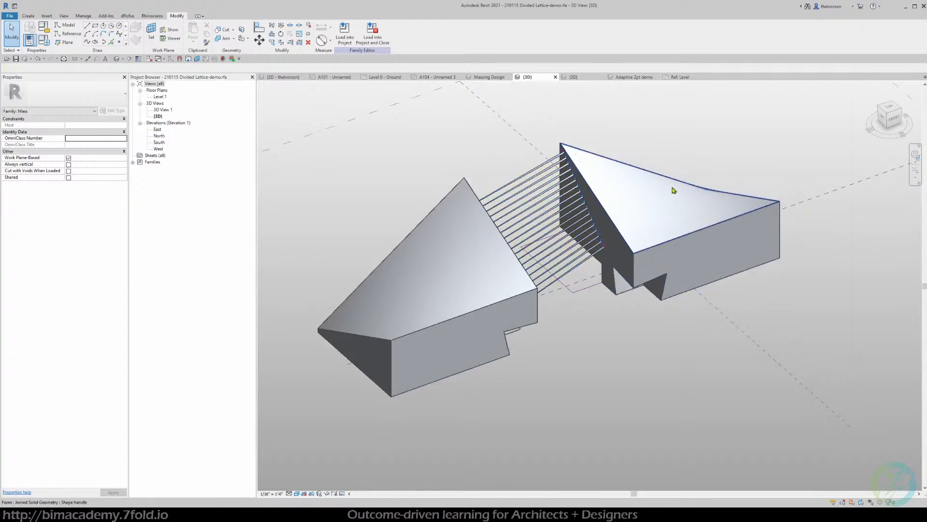
mouse_move(672, 190)
shift+middle_down()
mouse_move(768, 172)
mouse_move(776, 201)
mouse_move(705, 191)
mouse_move(673, 207)
shift+middle_up()
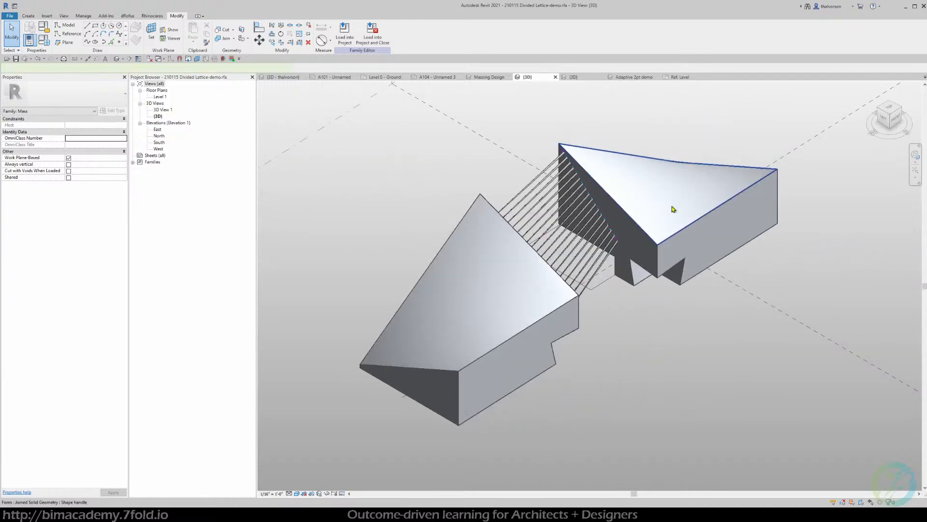
click(674, 208)
shift+middle_drag(674, 208, 569, 107)
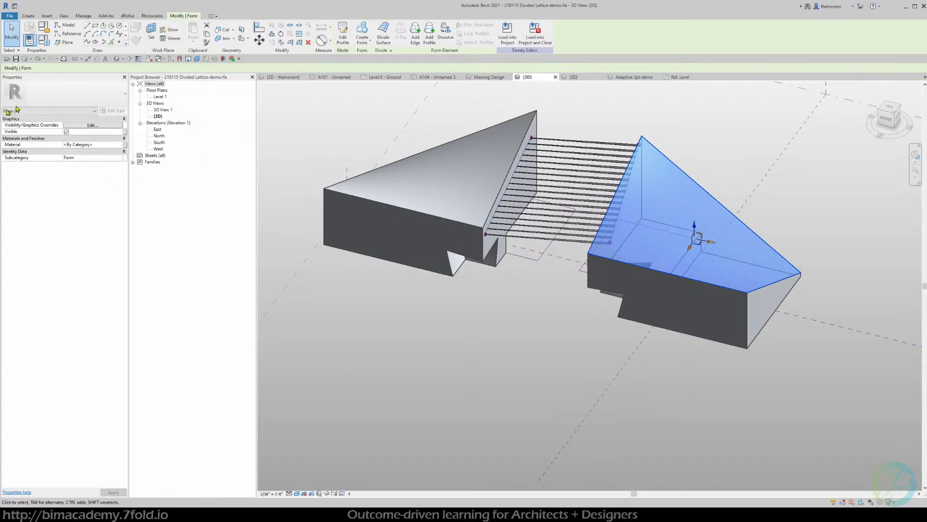
click(385, 45)
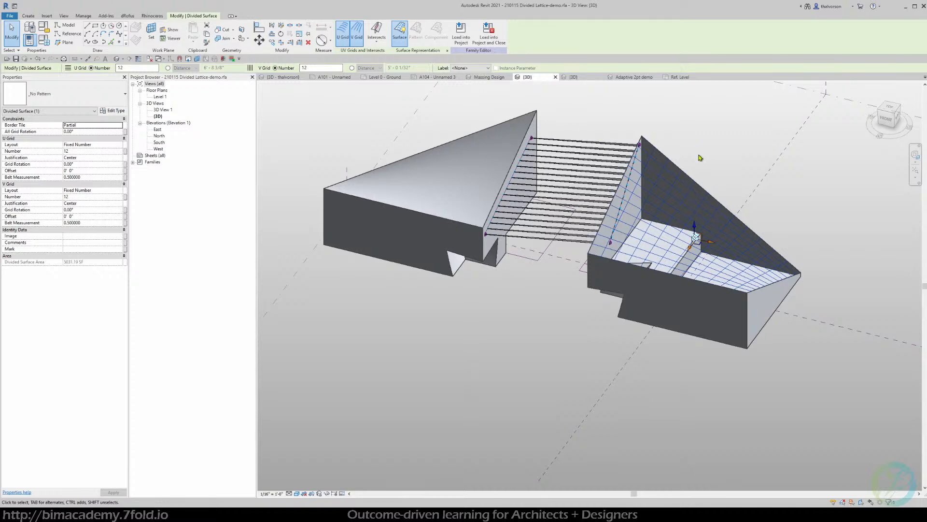
shift+middle_drag(700, 157, 538, 206)
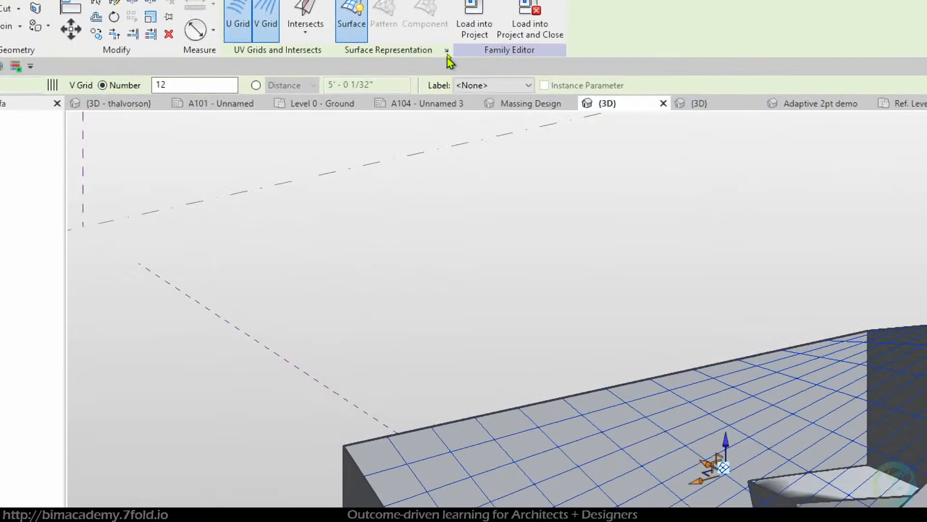
- Show nodes along with the UV grids and intersect lines in the divided surface's representation
click(446, 51)
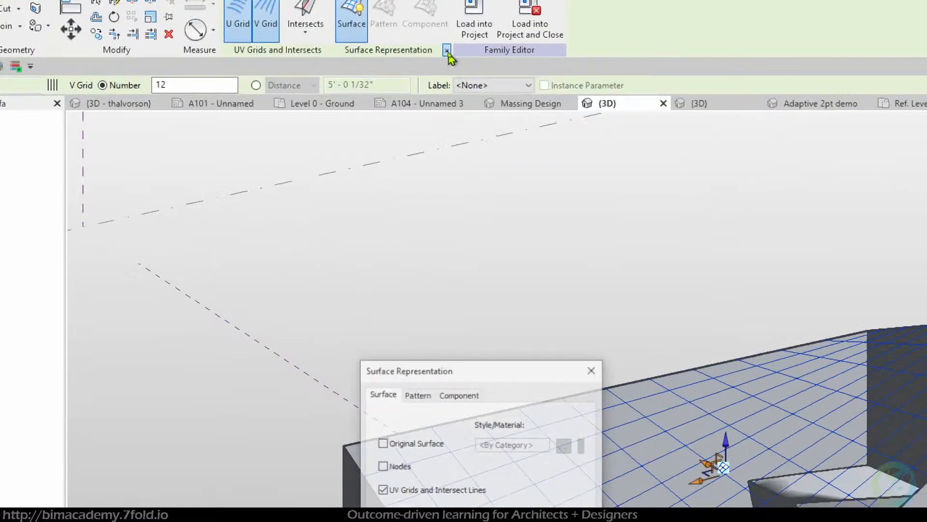
drag(499, 371, 515, 203)
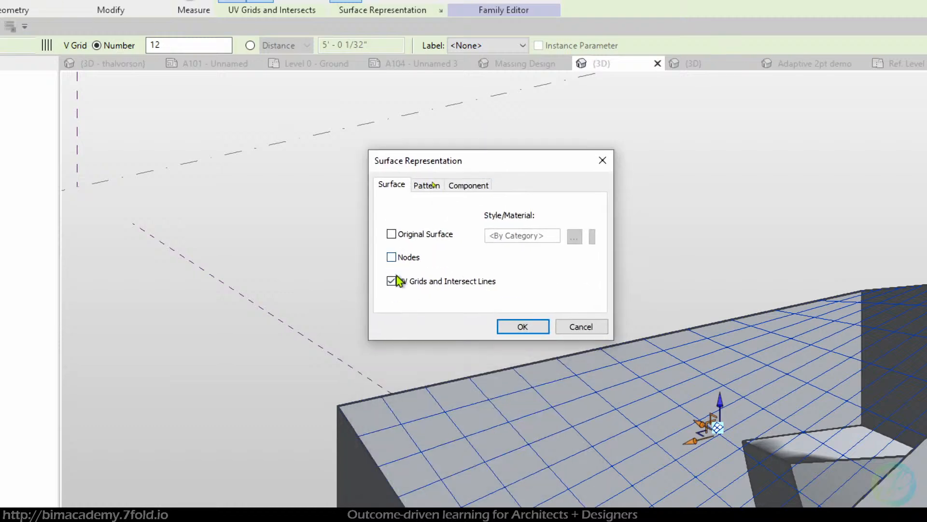
click(396, 261)
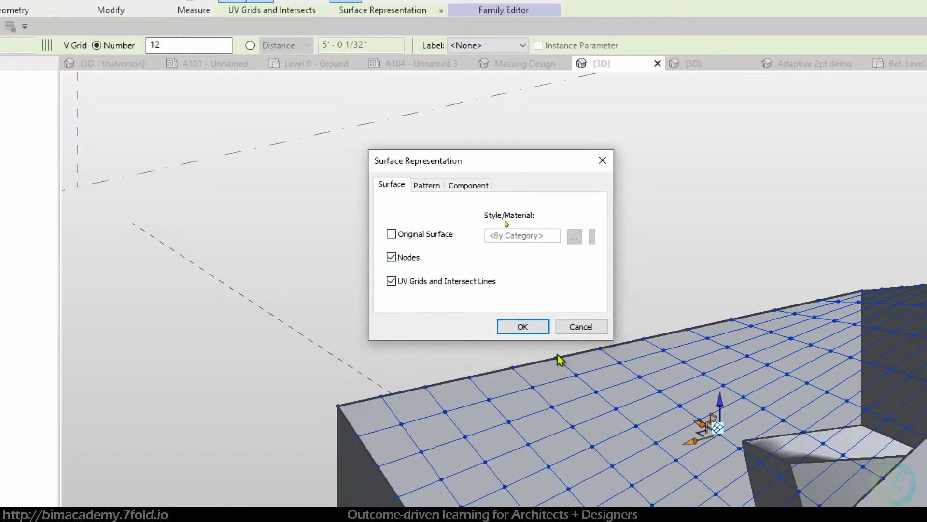
click(524, 327)
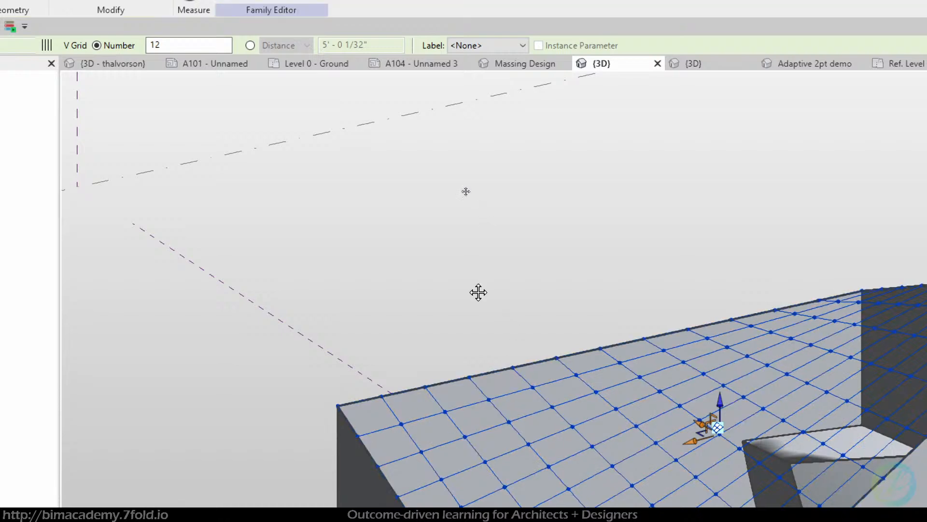
click(418, 236)
scroll(419, 236, down, 2)
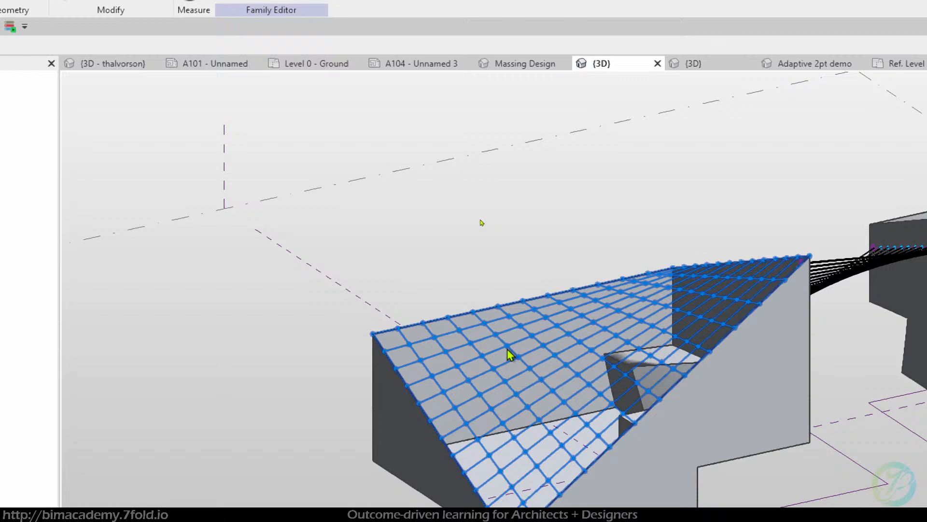
- Try a U grid number of 1 on the divided surface, and set it back to 12
click(507, 349)
click(351, 184)
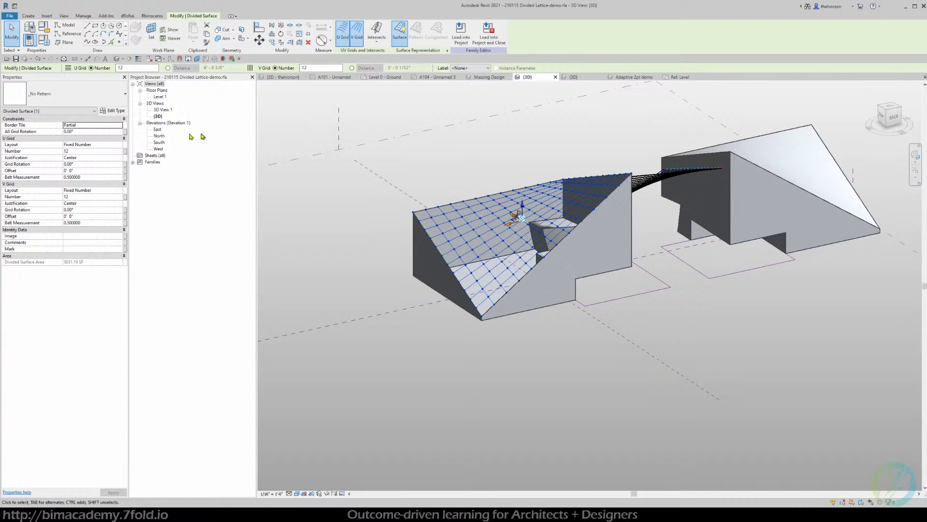
click(92, 151)
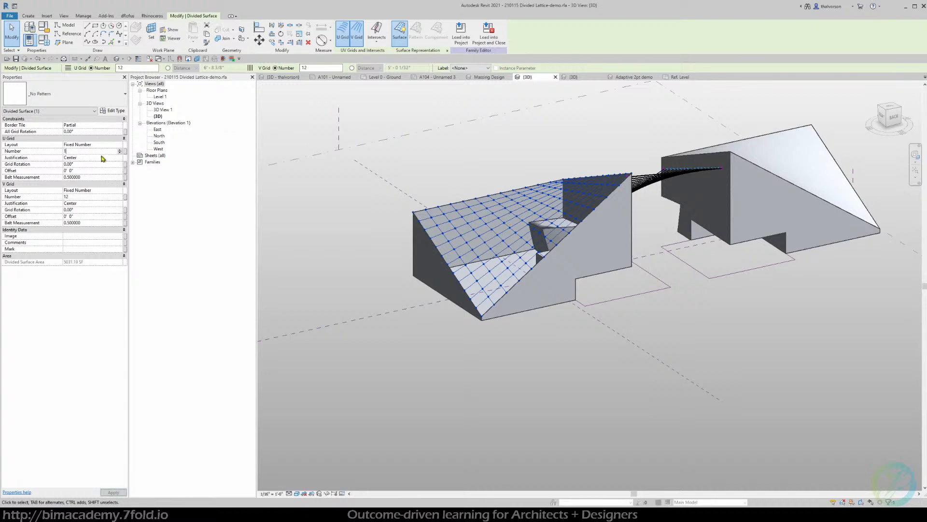
text(1)
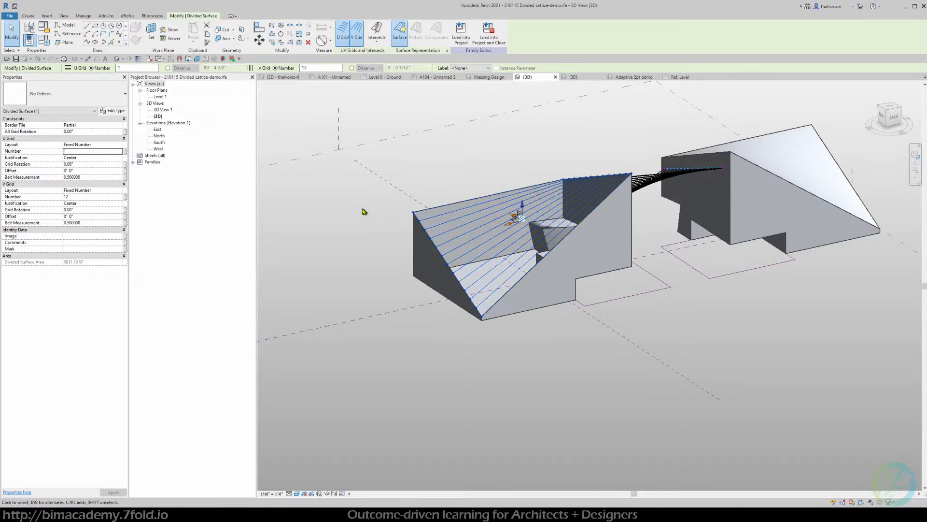
click(86, 151)
text(12)
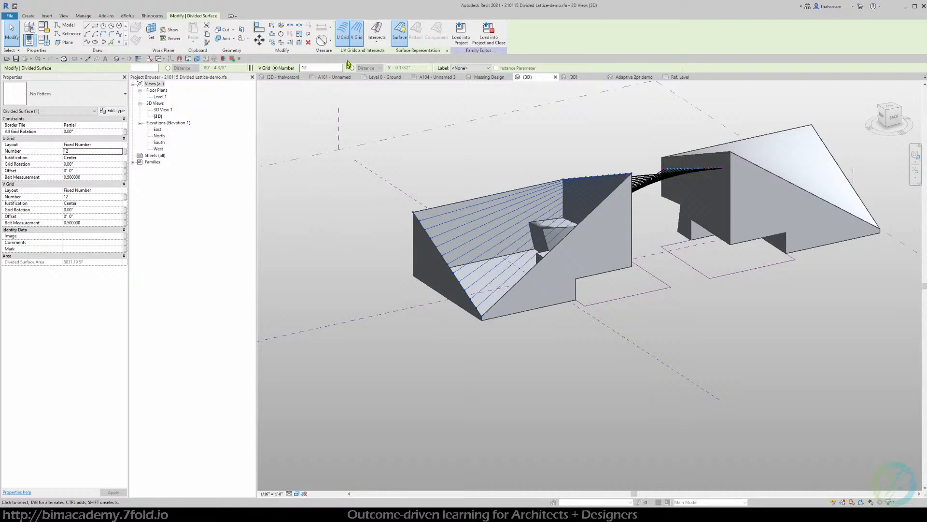
- Switch the divided surface's U and V grids off and on in turn, leaving only the U grid enabled
click(357, 38)
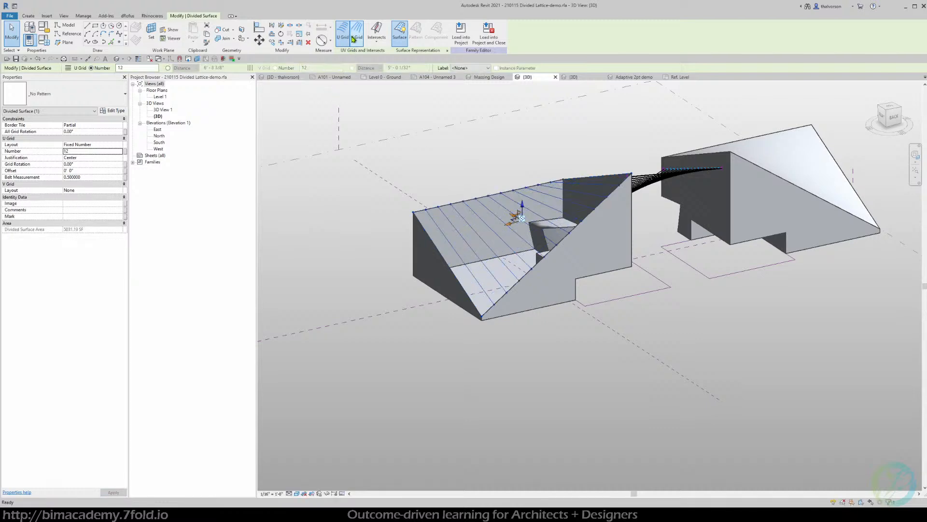
click(356, 38)
click(348, 38)
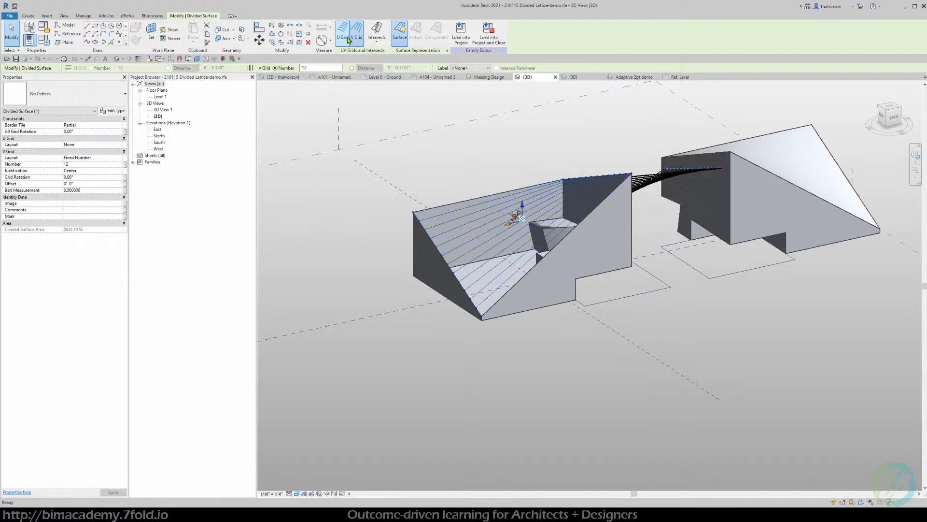
click(347, 38)
click(357, 38)
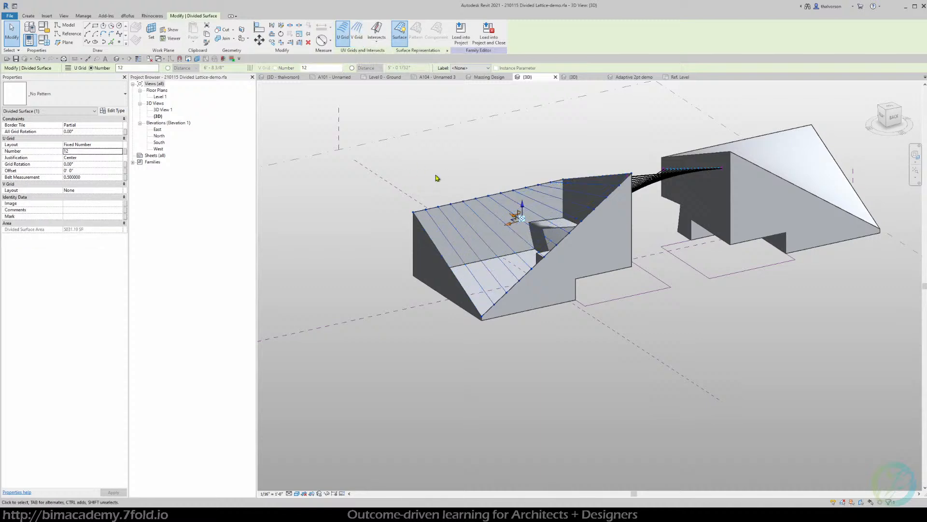
click(393, 257)
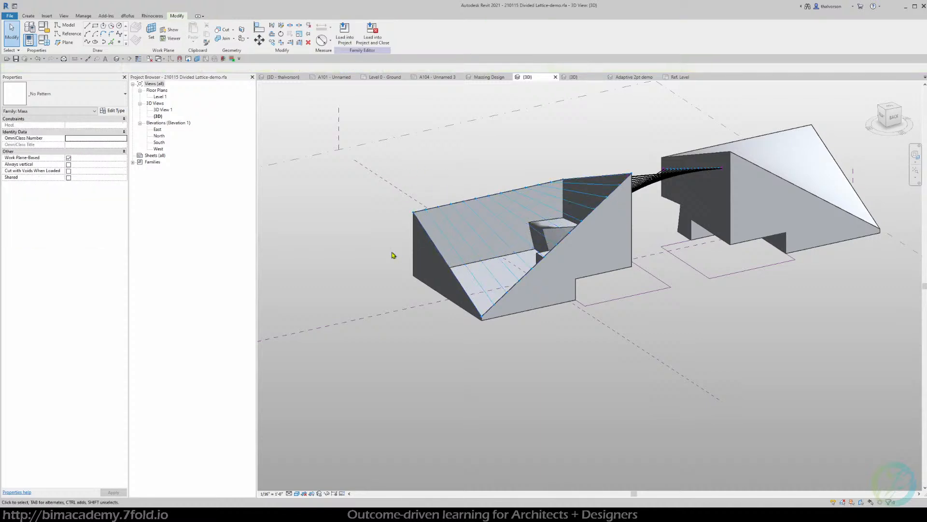
- Expand the curtain panel families to list the types of Adaptive 2pt-demo
shift+middle_drag(393, 257, 414, 298)
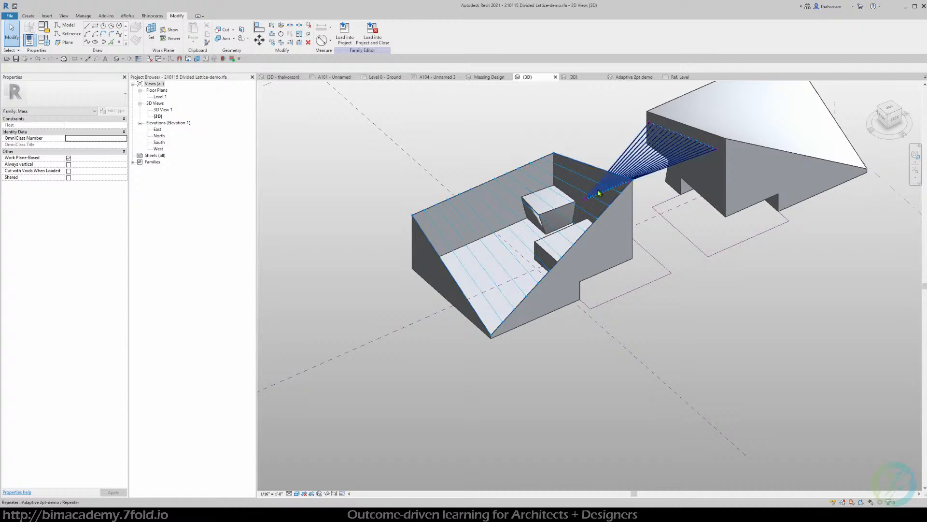
click(133, 163)
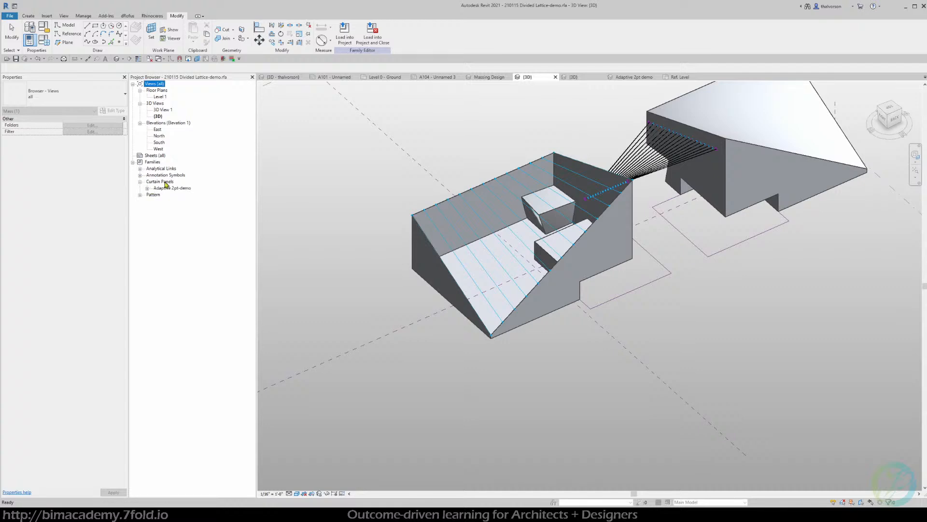
click(147, 189)
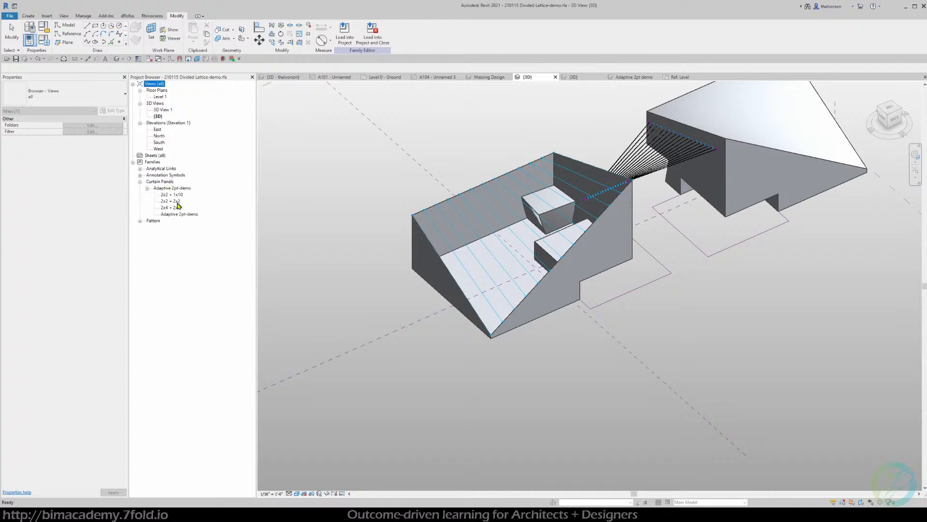
click(174, 195)
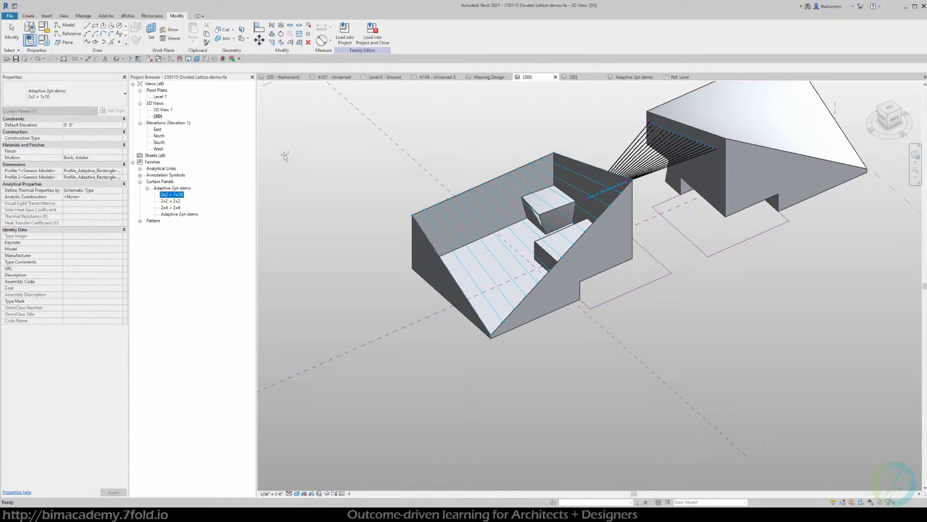
drag(285, 156, 279, 149)
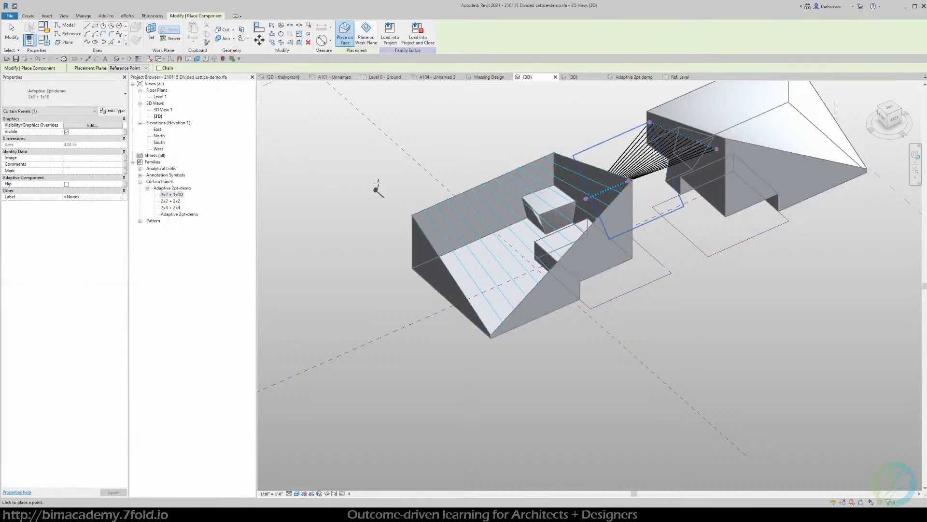
scroll(413, 215, up, 3)
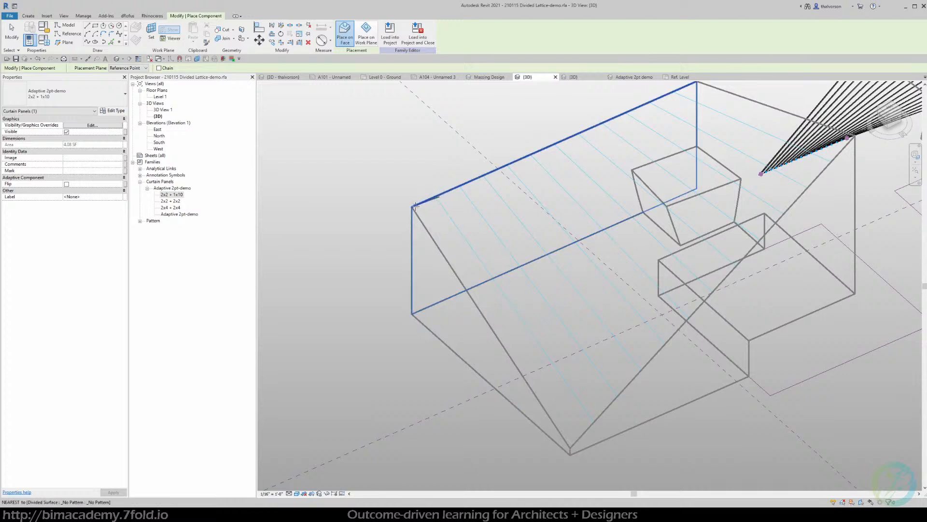
scroll(415, 205, down, 4)
key(Escape)
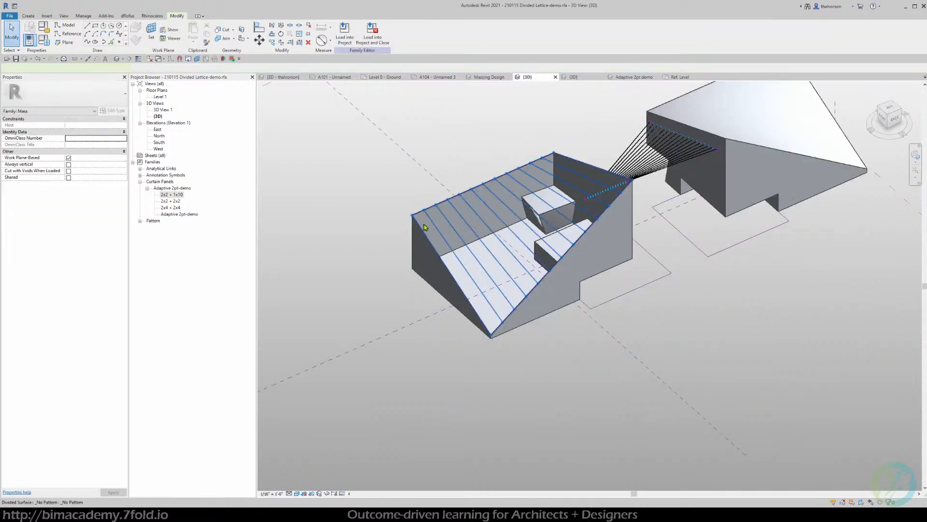
- Temporarily isolate the divided surface in the 3D view
click(423, 223)
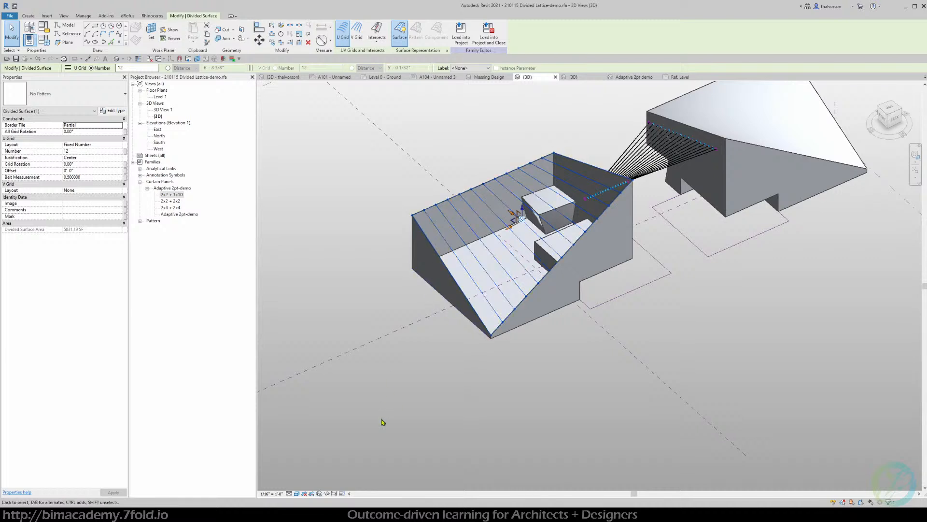
click(327, 493)
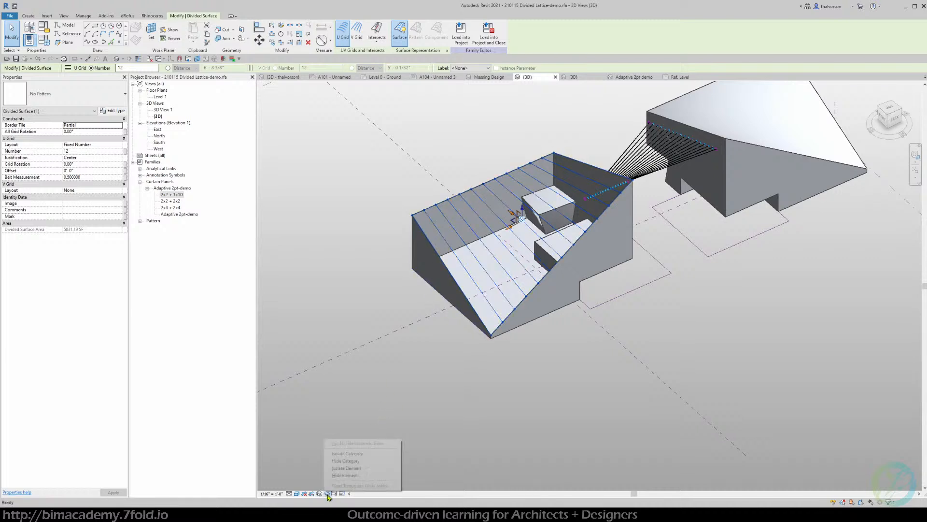
click(343, 469)
click(358, 268)
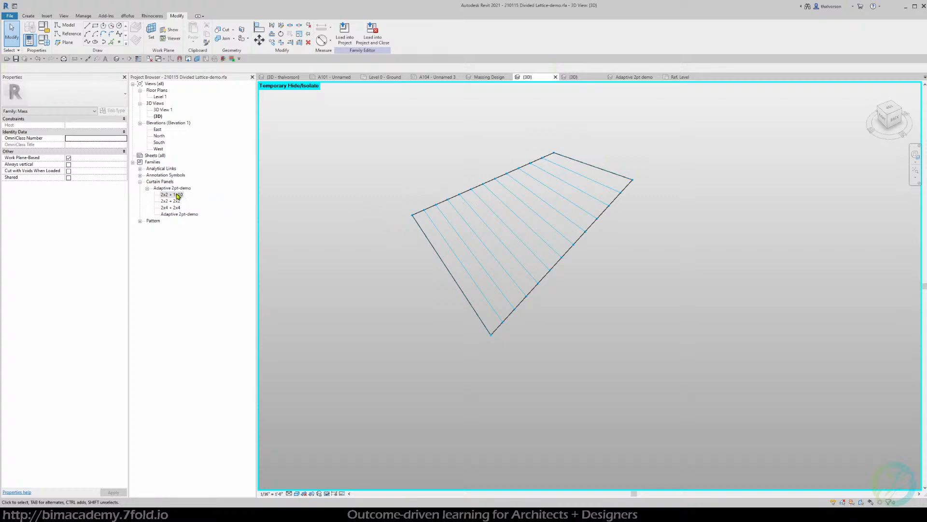
- Place one Adaptive 2pt-demo 2x2 + 1x10 beam between the two end nodes of the divided surface's first grid edge
drag(177, 195, 295, 189)
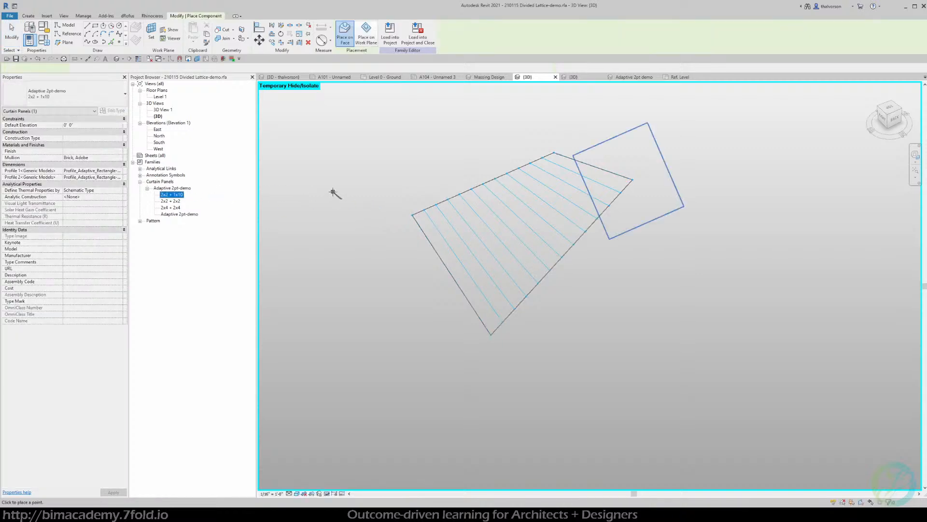
click(413, 215)
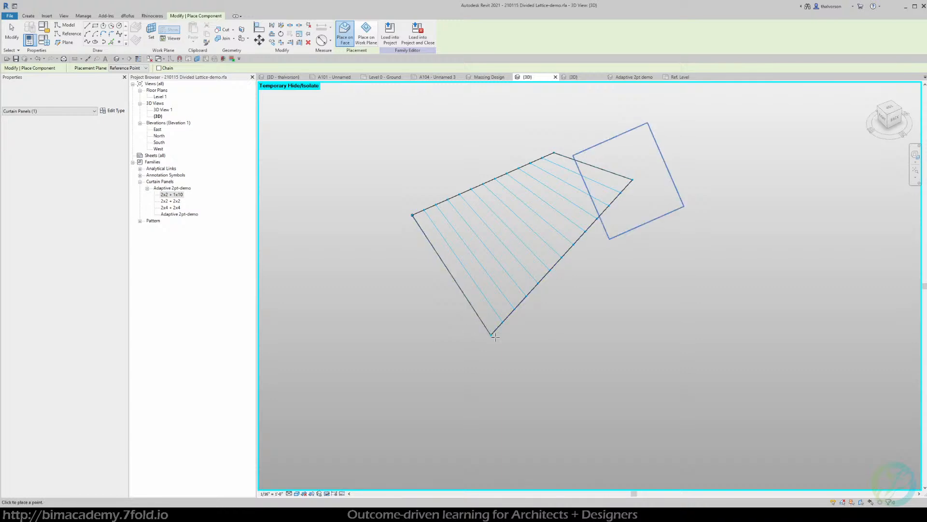
click(492, 334)
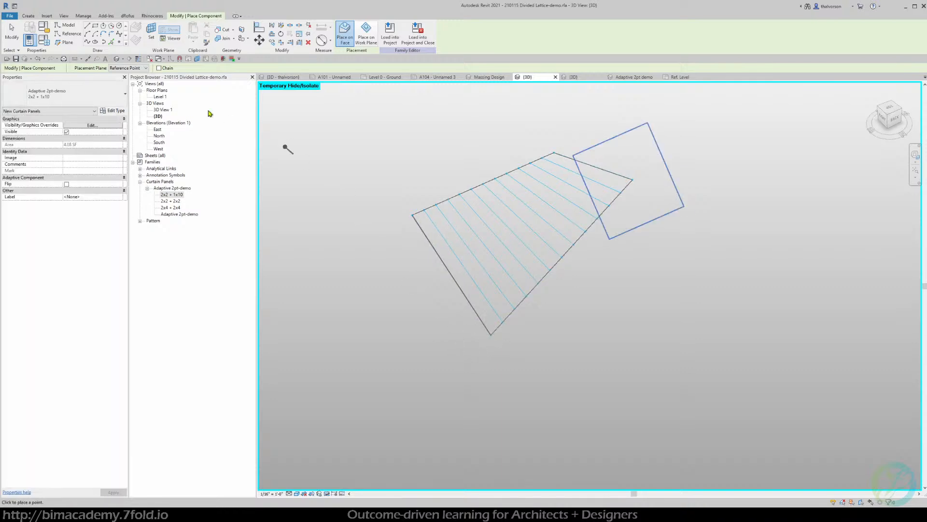
key(Escape)
key(Escape)
key(Escape)
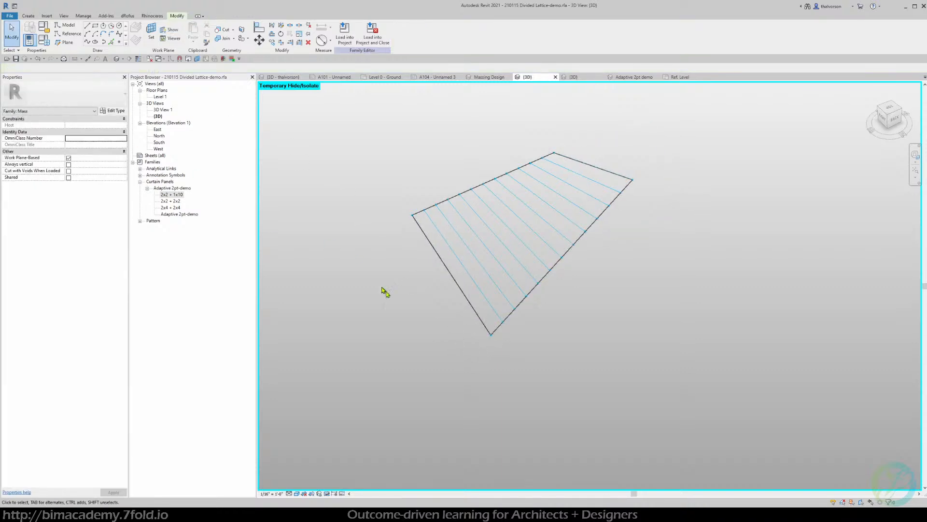
- Repeat the placed 2x2 + 1x10 beam across all U grid lines of the divided surface
click(464, 299)
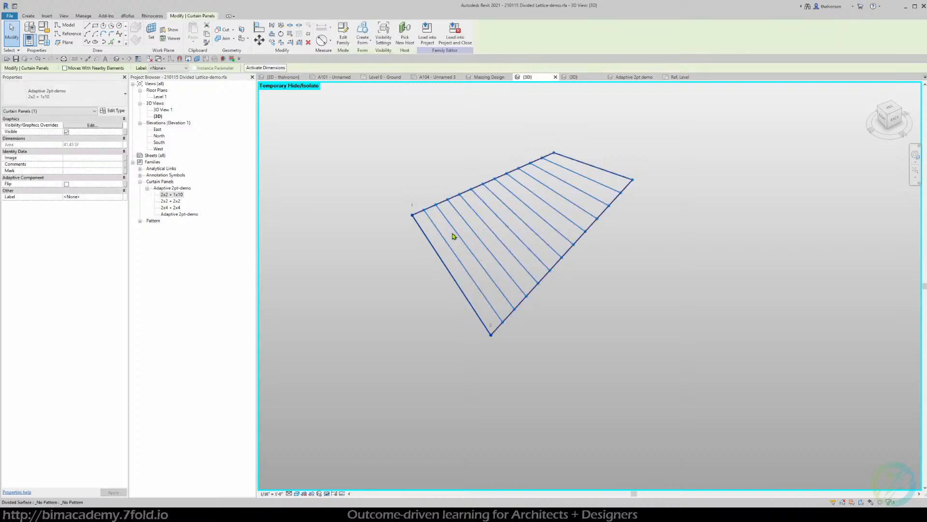
click(291, 35)
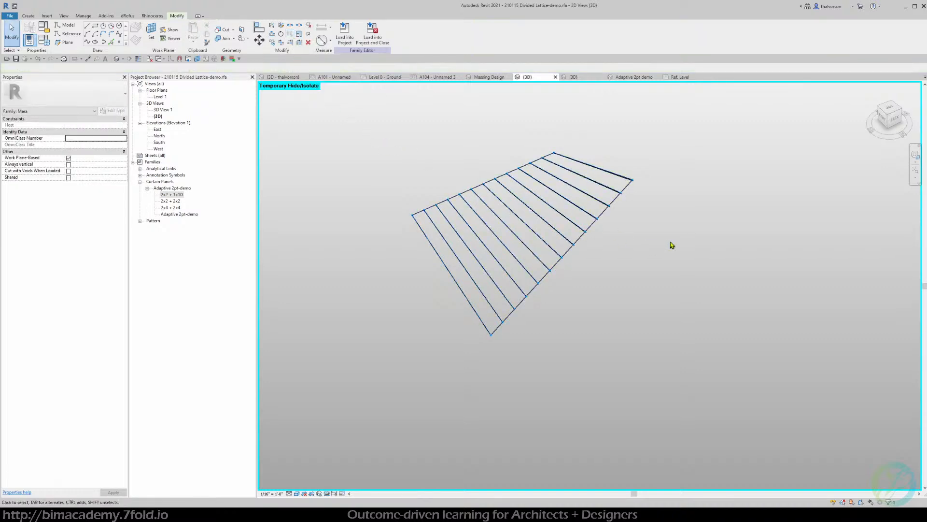
- Set the divided surface's U grid layout to Fixed Distance with a spacing of 1' 6"
shift+middle_drag(632, 250, 521, 235)
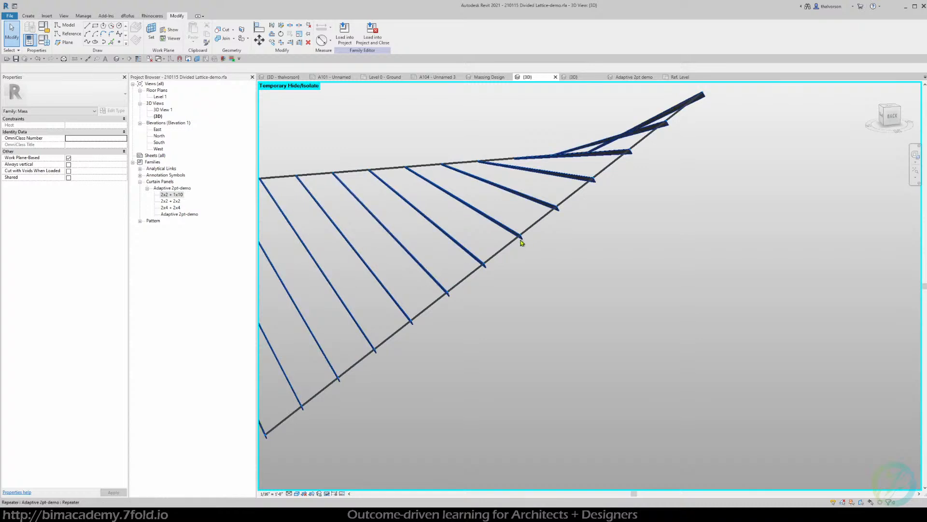
click(521, 243)
scroll(441, 252, up, 3)
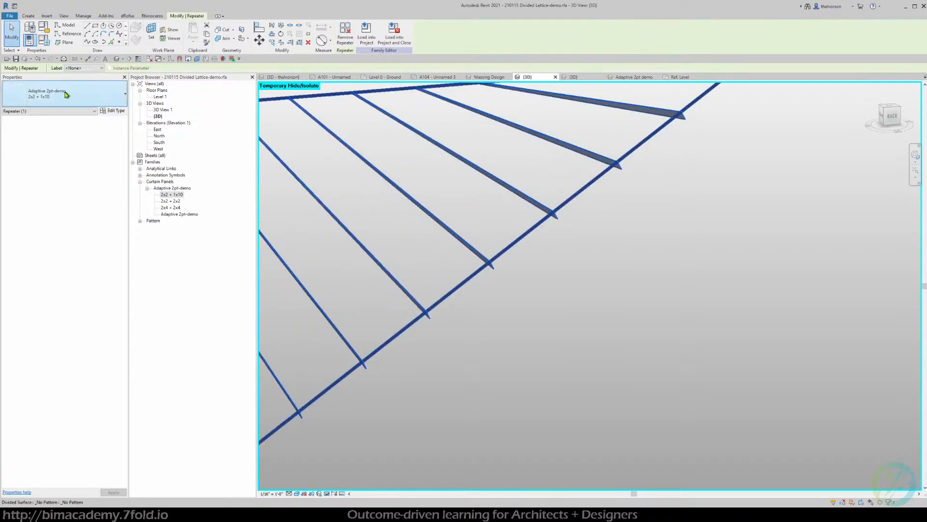
scroll(559, 296, down, 3)
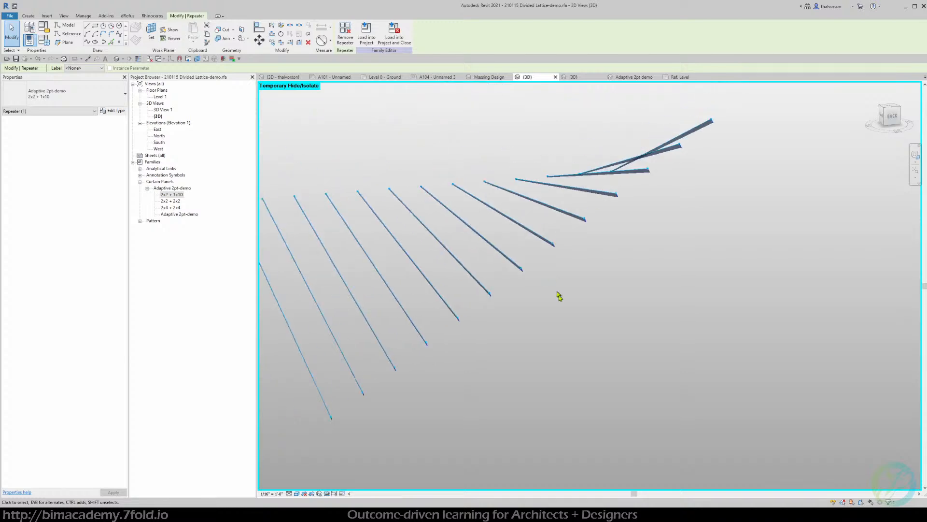
click(568, 307)
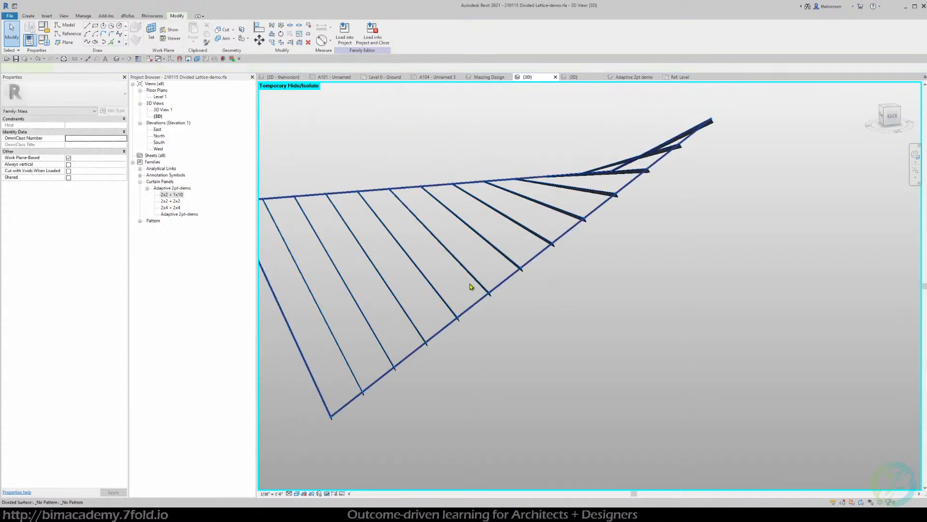
click(471, 286)
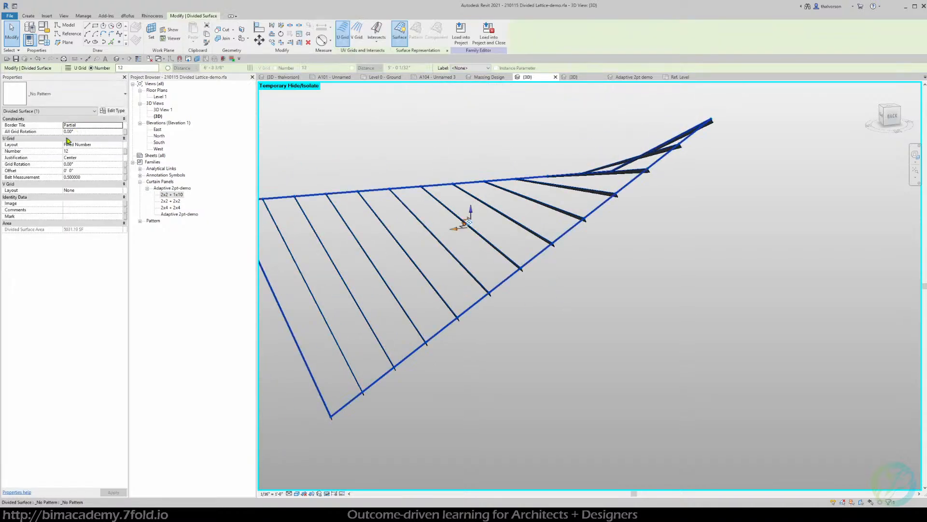
click(119, 146)
click(96, 156)
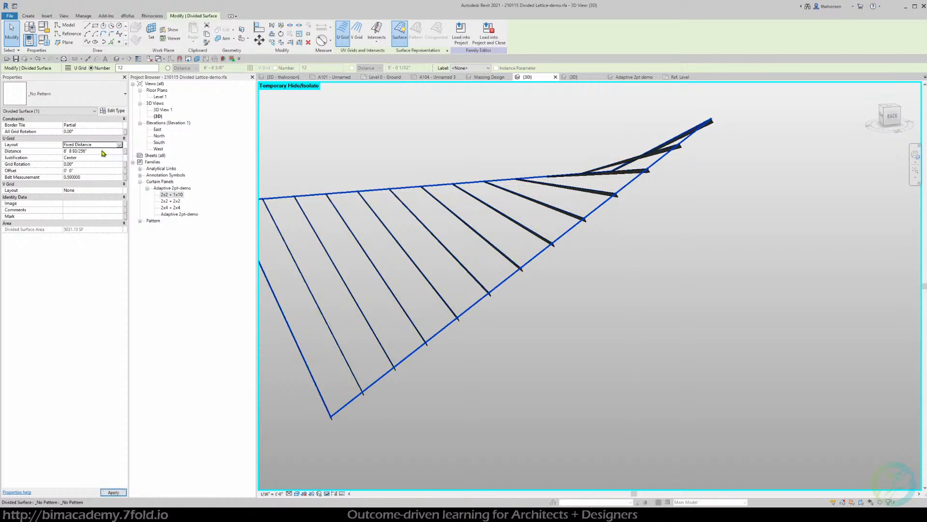
click(102, 150)
text(1' 6")
key(Return)
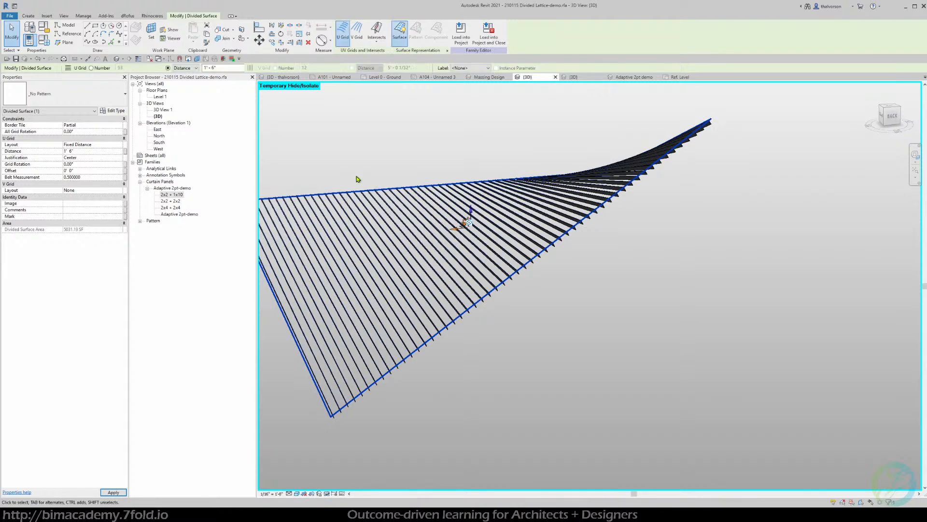
- Reset the temporary isolation in the 3D view to bring back both masses around the beam-covered roof
shift+middle_drag(400, 172, 546, 286)
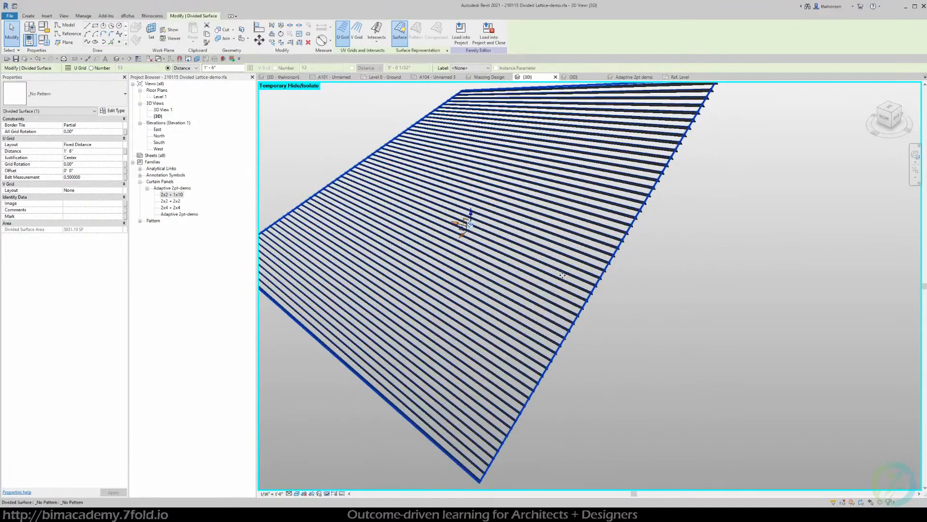
scroll(563, 274, down, 4)
click(620, 245)
shift+middle_drag(603, 285, 565, 252)
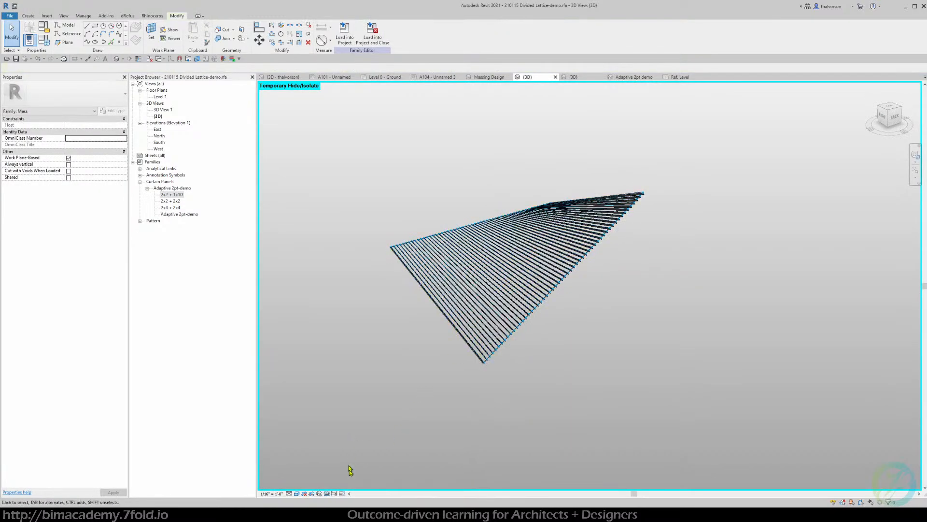
click(327, 493)
click(359, 485)
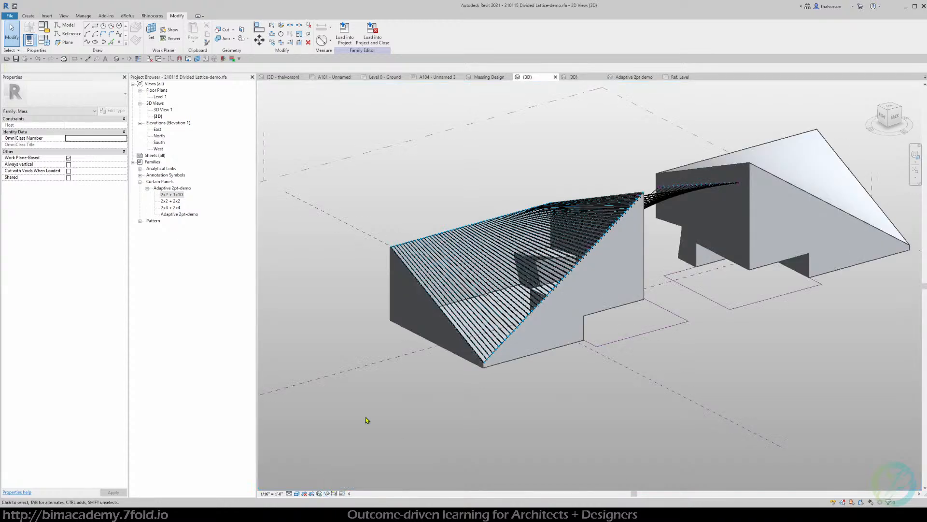
- Raise the outer roof corner vertex of the beam-covered mass vertically, well above its other roof corners
shift+middle_drag(644, 375, 864, 341)
middle_drag(801, 330, 772, 352)
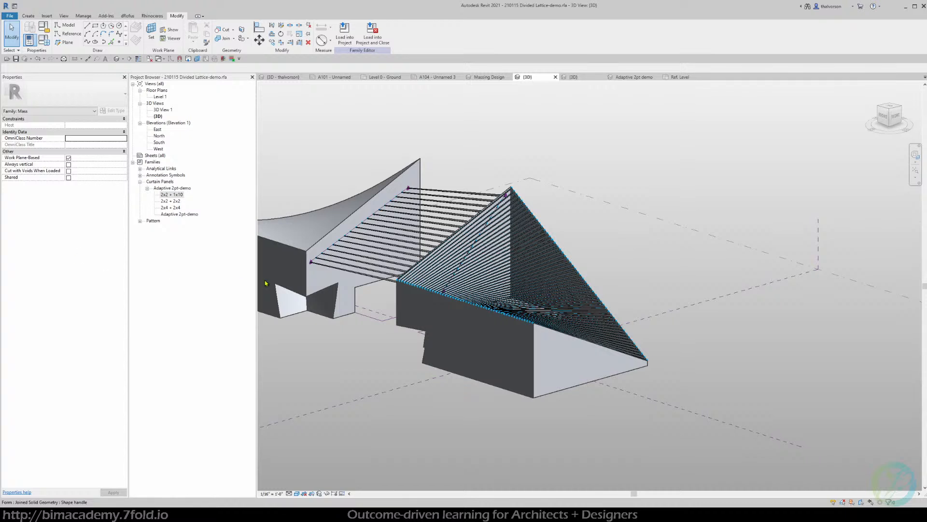
scroll(555, 248, up, 1)
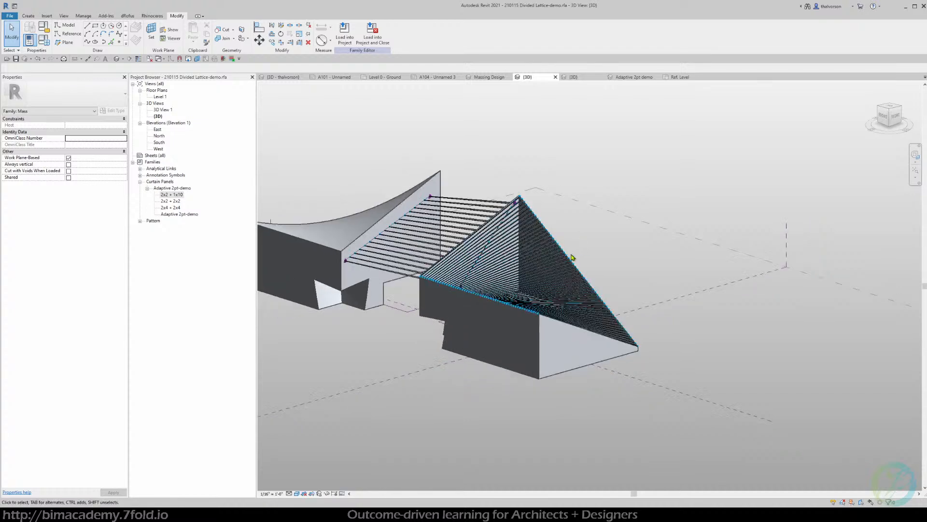
click(552, 256)
shift+middle_drag(552, 256, 682, 228)
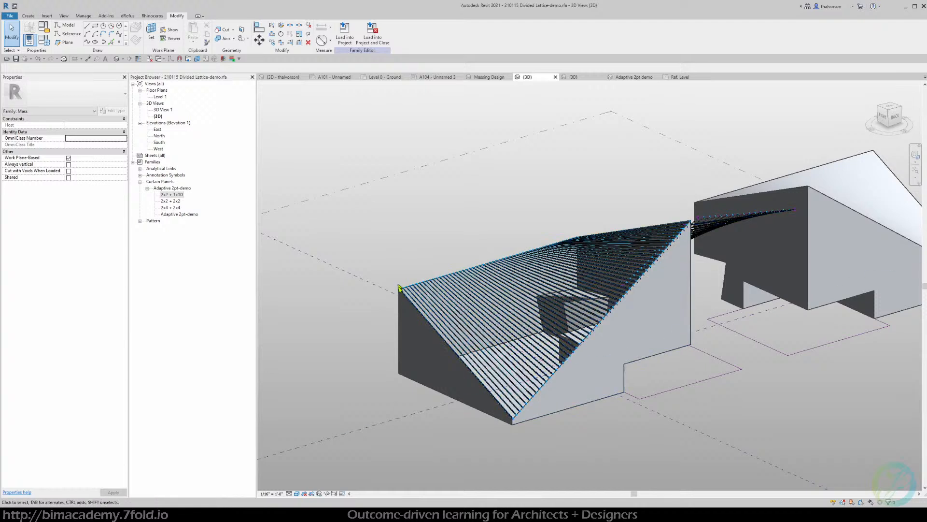
key(Tab)
key(Tab)
key(Tab)
key(Tab)
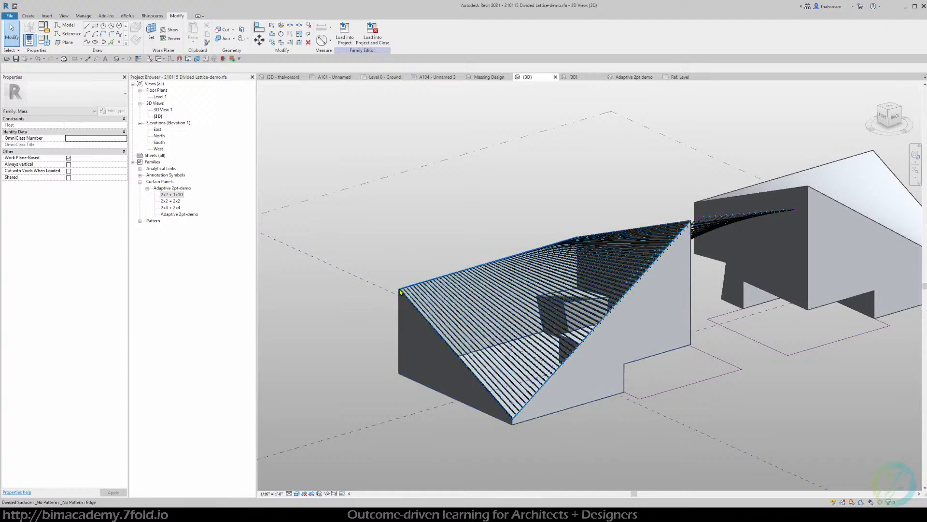
click(400, 291)
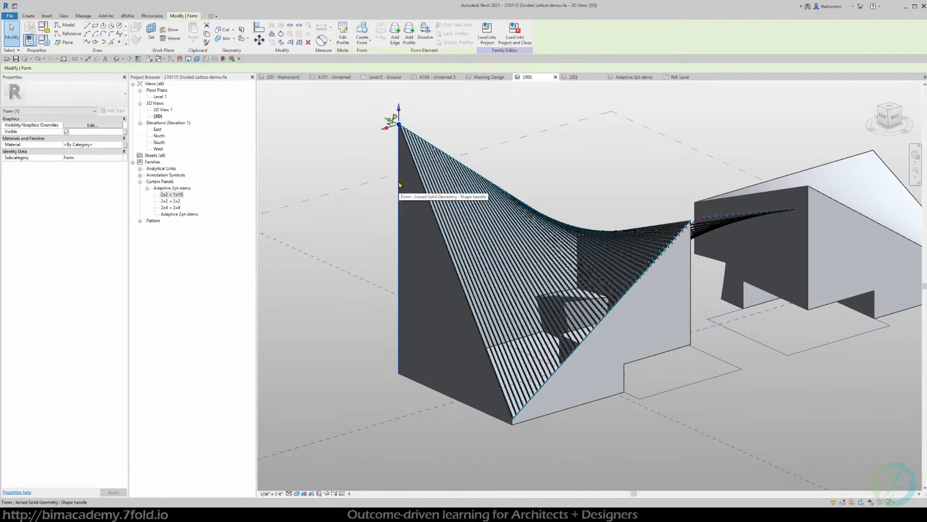
- Examine from several angles how the repeated beams follow the warped roof surface of the reshaped mass
shift+middle_drag(628, 254, 612, 284)
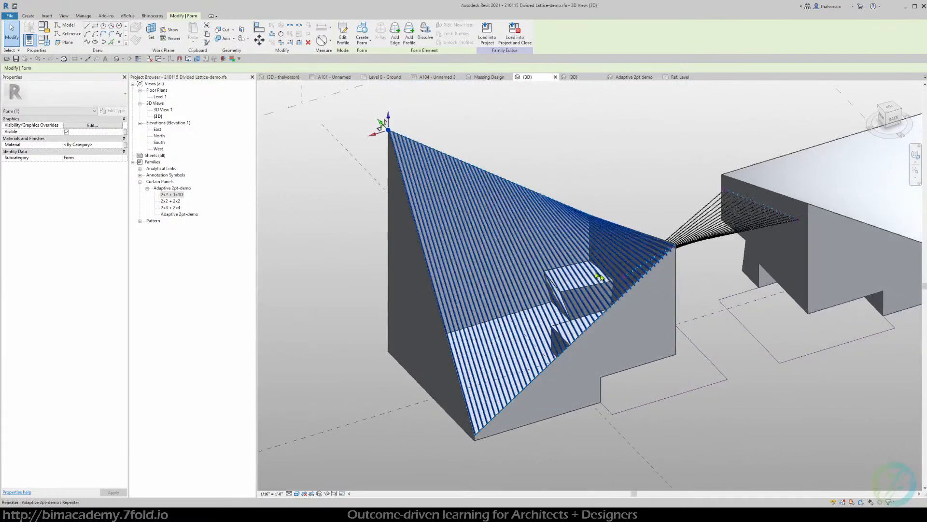
scroll(605, 276, down, 1)
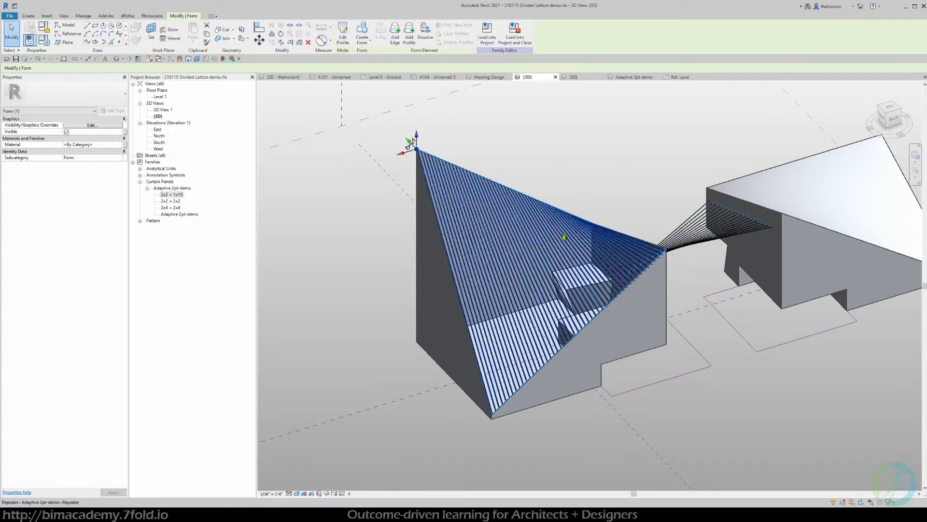
shift+middle_drag(628, 218, 587, 250)
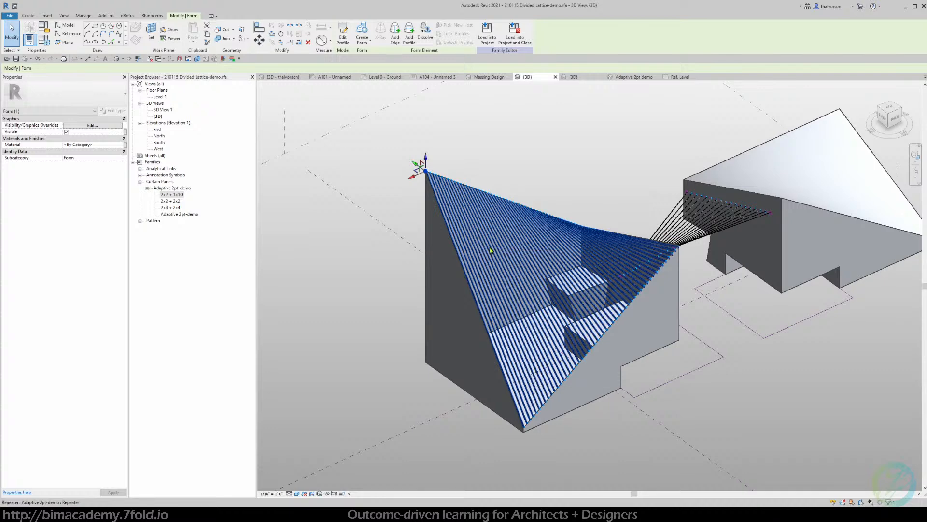
scroll(491, 250, up, 3)
shift+middle_drag(489, 249, 403, 331)
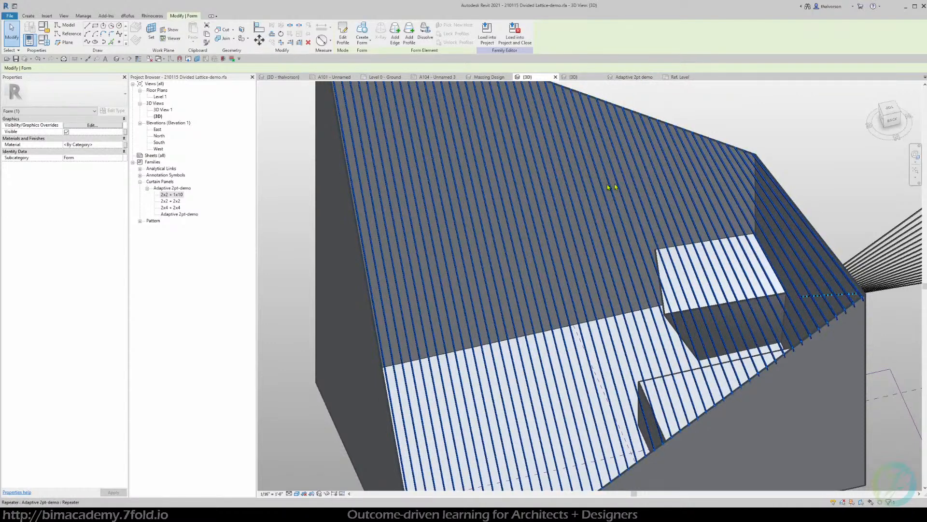
shift+middle_drag(659, 261, 729, 261)
scroll(730, 272, up, 3)
shift+middle_drag(735, 235, 708, 311)
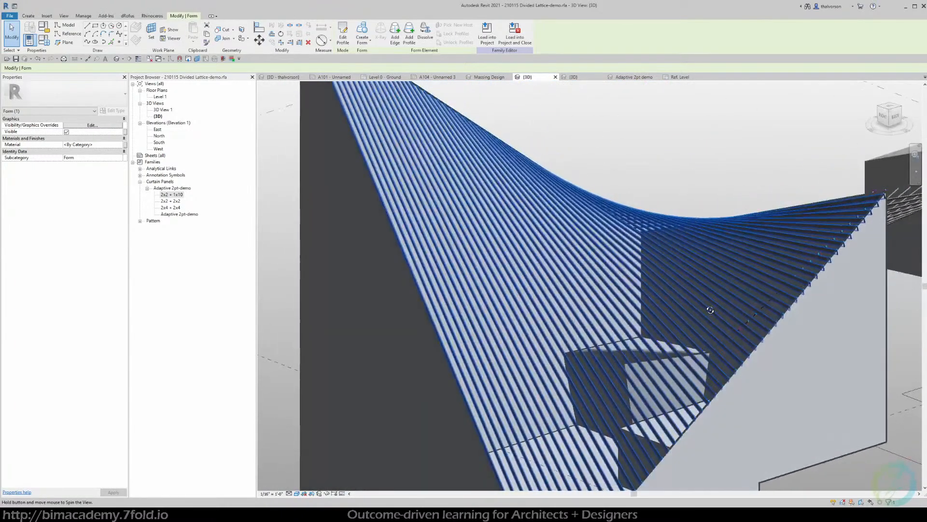
scroll(706, 307, down, 4)
shift+middle_drag(635, 289, 584, 311)
- Review the type properties of the roof's beam repeater without changing them, and inspect the lattice across the raised mass
click(584, 314)
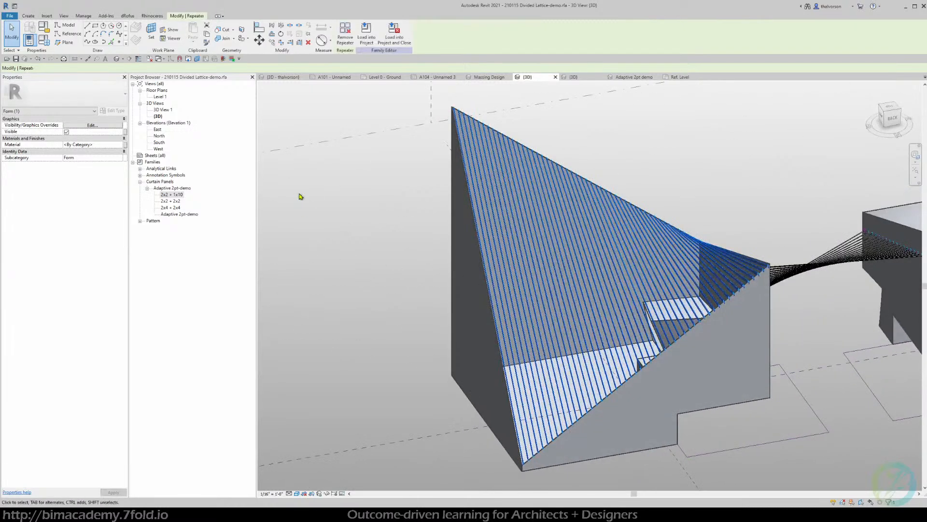
click(112, 111)
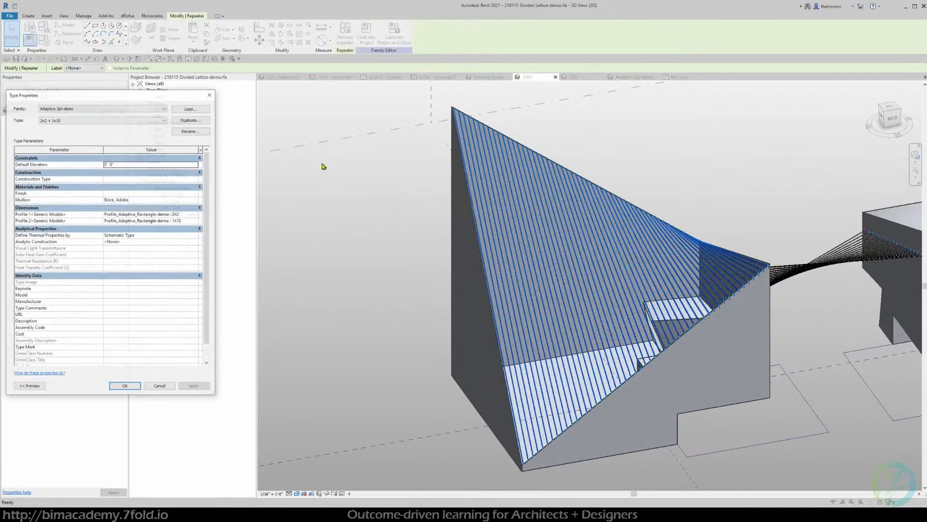
click(160, 387)
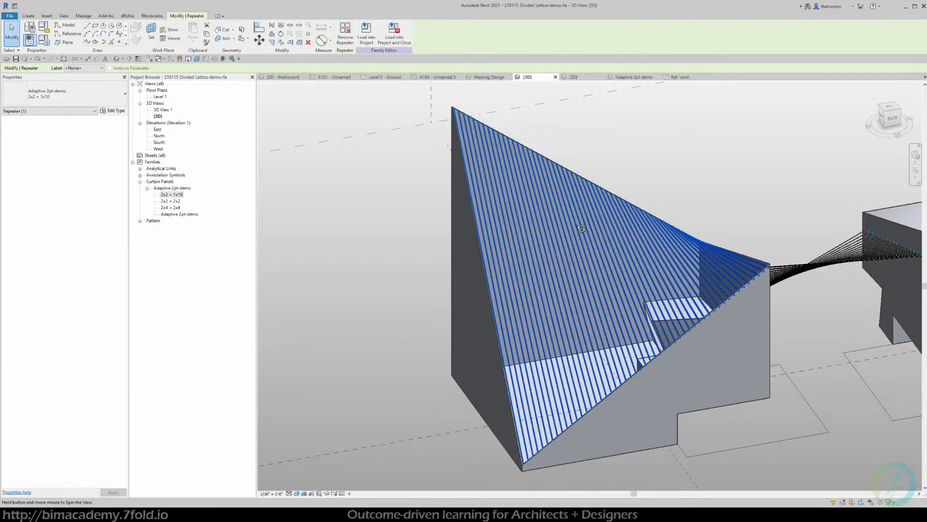
shift+middle_drag(568, 229, 614, 159)
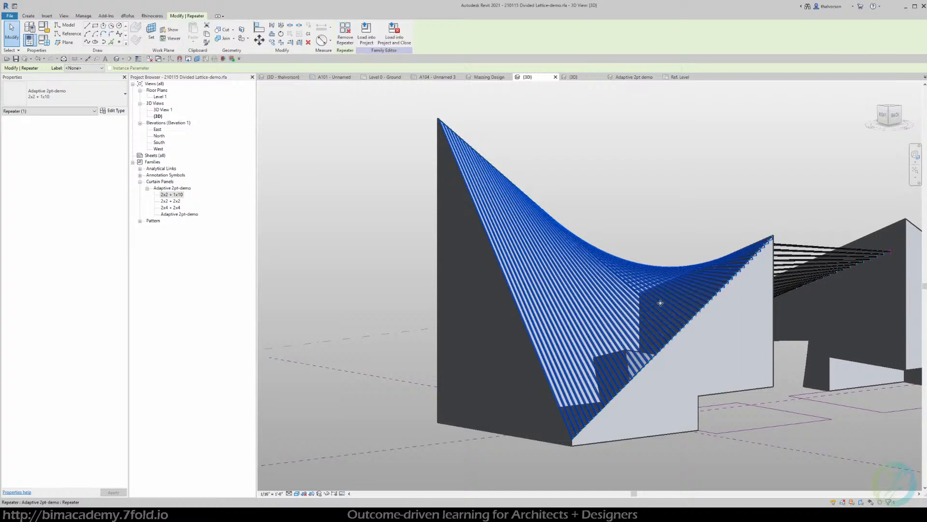
shift+middle_drag(590, 201, 584, 310)
scroll(609, 257, down, 3)
middle_drag(643, 194, 537, 221)
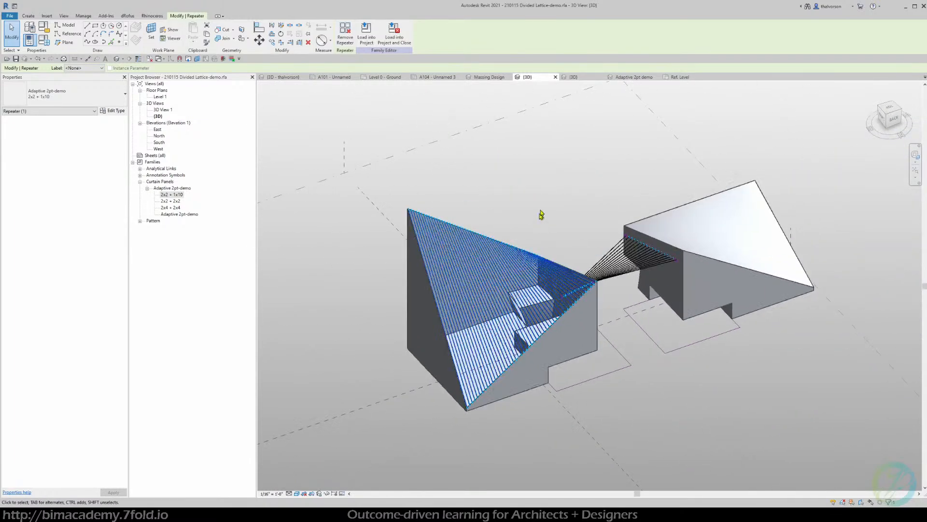
click(544, 198)
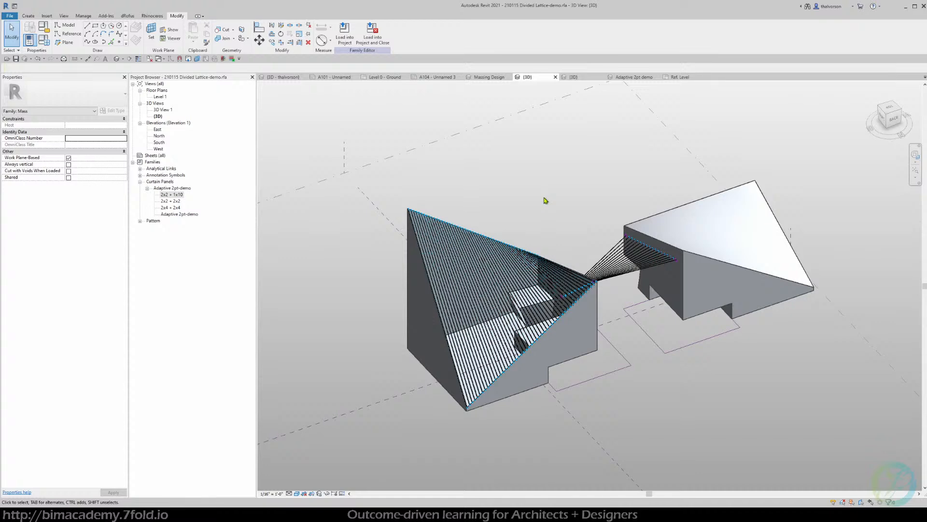
shift+middle_drag(529, 290, 553, 224)
scroll(550, 218, down, 3)
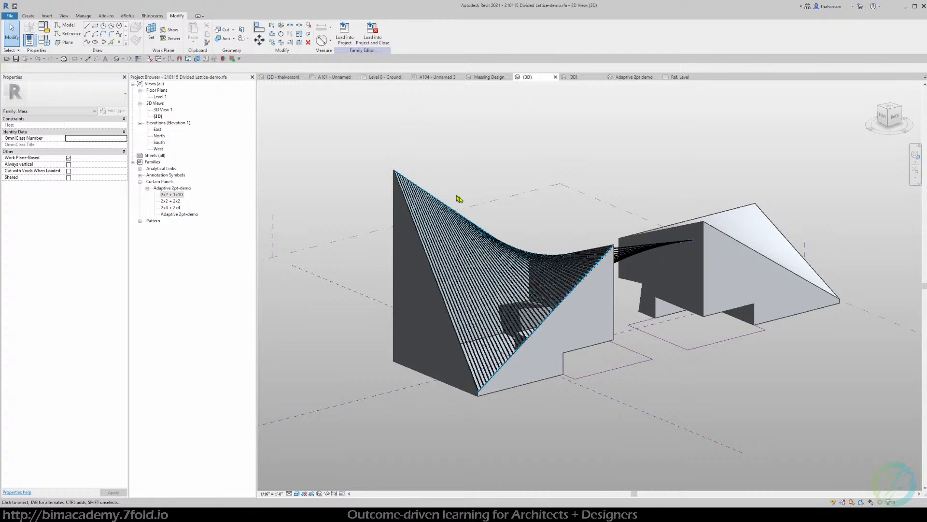
- Switch to the QuikSilver project's 3D view and open Working With Families.dyn in Dynamo in manual execution mode
click(288, 77)
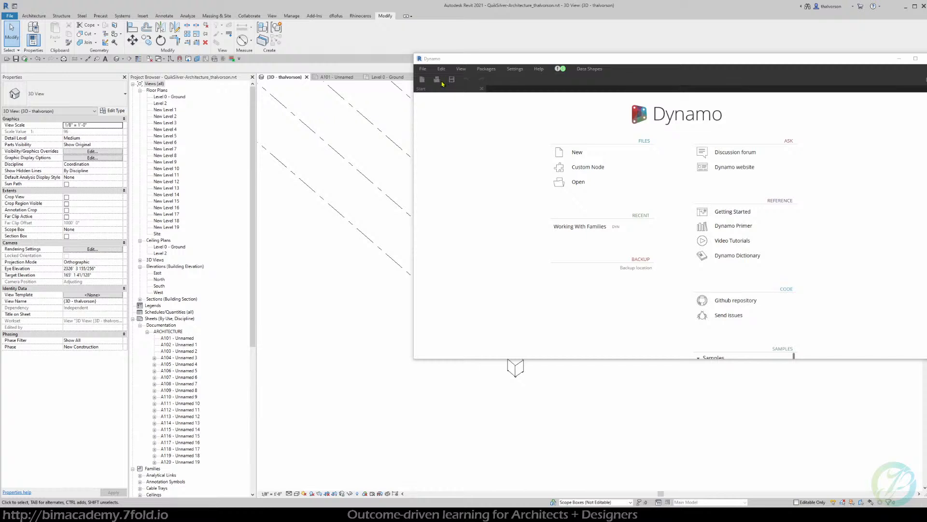
click(438, 81)
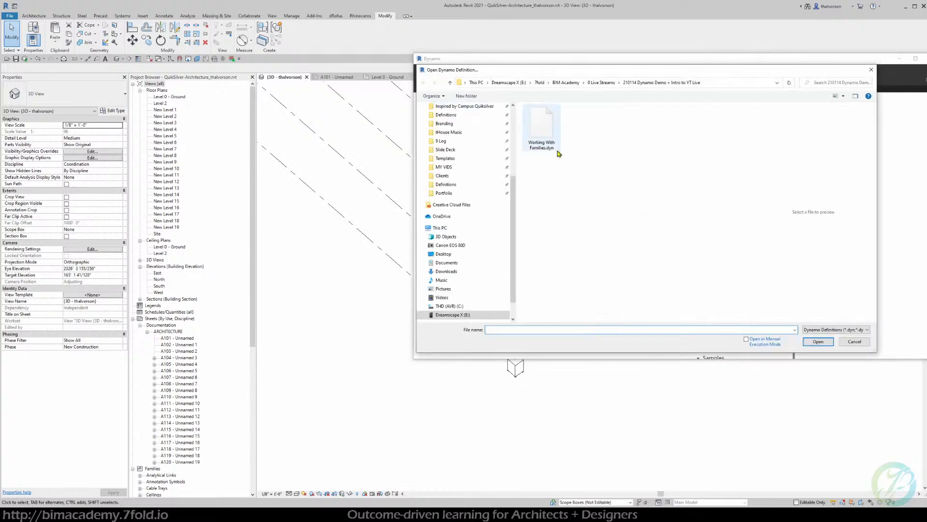
click(558, 151)
click(762, 340)
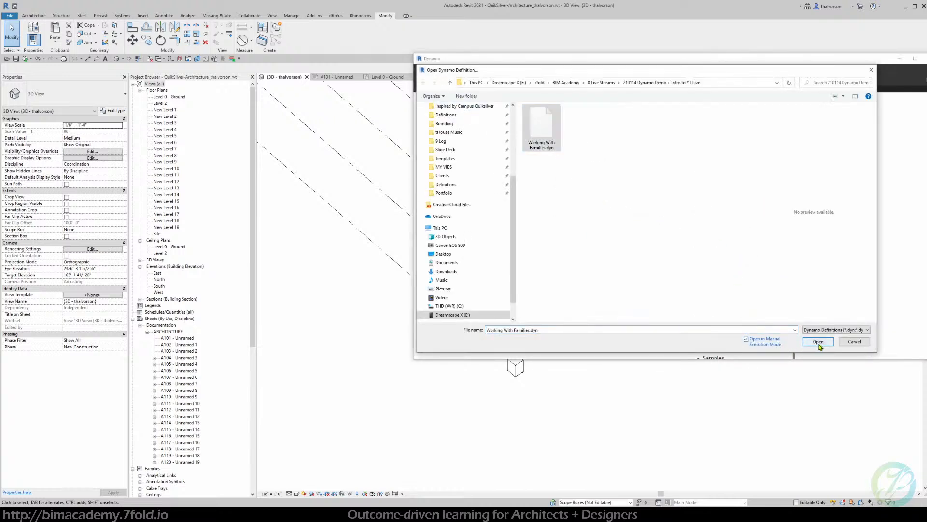
click(819, 343)
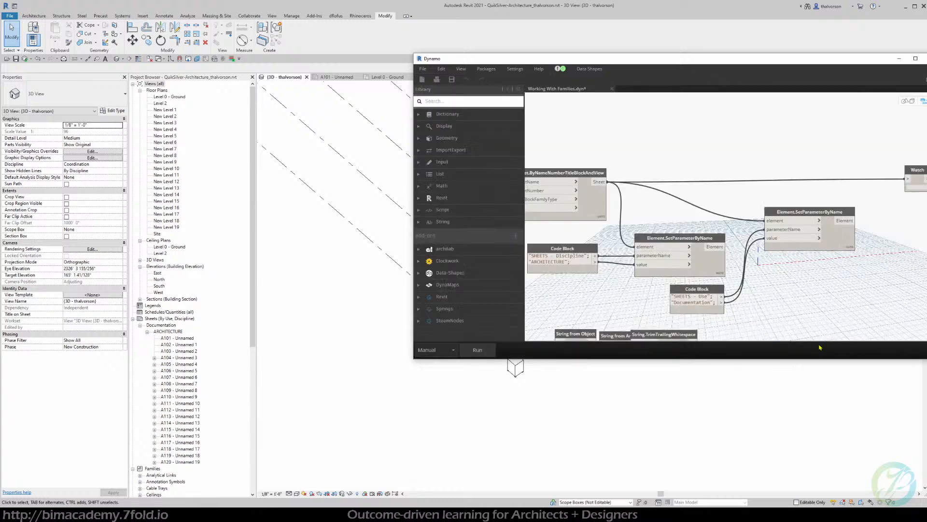
- Make the Dynamo window taller and nudge the Element.SetParameterByName node beside the "SHEETS - Discipline" code block
drag(804, 359, 787, 445)
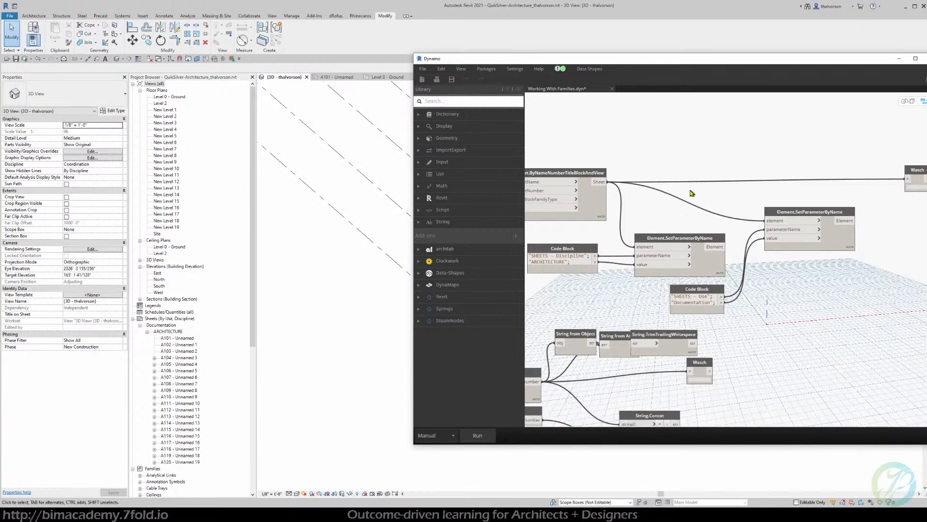
middle_drag(693, 194, 719, 189)
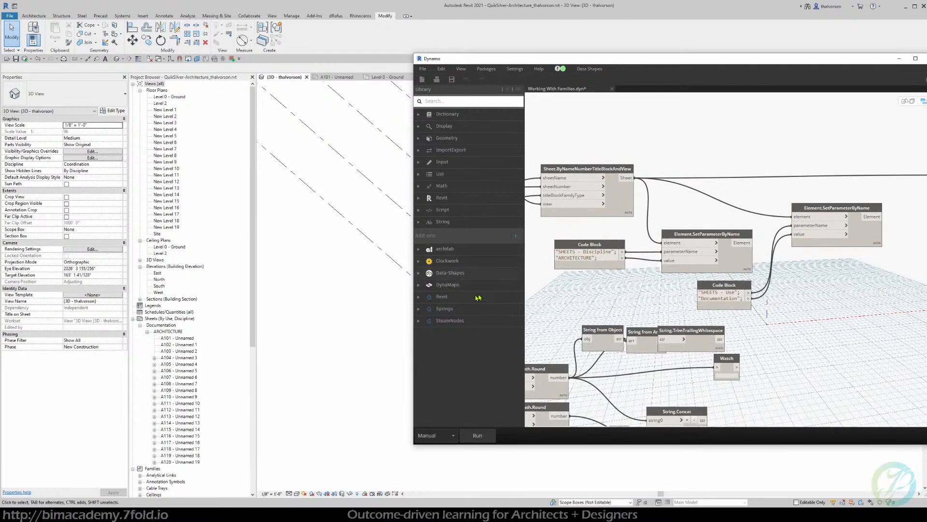
middle_drag(663, 308, 716, 302)
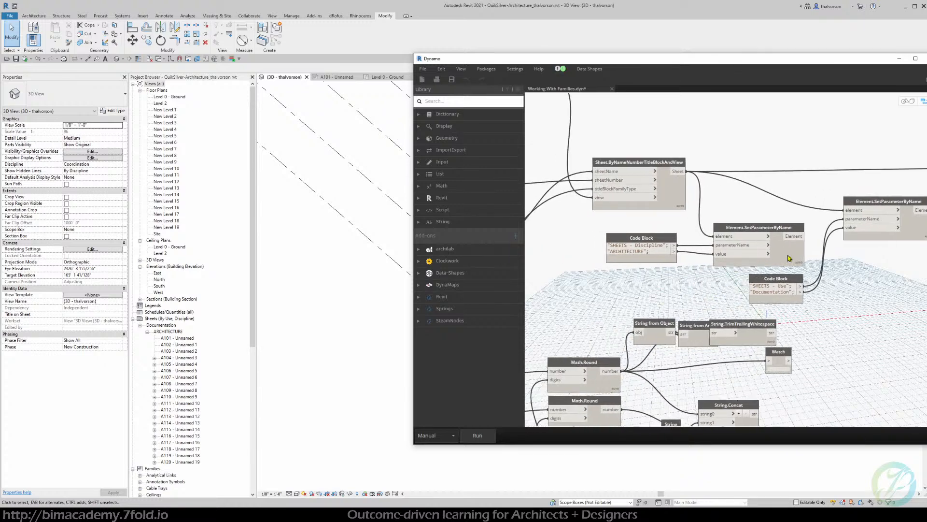
drag(787, 256, 781, 254)
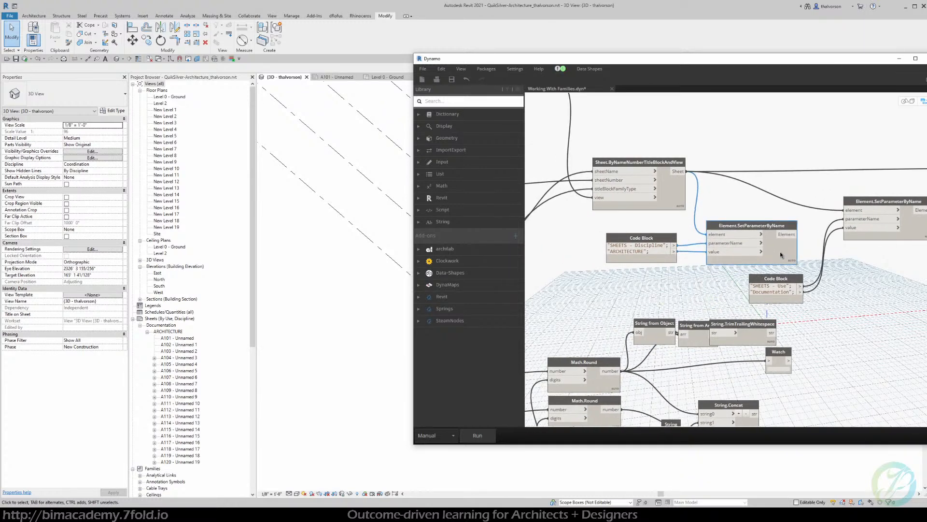
- Open sheet A104 - Unnamed 3 and select the title block Family.ByName and FamilyType.ByFamilyAndName nodes with their code block in the Dynamo graph
double_click(175, 358)
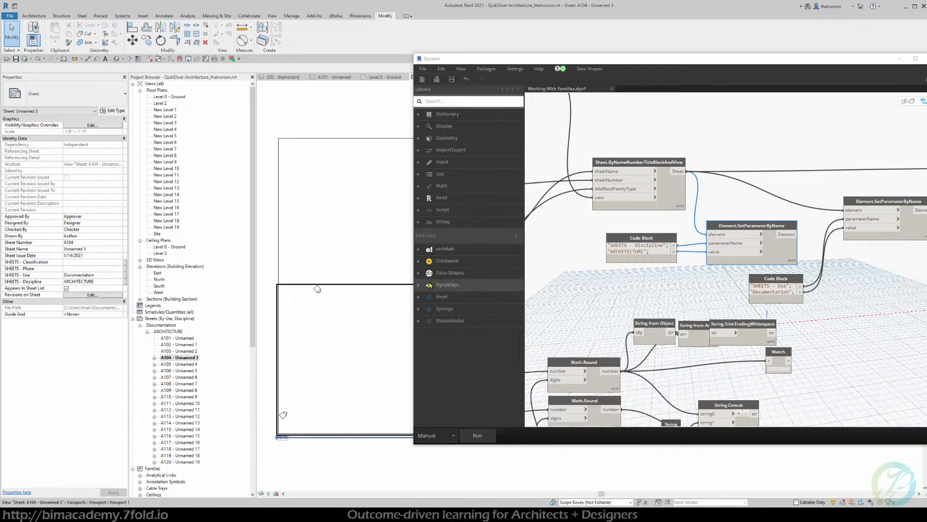
scroll(681, 272, down, 3)
scroll(611, 272, up, 5)
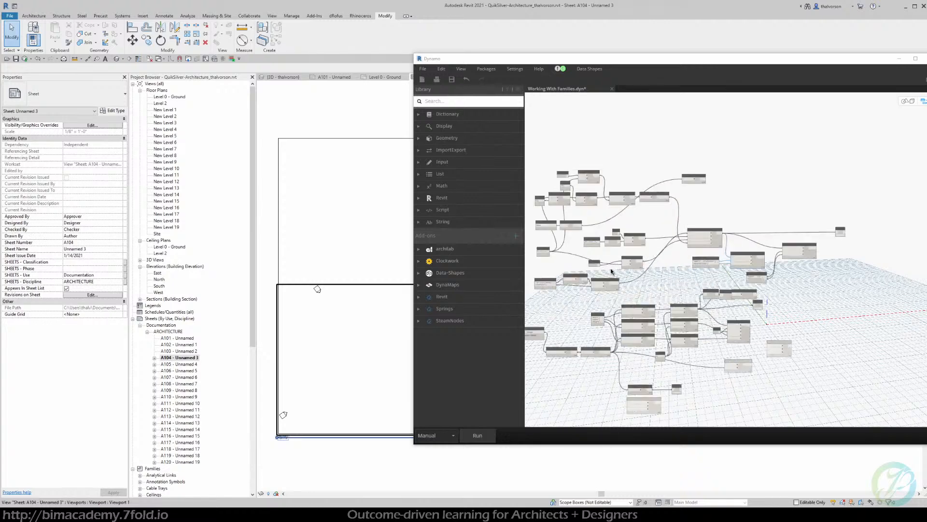
scroll(616, 249, up, 1)
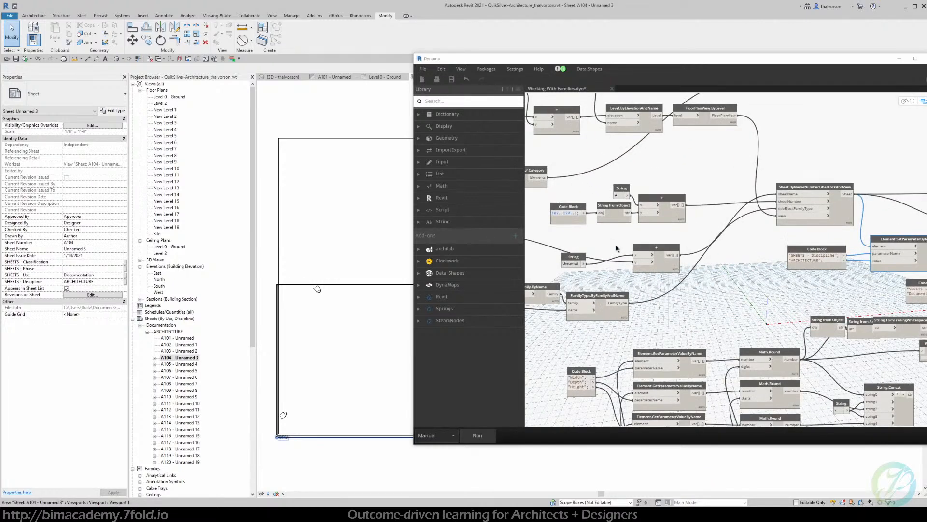
middle_drag(674, 307, 812, 265)
drag(768, 237, 582, 283)
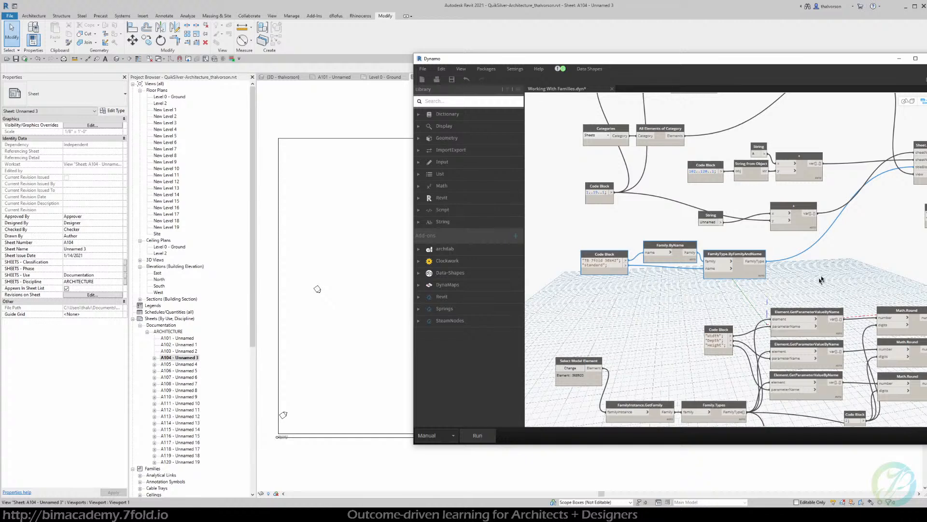
- Nudge the "SHEETS - Use" code block and bring its connected Element.SetParameterByName node closer to it
middle_drag(813, 260, 603, 294)
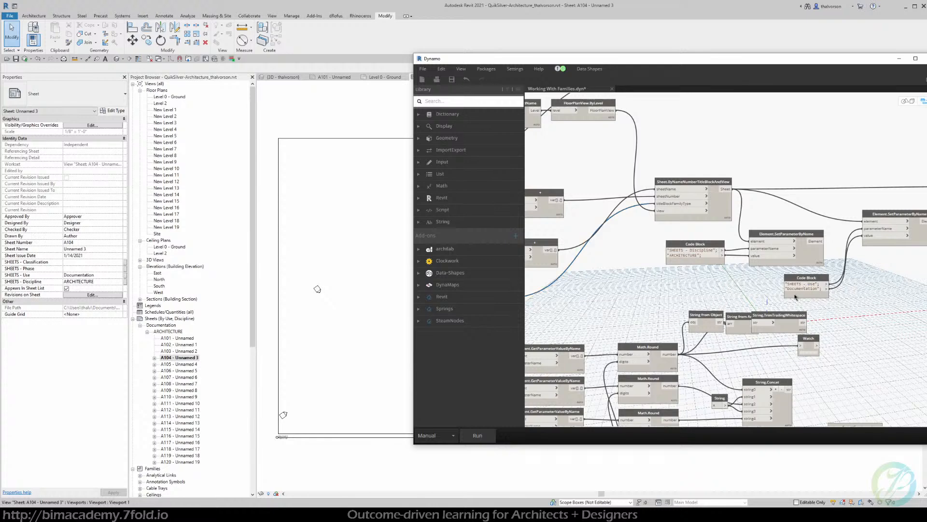
drag(808, 288, 798, 285)
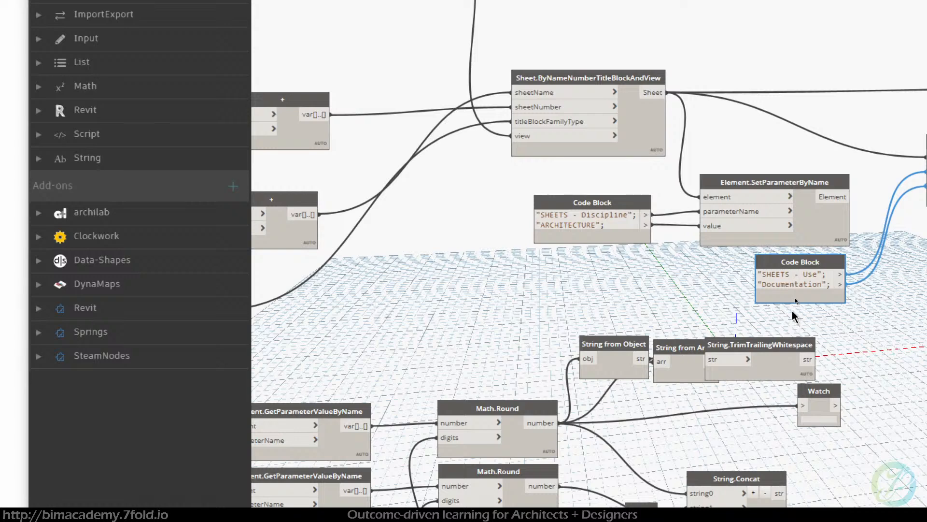
drag(926, 204, 894, 224)
middle_drag(897, 273, 806, 290)
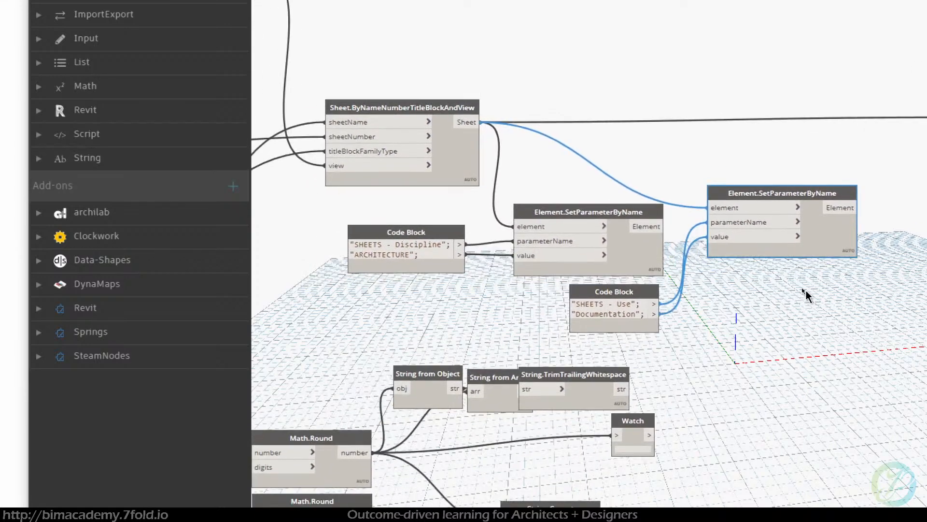
- Nudge the Level.ByElevationAndName node toward its input nodes while reviewing the level-creation part of the graph, and minimize Dynamo to return to Revit
middle_drag(510, 343, 801, 297)
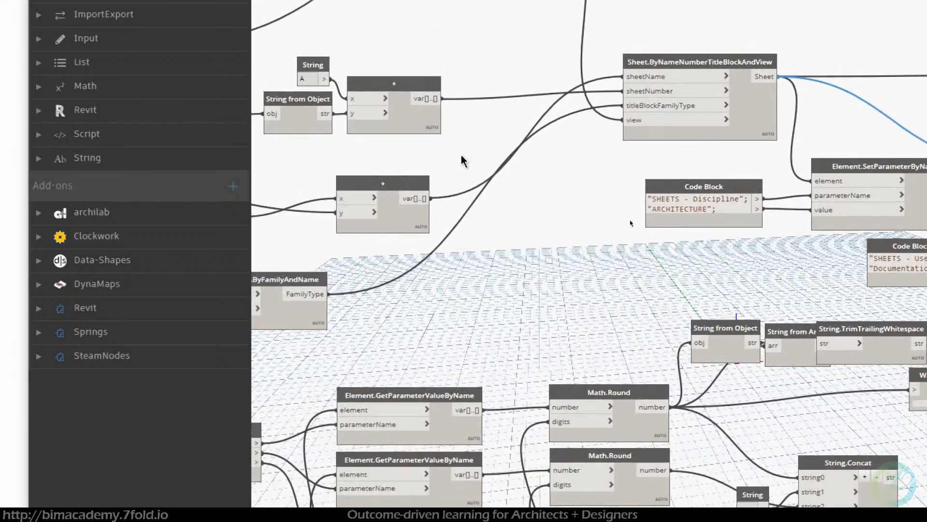
middle_drag(462, 160, 745, 437)
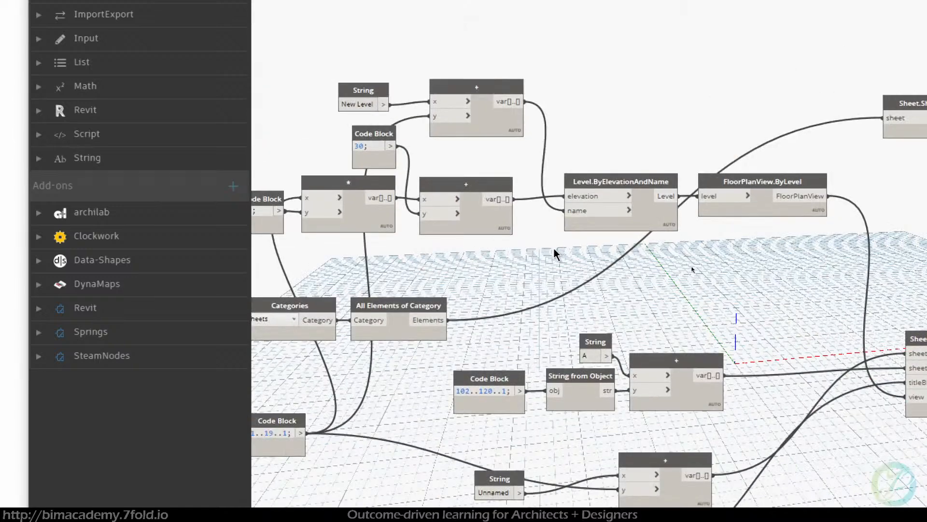
middle_drag(555, 253, 676, 251)
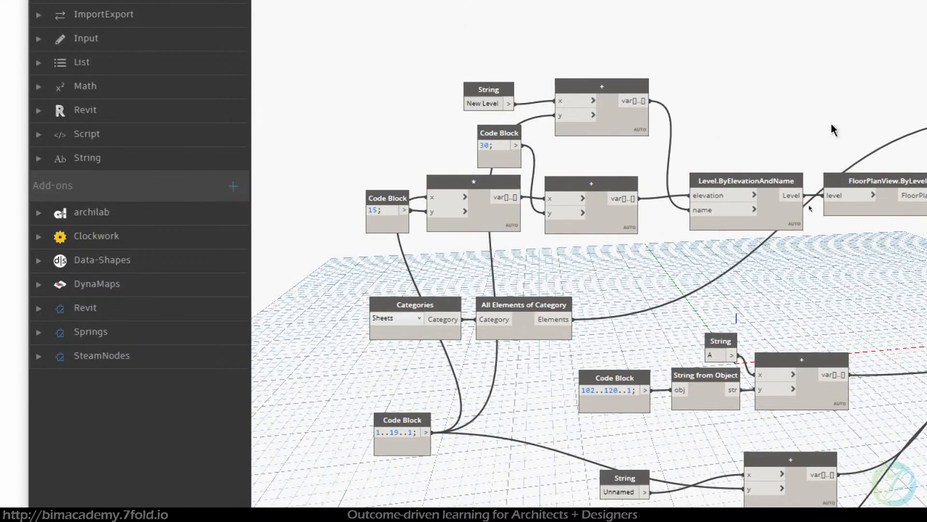
middle_drag(832, 126, 762, 137)
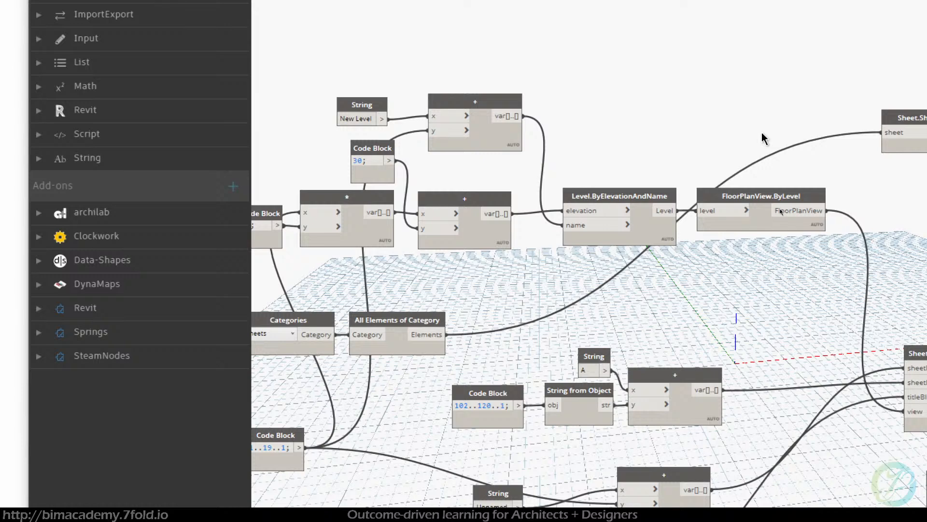
drag(647, 235, 634, 239)
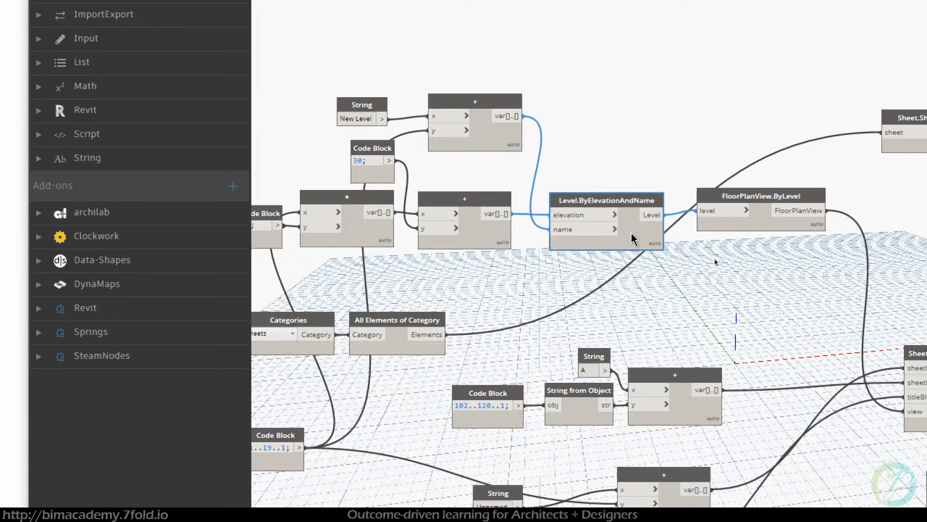
middle_drag(539, 267, 636, 255)
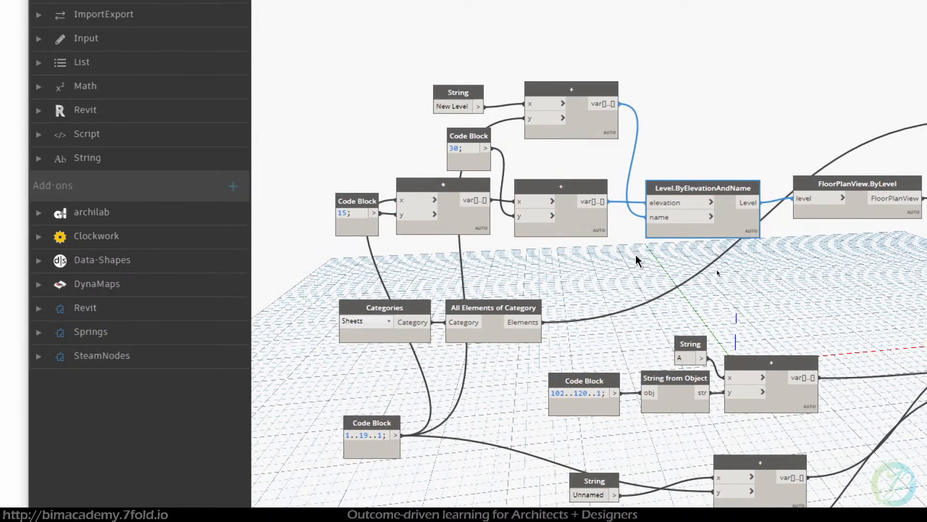
click(565, 252)
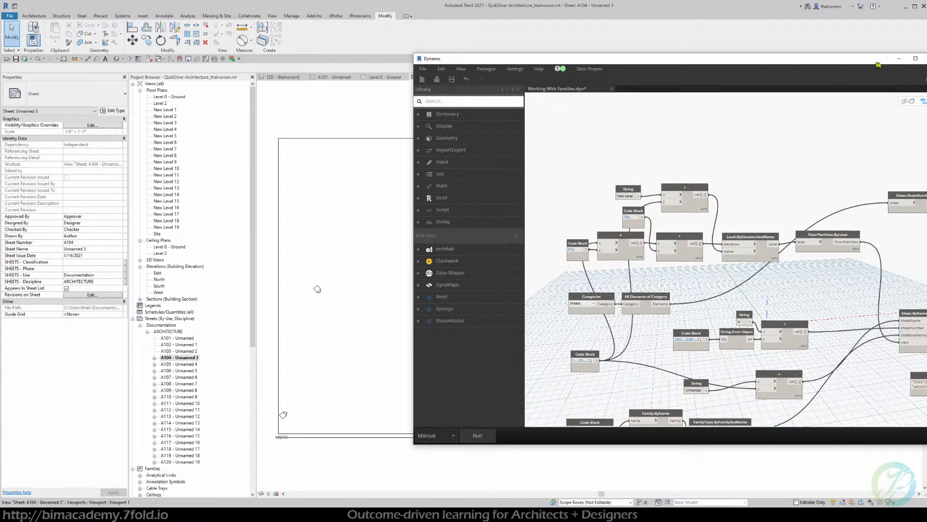
click(899, 59)
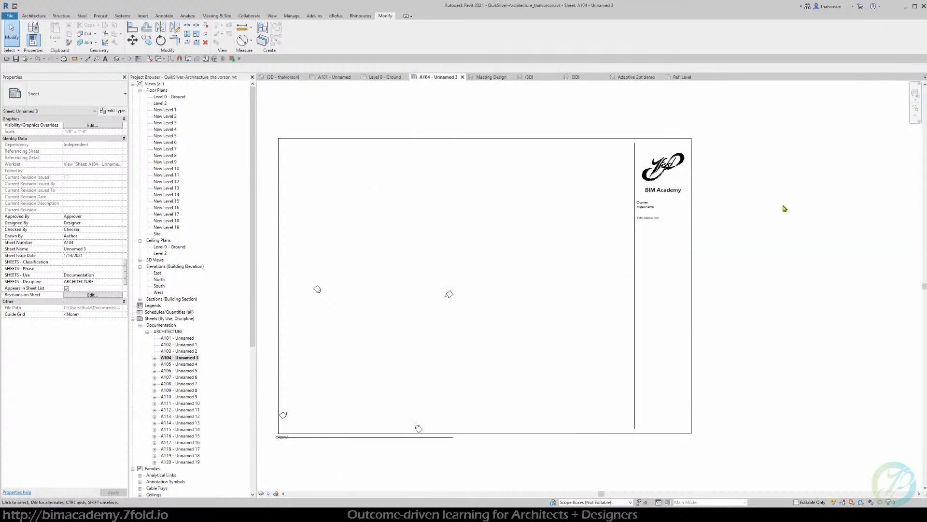